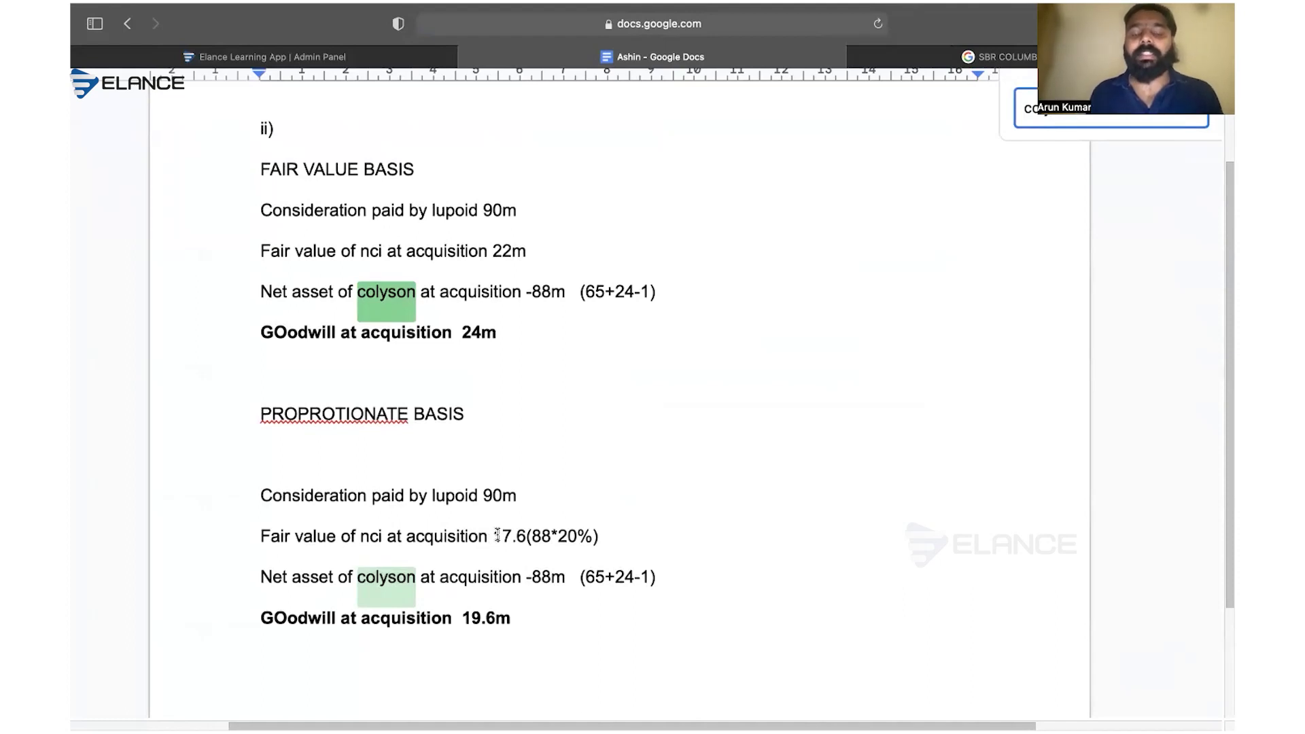
- Highlight the non-controlling interest working 17.6(88*20%) in the proportionate basis goodwill calculation
left_click_drag(497, 536, 620, 535)
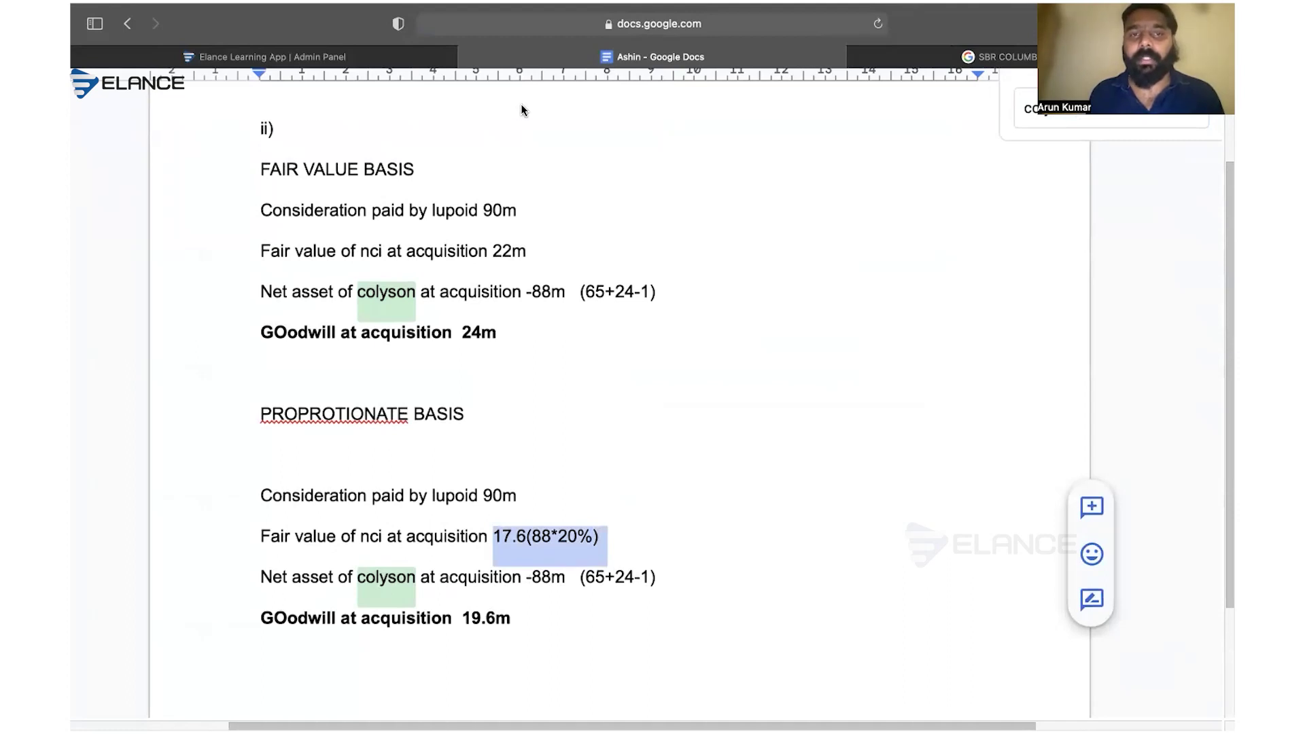
left_click(643, 510)
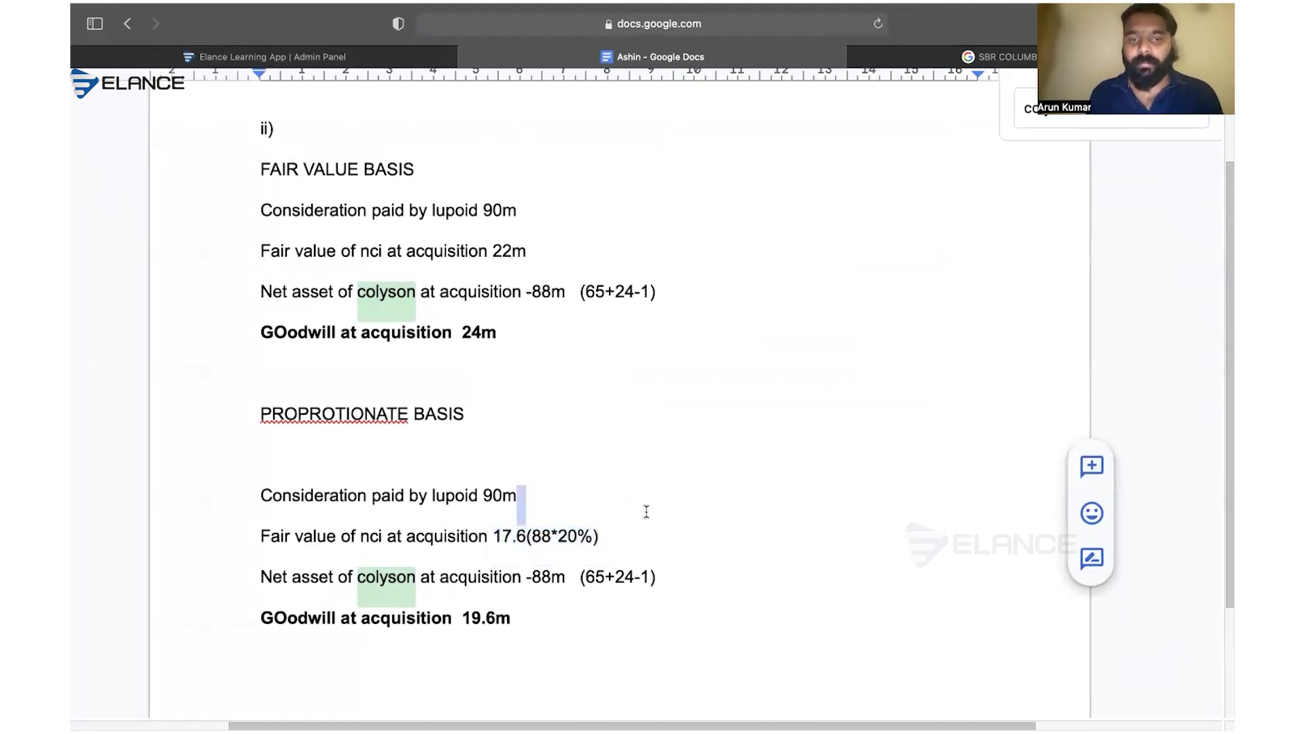
left_click_drag(488, 536, 630, 535)
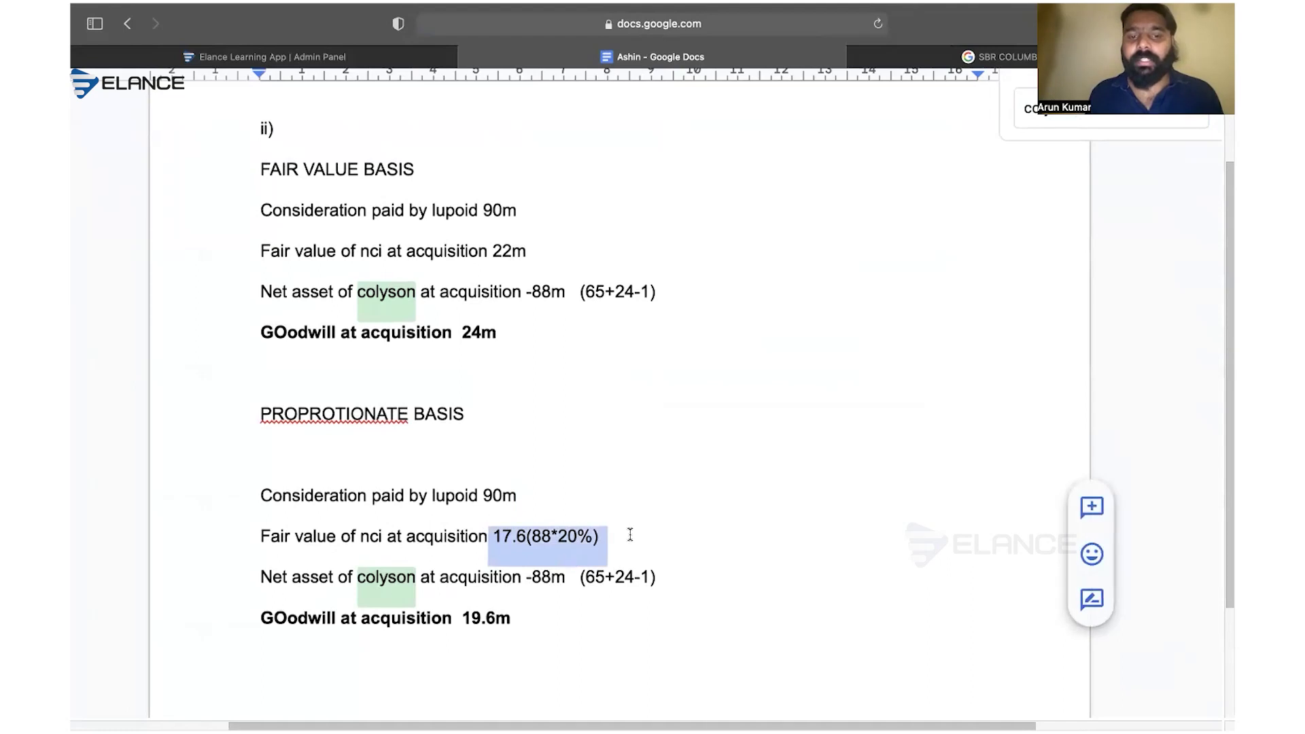
left_click(552, 406)
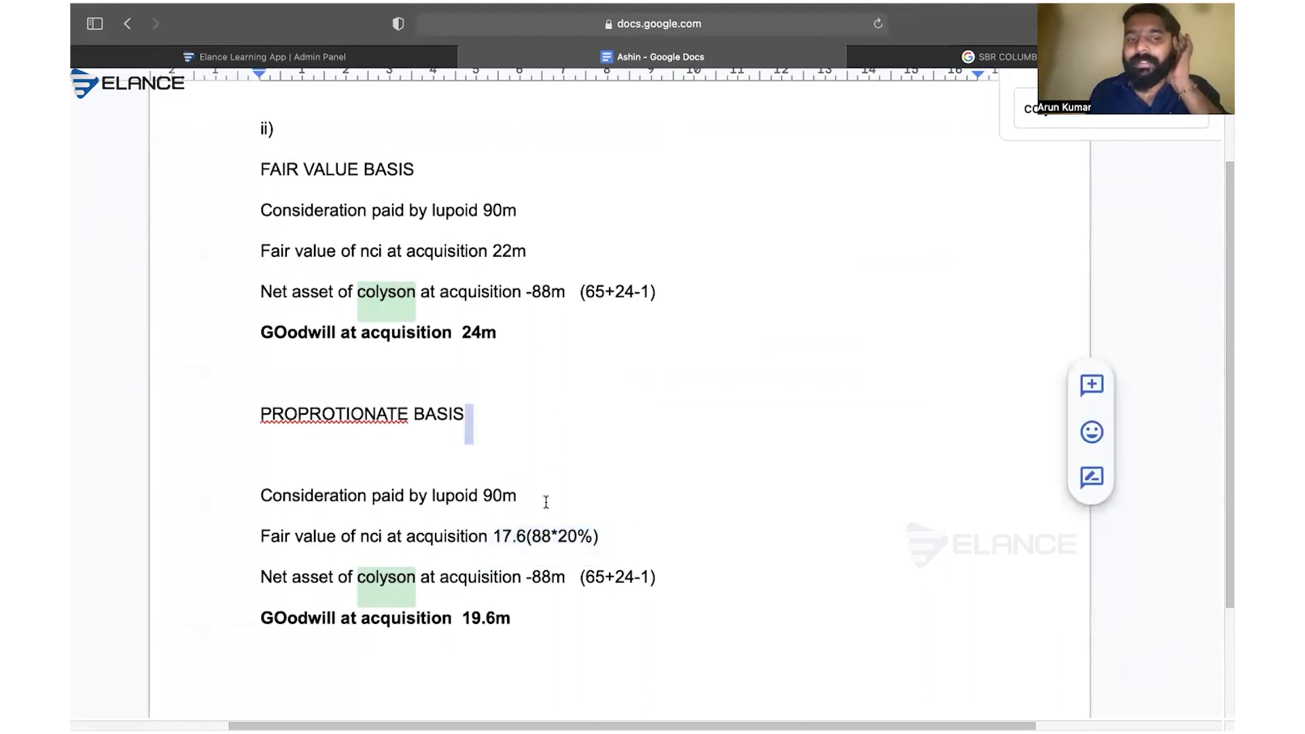
left_click_drag(490, 540, 618, 534)
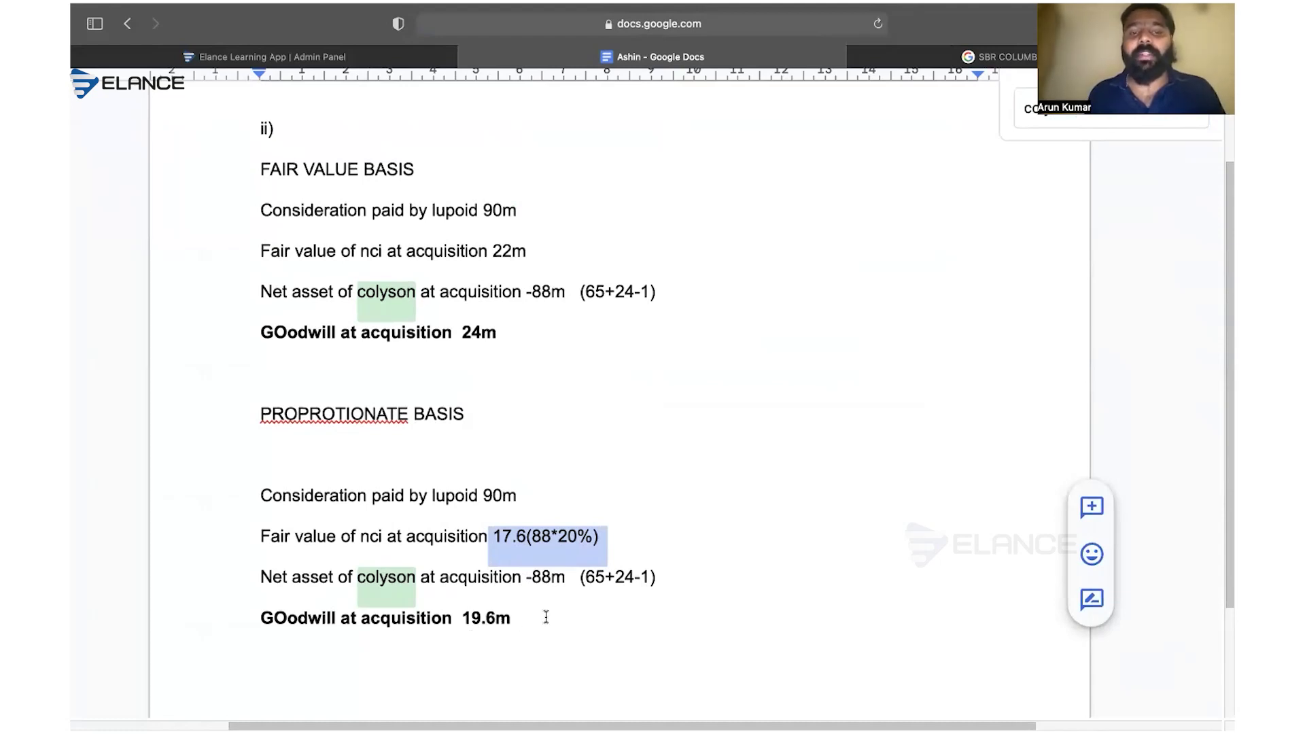
left_click(575, 618)
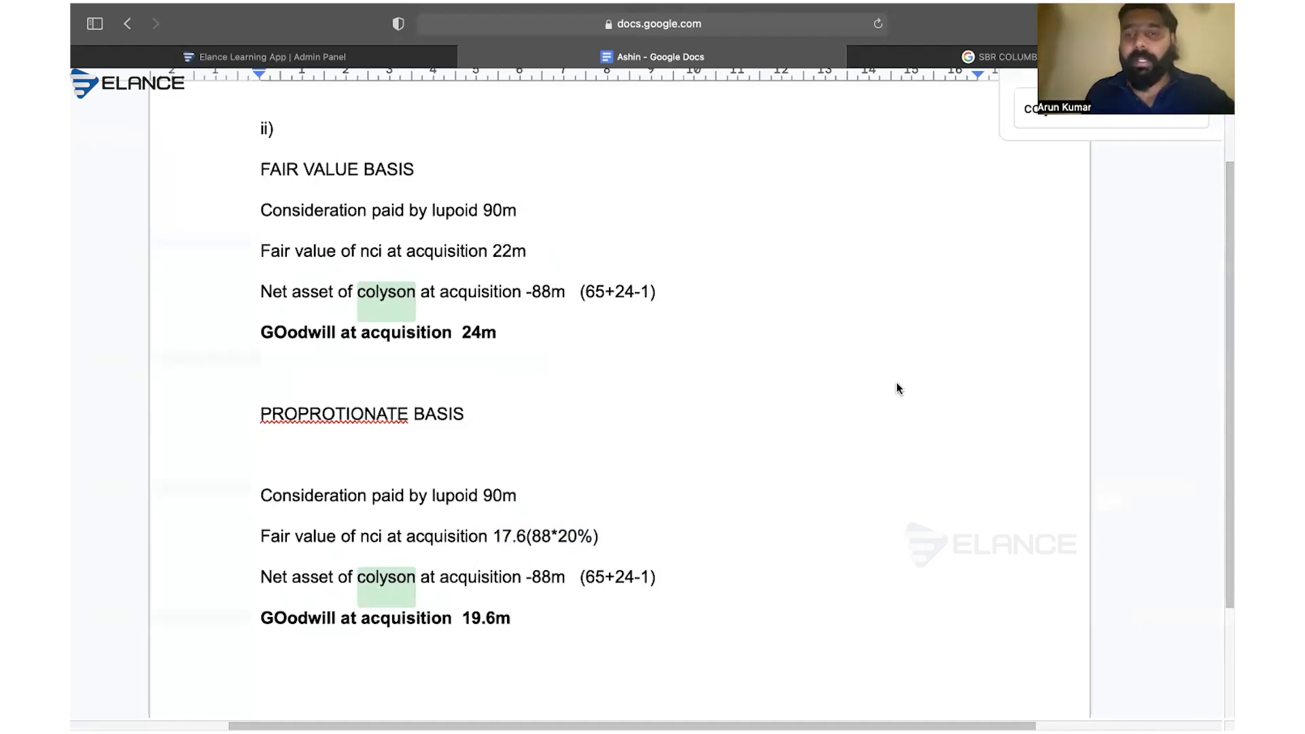
- Check the question's requirements in the PDF and correct the misspelled heading in the Google Docs answer to PROPORTIONATE BASIS
key("super+Tab")
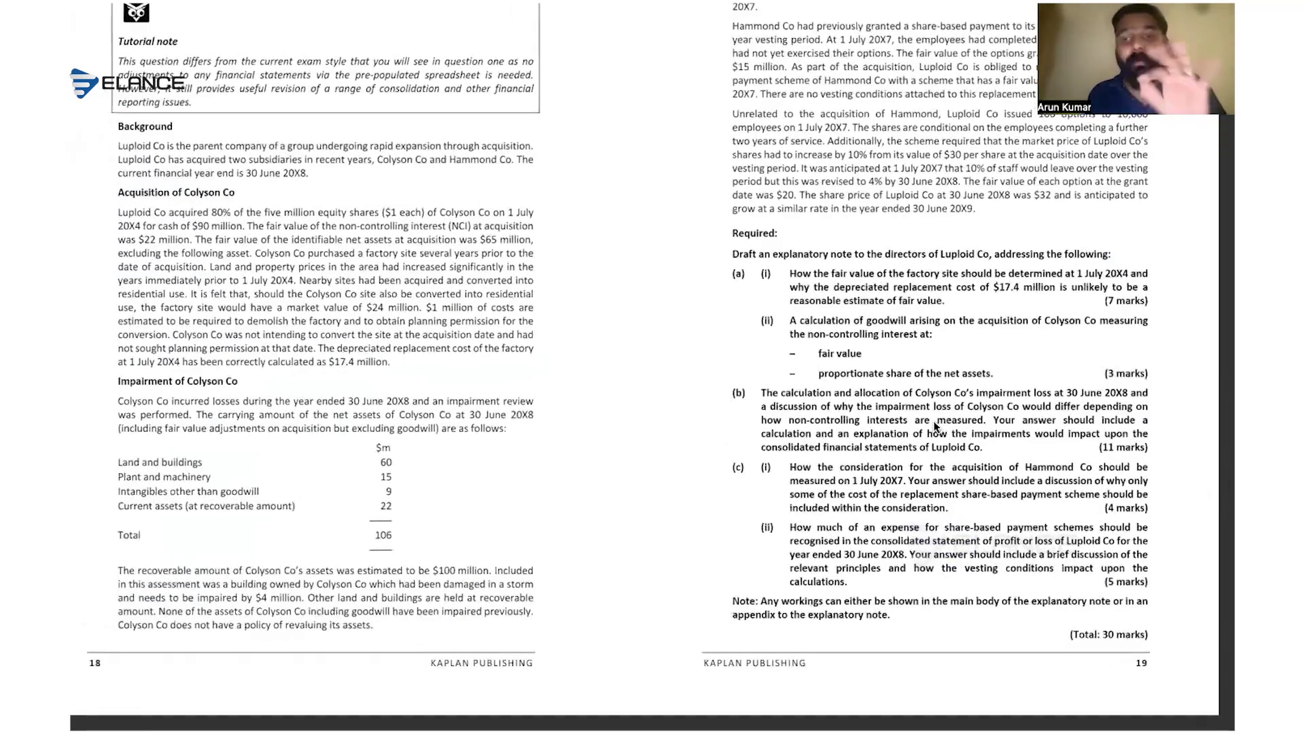
scroll(1056, 438, "up", 2)
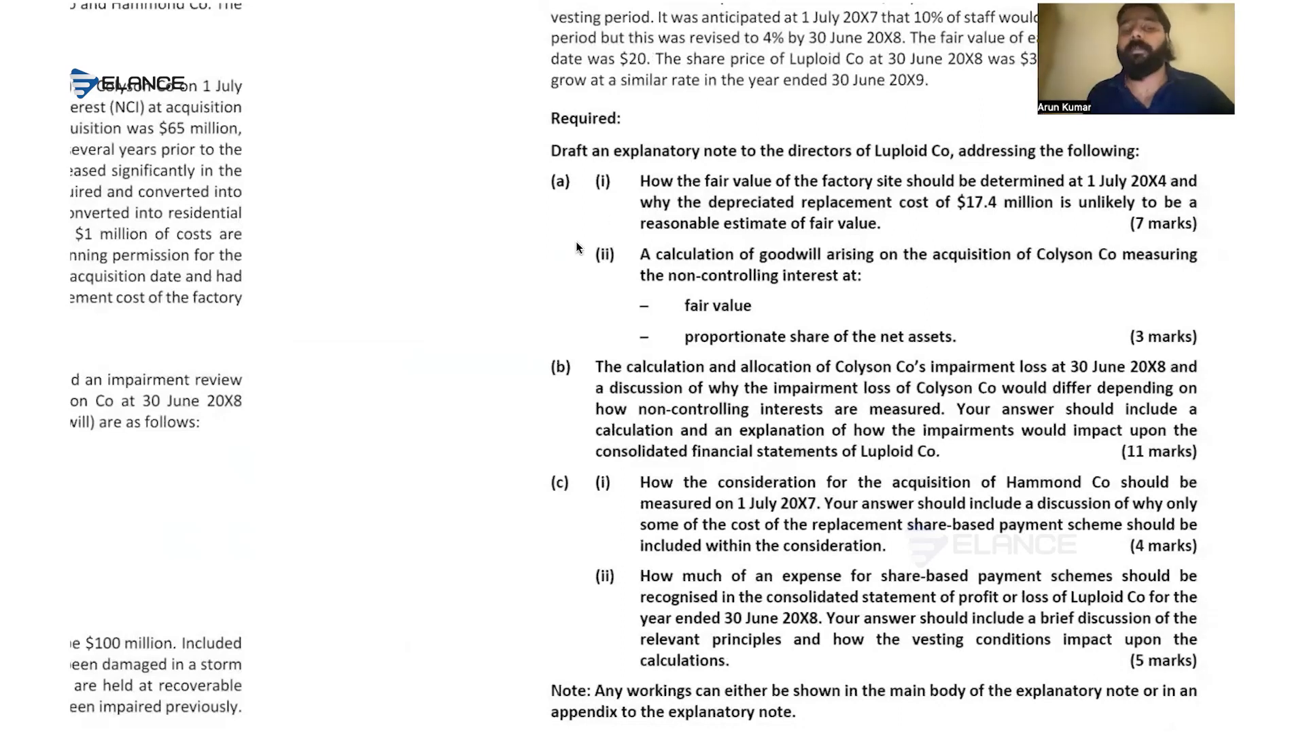
key("super+Tab")
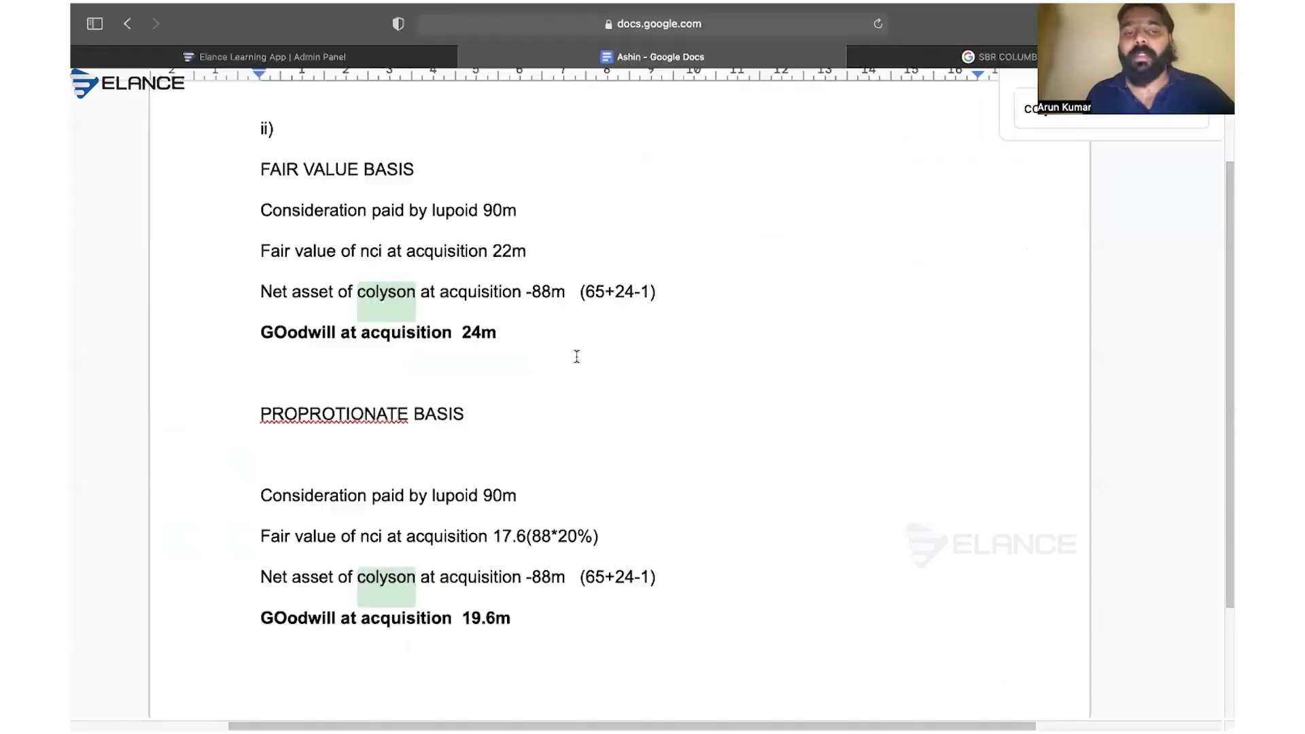
left_click(270, 413)
left_click(345, 383)
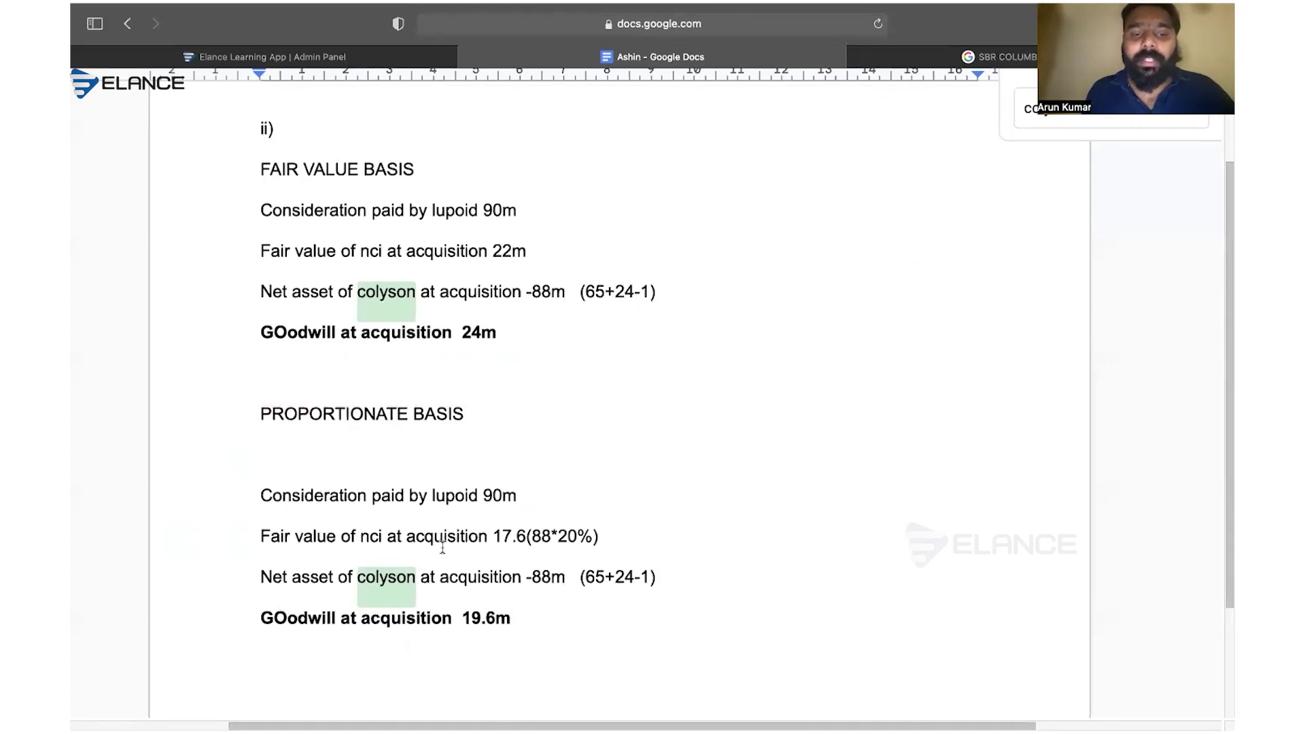
- Highlight the proportionate basis goodwill figure and add a full stop after the fair value basis goodwill of 24m
left_click_drag(461, 613, 542, 614)
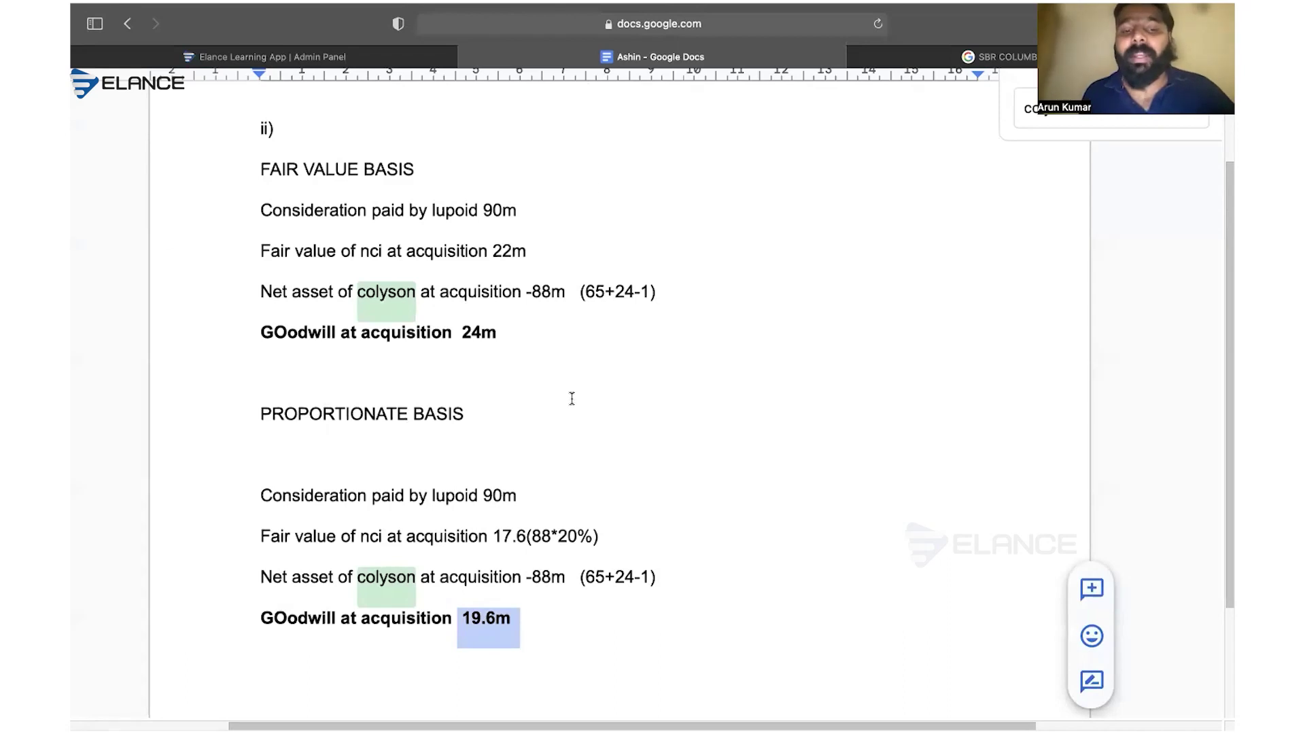
left_click(540, 631)
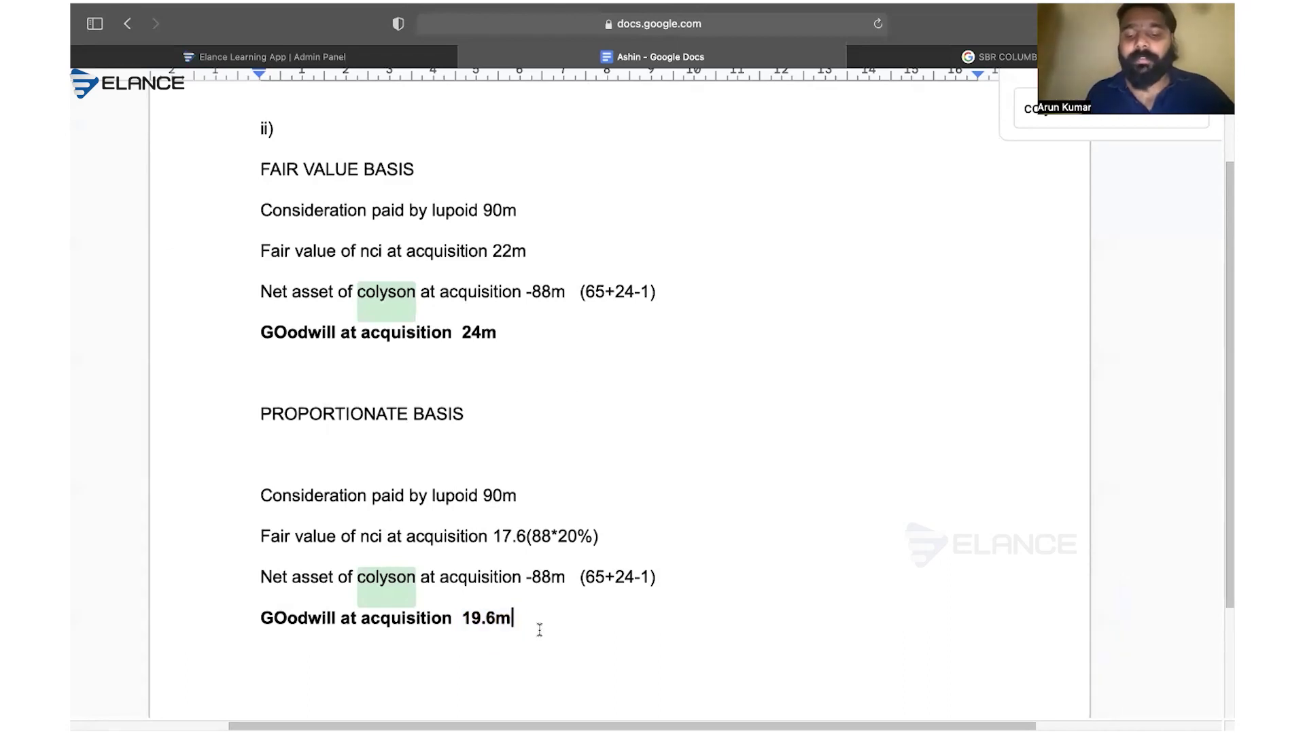
double_click(507, 331)
left_click(507, 331)
type(".")
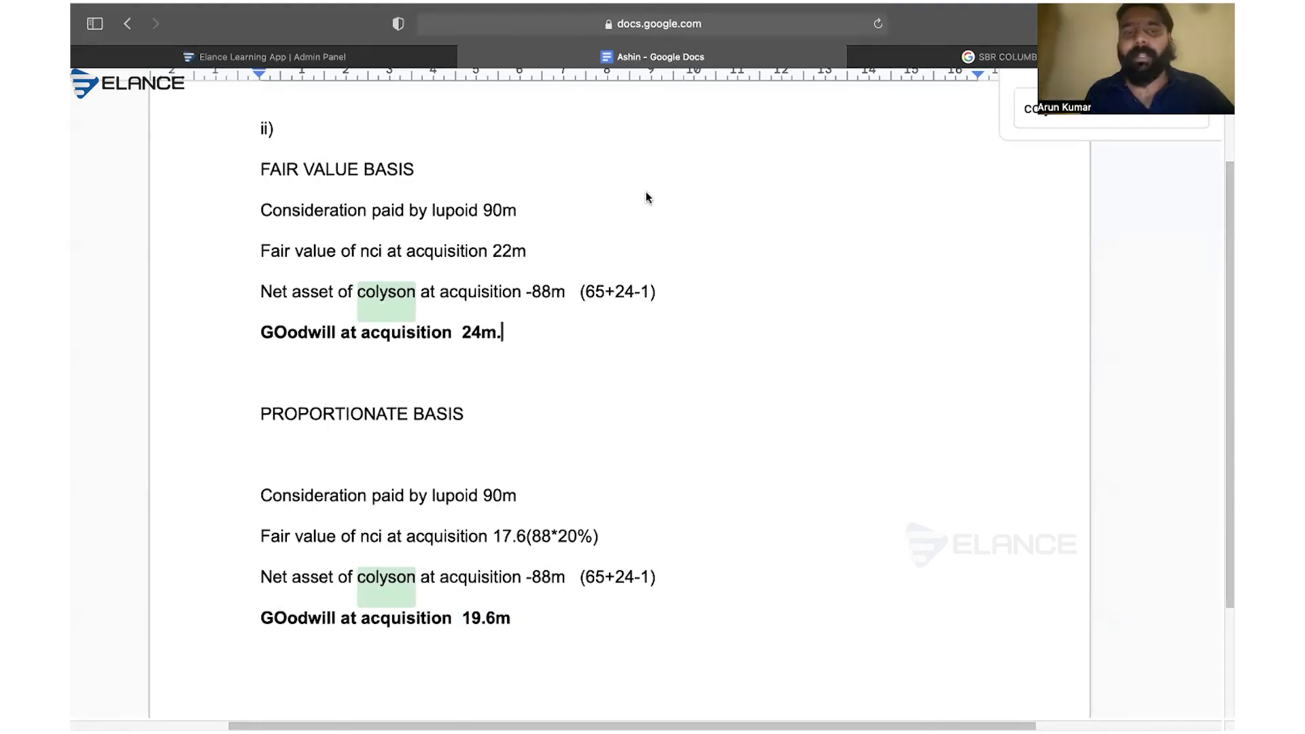
- Switch to the question PDF and read the acquisition and impairment information for Colyson Co
key("super+Tab")
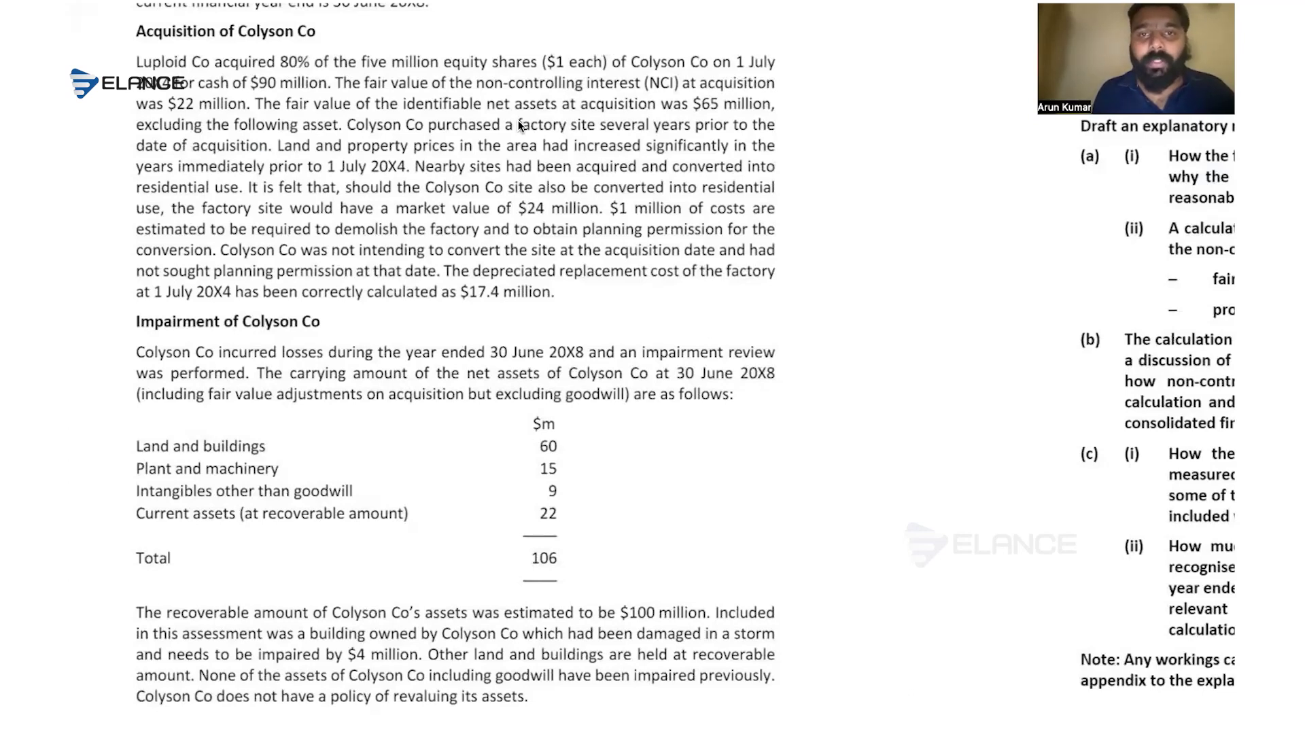
scroll(496, 519, "down", 2)
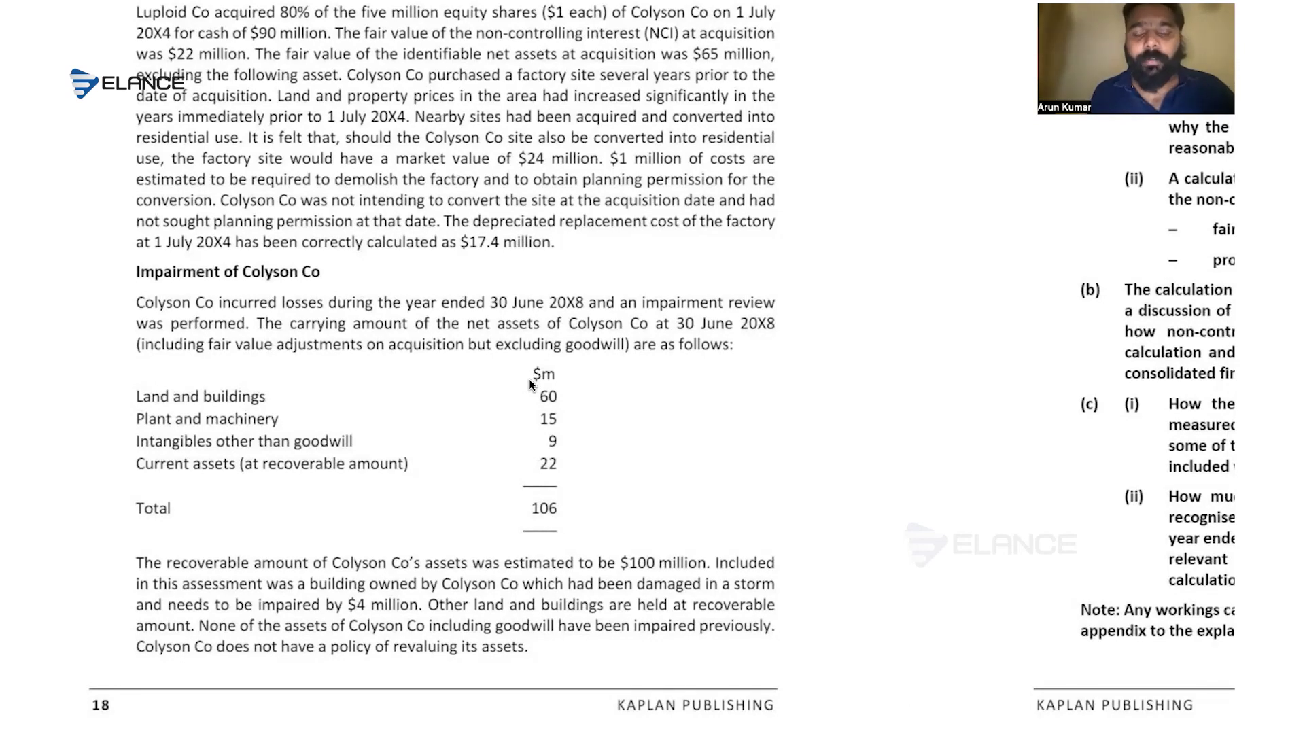
scroll(518, 452, "up", 2)
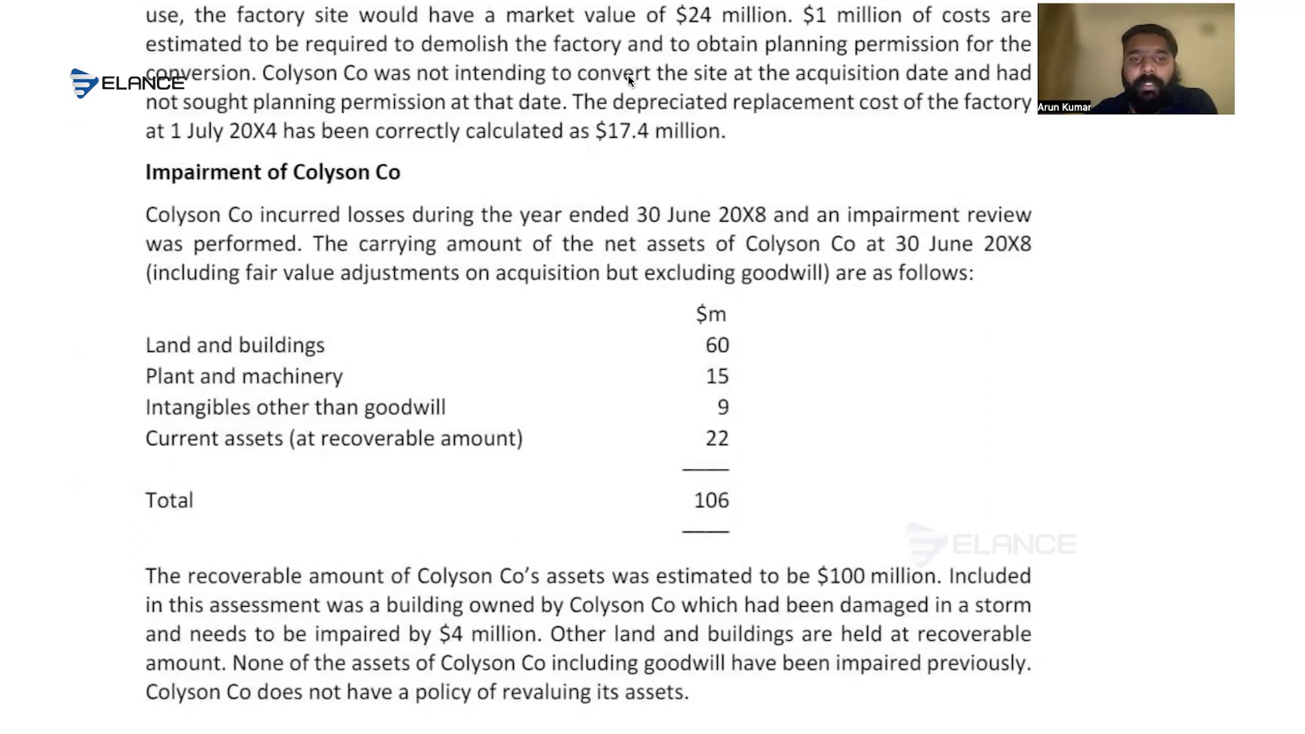
- Switch back to the browser and open the existing untitled Google Sheets spreadsheet containing the pension asset table
key("super+Tab")
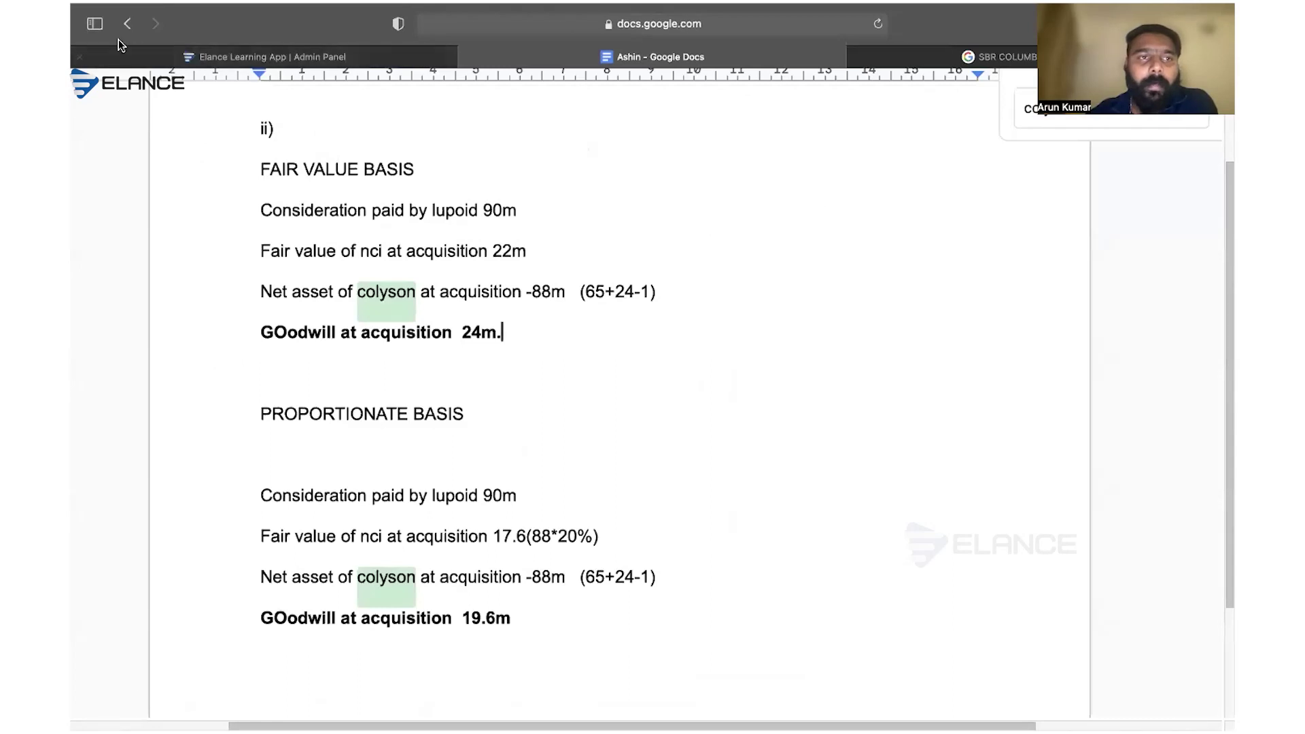
left_click(128, 27)
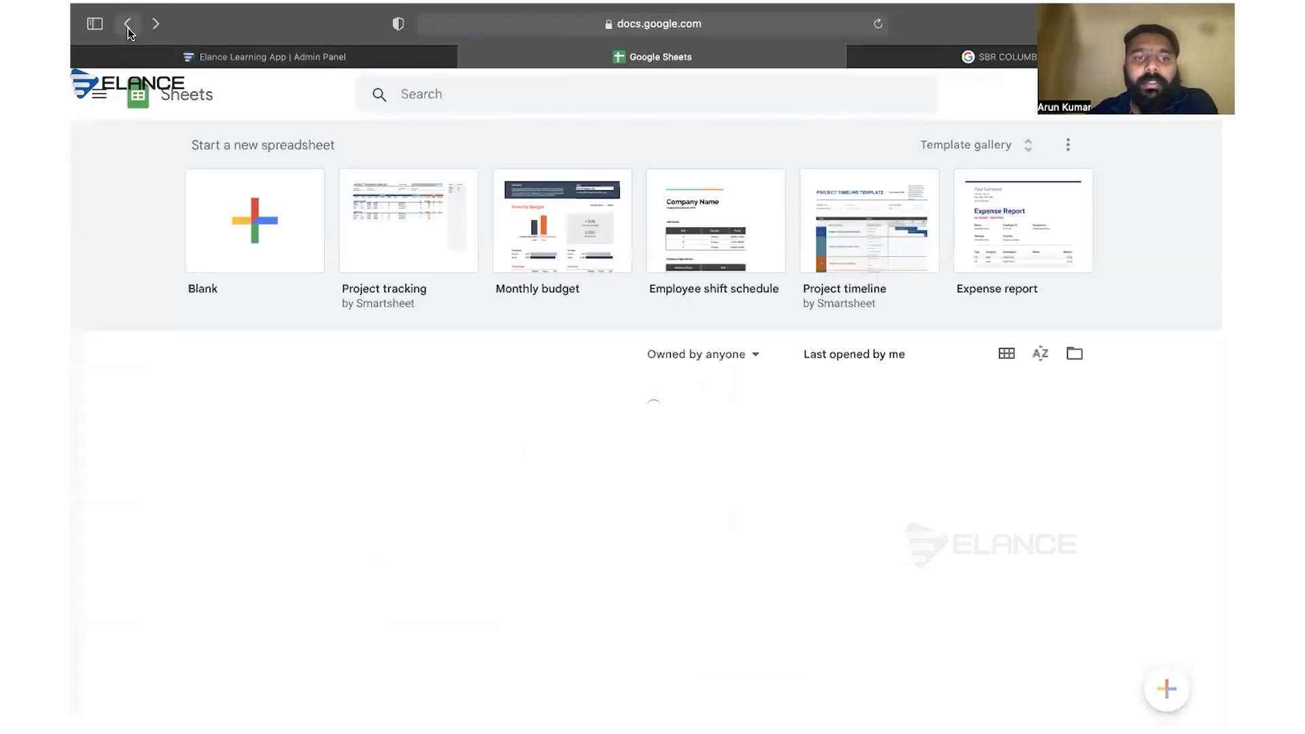
left_click(269, 245)
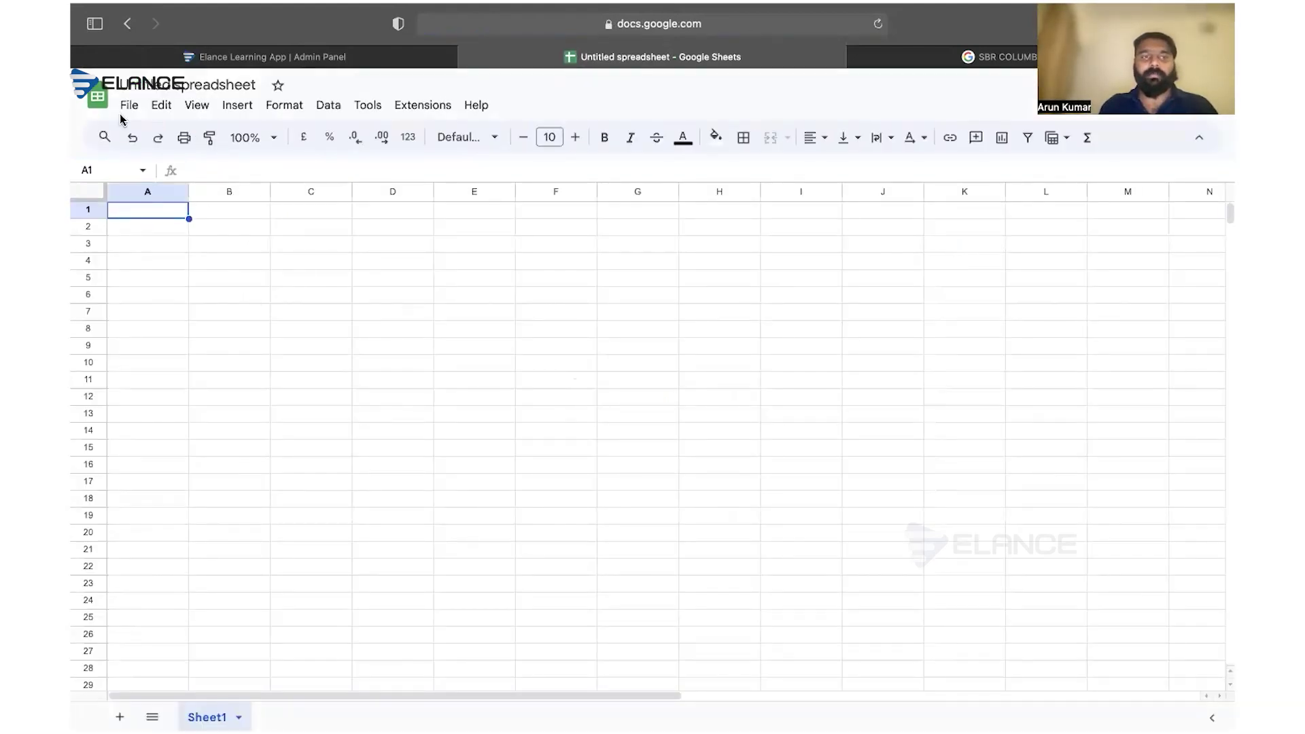
key("super+bracketleft")
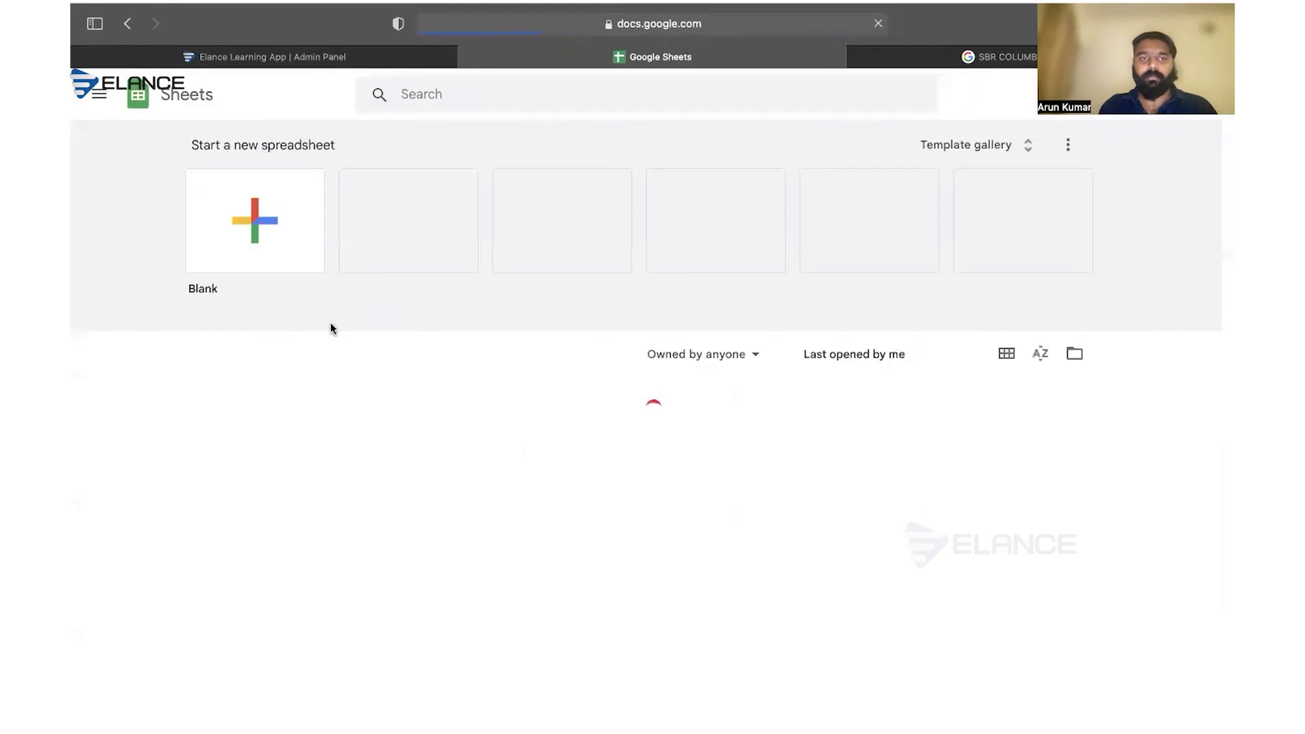
left_click(291, 450)
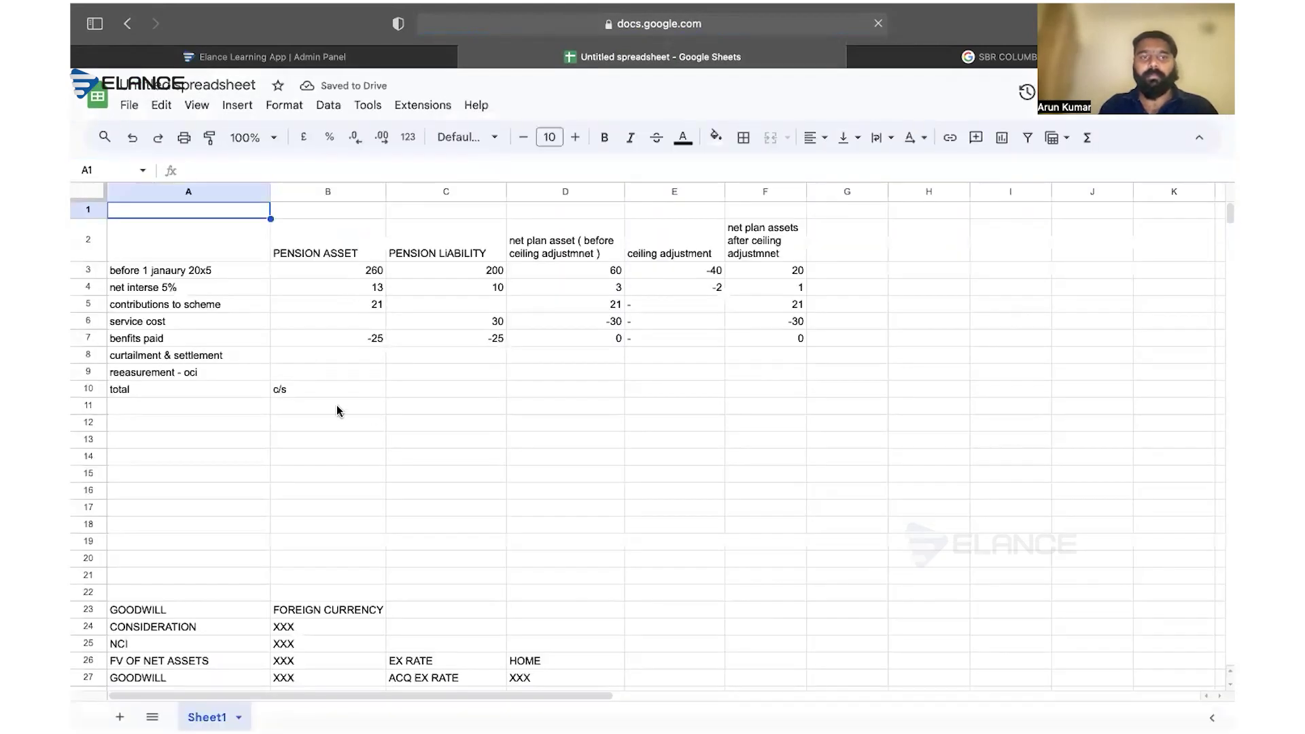
- Enter the label "land & buildings" in A45 and its carrying amount from the question PDF, 60, in B45
scroll(294, 407, "down", 5)
scroll(292, 402, "down", 9)
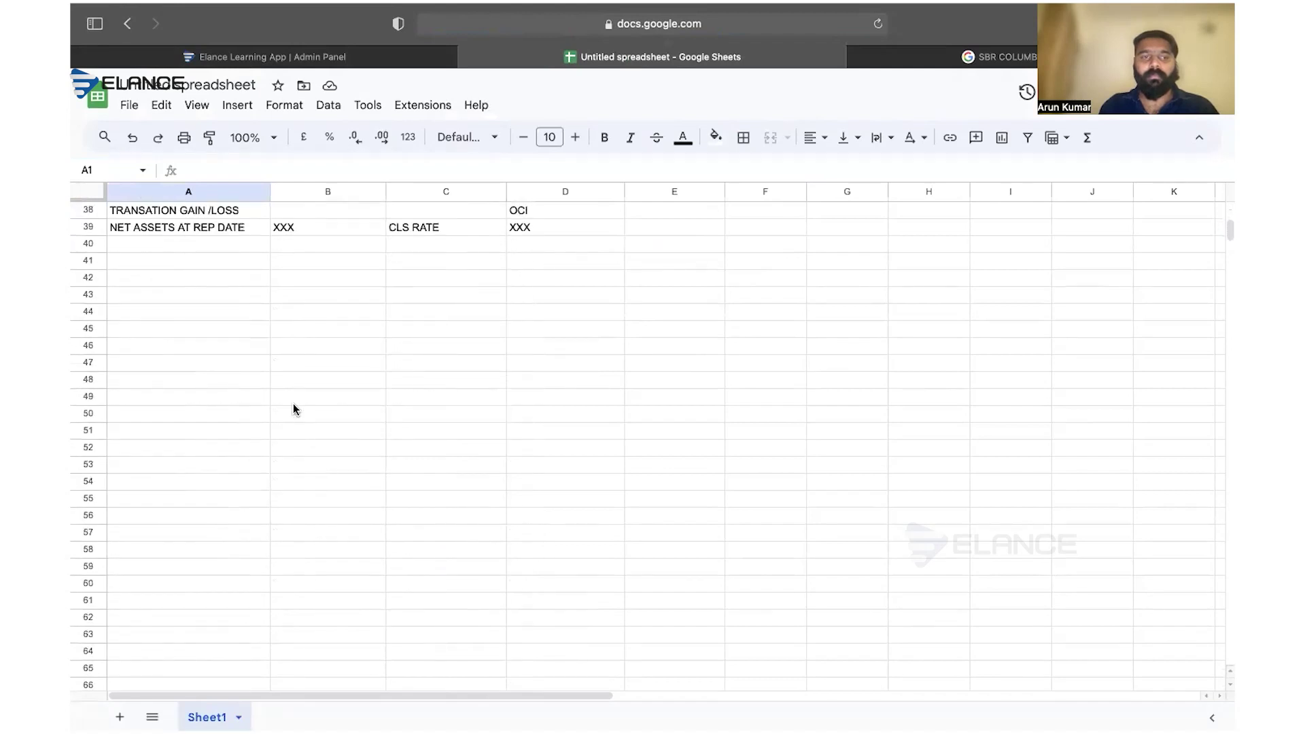
left_click(174, 250)
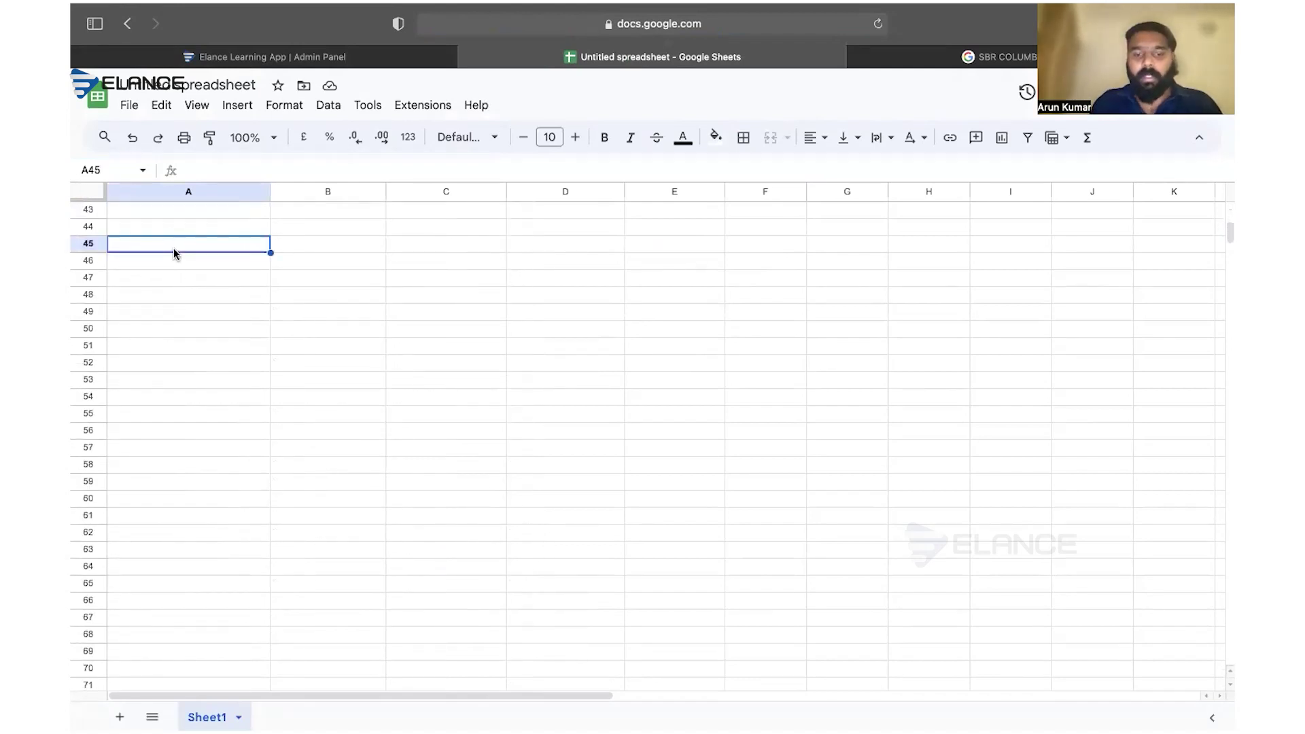
type("land ")
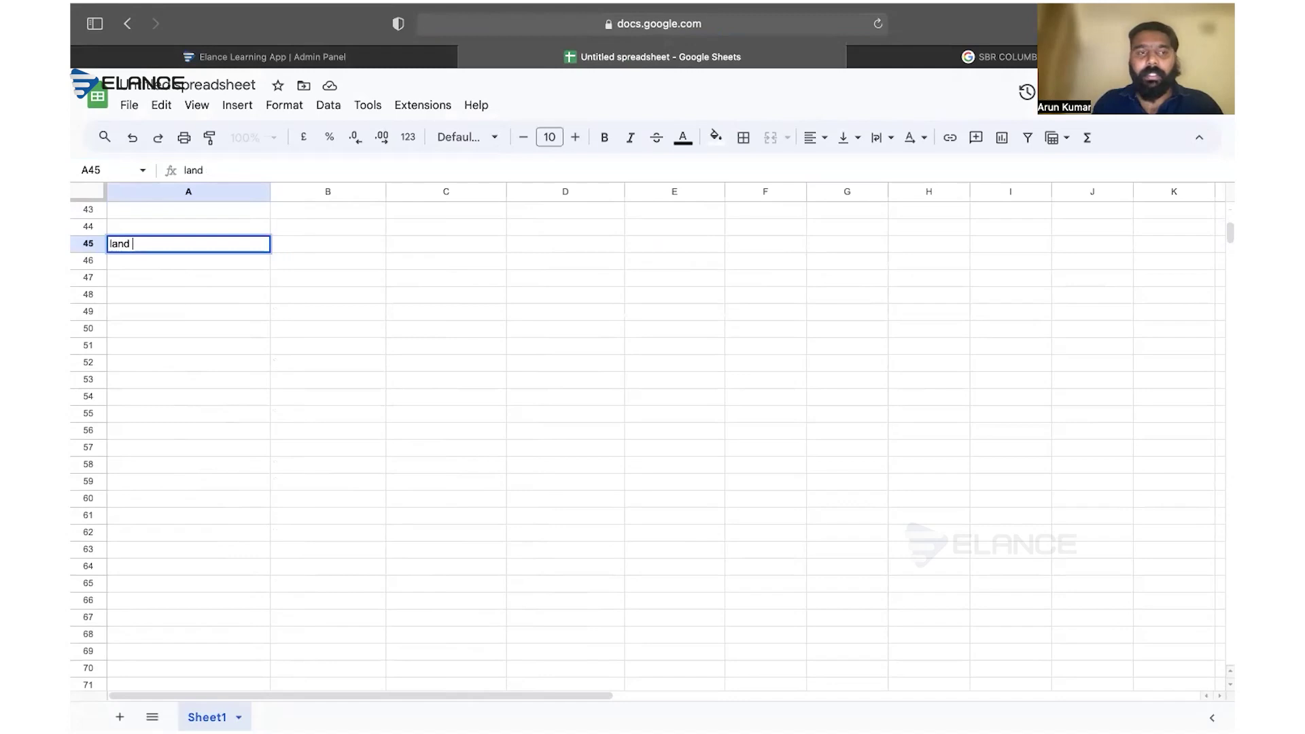
type("& buildings")
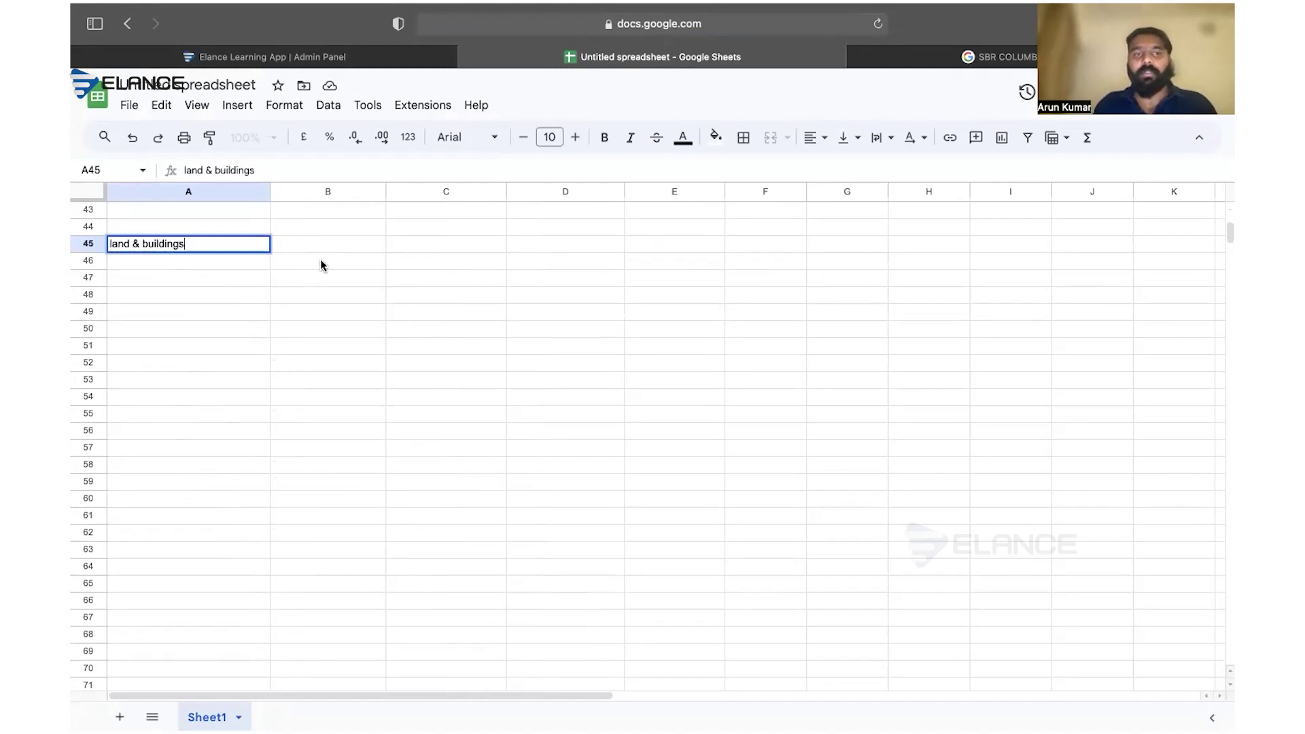
left_click(331, 246)
mouse_move(665, 64)
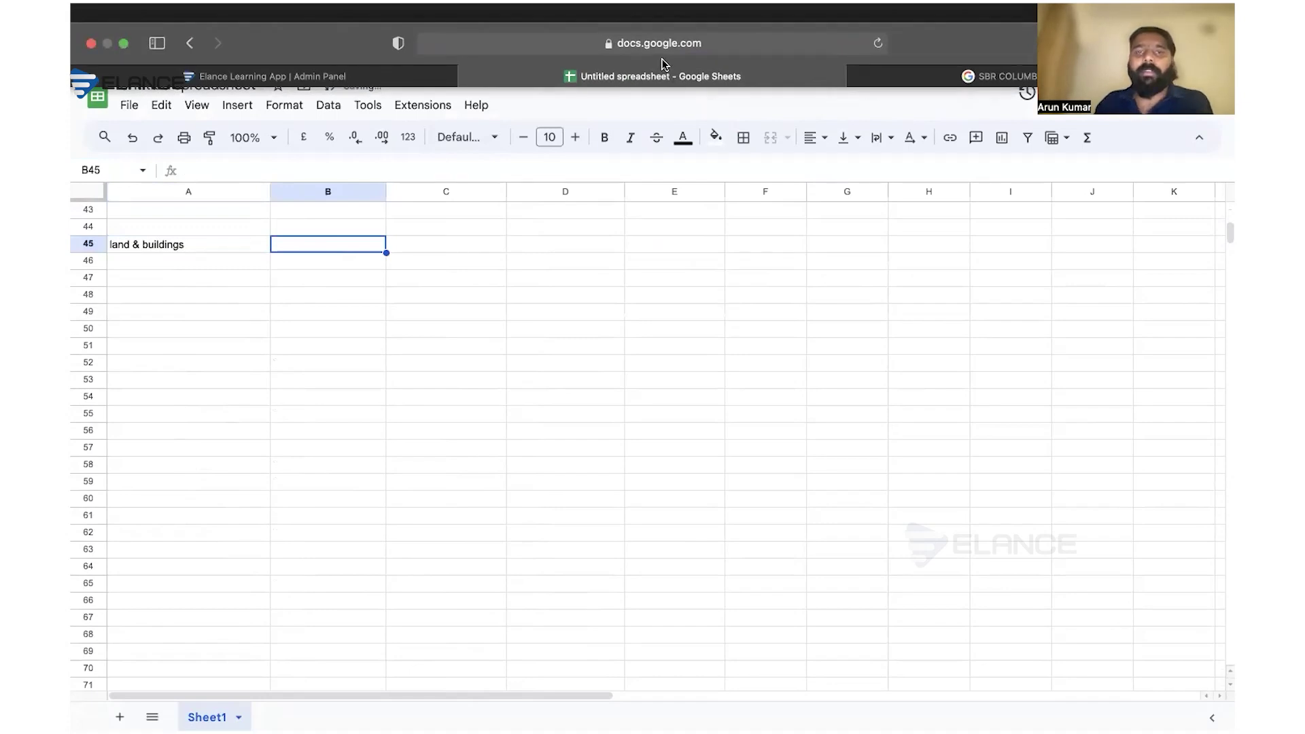
key("super+Tab")
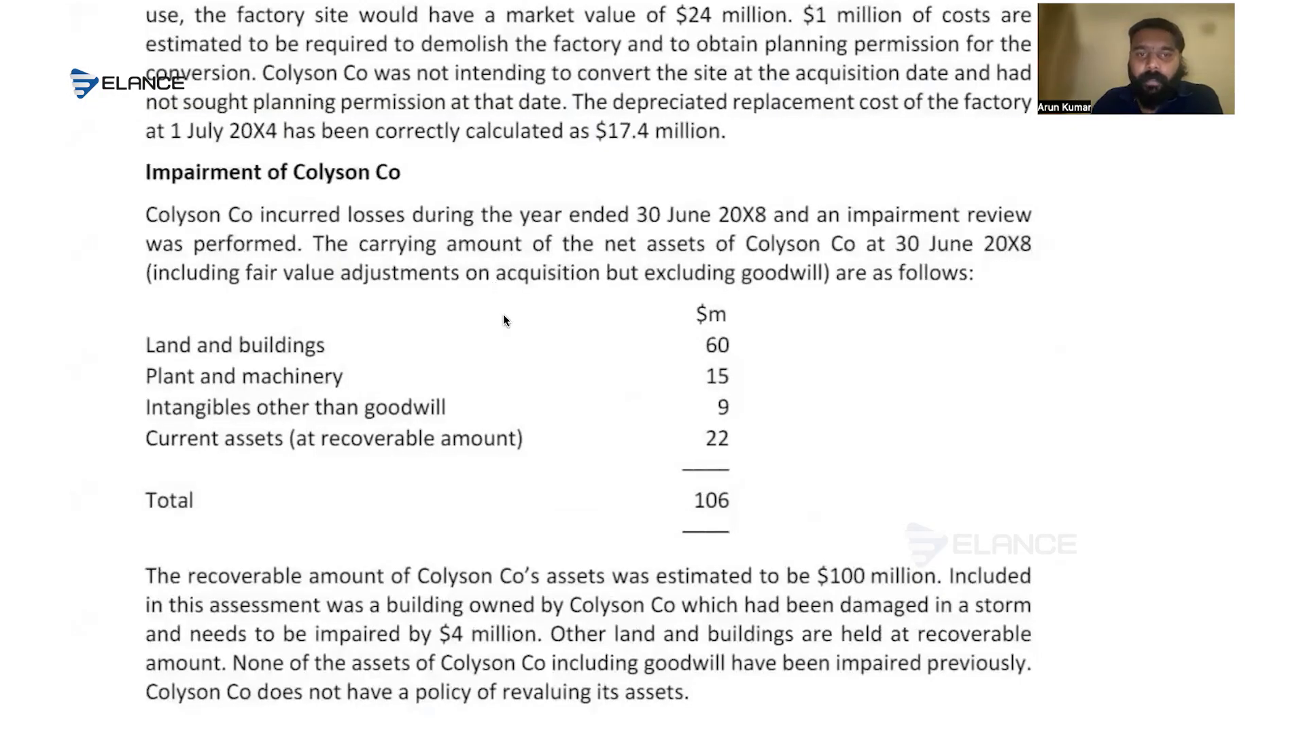
key("super+Tab")
double_click(324, 248)
type("60")
- Add "plant & machinery" in A46 with its carrying amount from the question PDF, 15, in B46
left_click(154, 264)
type("plant & machinery")
left_click(289, 263)
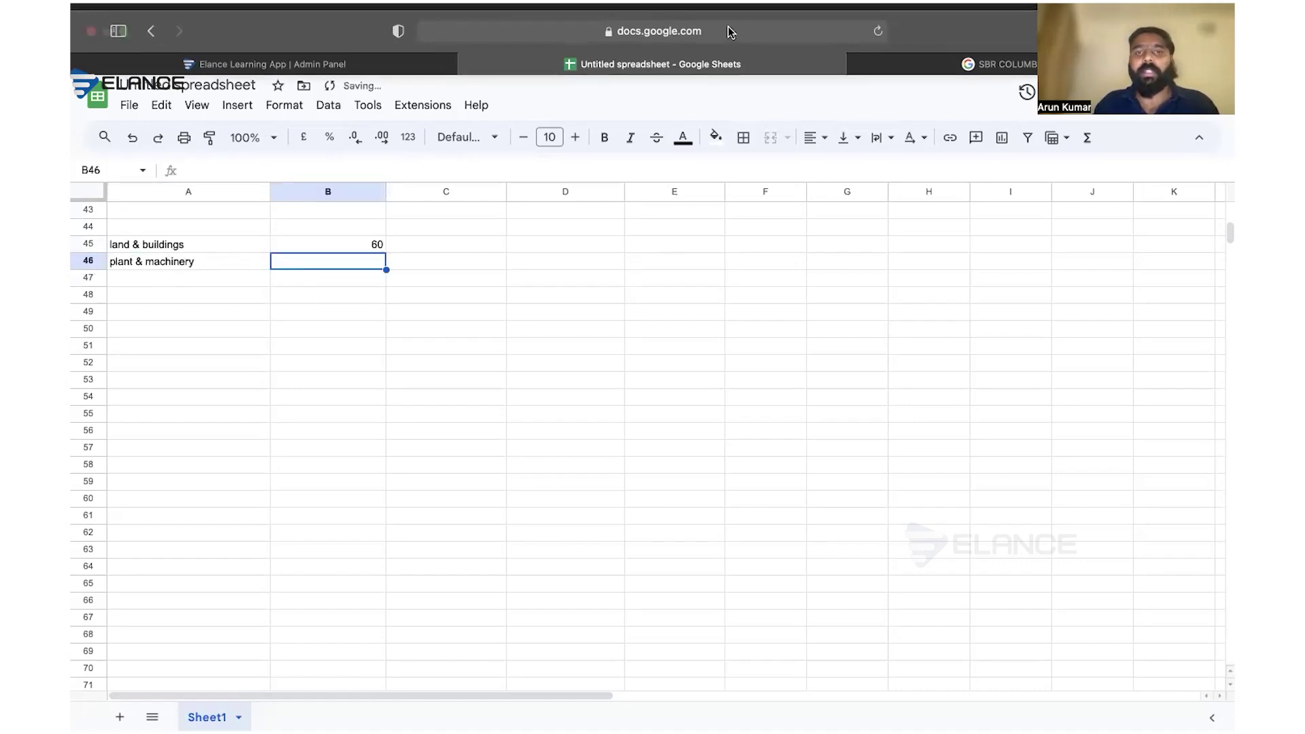
key("super+Tab")
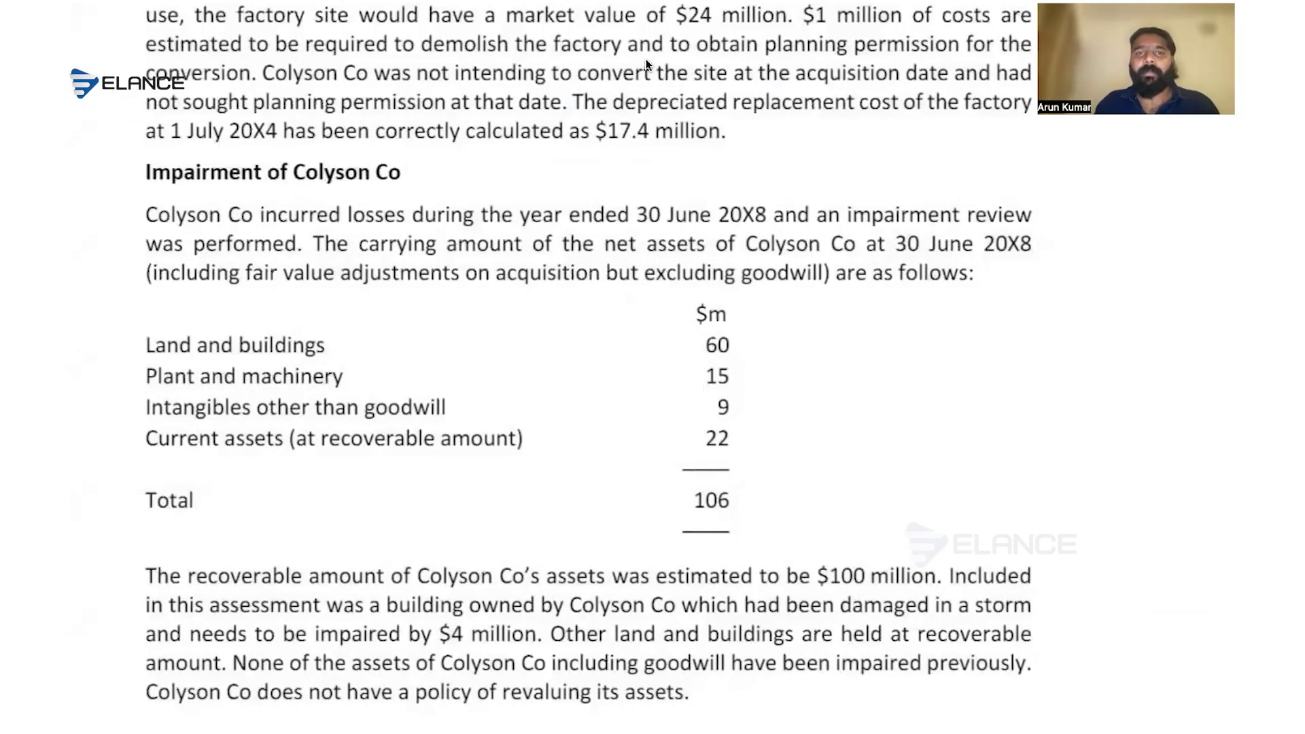
key("super+Tab")
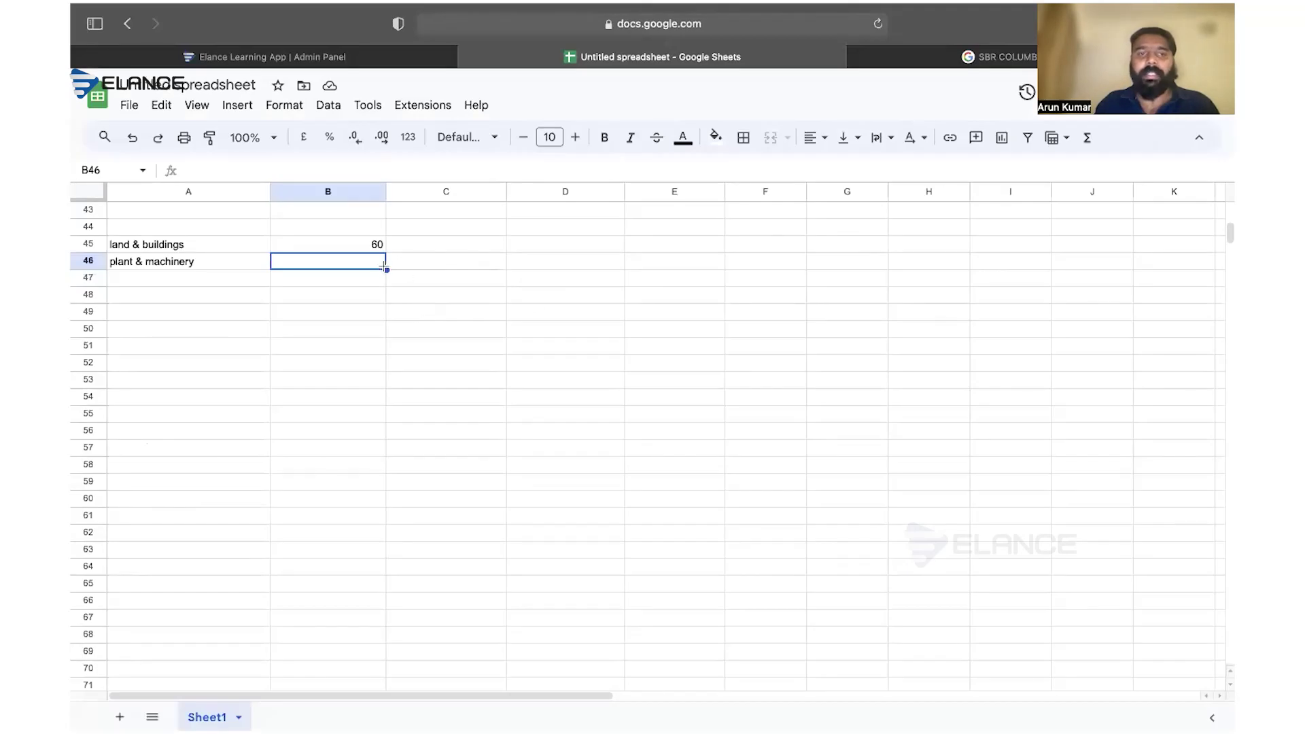
type("15")
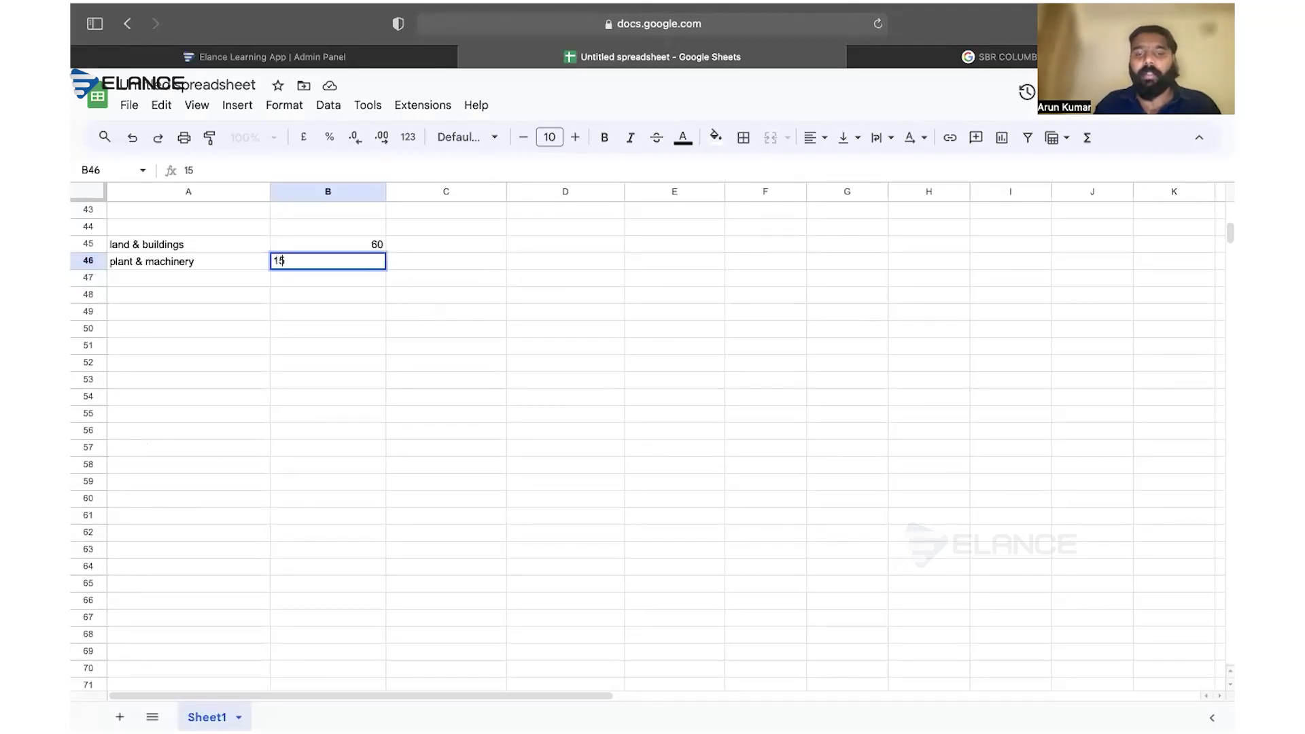
left_click(361, 343)
- Add "intangible other g.w" in A47 with its carrying amount of 9 in B47
left_click(209, 280)
type("in")
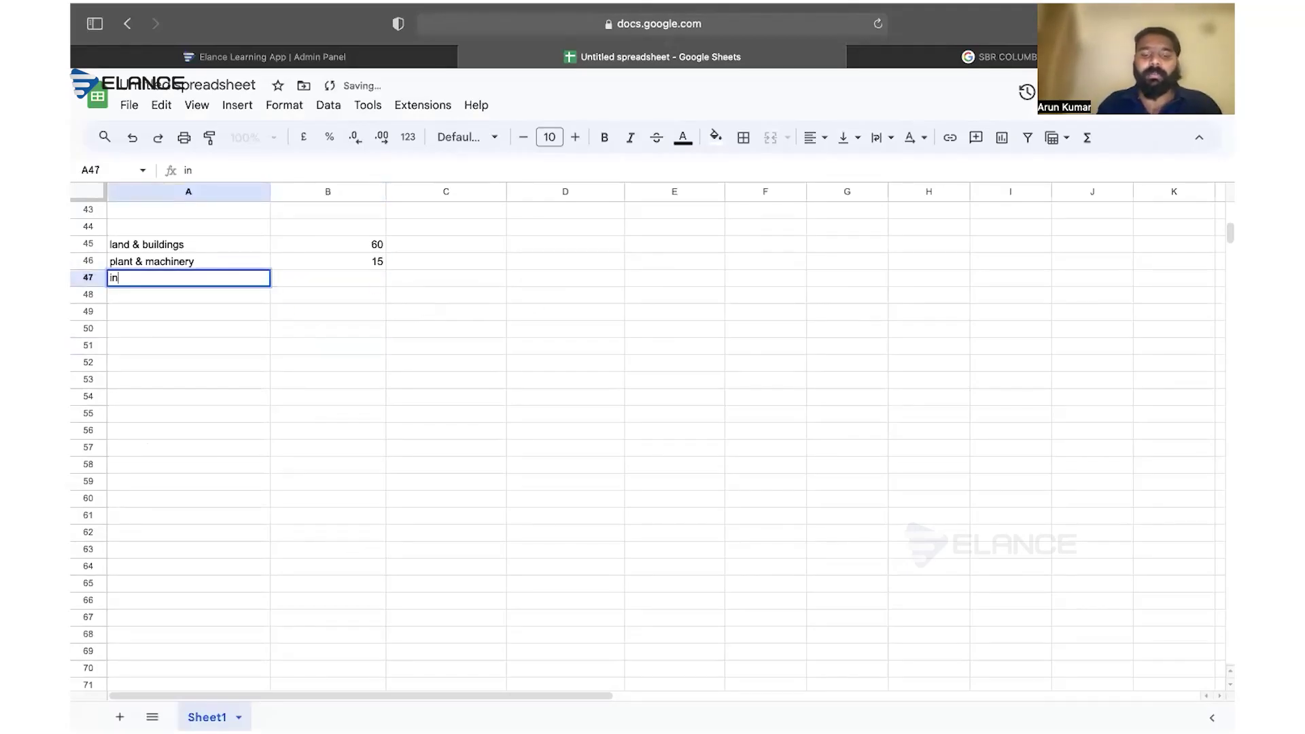
type("ta")
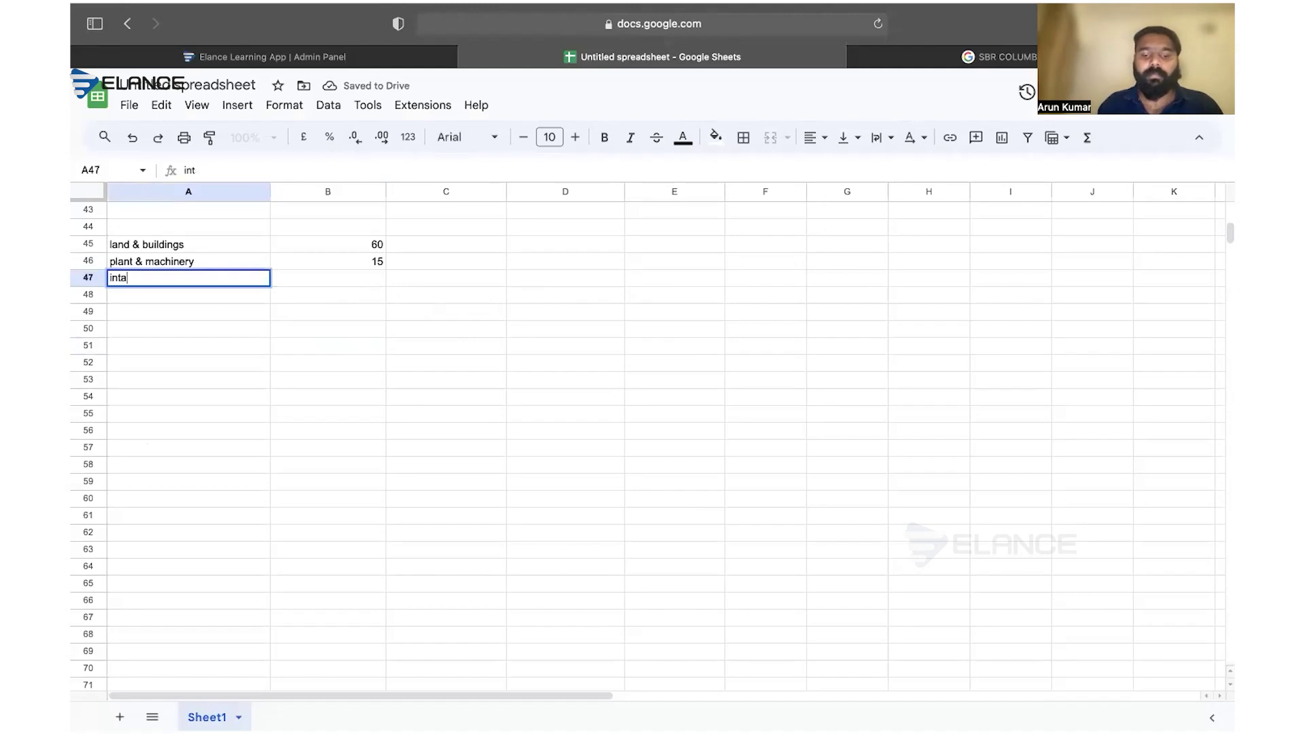
type("ngible other g.w")
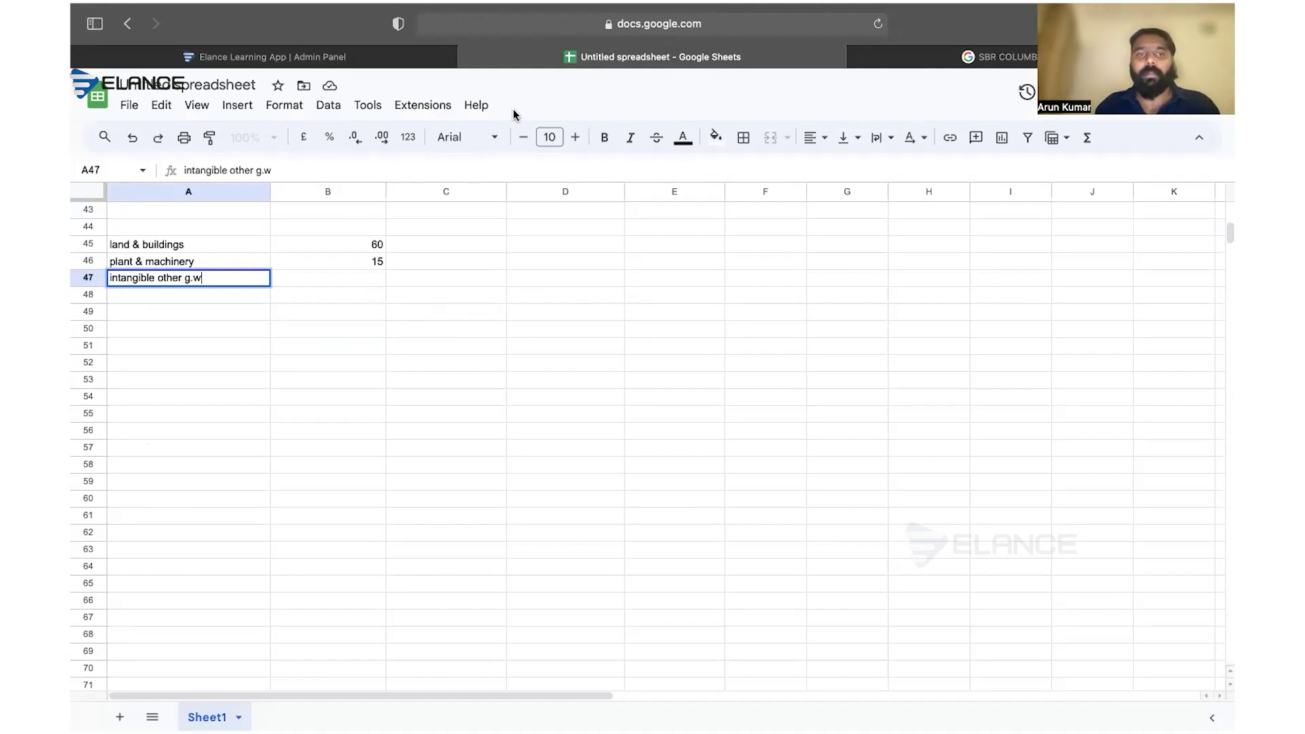
left_click(348, 276)
type("9")
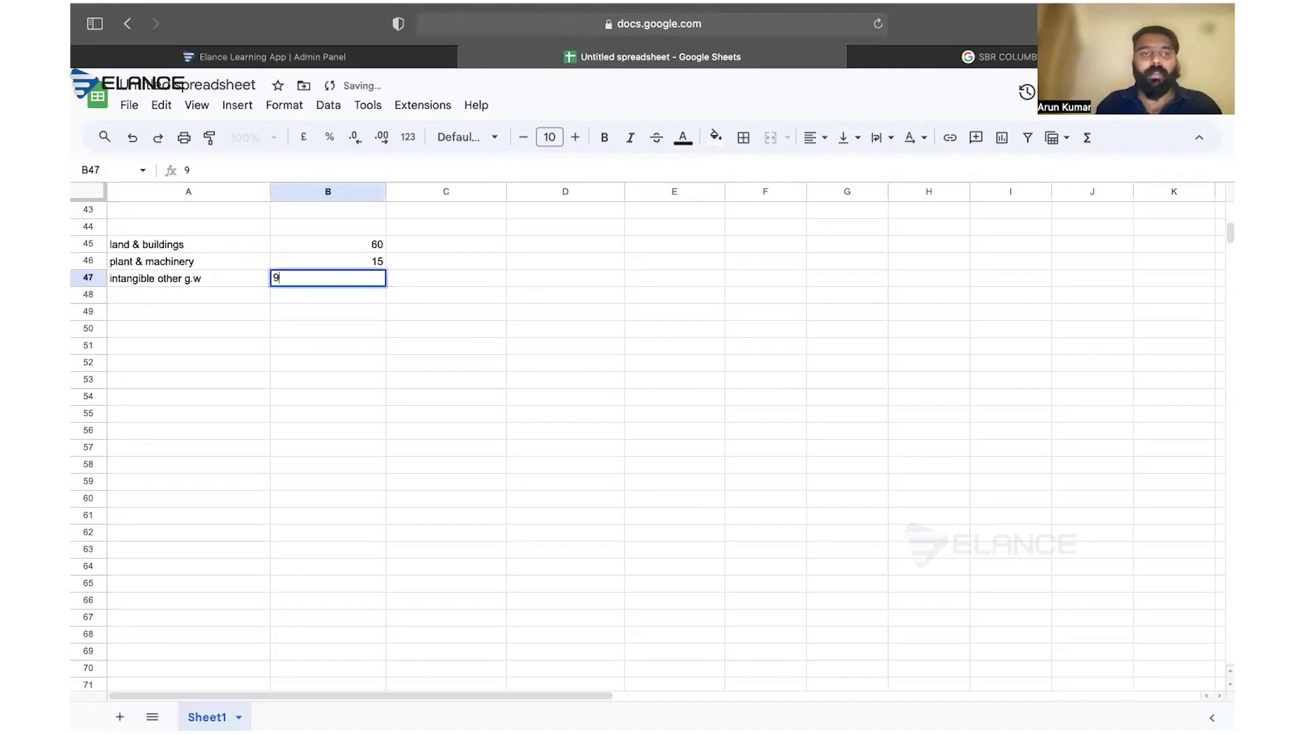
- Add the label "goodwill- fair value basis" in A48 with its carrying amount of 24 in B48
left_click(213, 291)
type("goo")
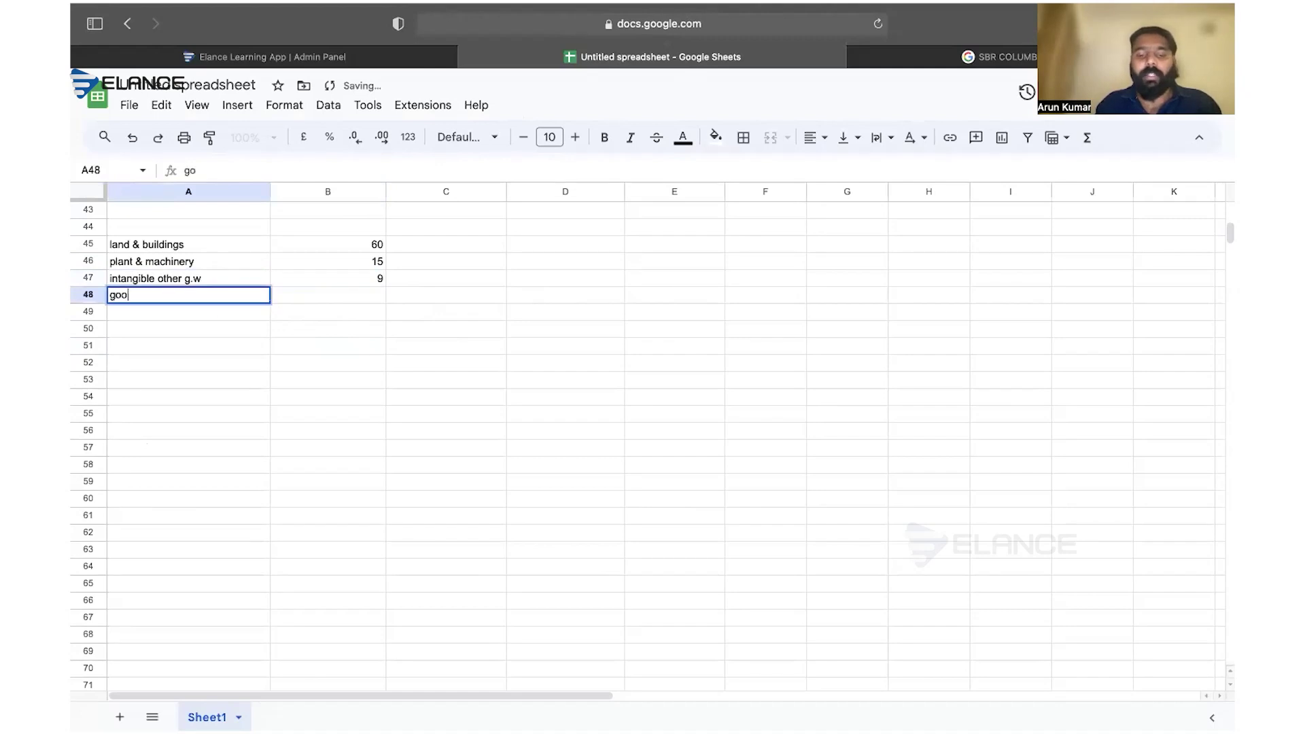
type("dwill")
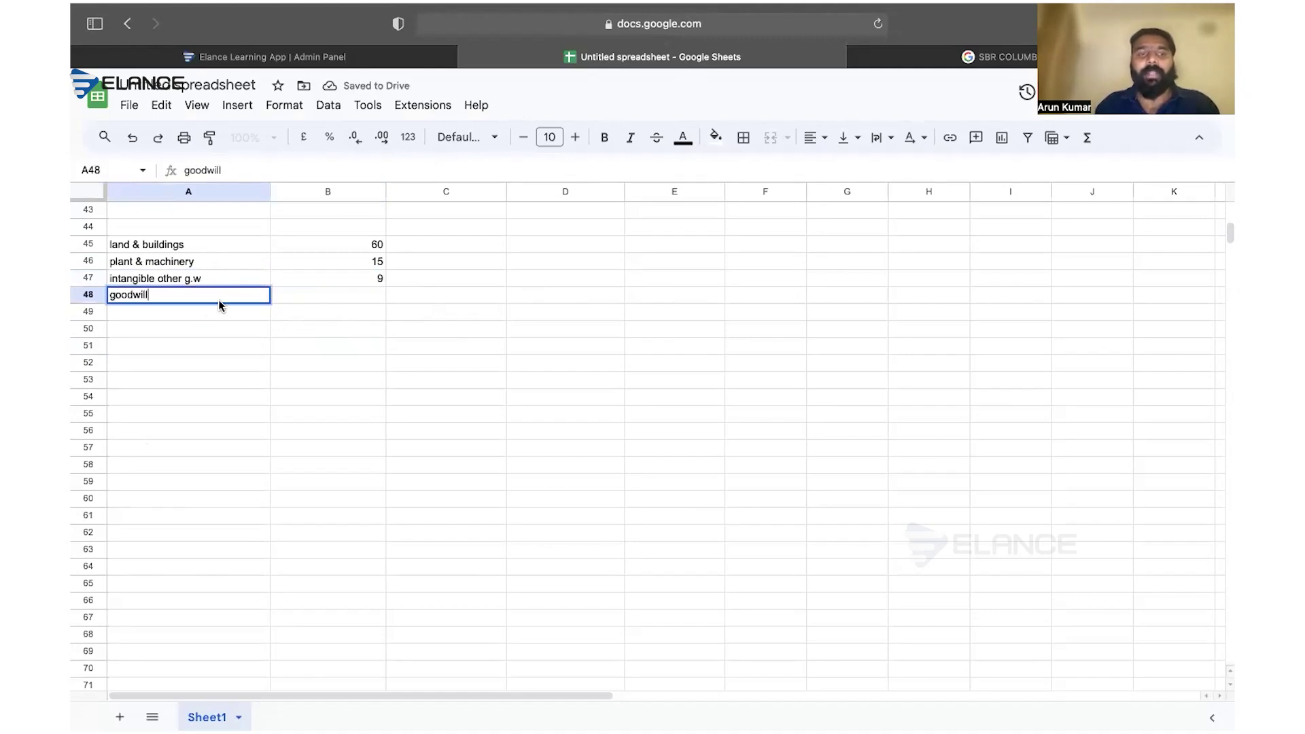
type("- fair ")
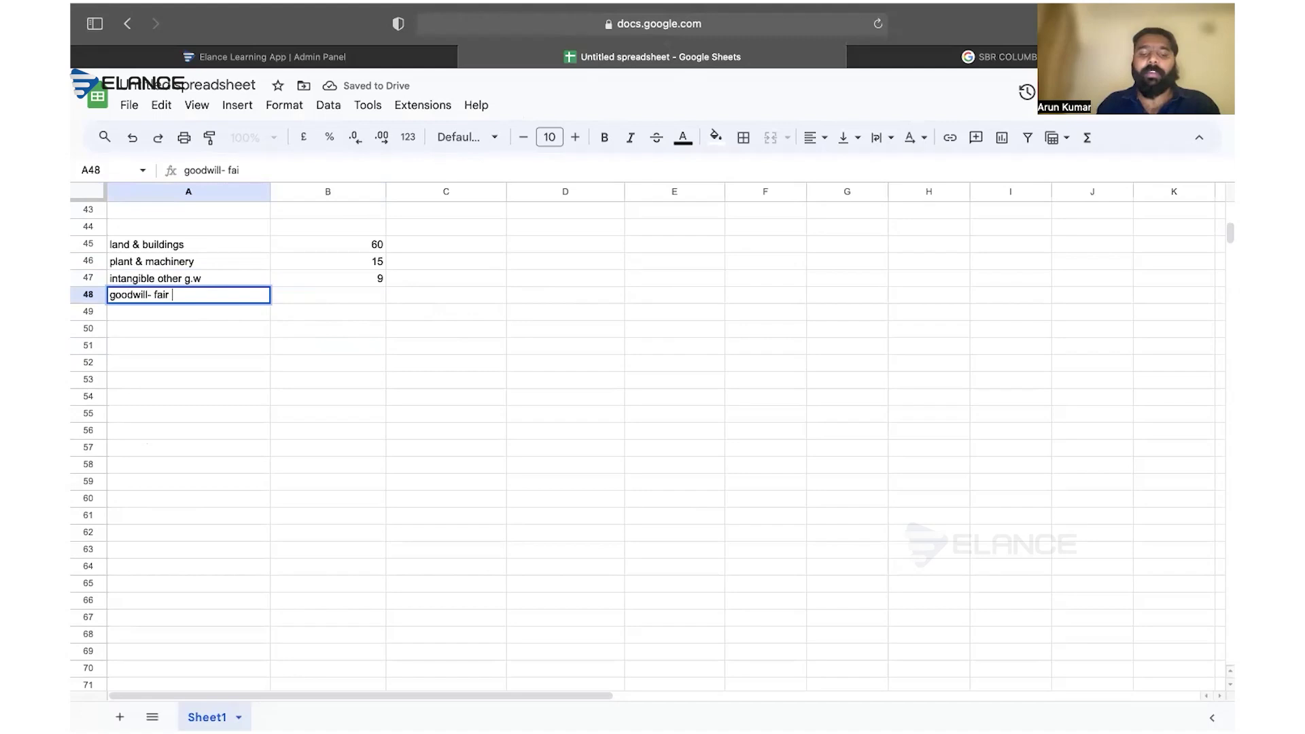
type("value basis")
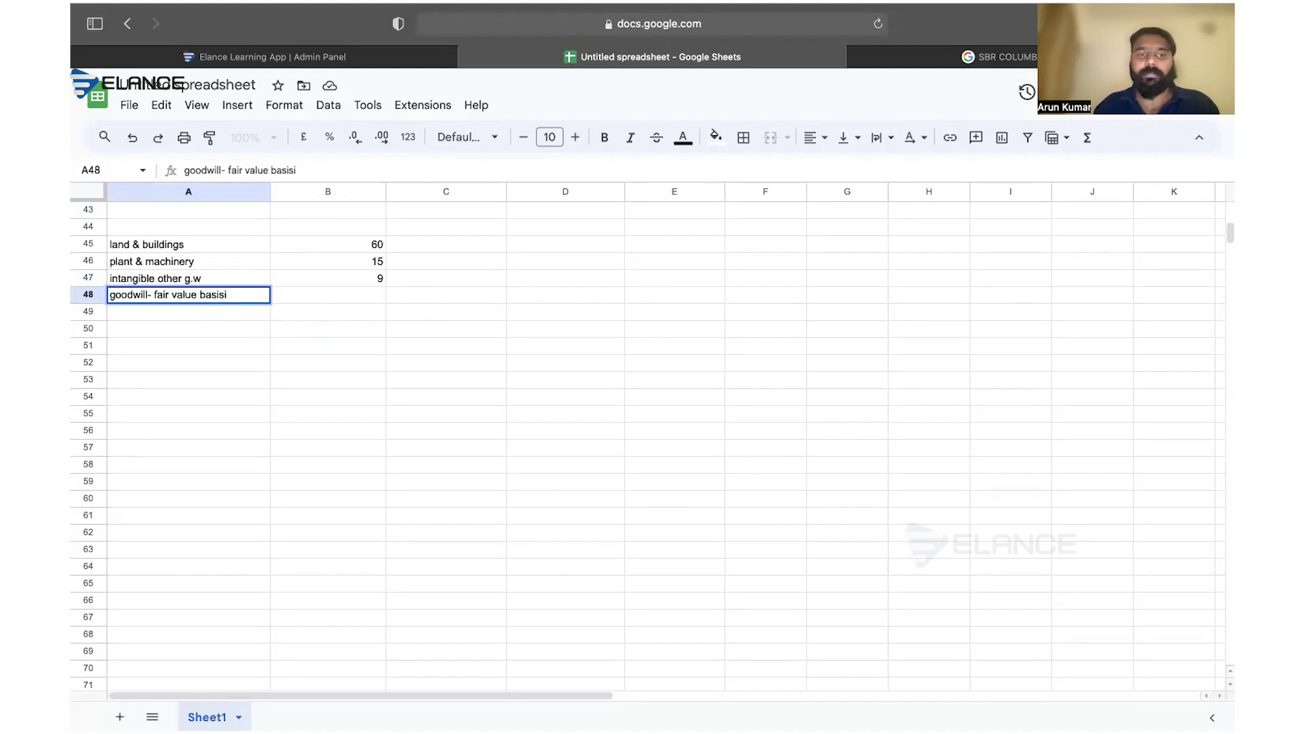
left_click(337, 305)
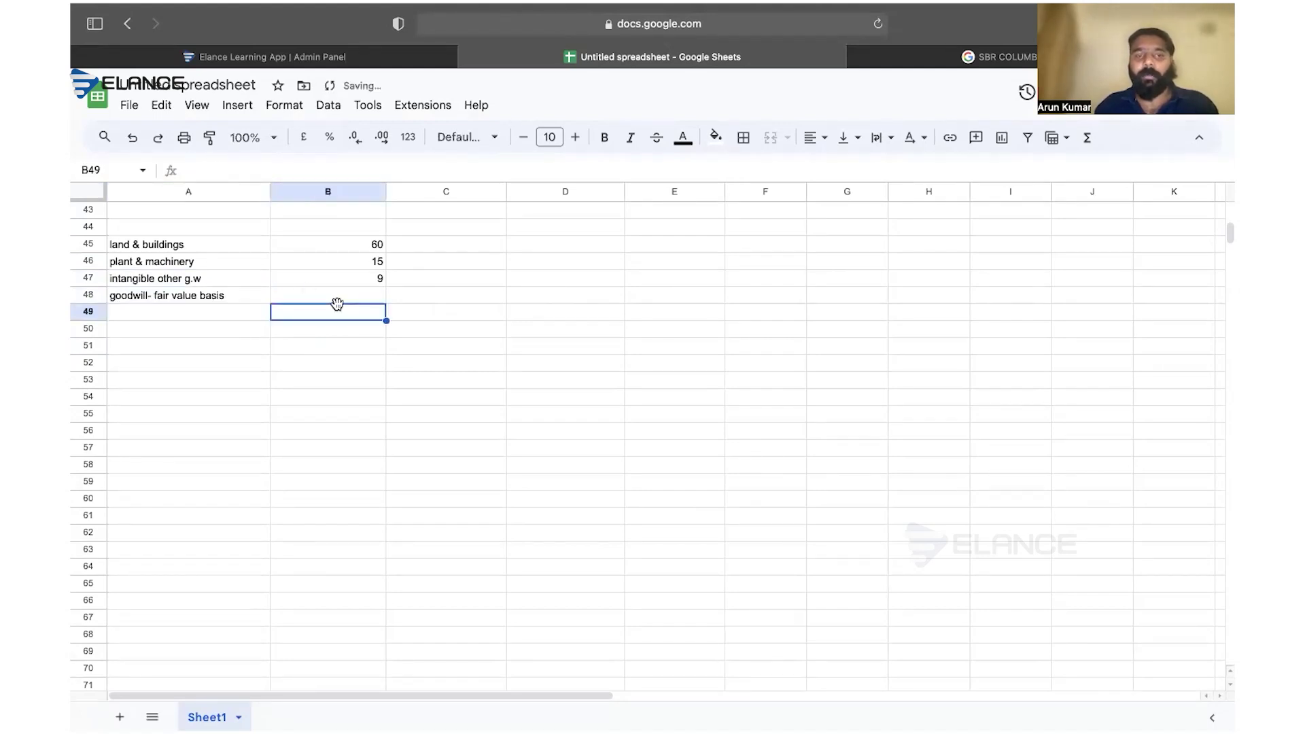
left_click(352, 298)
type("24")
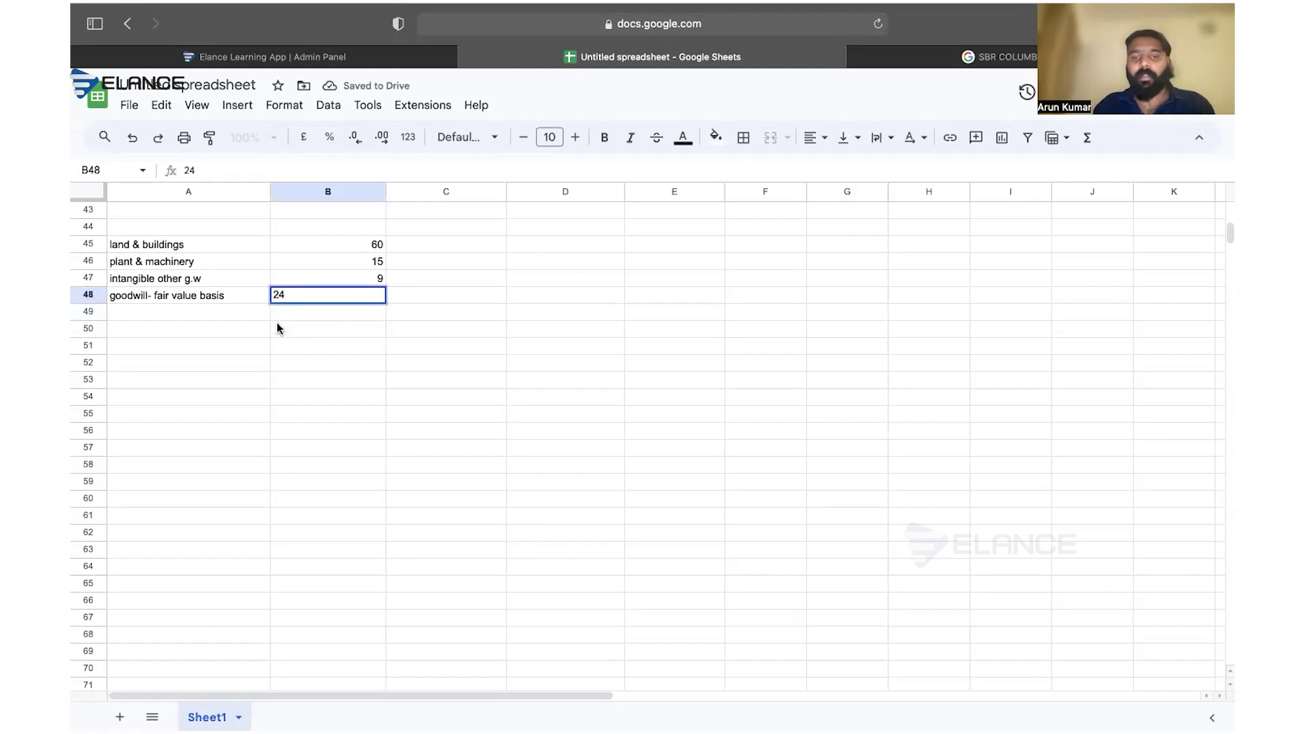
- Add the label "current assets" in A49 with its carrying amount of 22 in B49
left_click(251, 317)
type("currne")
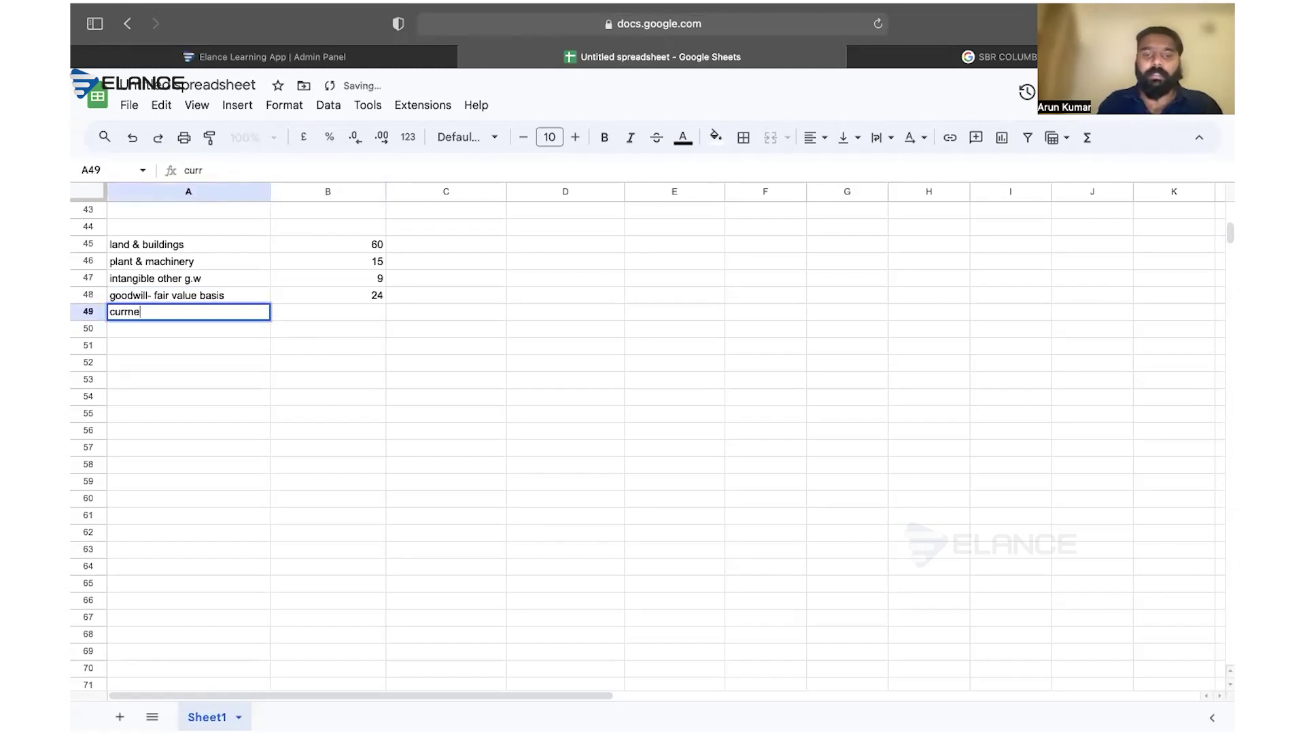
key("BackSpace")
key("BackSpace")
type("ent ")
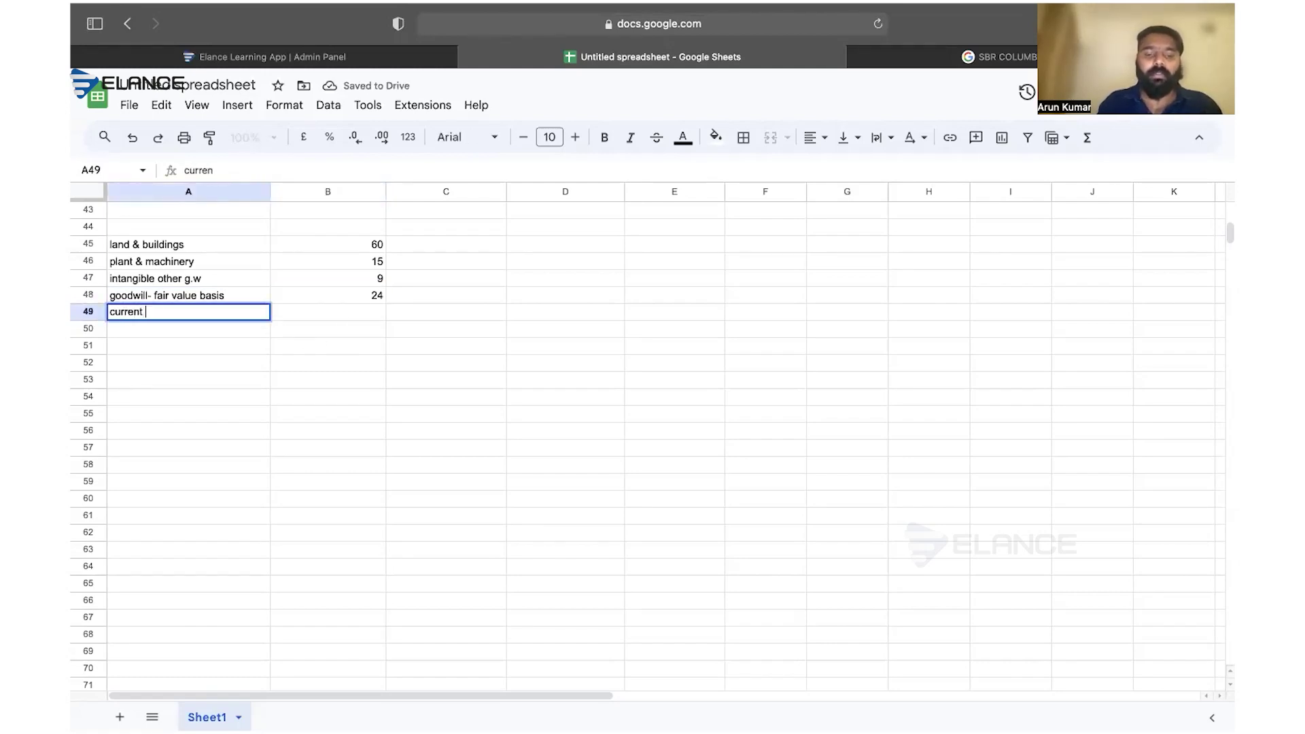
type("asset s")
key("BackSpace")
key("BackSpace")
type("s")
left_click(366, 312)
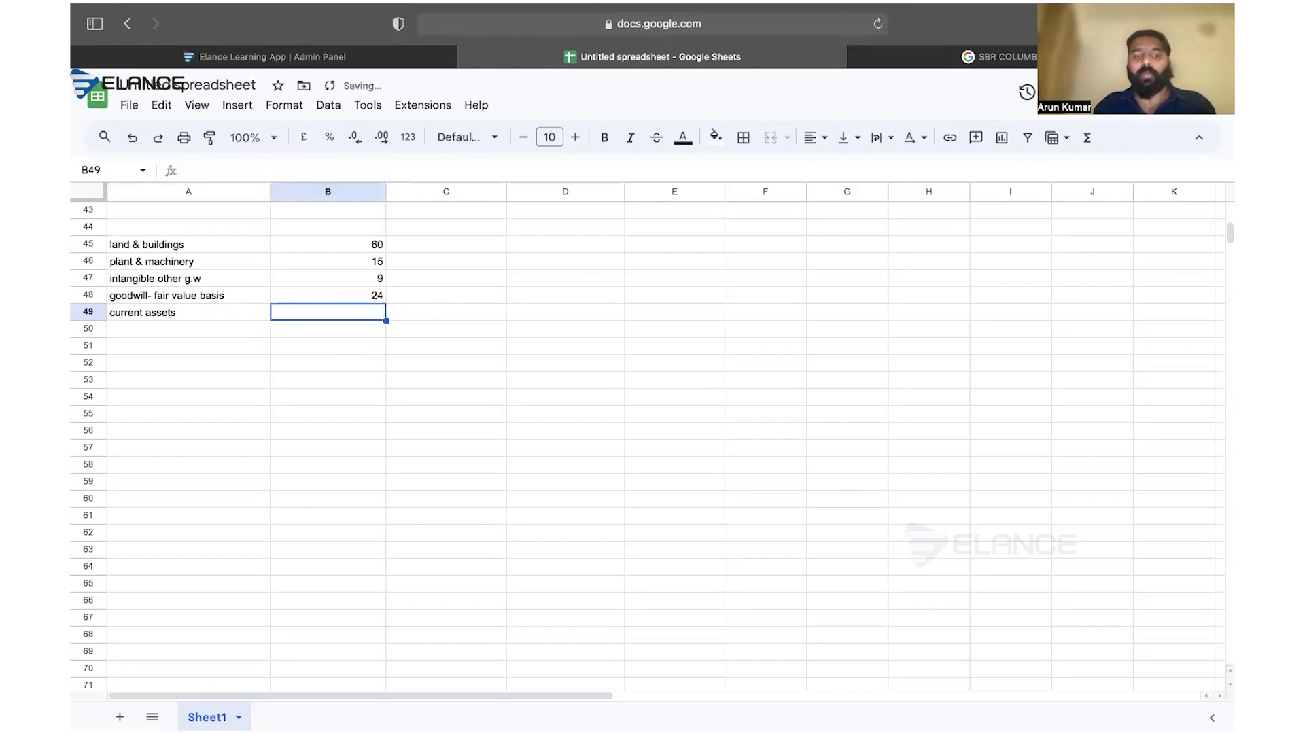
type("22")
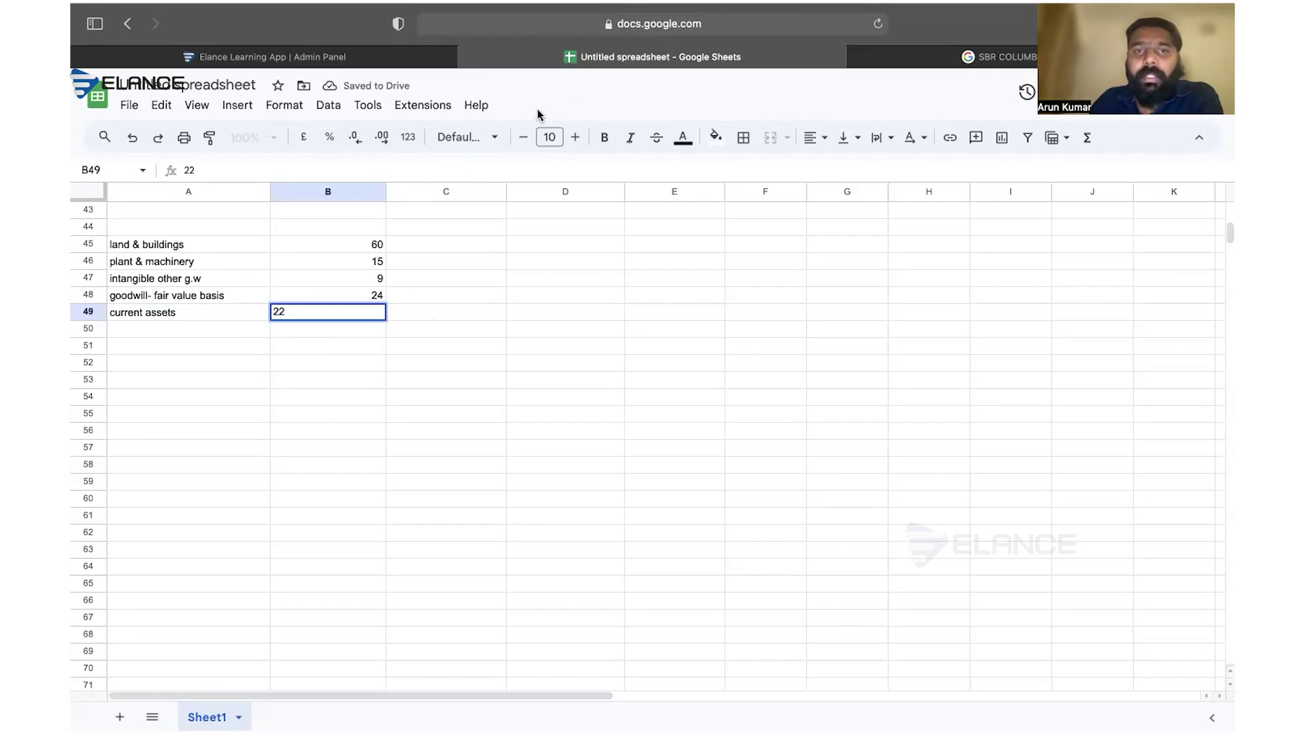
- Head the columns of the Colyson asset table in row 44 with "cv" in B44, "imp" in C44 and "rec amt" in D44
left_click(349, 227)
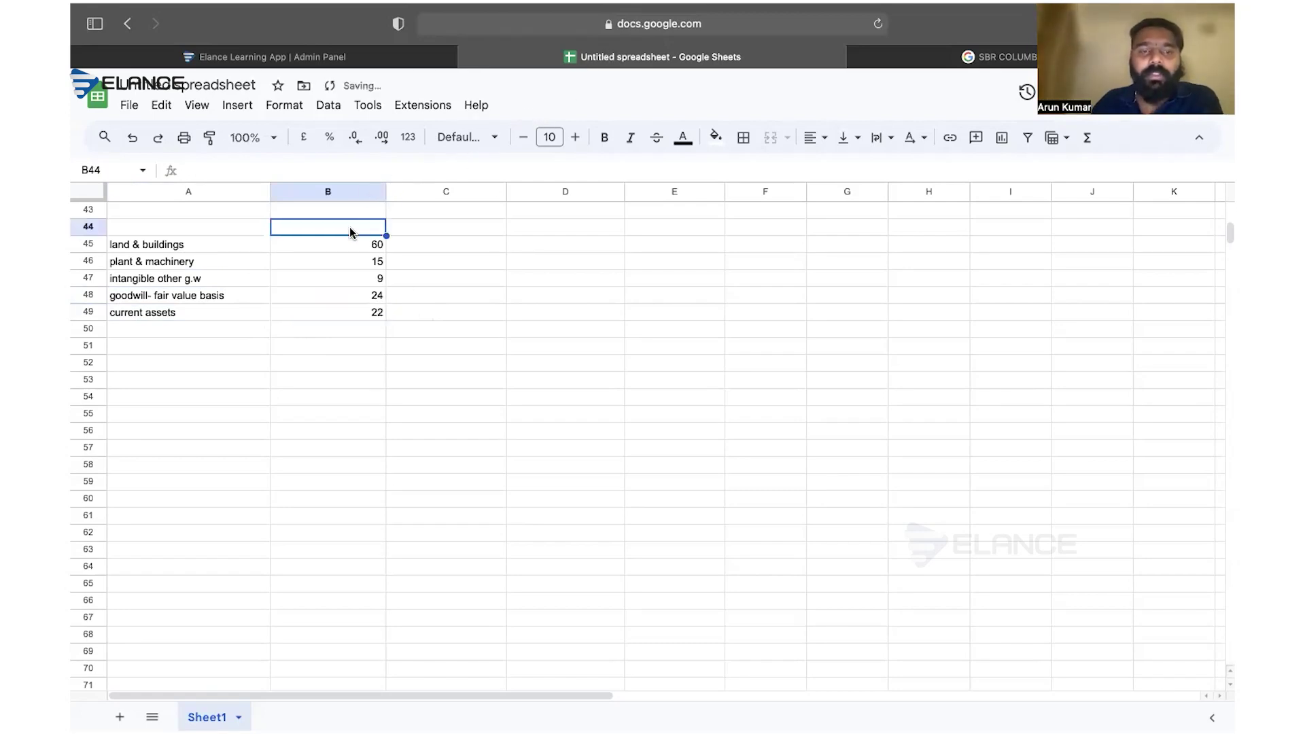
type("cv")
left_click(425, 232)
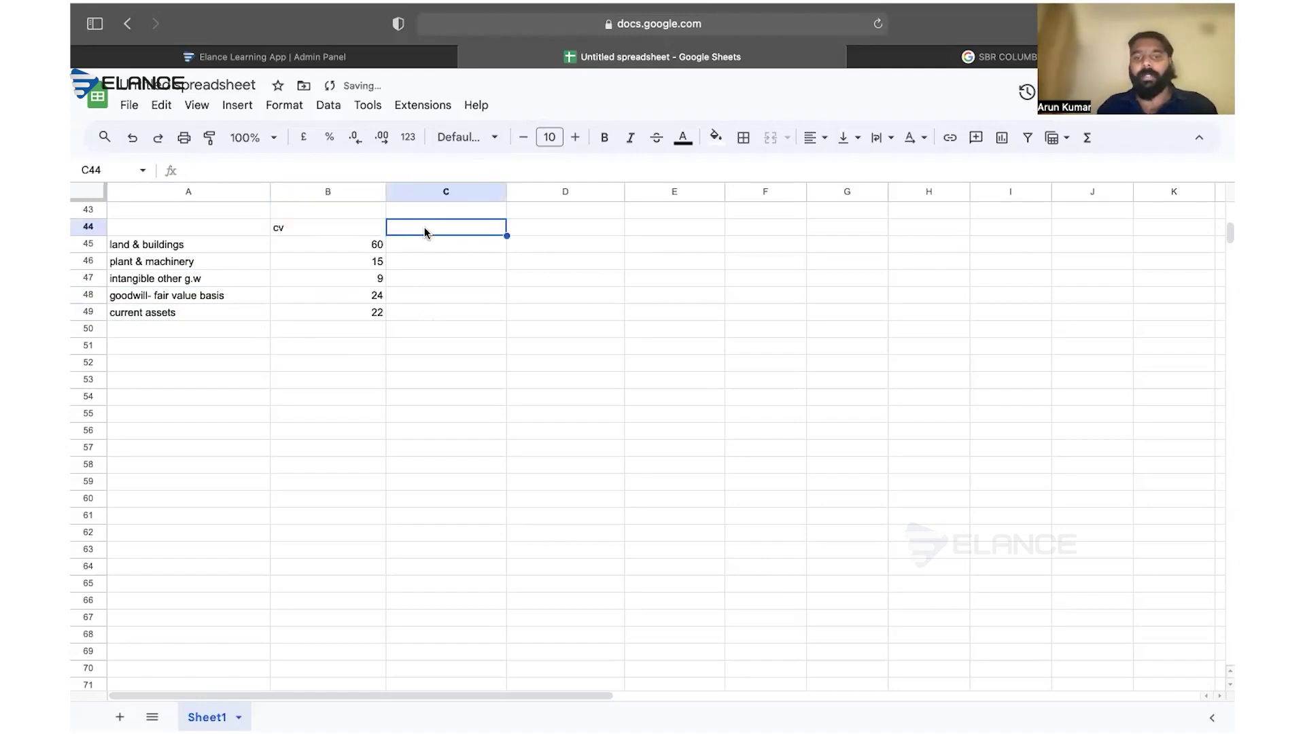
type("imp")
left_click(535, 234)
type("rec amt")
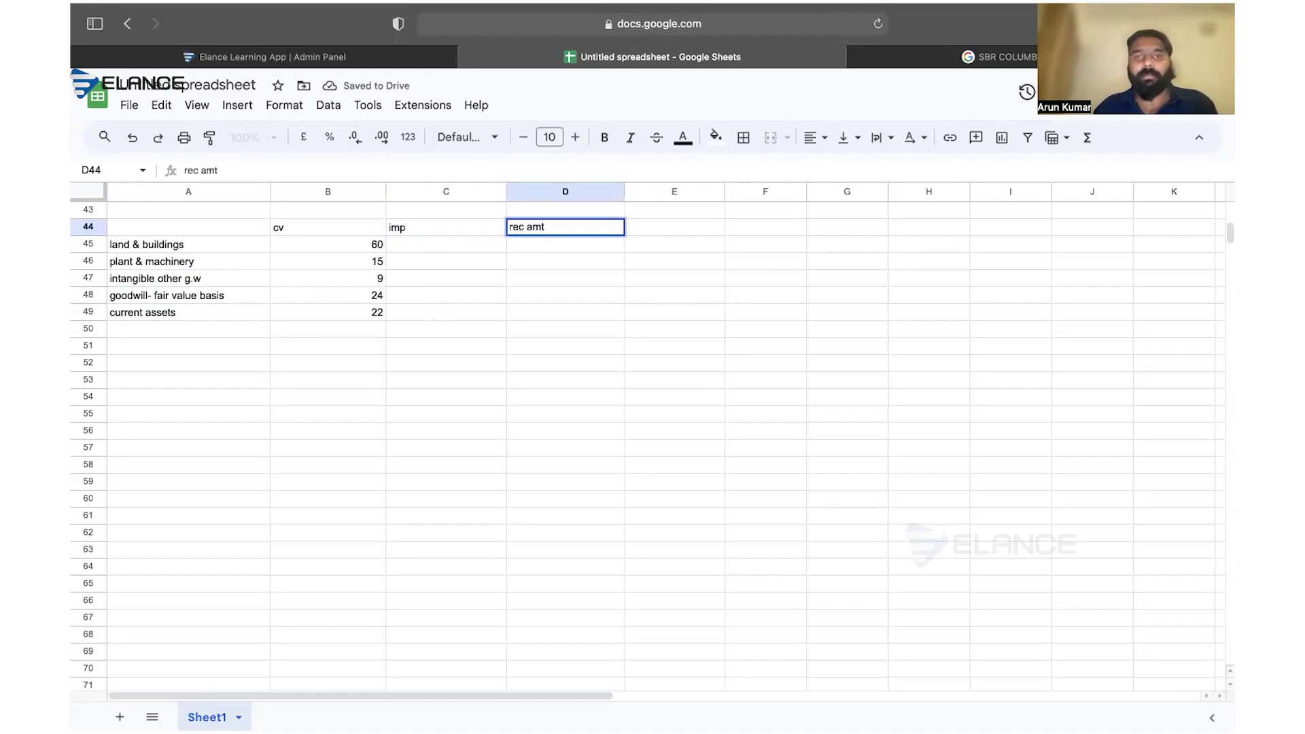
left_click(524, 311)
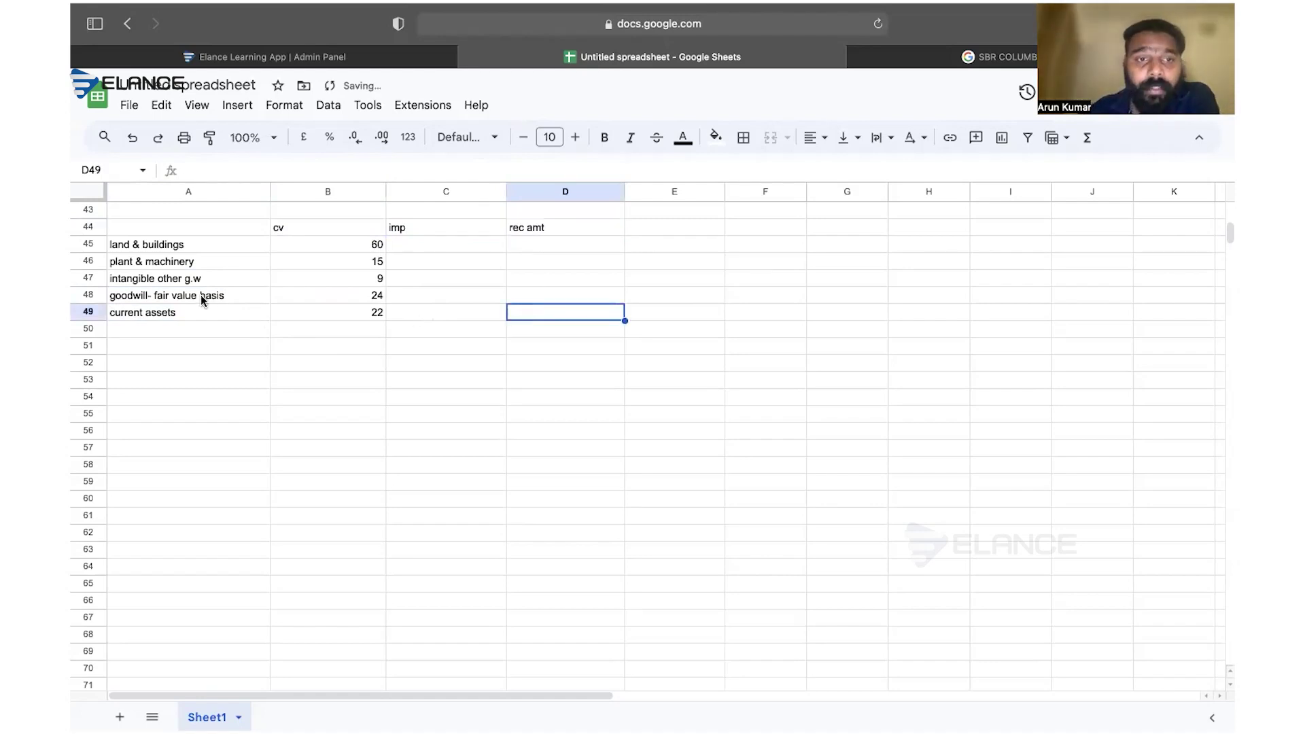
- Total the carrying amounts B45:B49 in B50 with a SUM formula
left_click(307, 333)
type("=sum(")
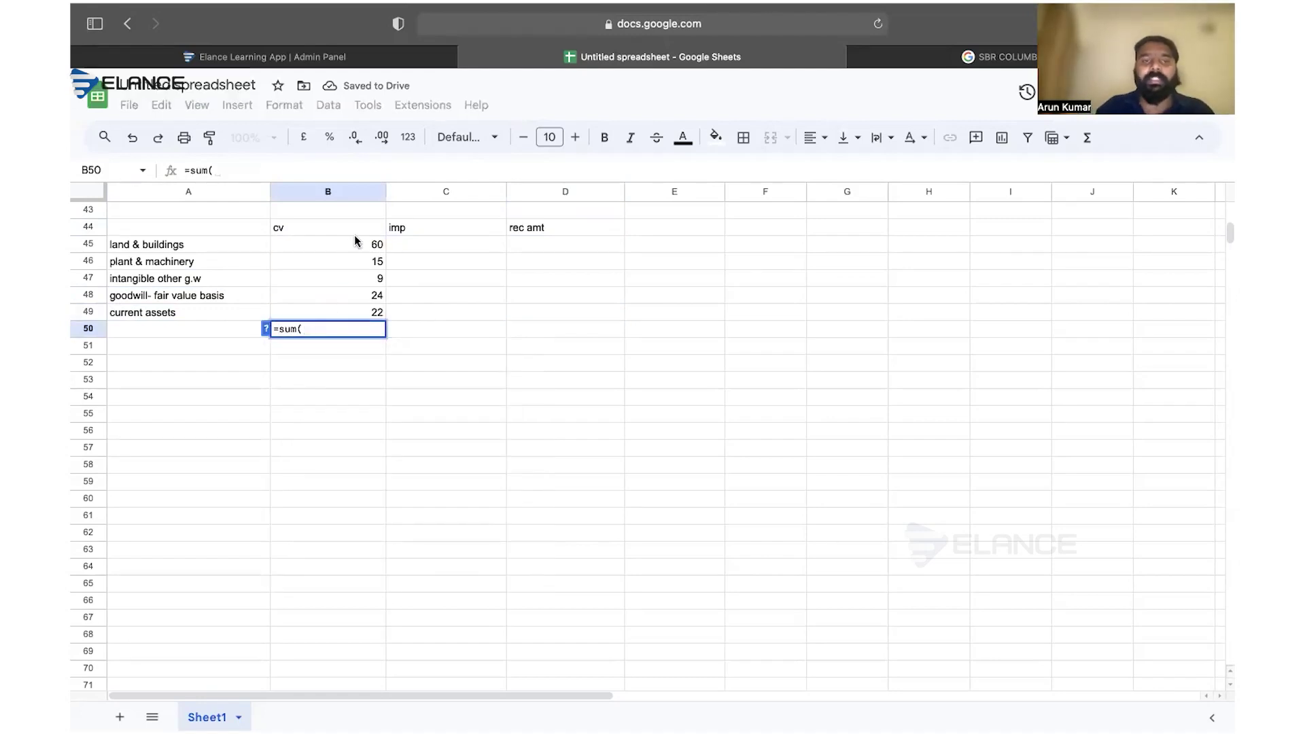
left_click_drag(353, 243, 364, 313)
key("Return")
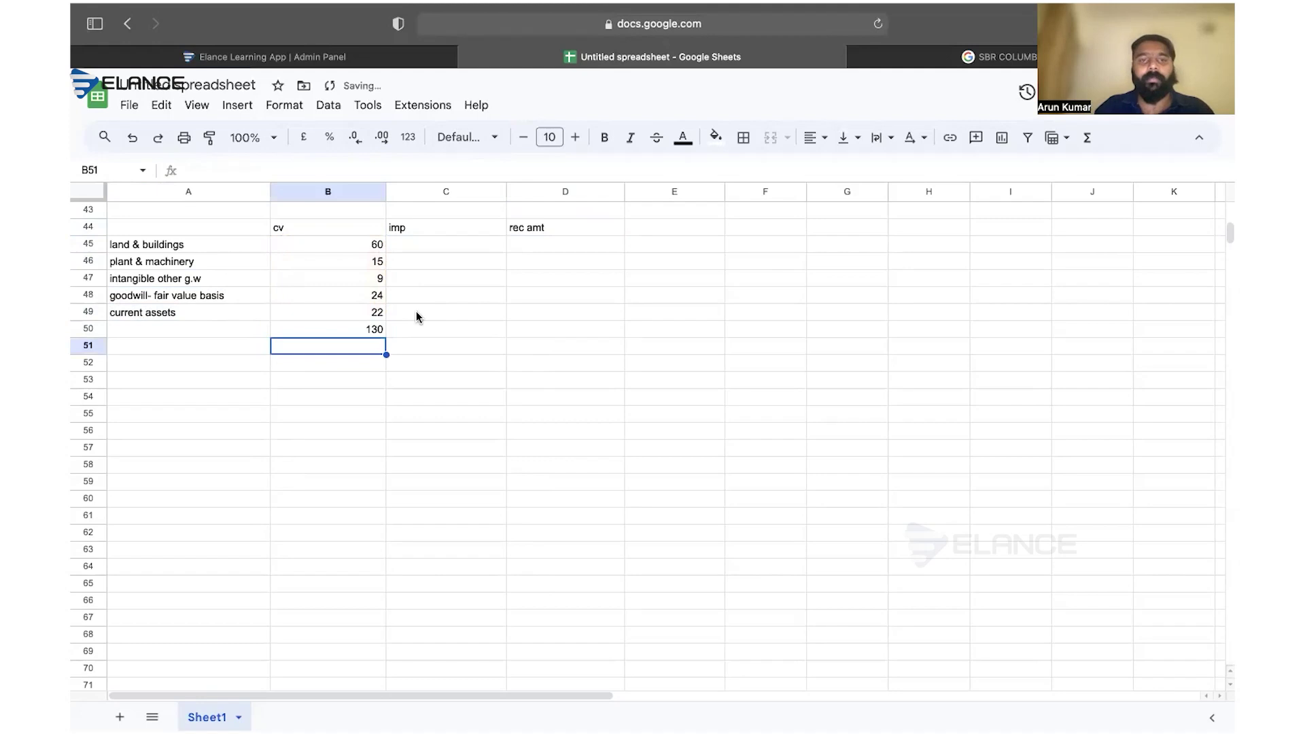
- Complete the totals row with the recoverable amount of 100 in D50 and the impairment of 30 in C50
left_click(530, 321)
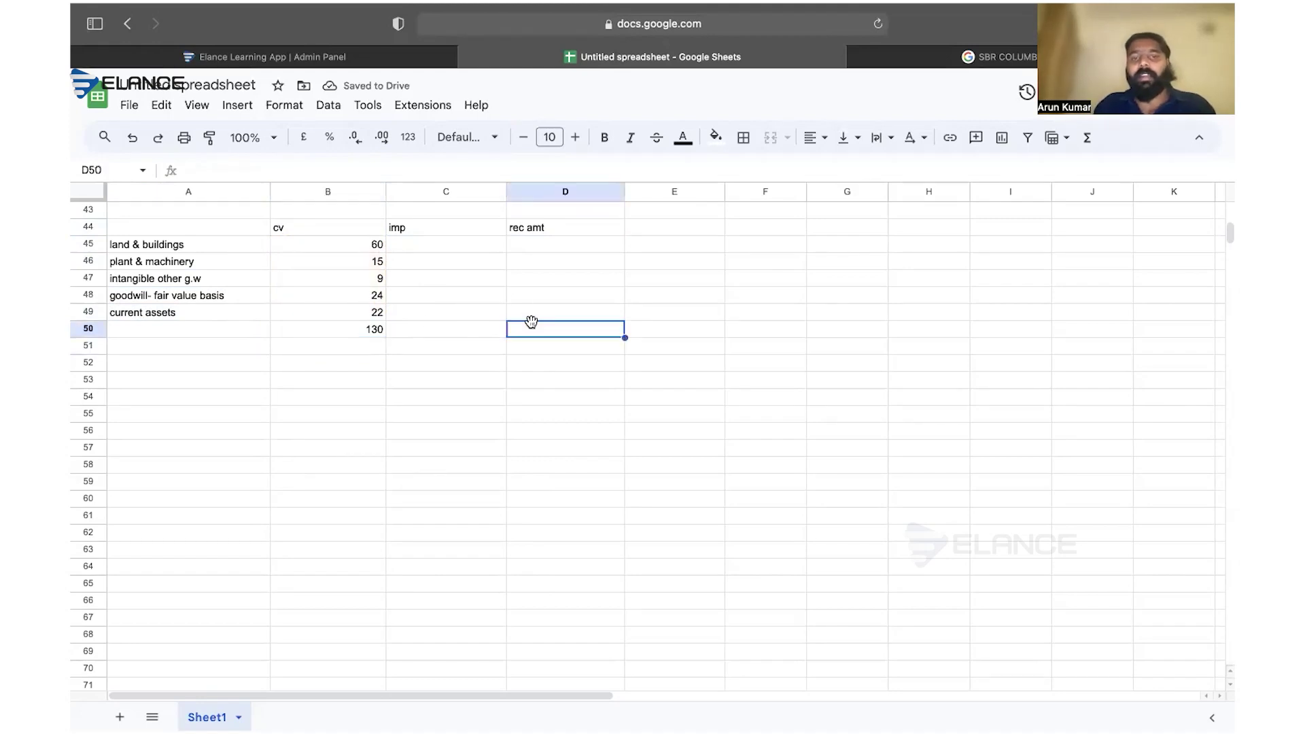
type("100")
key("Return")
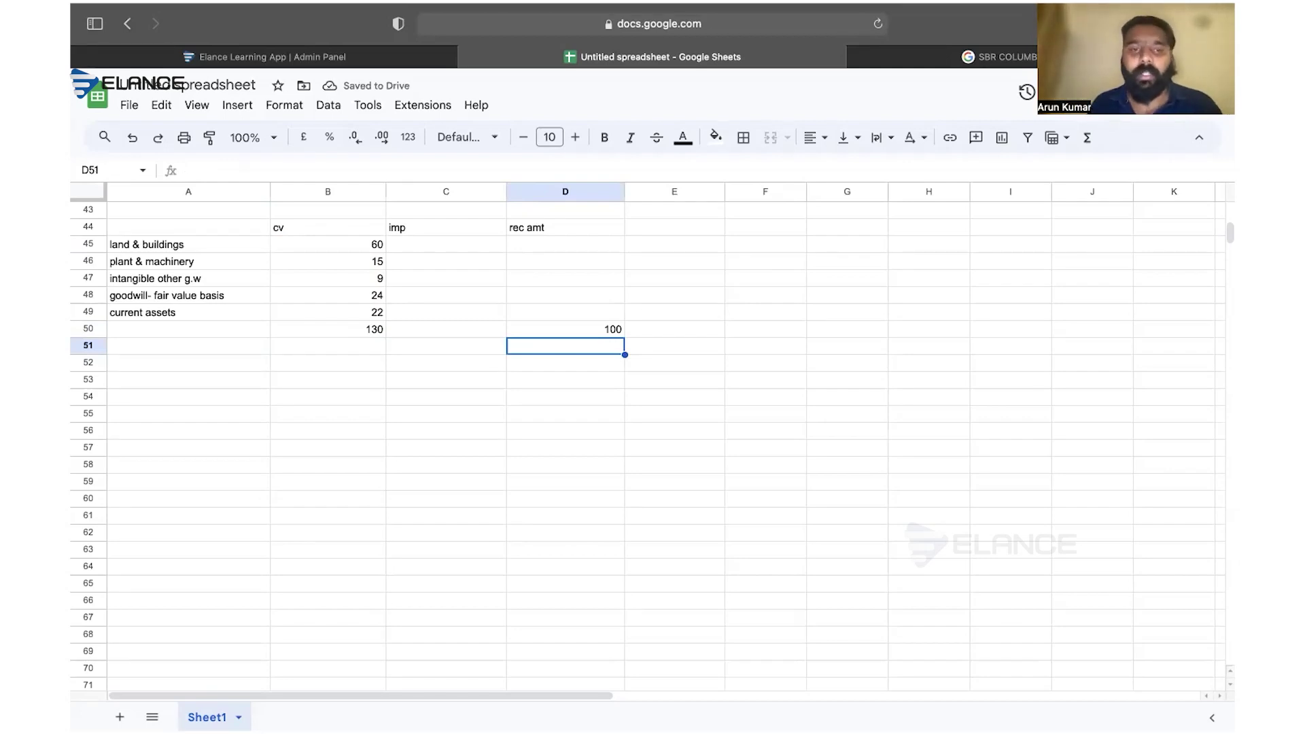
left_click(447, 322)
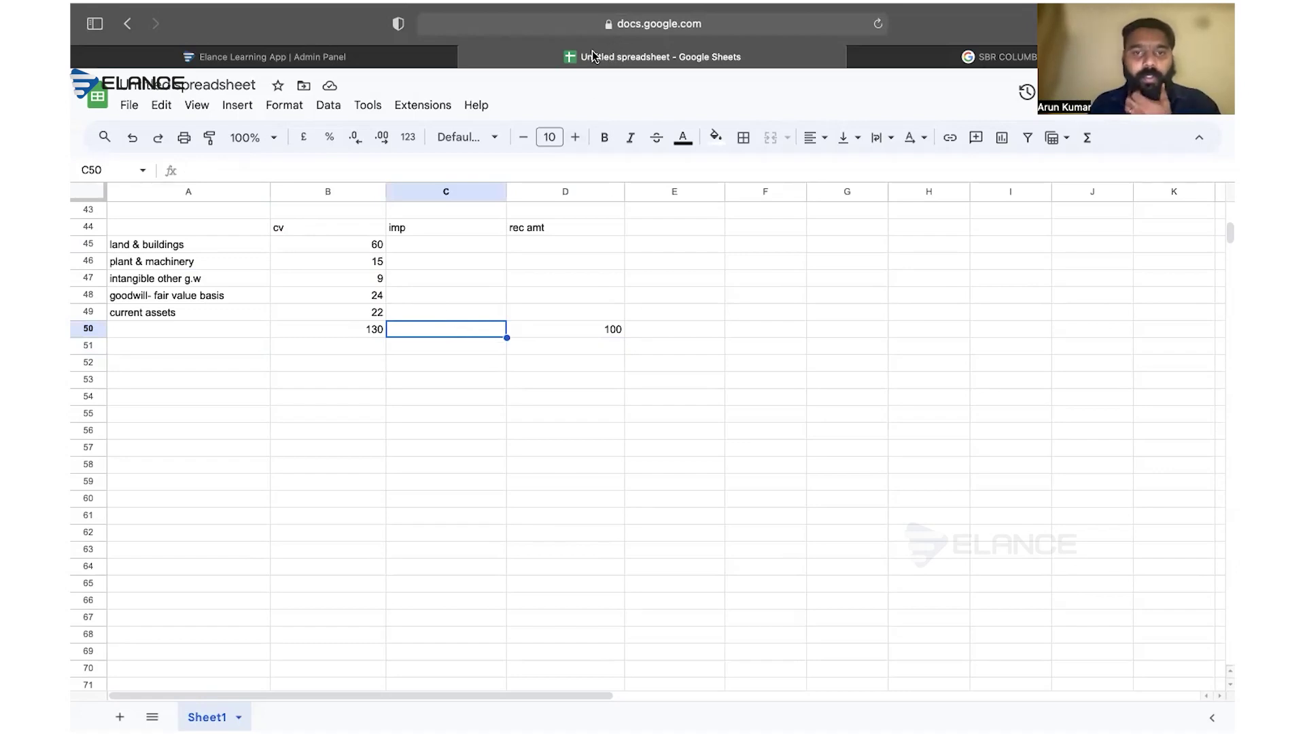
double_click(469, 332)
type("30")
key("Return")
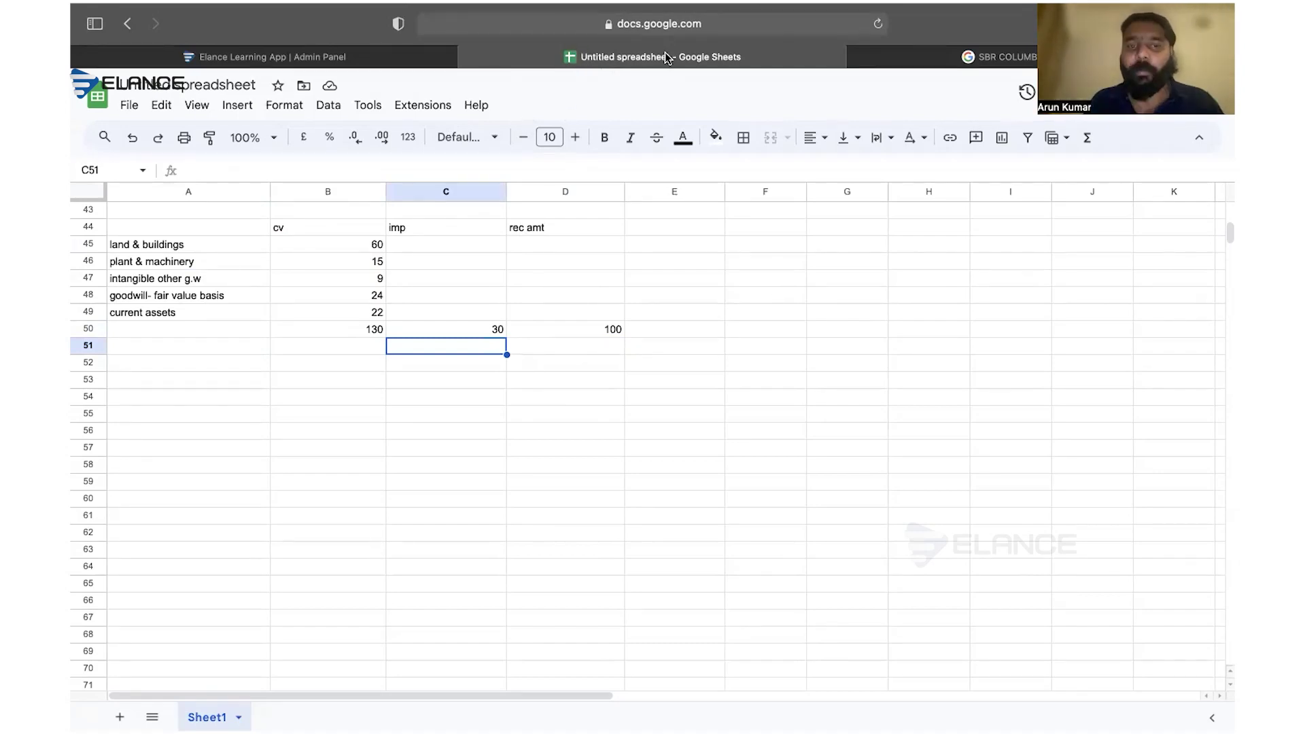
- Switch to the question PDF and examine the Impairment of Colyson Co section for the storm-damaged building and how the assets are held
key("super+Tab")
scroll(630, 394, "down", 2)
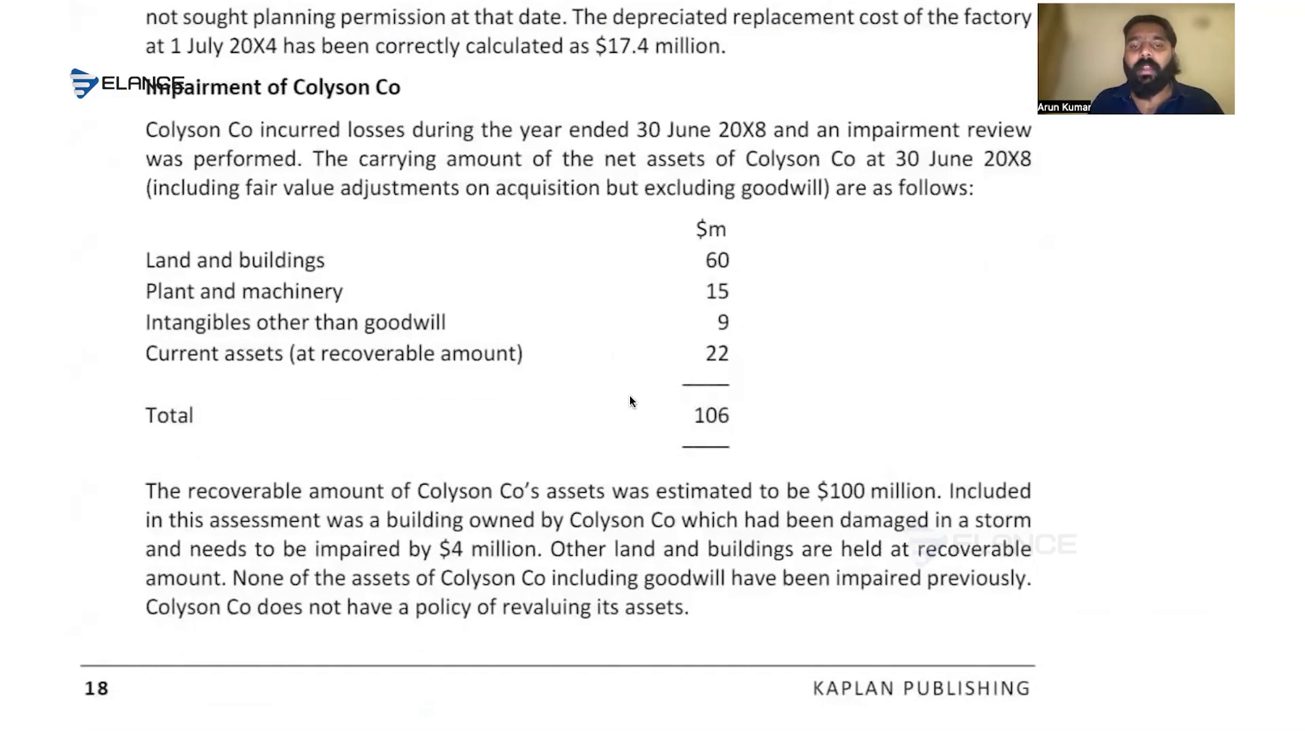
scroll(630, 399, "up", 2)
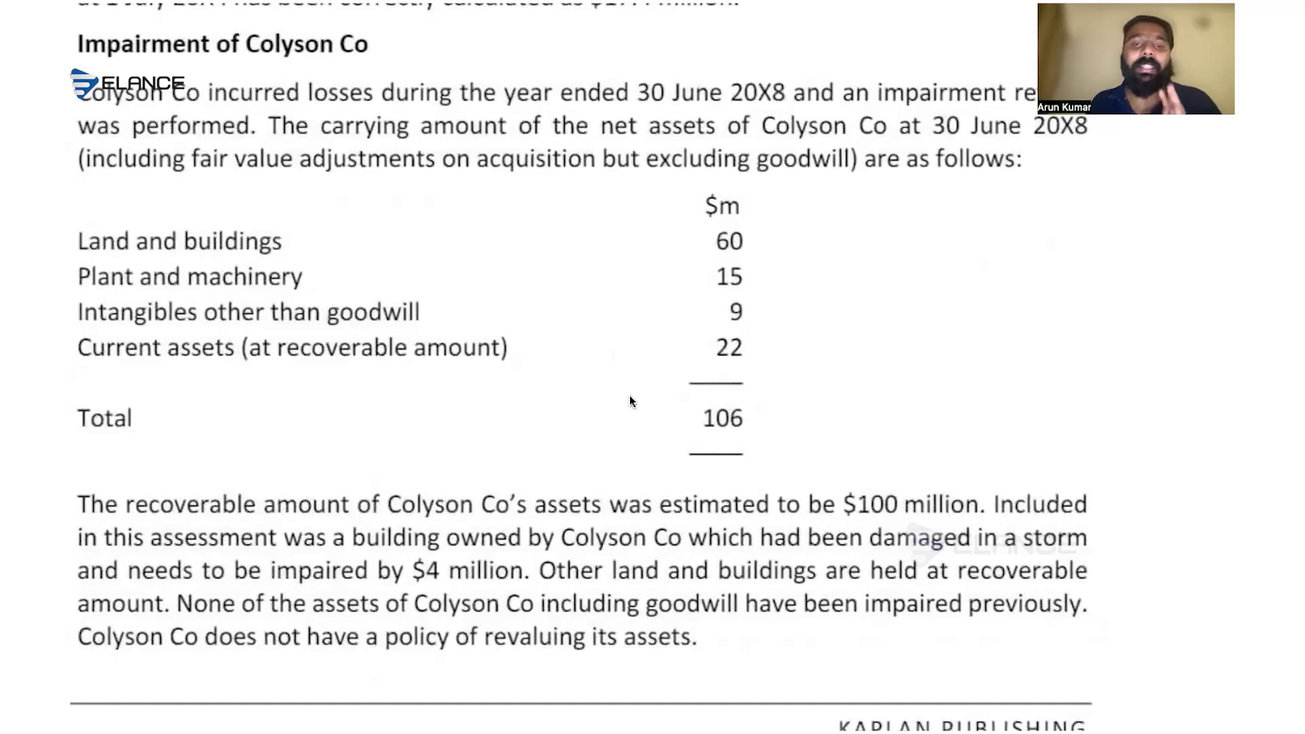
scroll(629, 402, "down", 3)
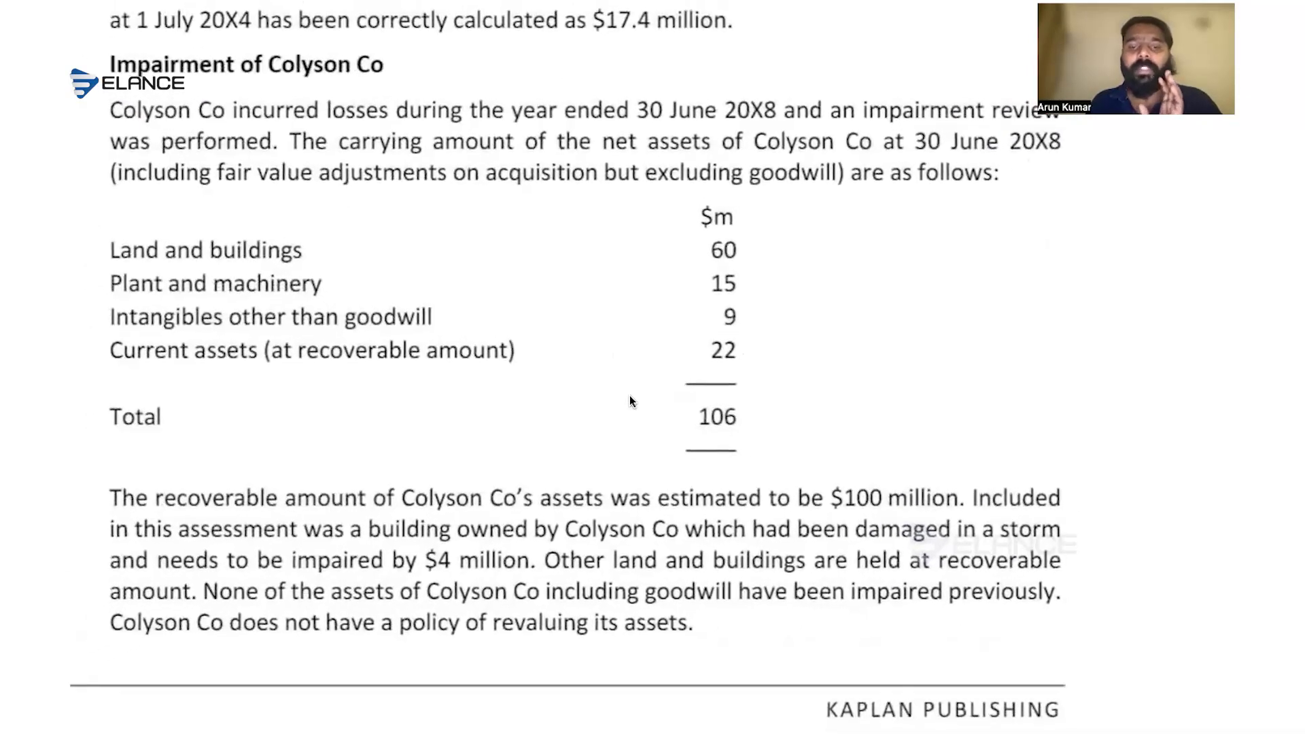
scroll(629, 397, "down", 1)
scroll(629, 397, "up", 1)
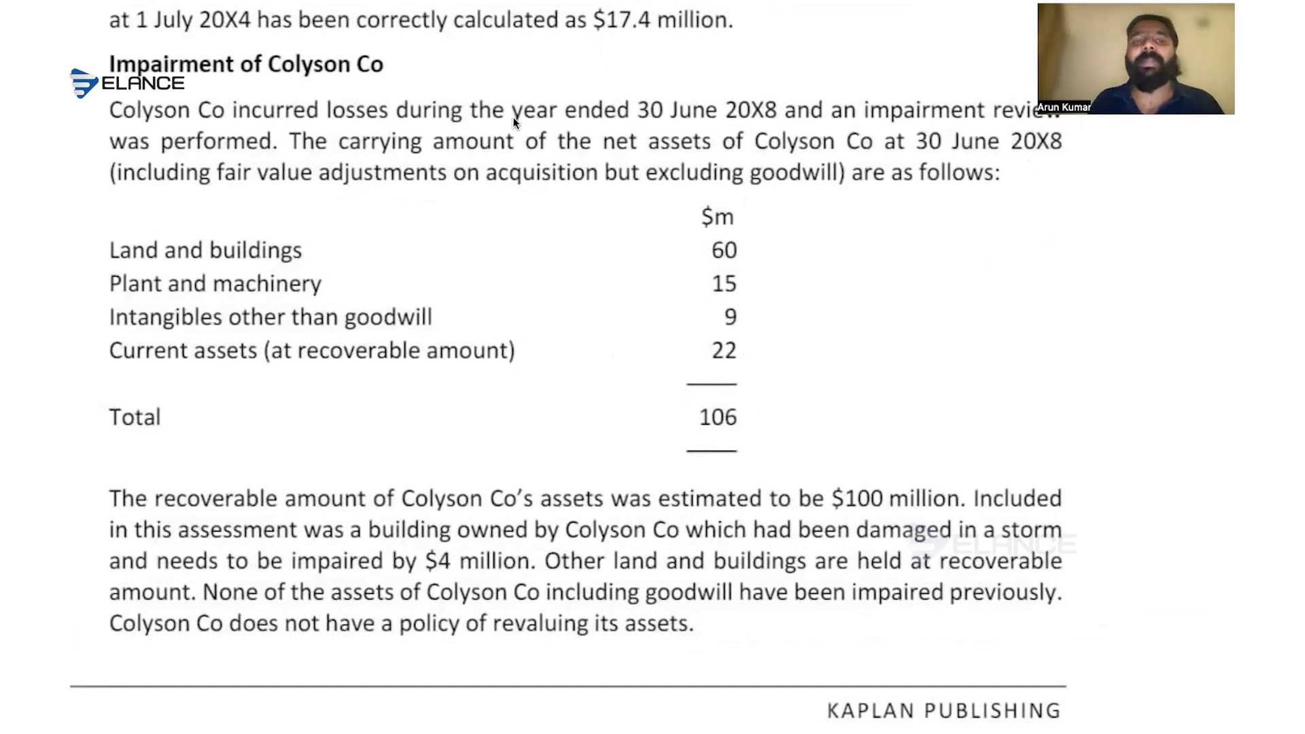
scroll(540, 408, "up", 2)
scroll(540, 408, "down", 3)
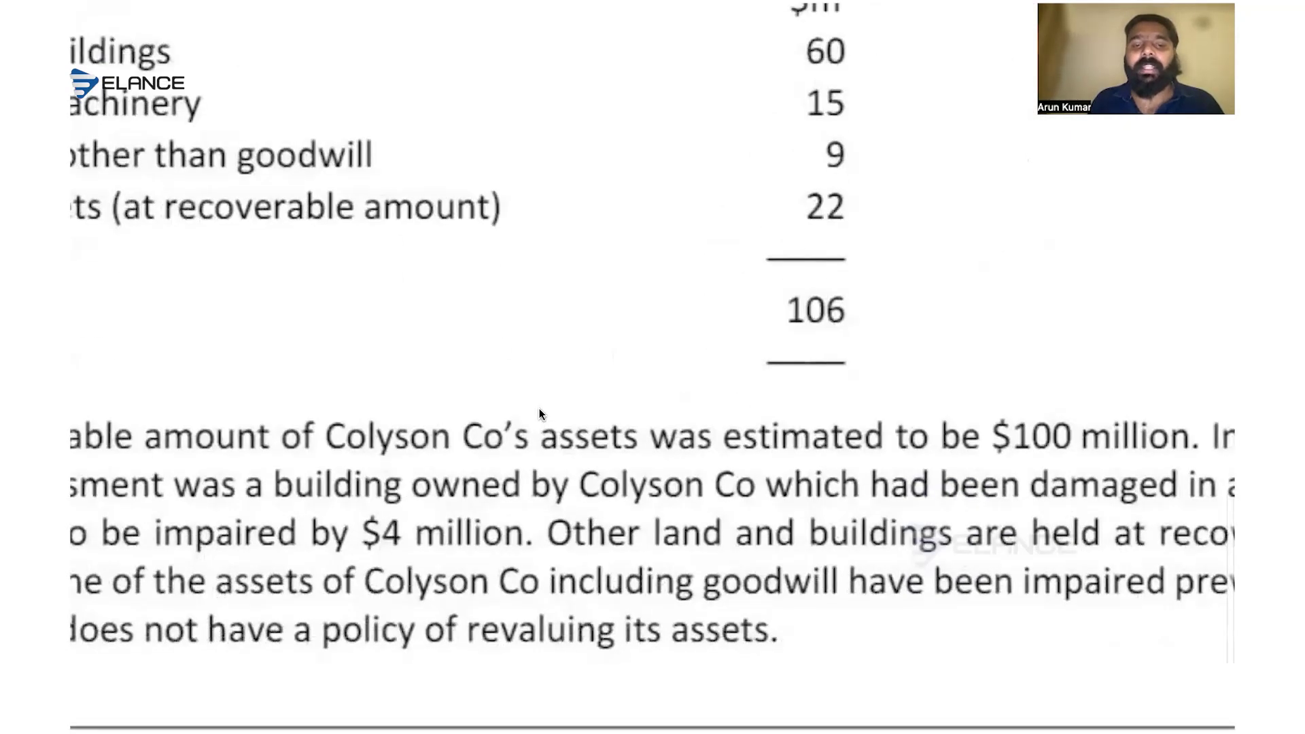
scroll(496, 431, "down", 2)
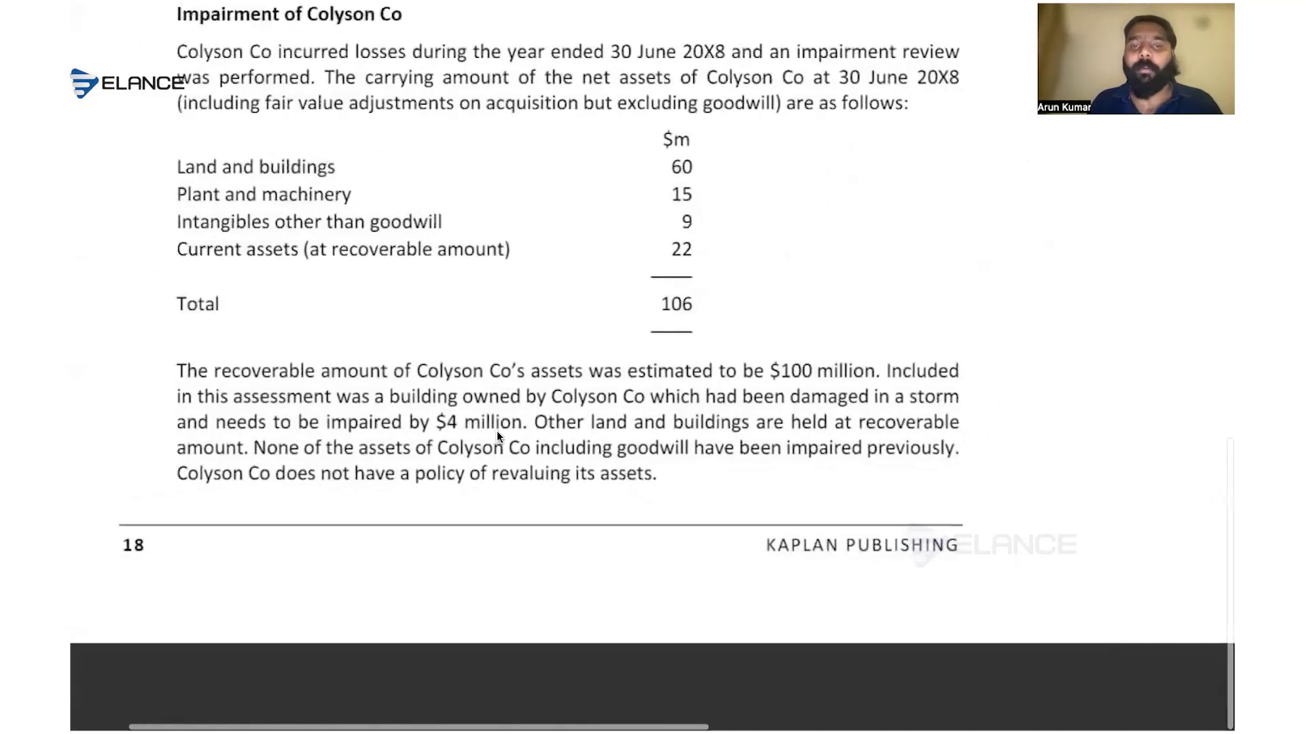
scroll(654, 148, "up", 1)
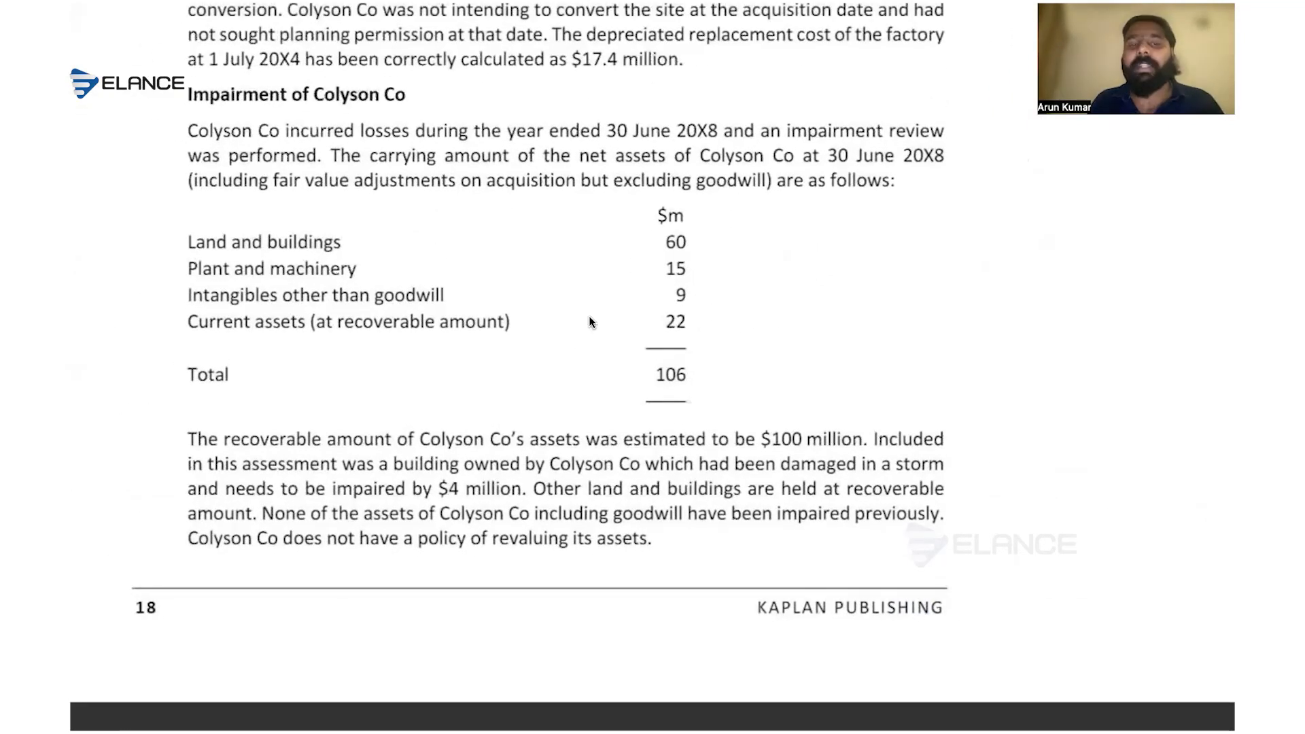
- Switch back to the spreadsheet in the browser and enter -4 in C45 as the land & buildings impairment
key("super+Tab")
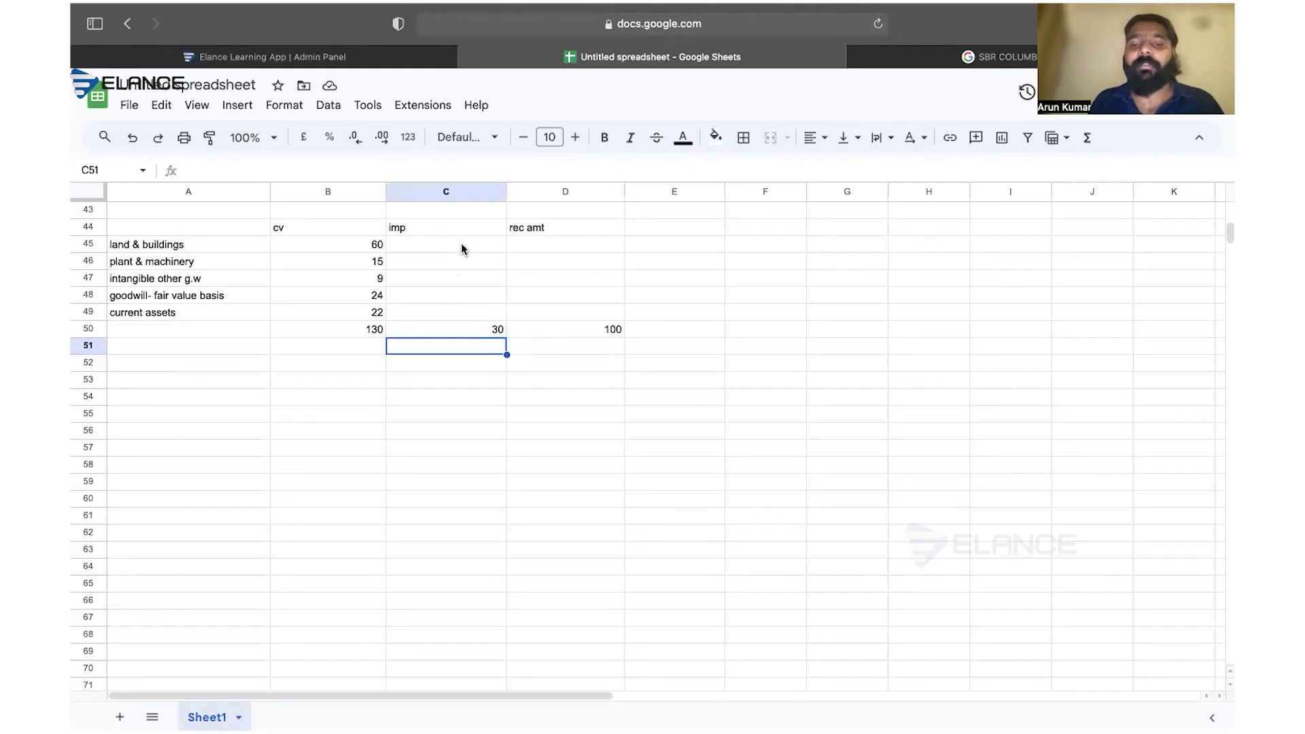
left_click(462, 244)
type("-4")
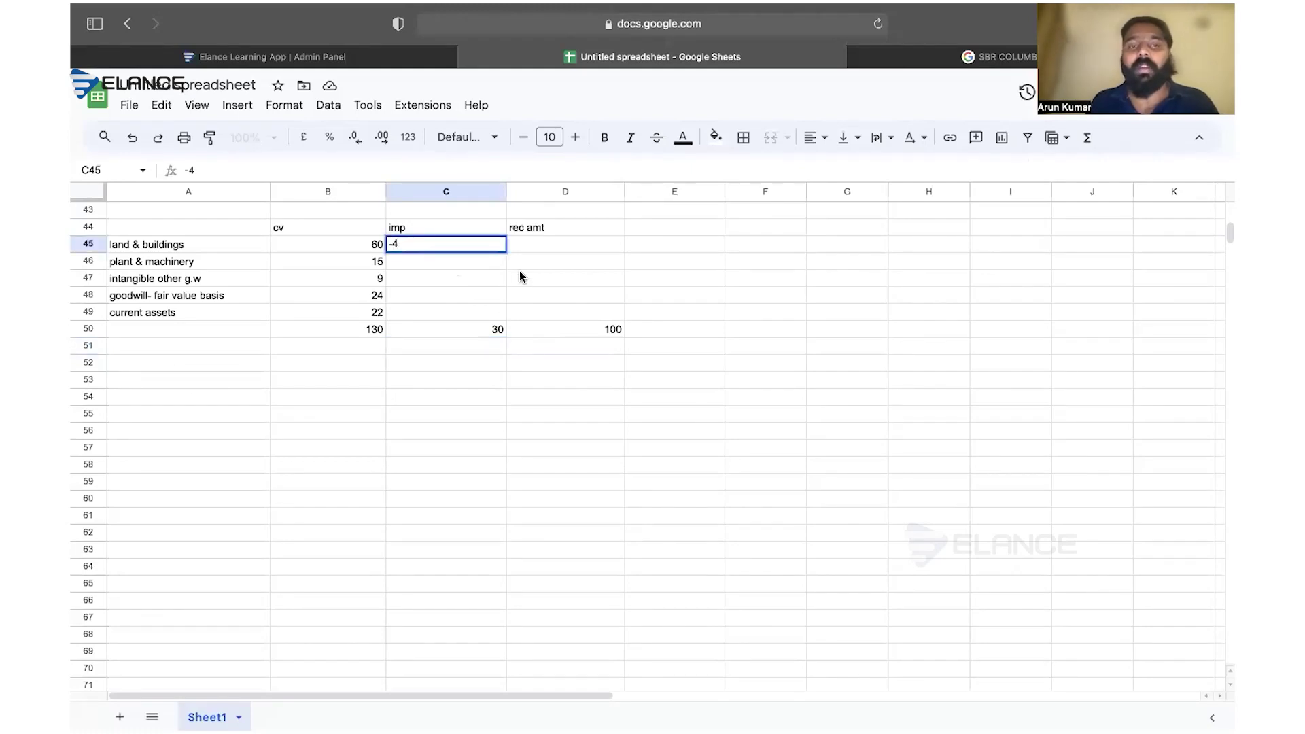
left_click(543, 286)
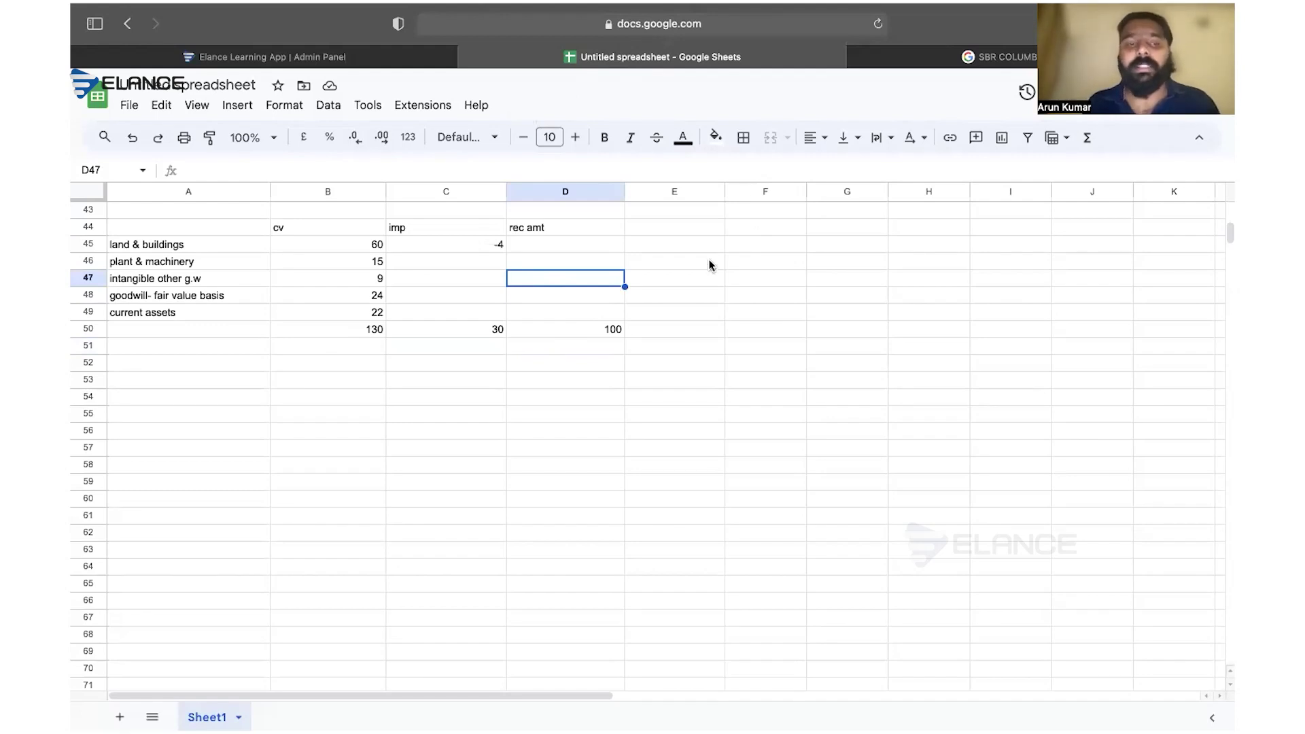
- Write off the goodwill by entering an impairment of -24 in C48 and a recoverable amount of 0 in D48
left_click(477, 297)
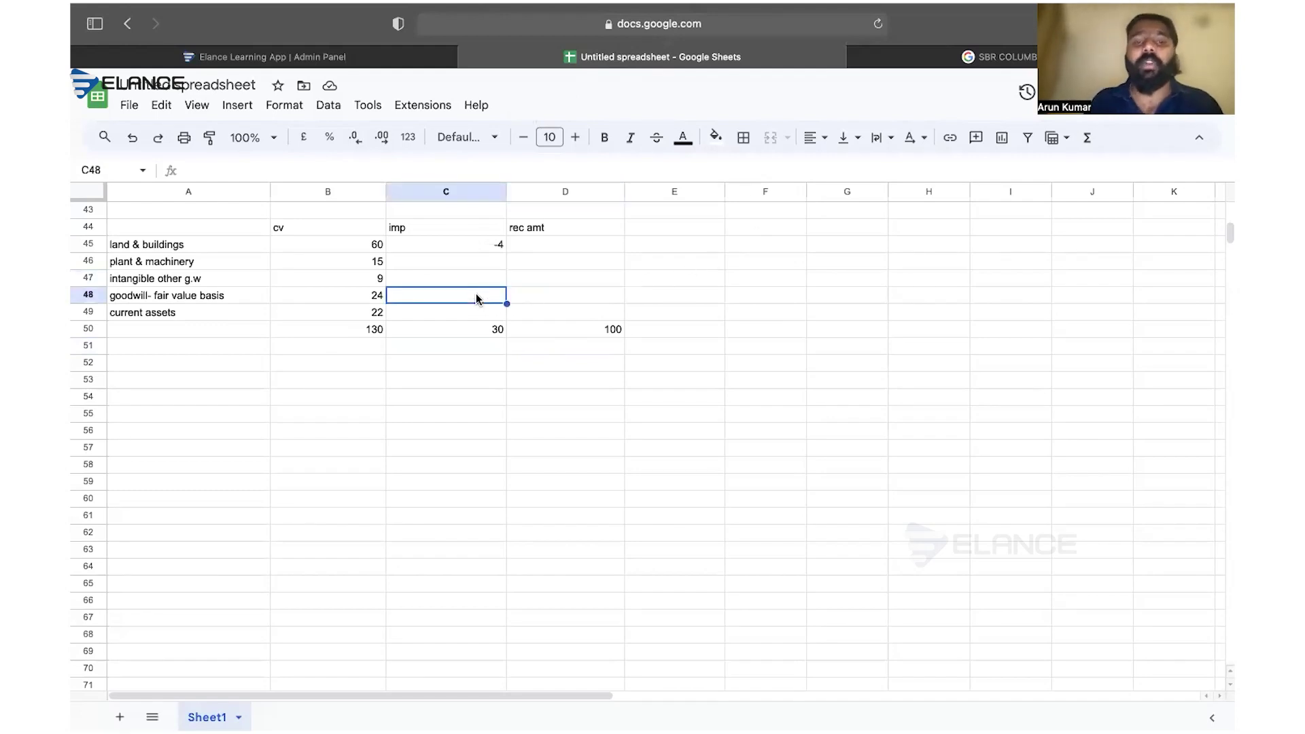
double_click(476, 295)
type("-24")
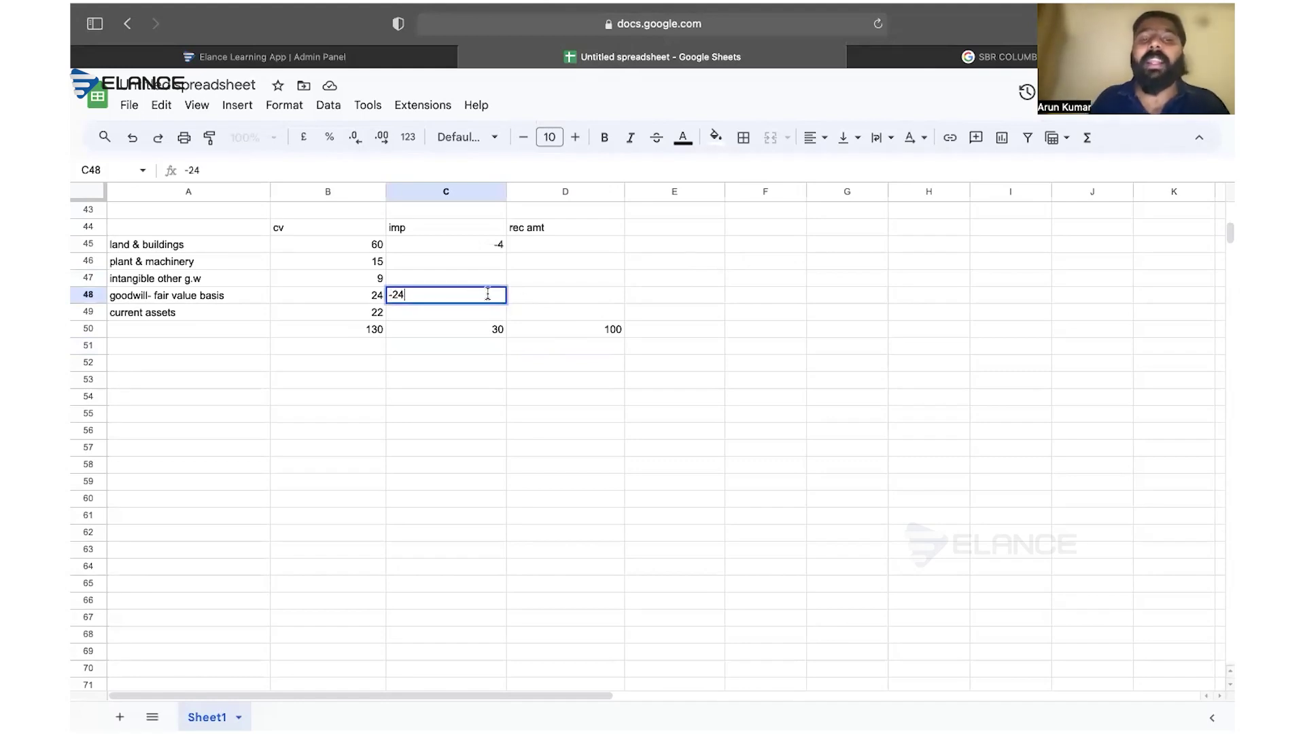
left_click(580, 299)
type("0")
key("Return")
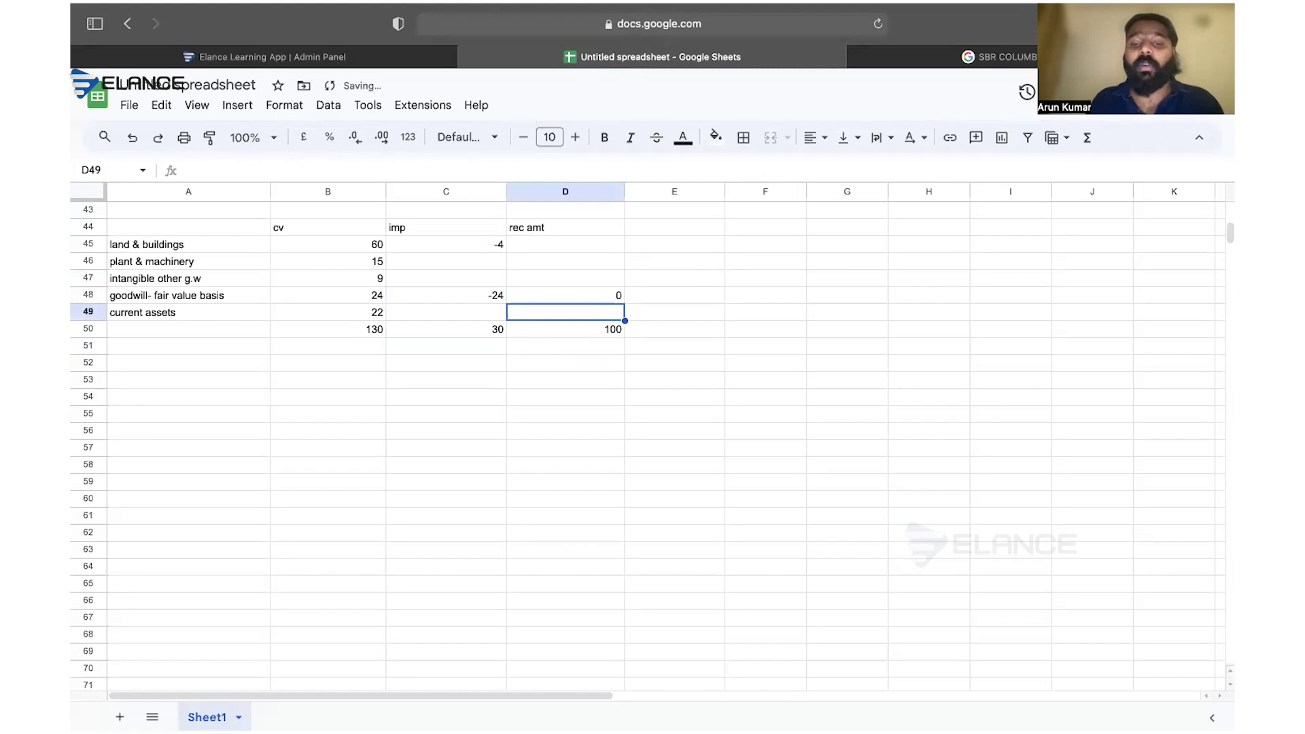
- Calculate the land & buildings recoverable amount in D45 with the formula =B45+C45
left_click(553, 244)
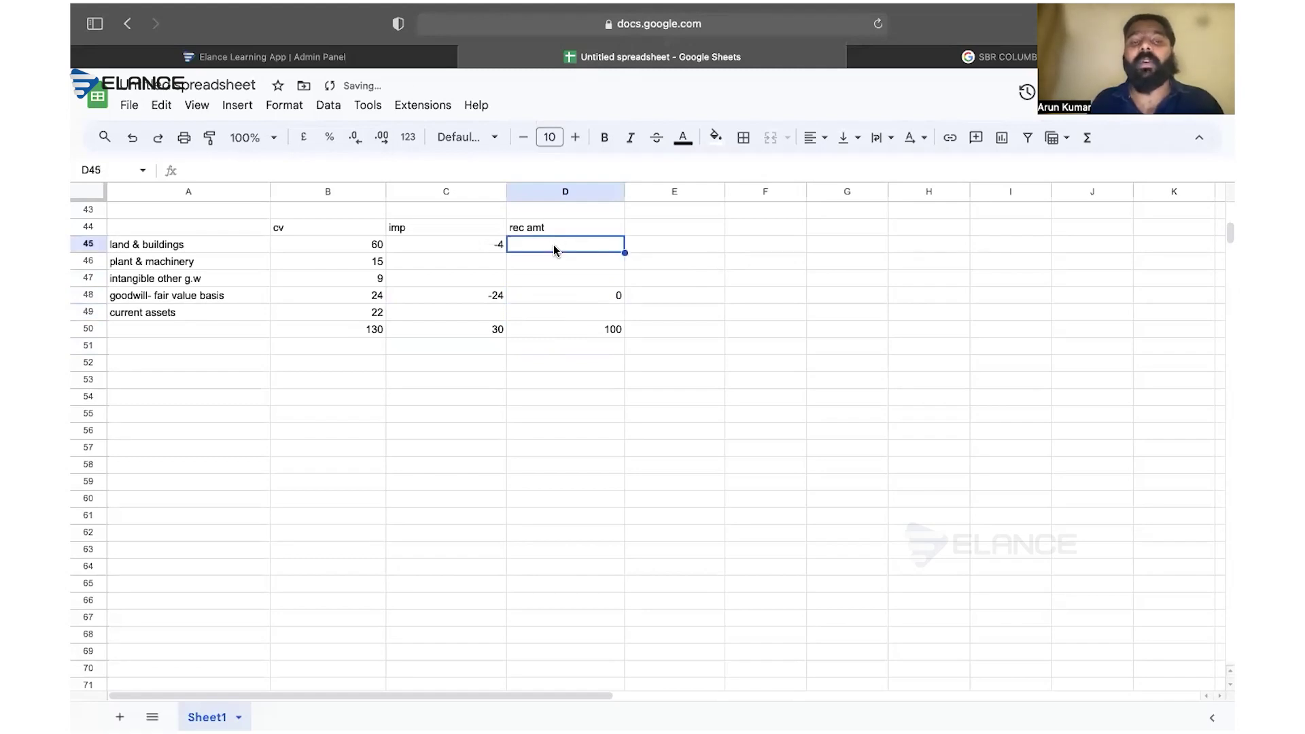
type("=")
left_click(383, 245)
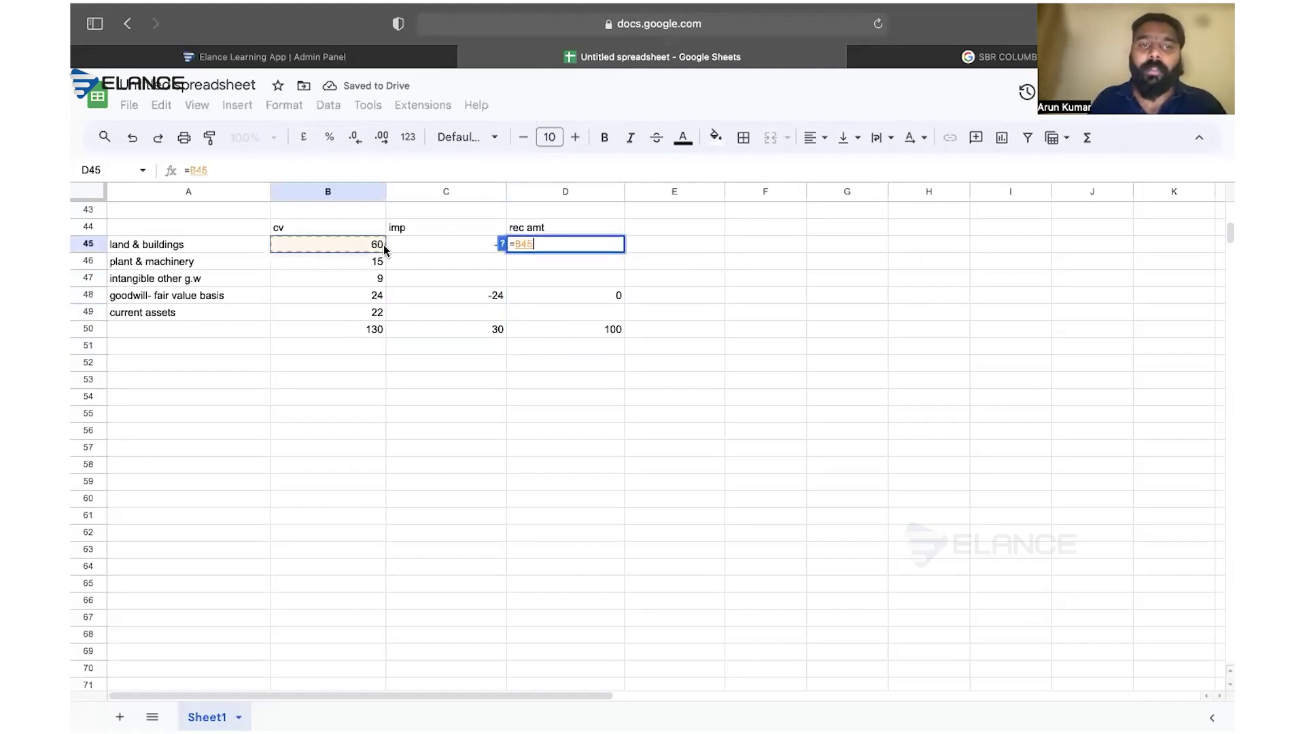
type("+")
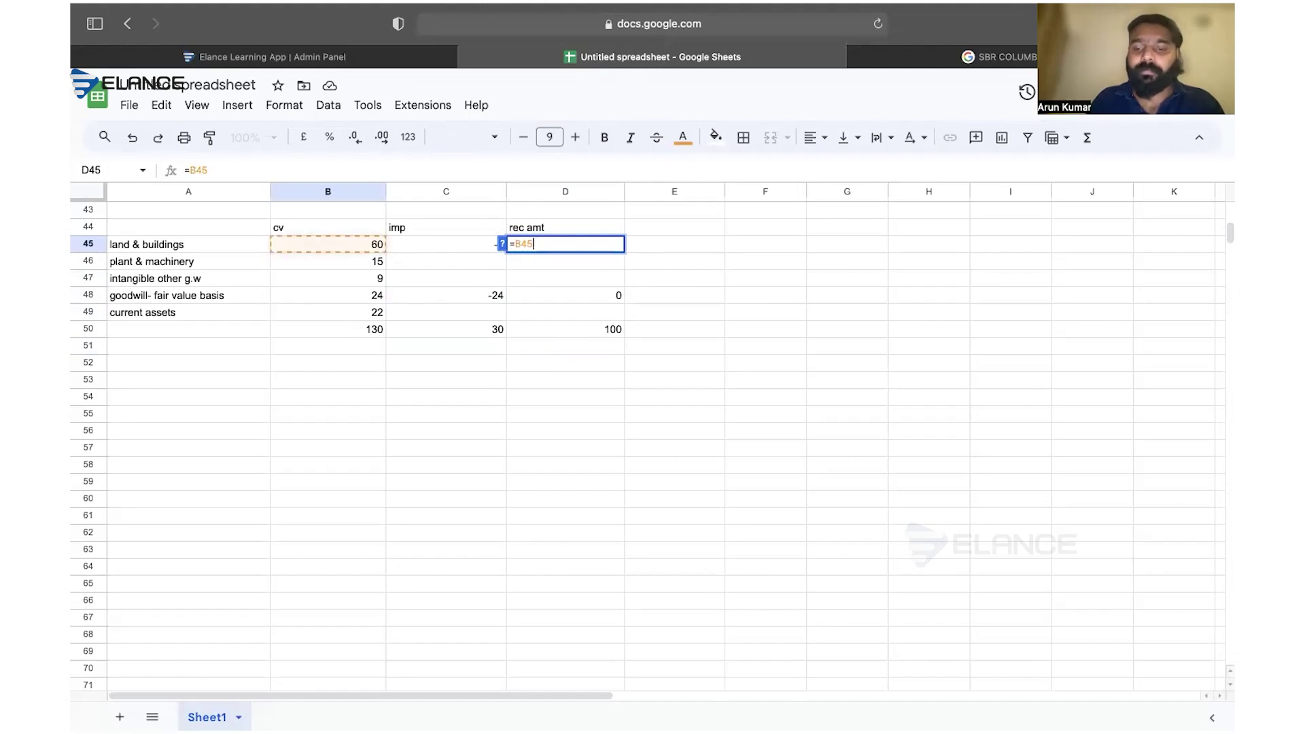
left_click(414, 242)
key("Return")
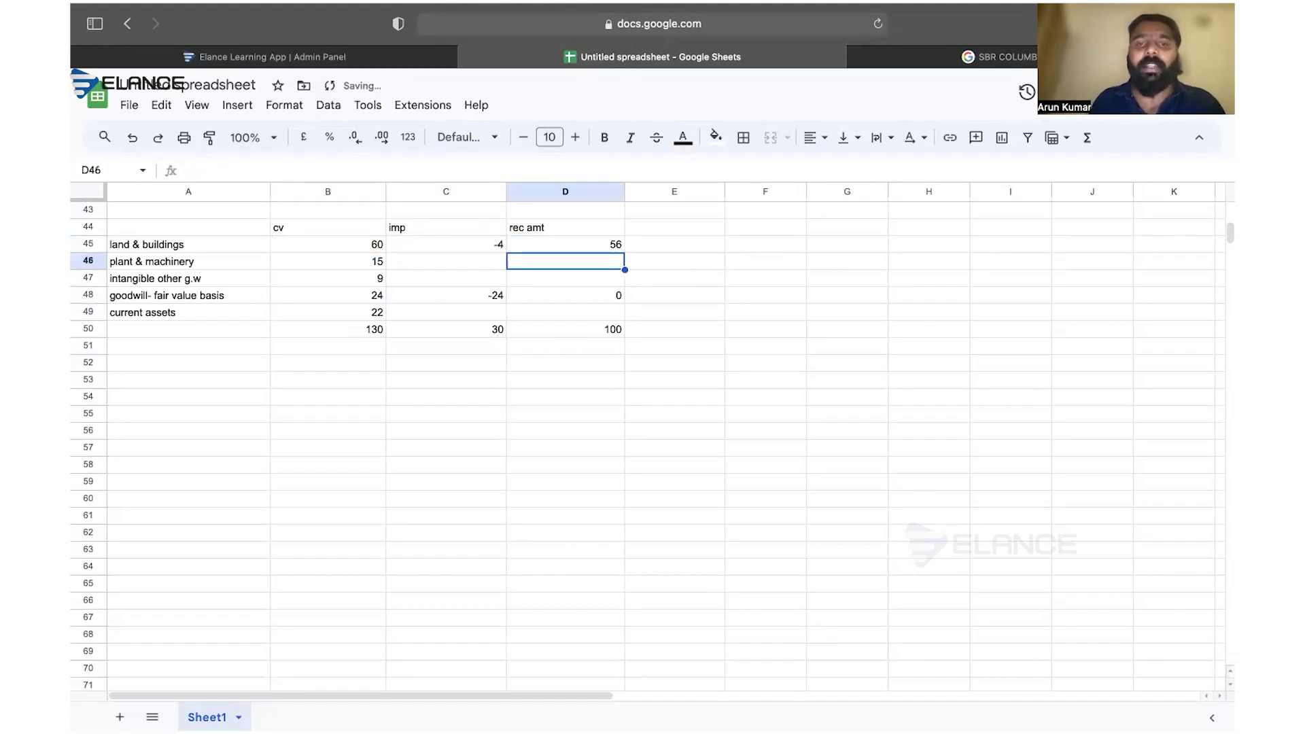
- Calculate the plant & machinery share of the remaining impairment in C46 with the formula =2*(15/24)
left_click(567, 298)
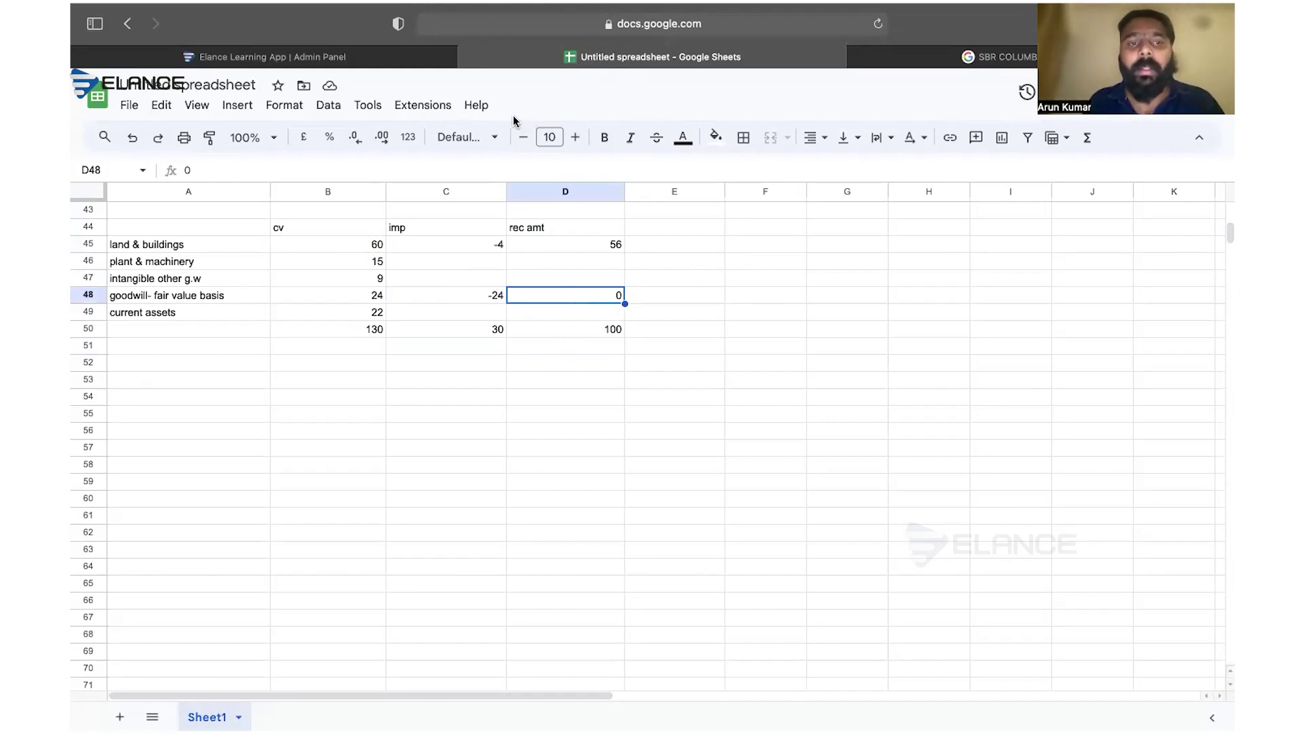
left_click(478, 283)
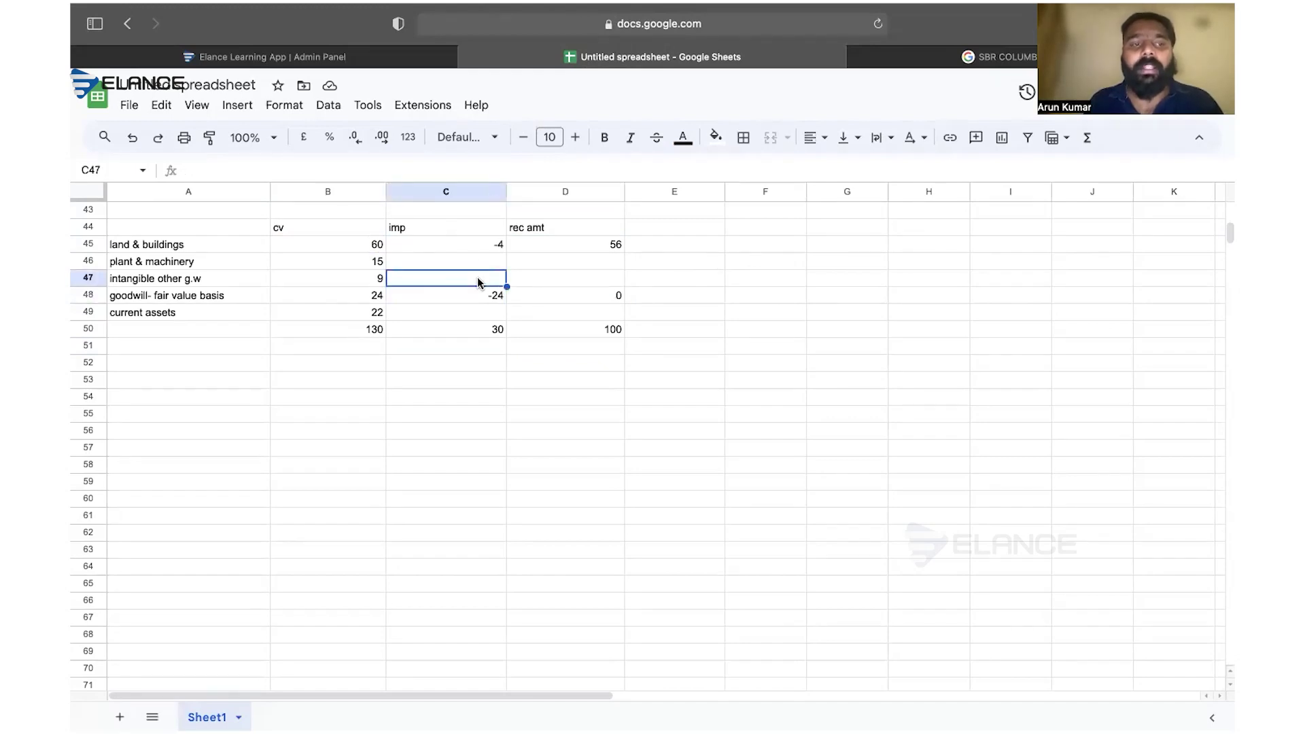
left_click(490, 267)
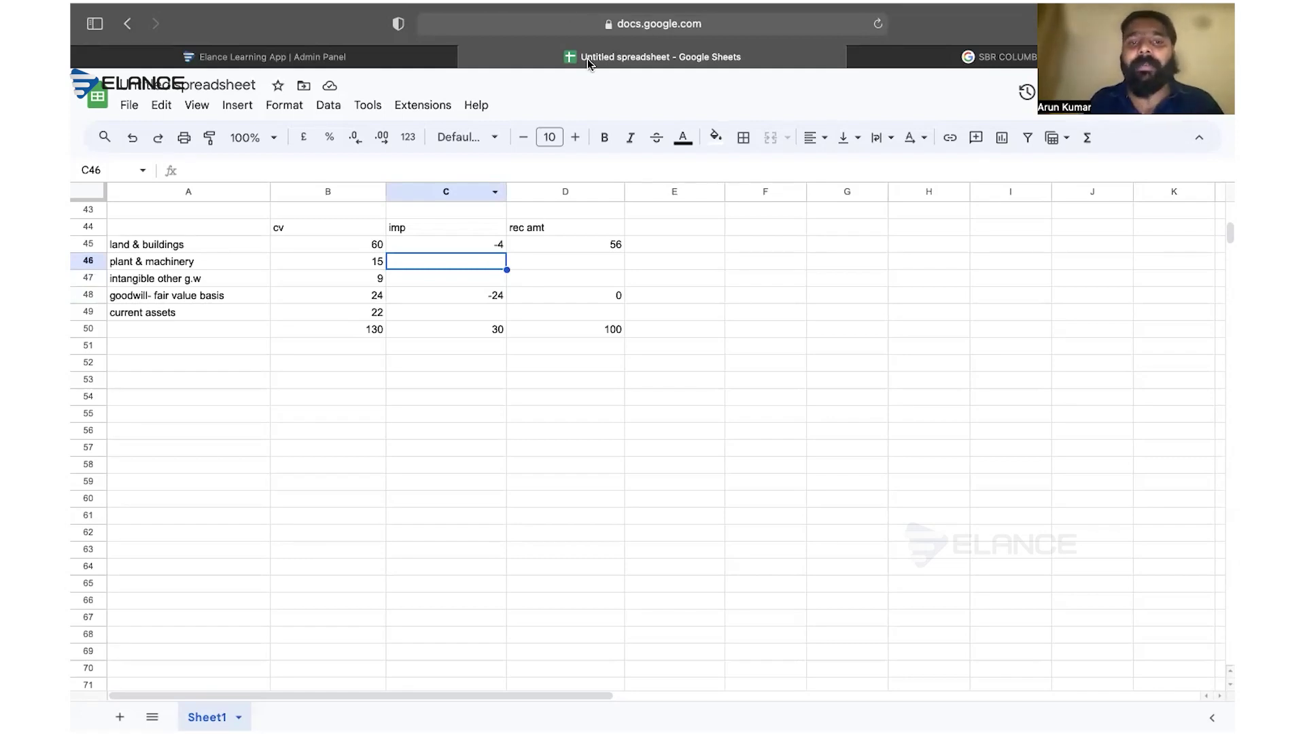
double_click(474, 265)
type("=2")
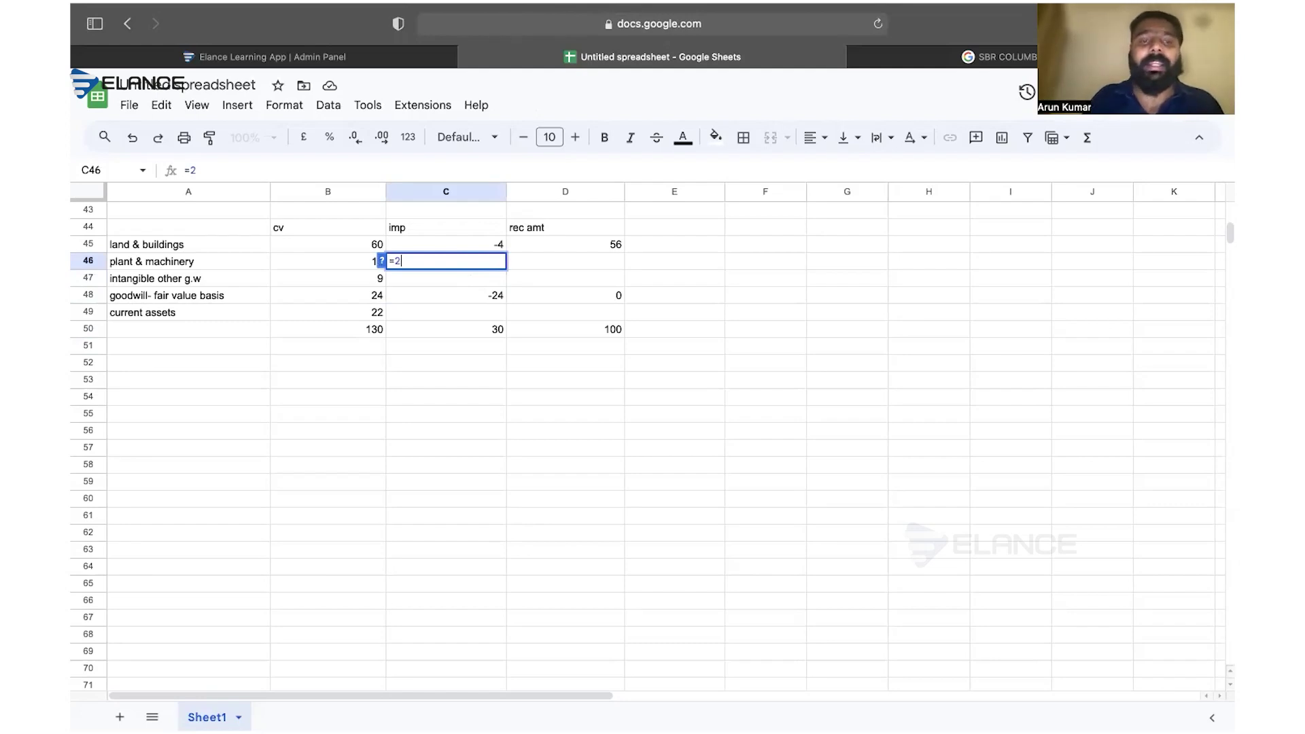
type("*")
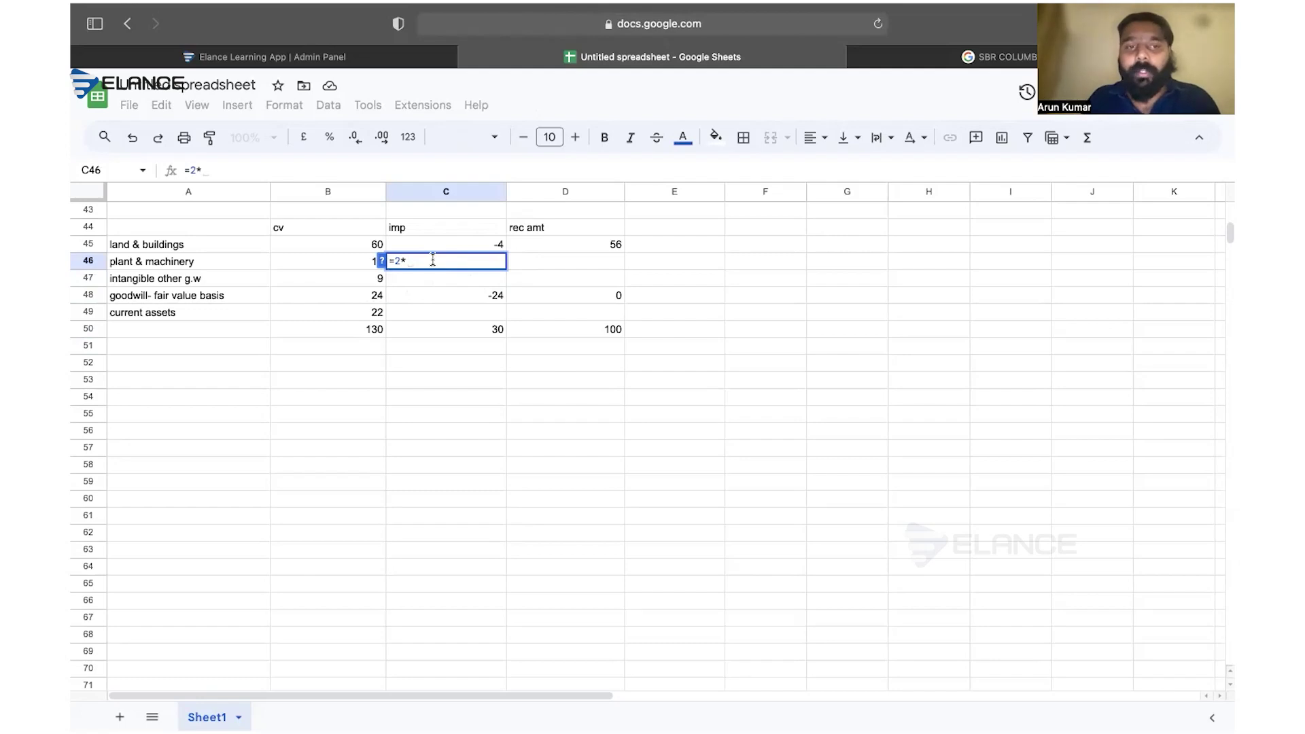
type("15")
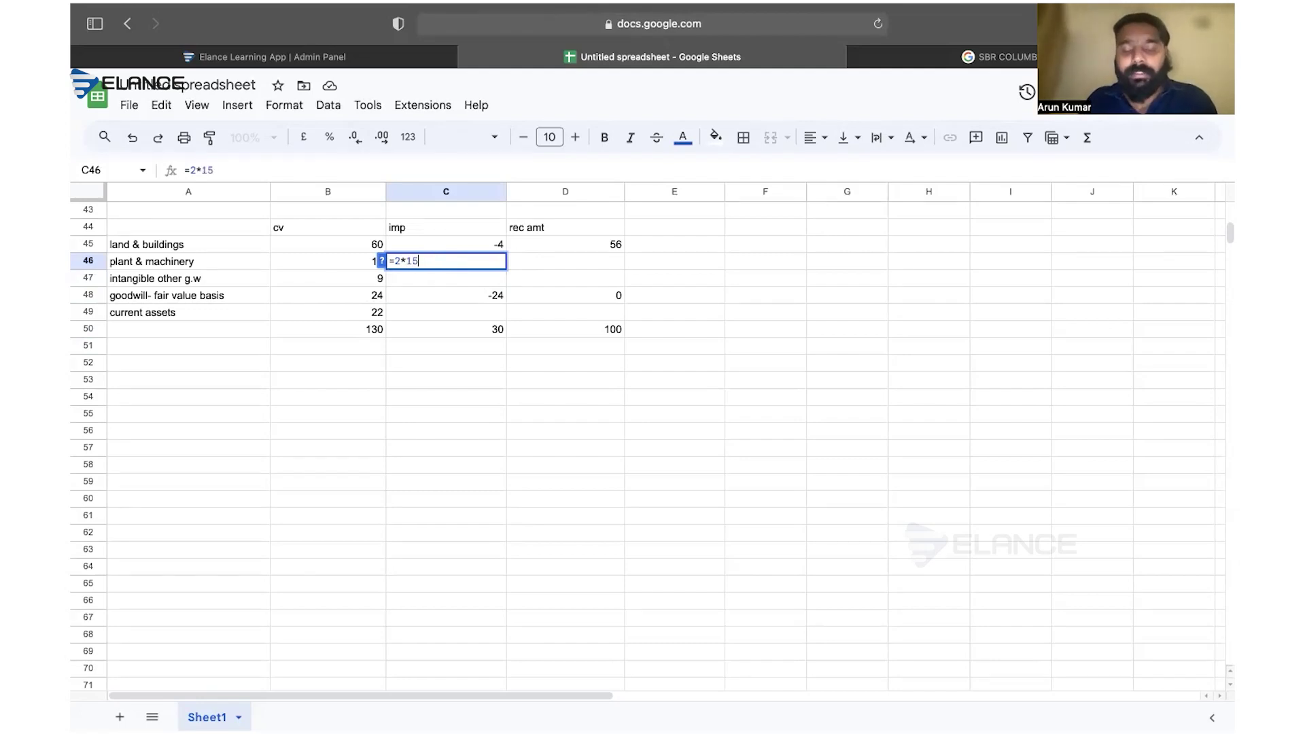
type("/24)")
left_click(406, 261)
type("(")
left_click(463, 264)
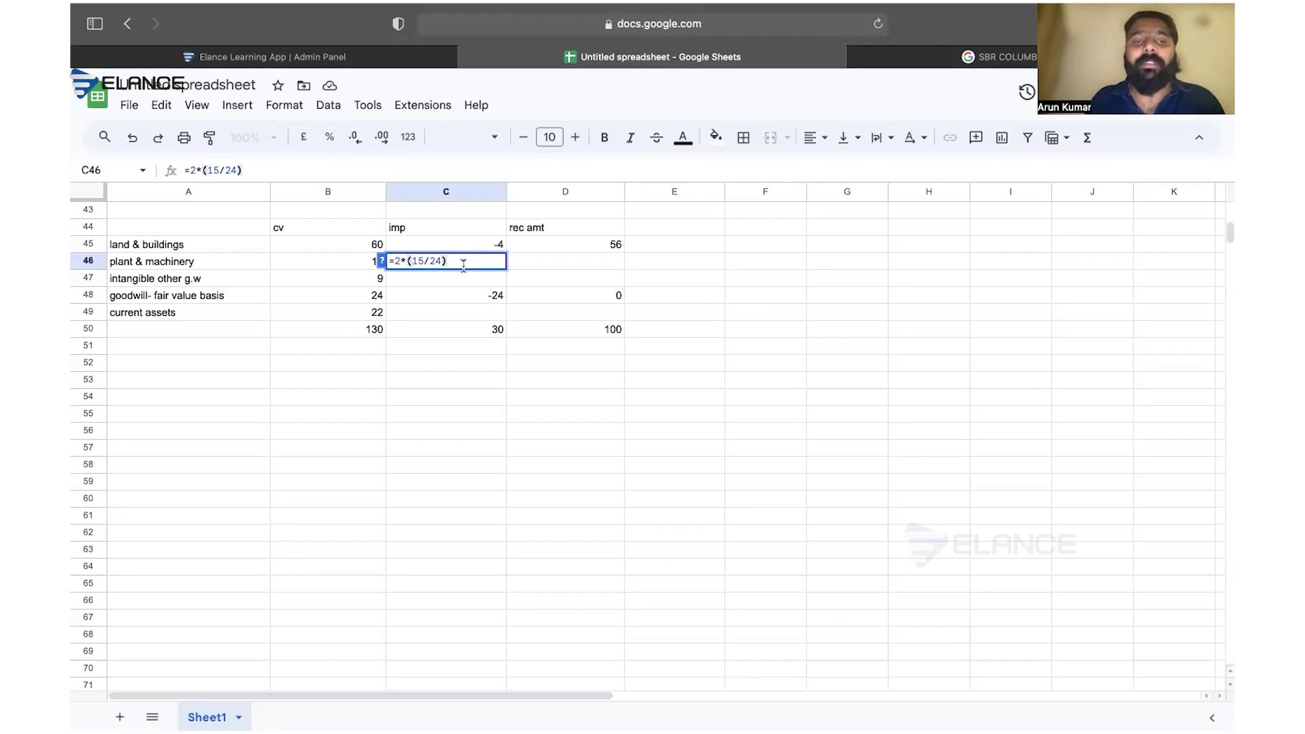
key("Return")
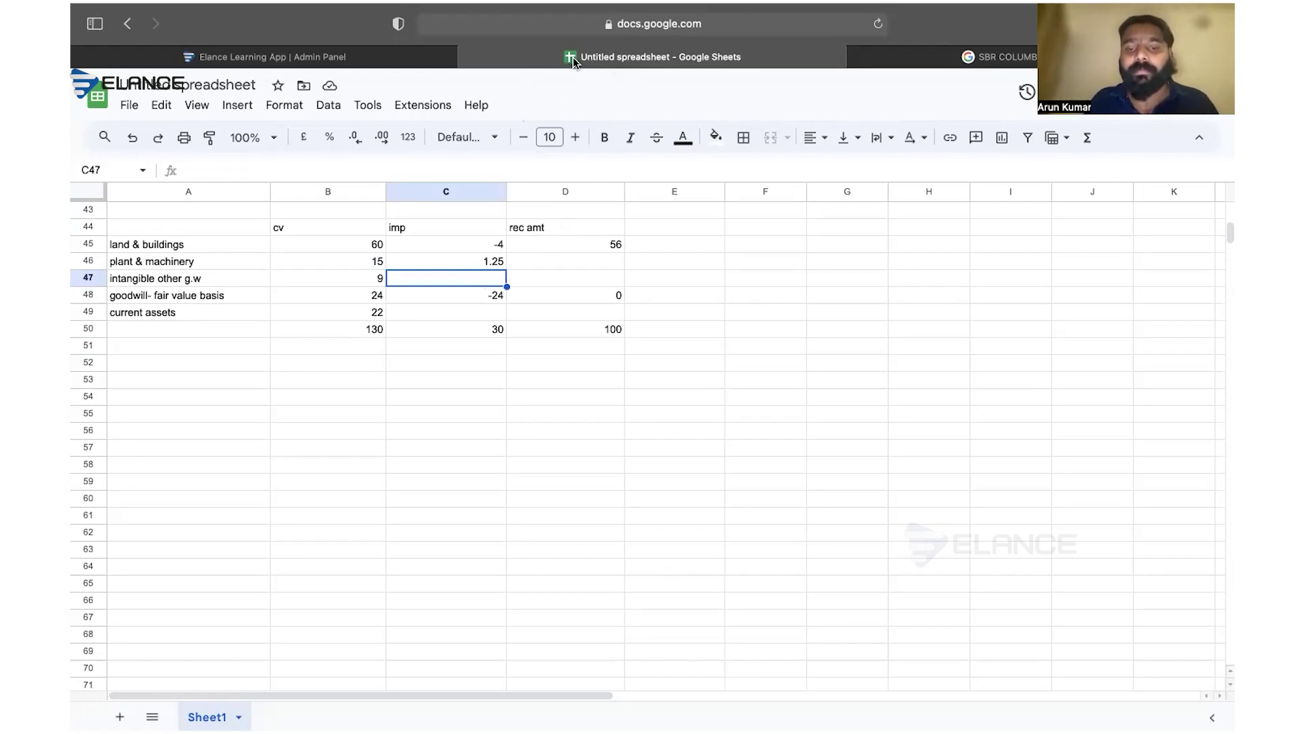
double_click(411, 261)
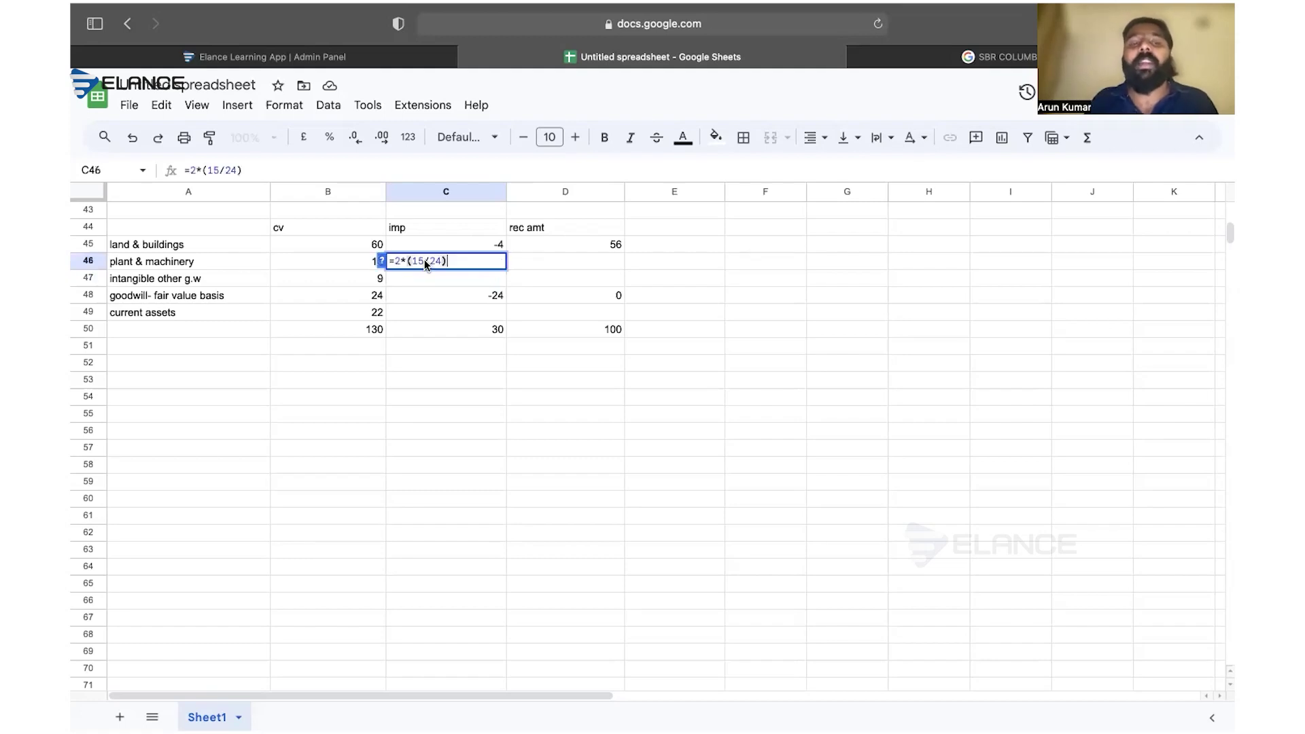
key("Return")
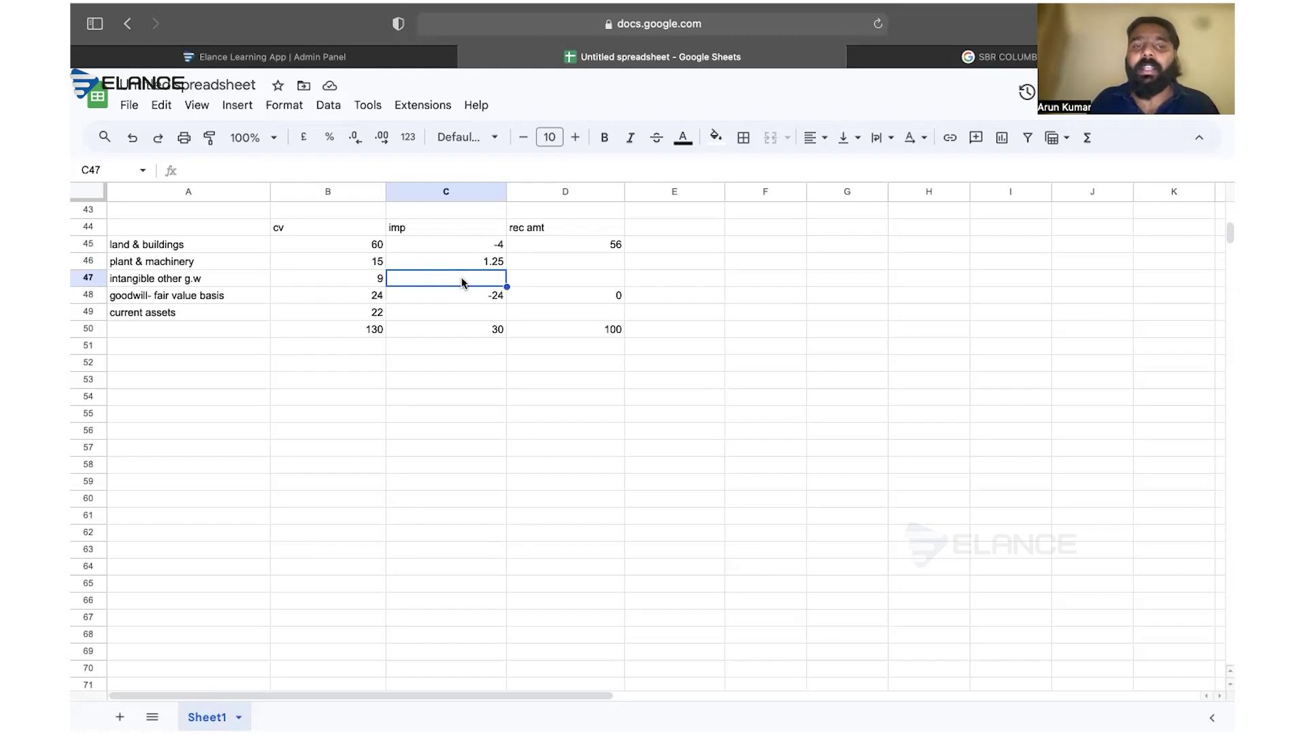
type("=")
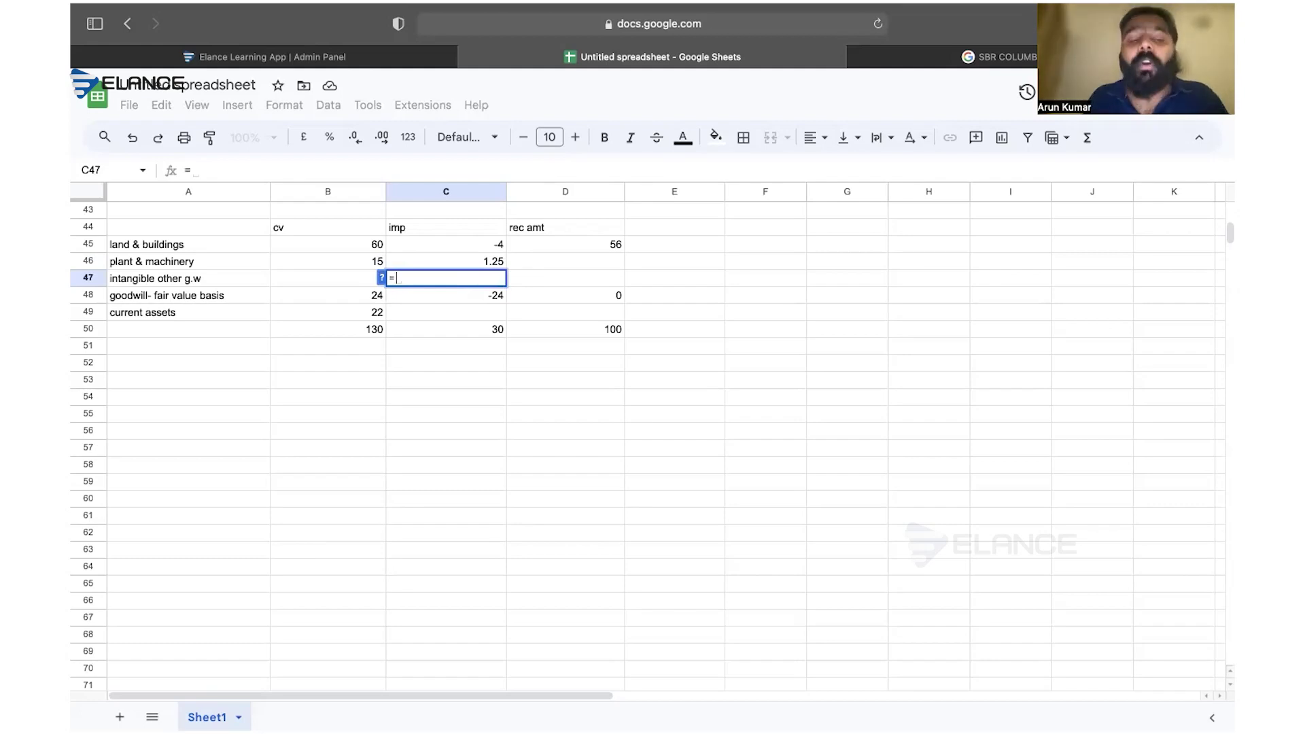
key("Escape")
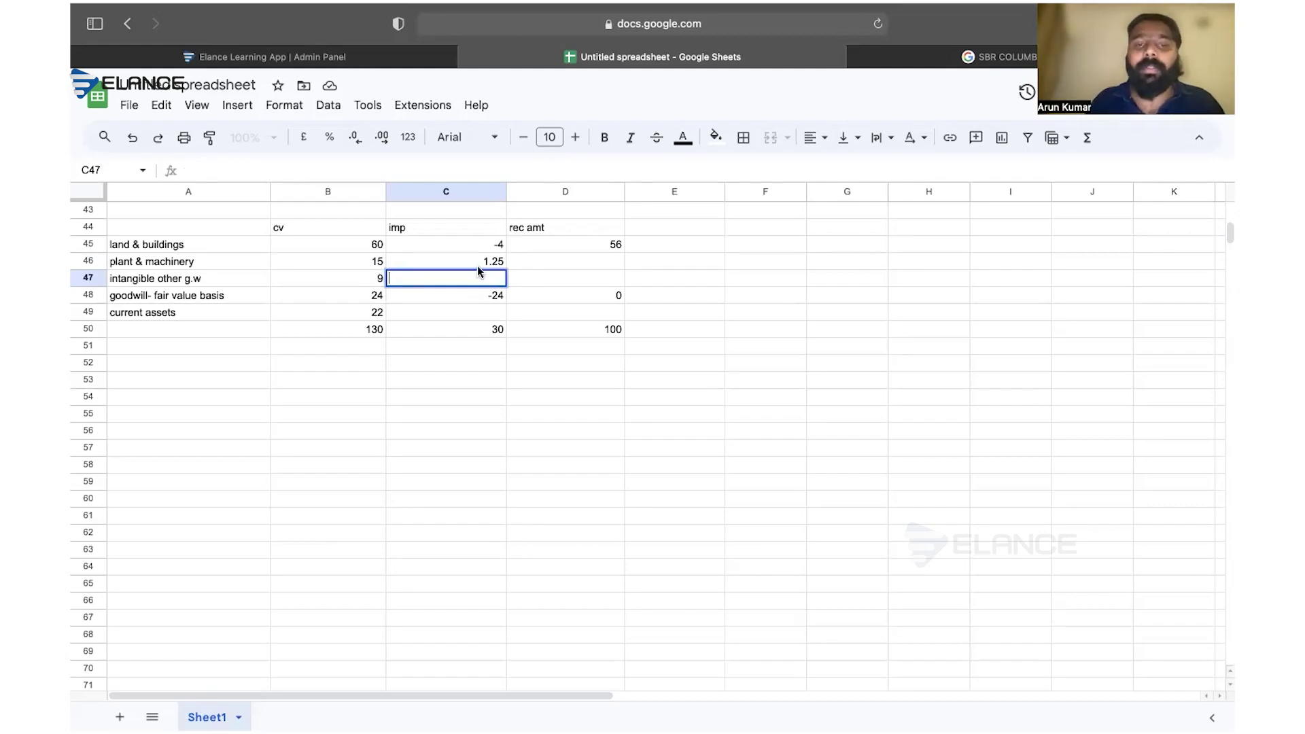
- Make the plant & machinery impairment in C46 negative by changing its formula to =-2*(15/24)
left_click(475, 255)
double_click(471, 259)
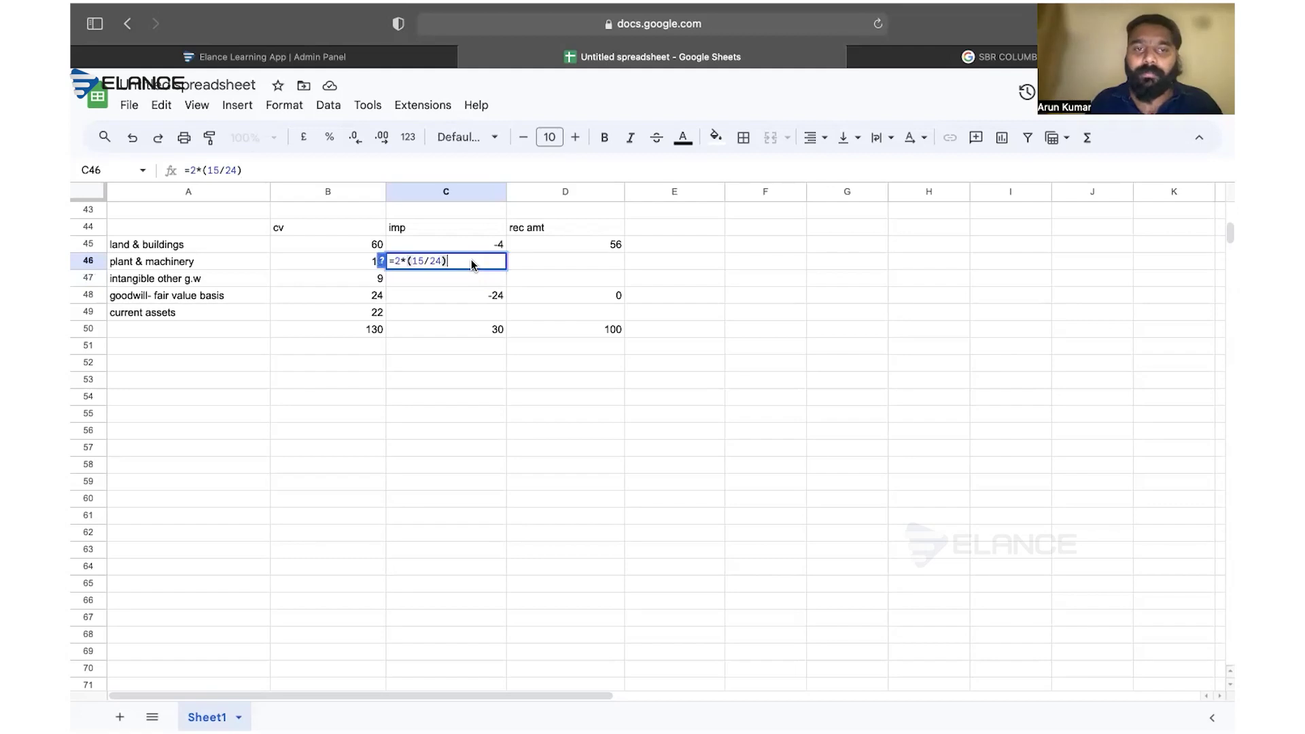
left_click(392, 261)
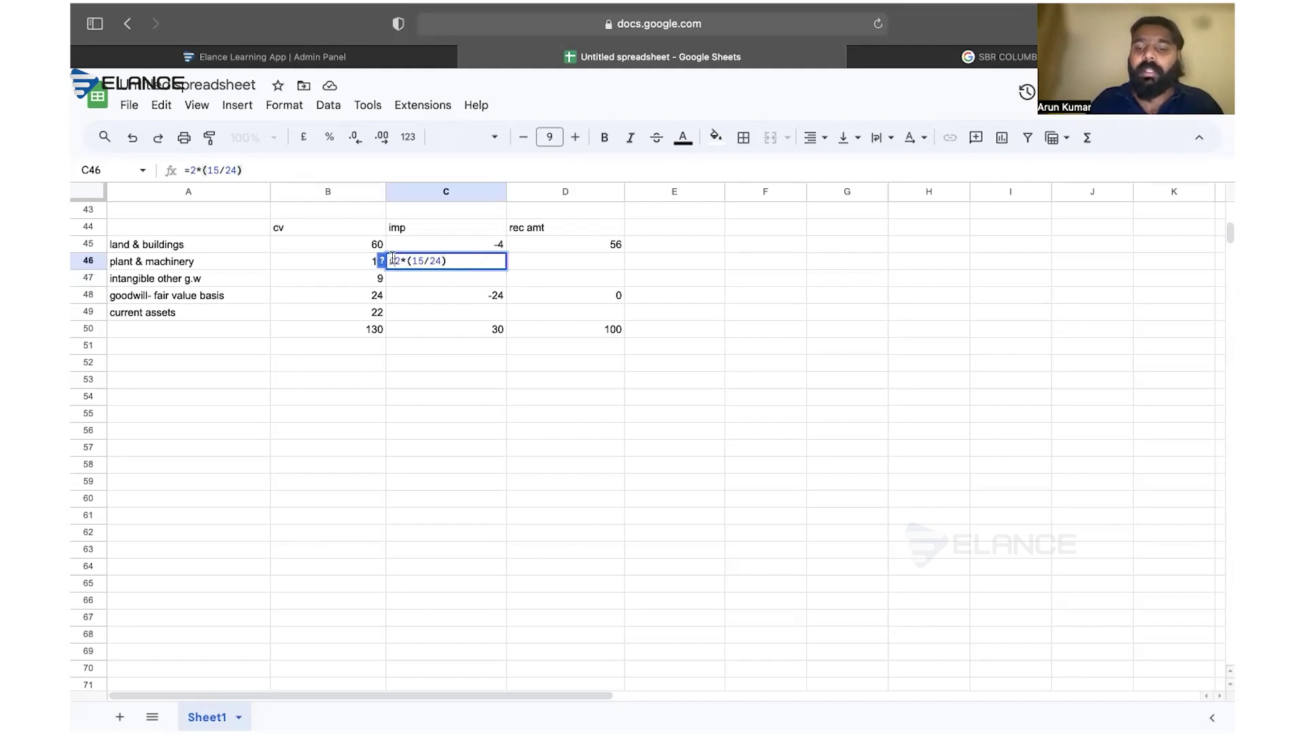
type("-")
key("Return")
- Enter -0.75 in C47 as the impairment of the intangible assets other than goodwill
type("=-")
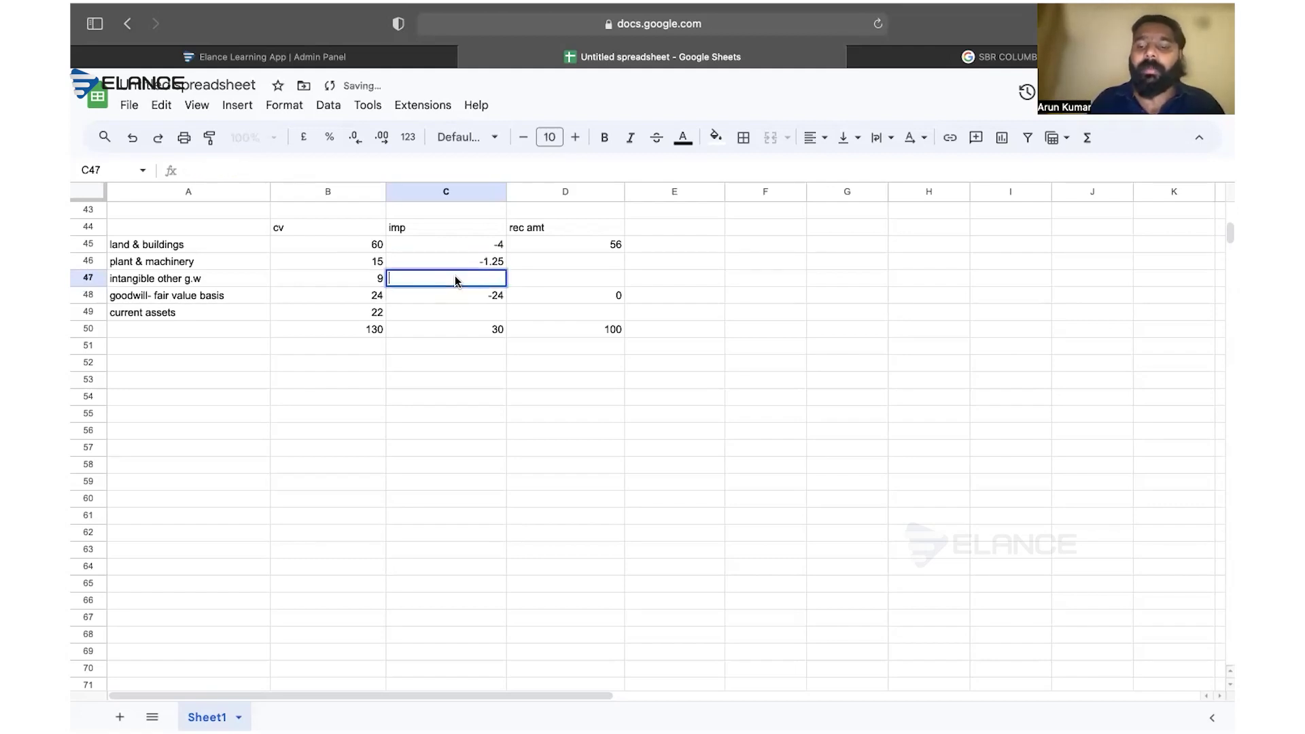
type("0.75")
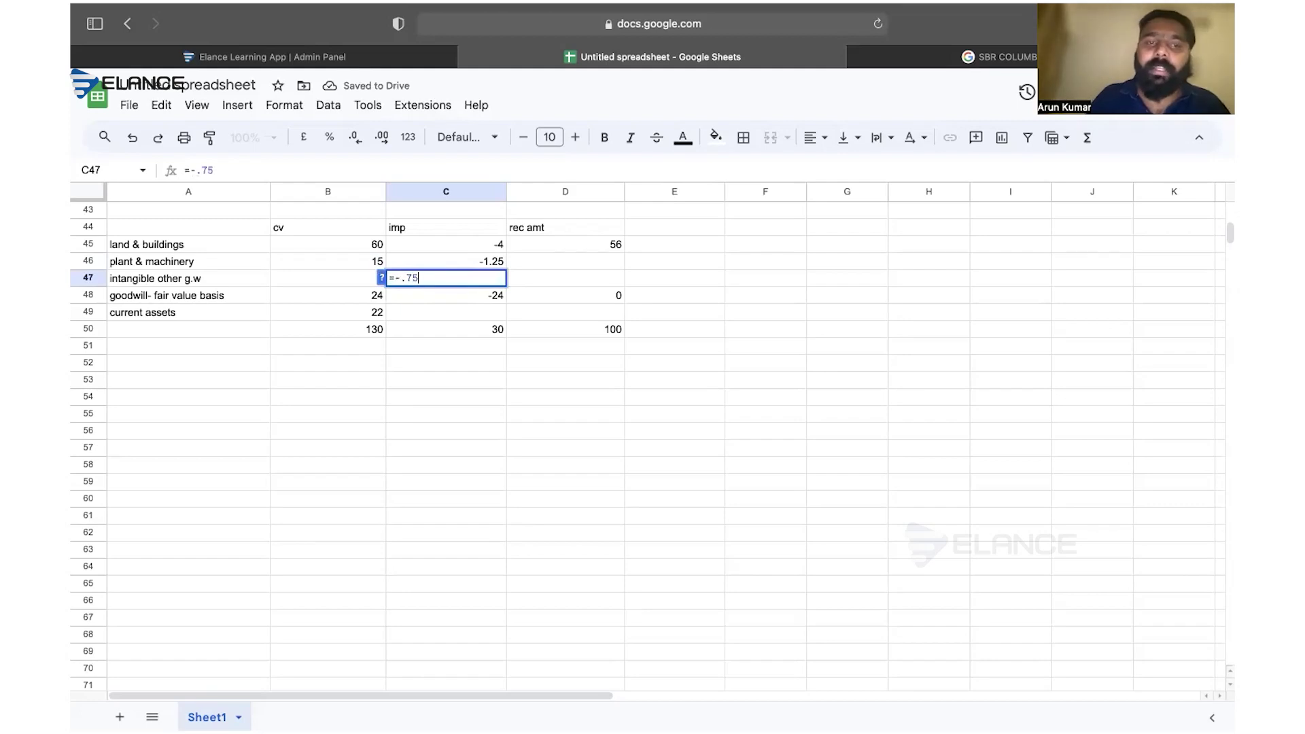
key("Return")
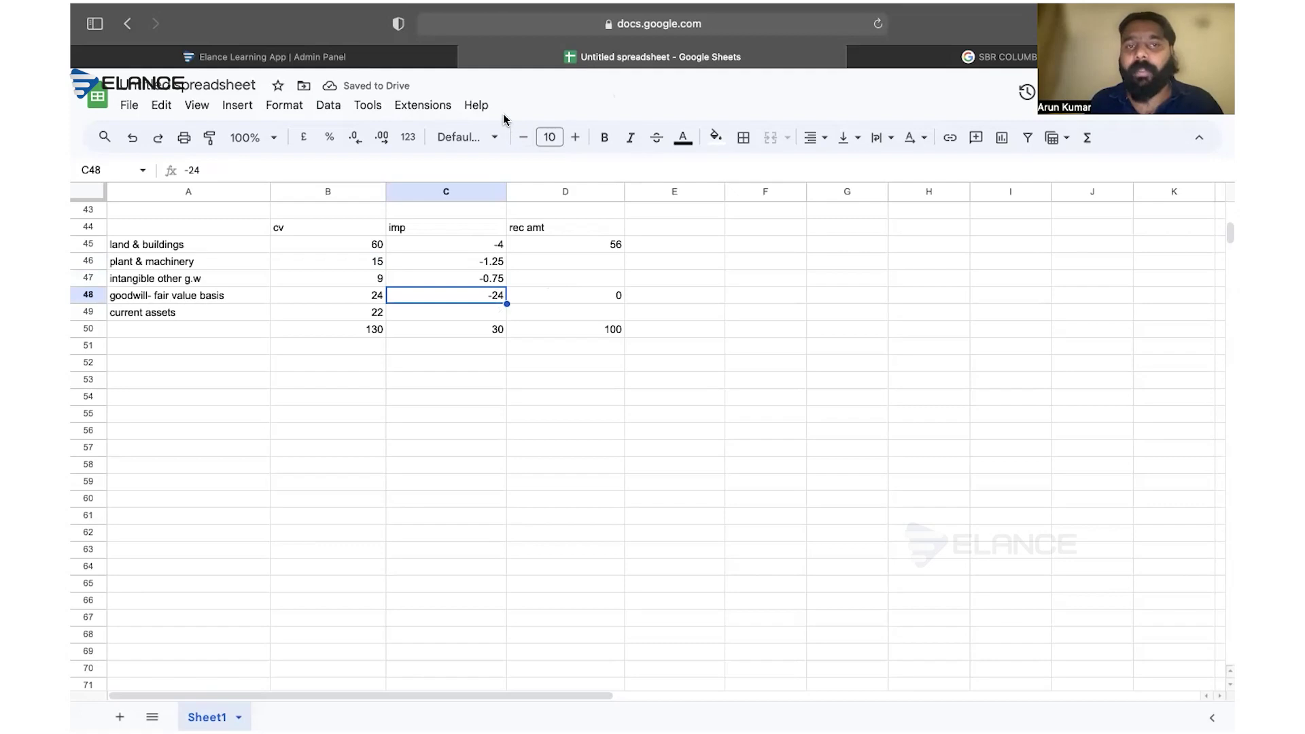
- Calculate the recoverable amounts for plant & machinery and other intangibles with =B46+C46 in D46 and =B47+C47 in D47
left_click(555, 258)
type("=")
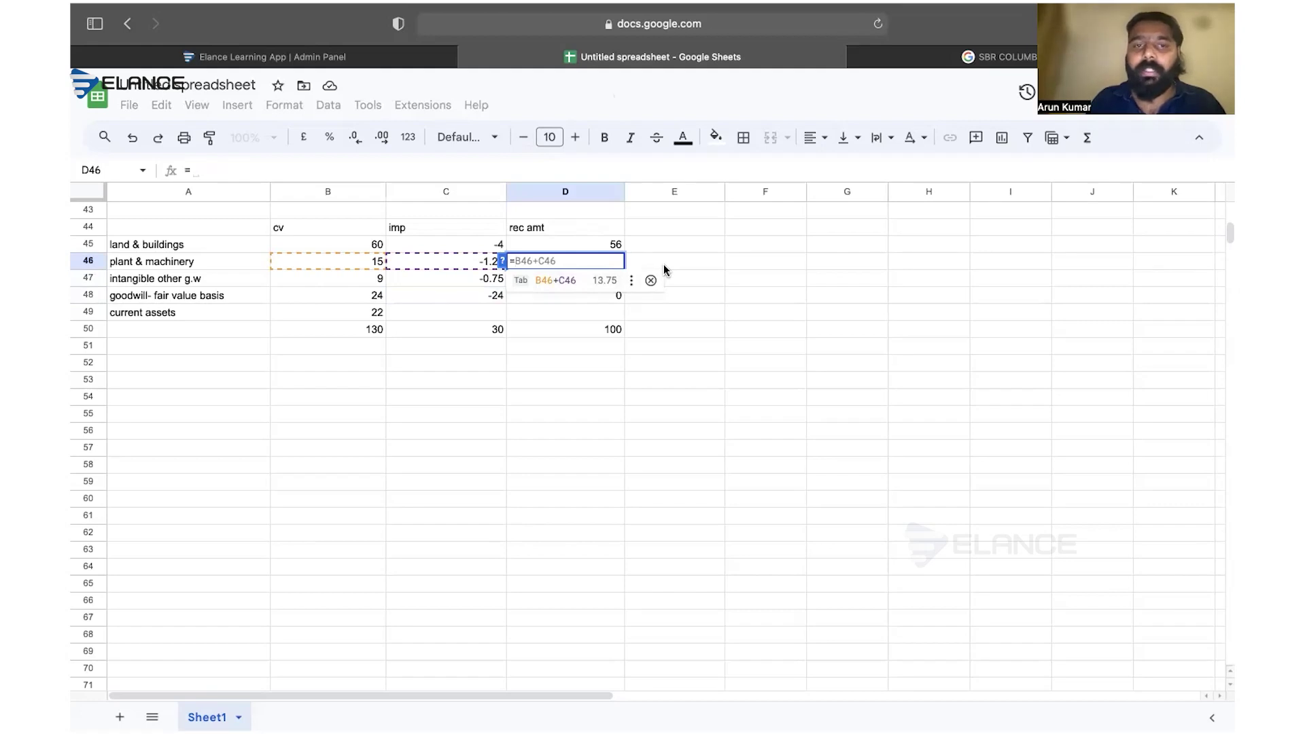
key("Tab")
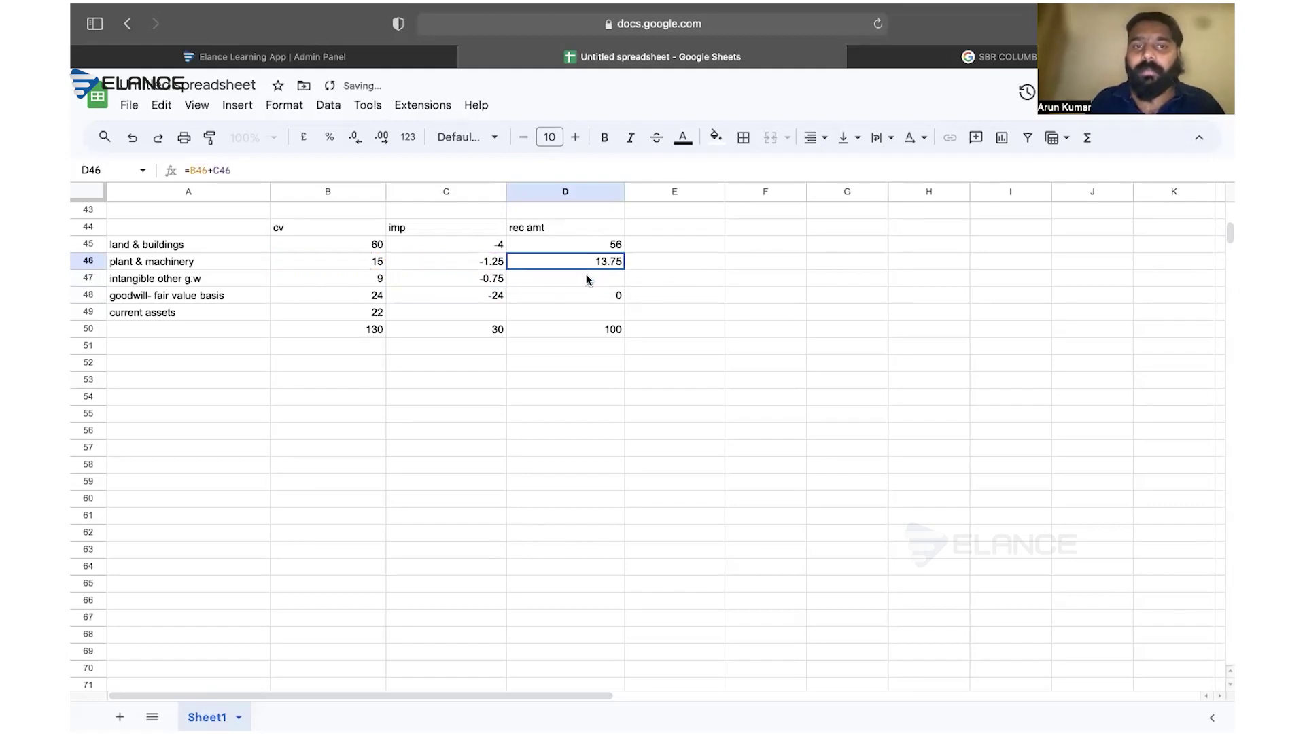
left_click(586, 275)
type("=")
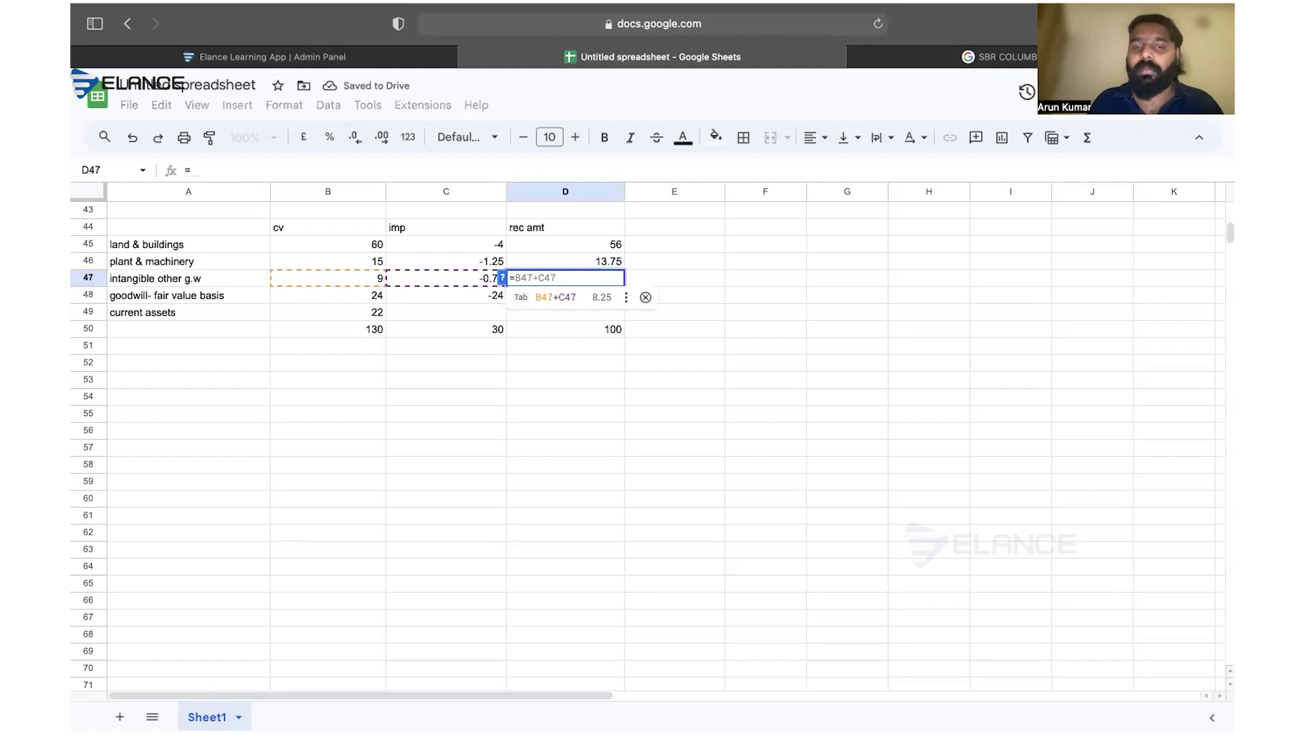
key("Tab")
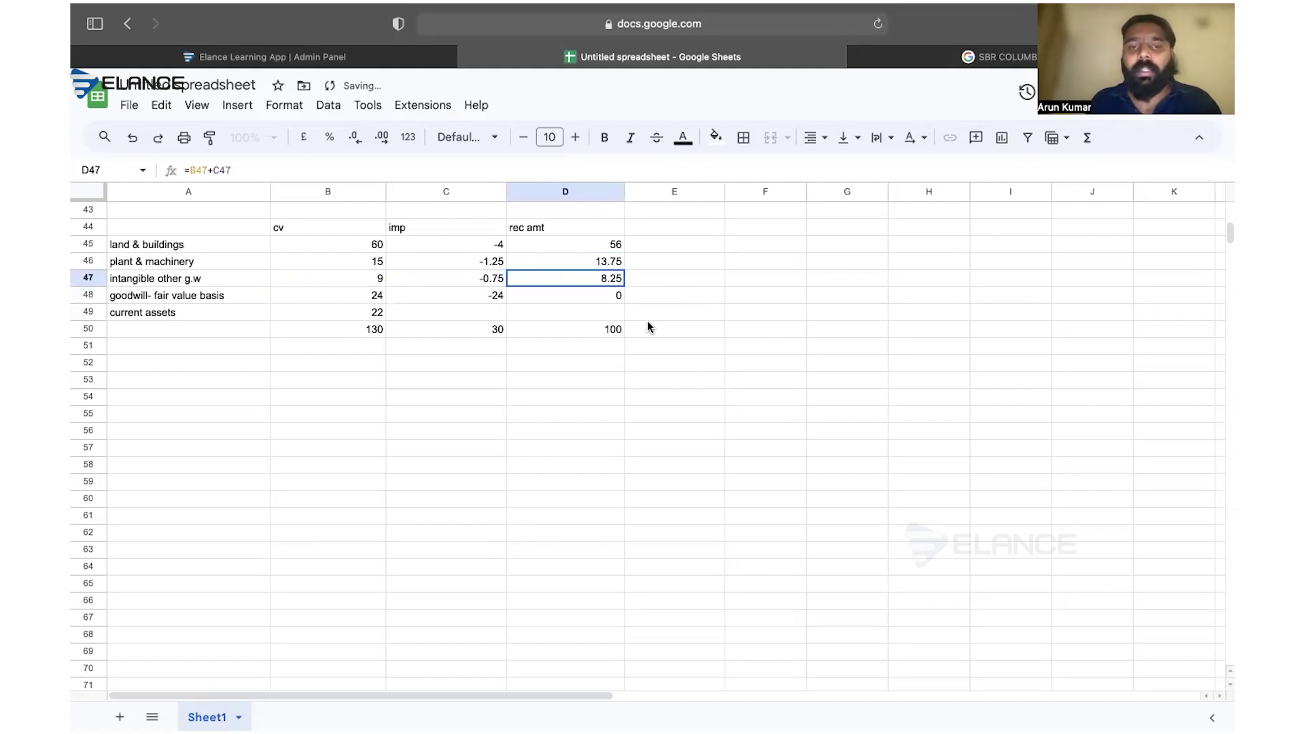
- Enter 22 in D49 for current assets and replace the recoverable amount total in D50 with =sum(D45:D49)
left_click(605, 322)
key("Delete")
type("=")
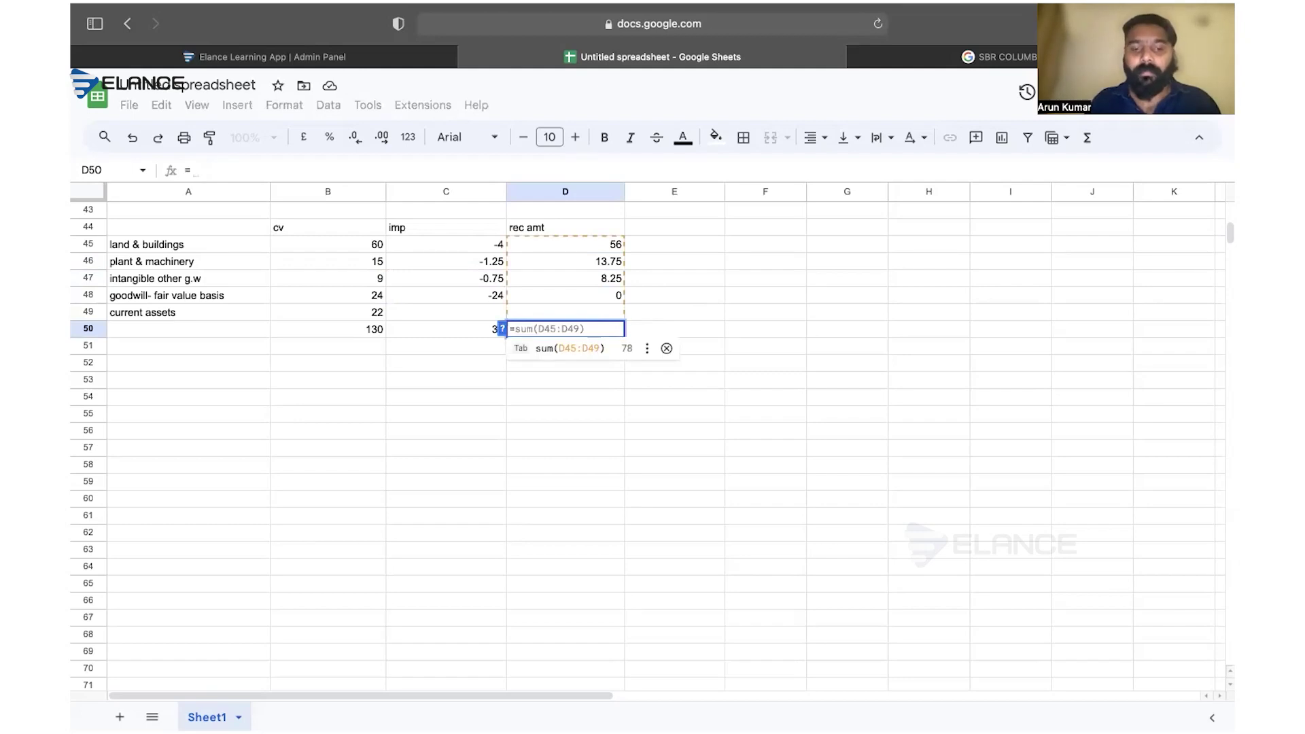
key("Escape")
left_click(615, 312)
type("22")
key("Return")
type("=sum(")
left_click_drag(615, 244, 617, 318)
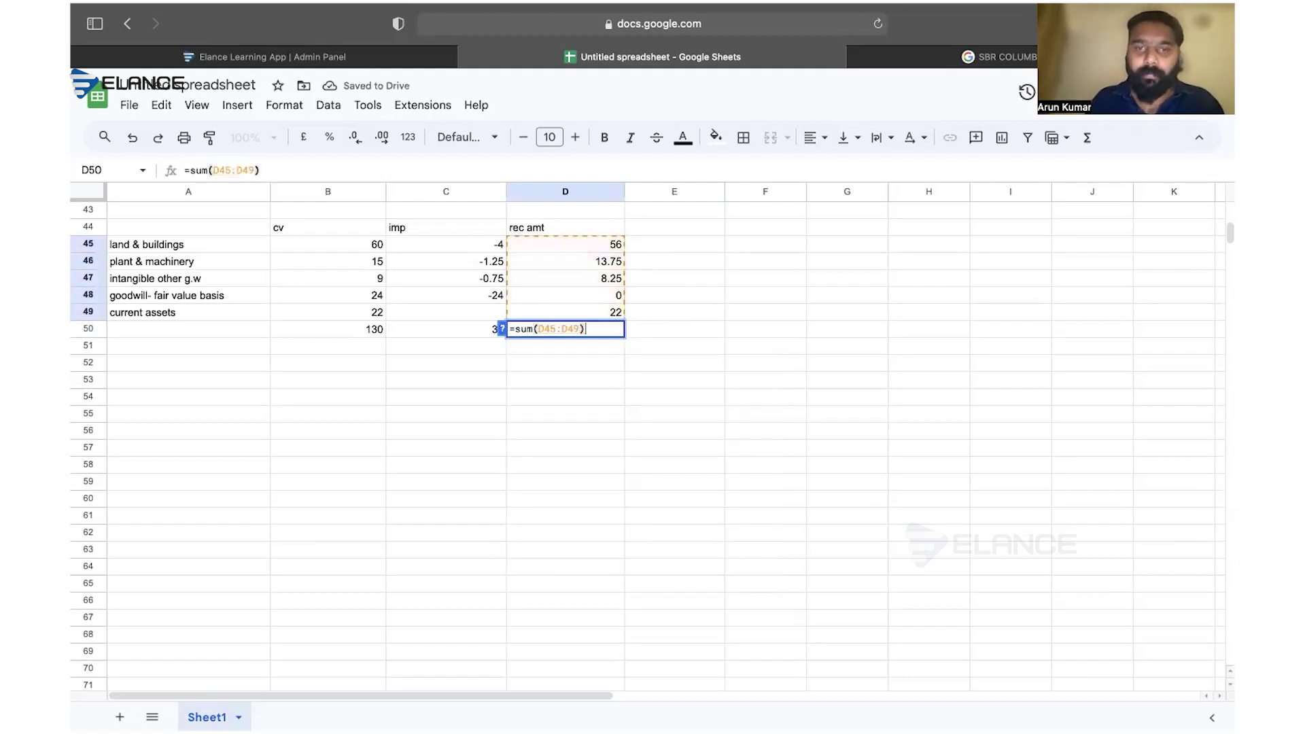
key("Return")
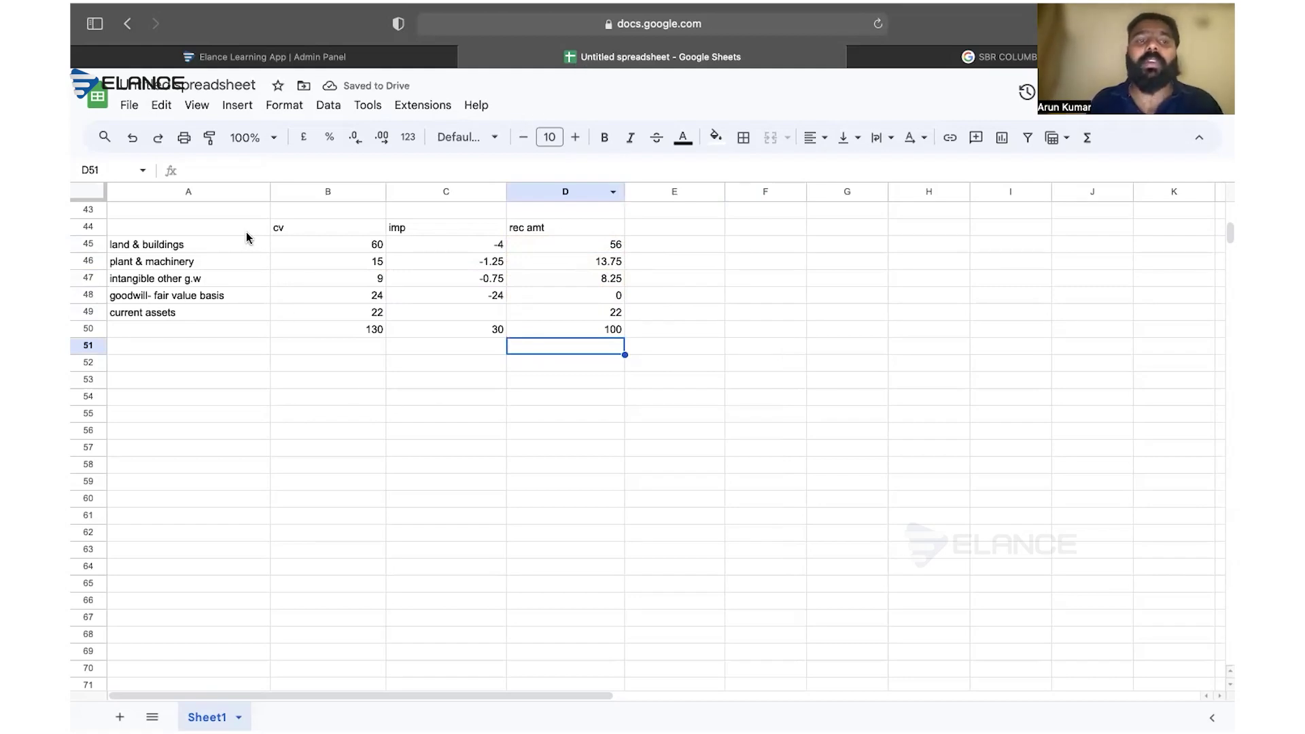
- Label the impairment table by entering "fair value basis" in A43
left_click(235, 214)
type("fair v")
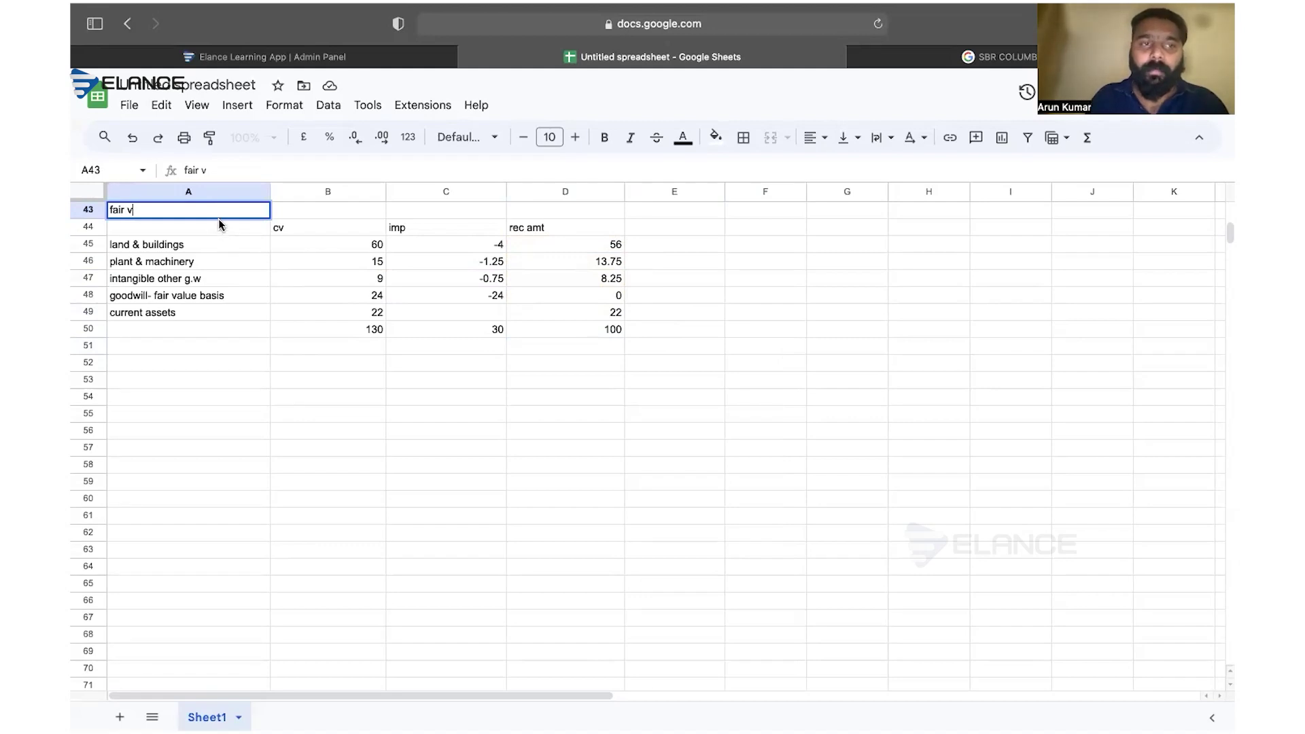
type("alue basiis")
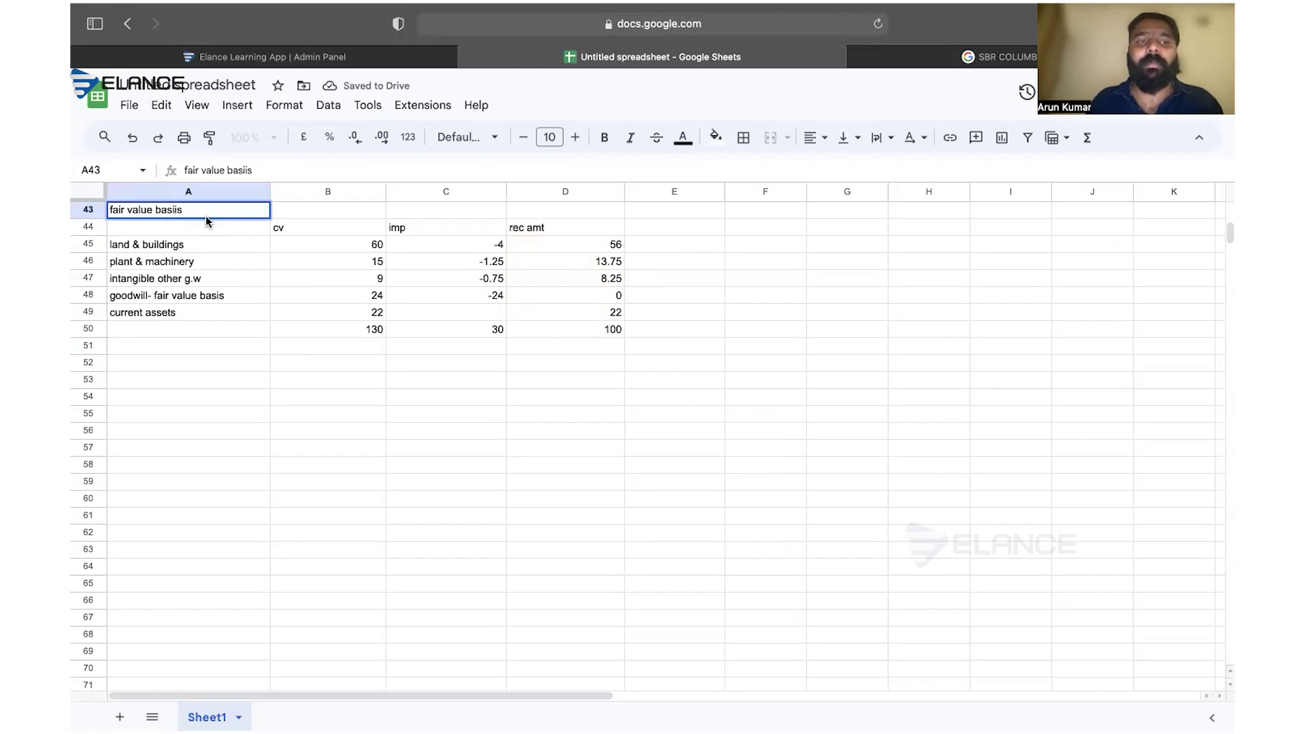
key("BackSpace")
key("BackSpace")
type("s")
left_click(260, 386)
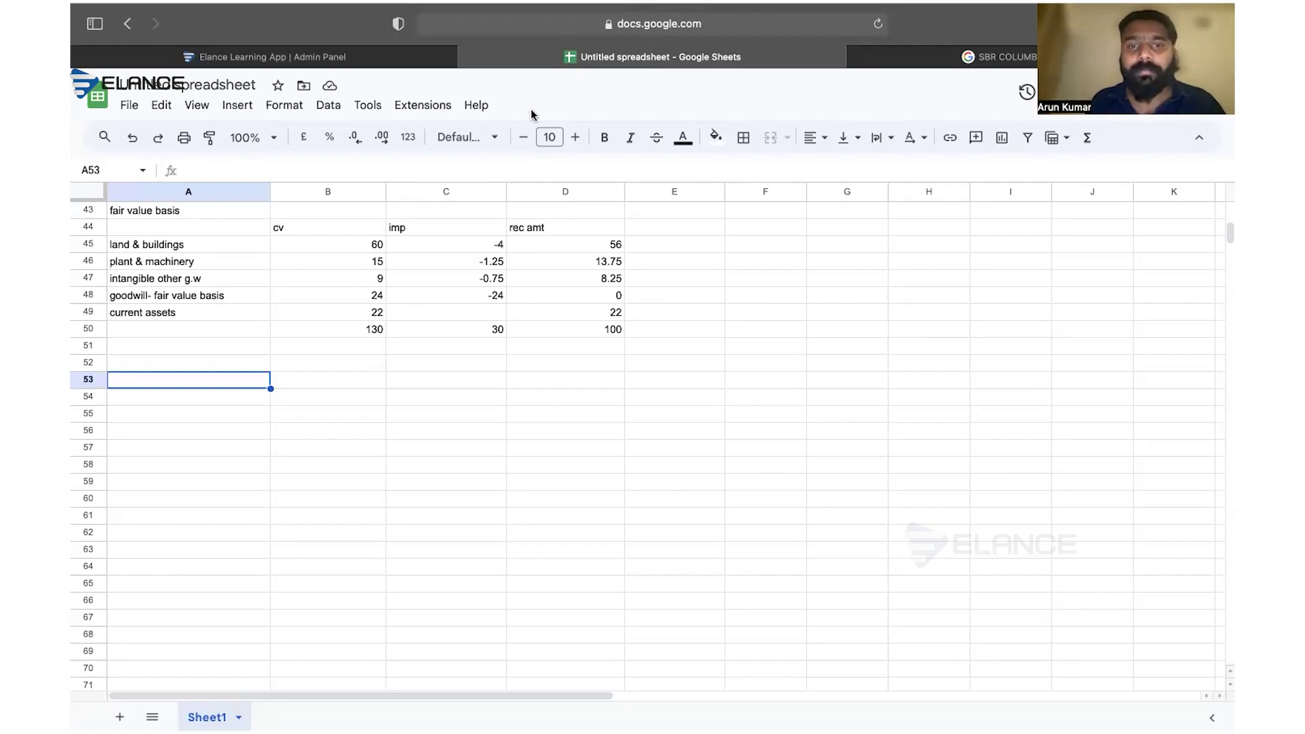
- Enter "proptionate approach" in A52 as the heading of the second impairment calculation
double_click(225, 369)
type("pr")
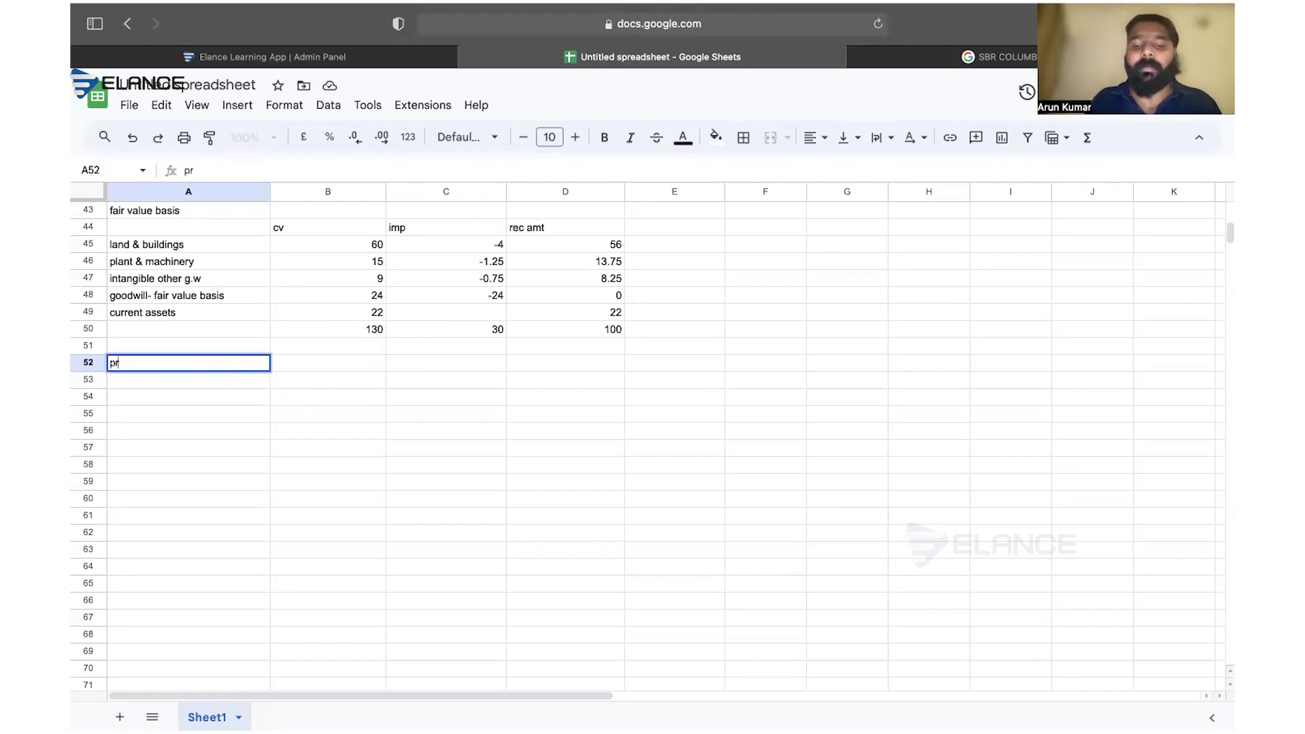
type("oprio")
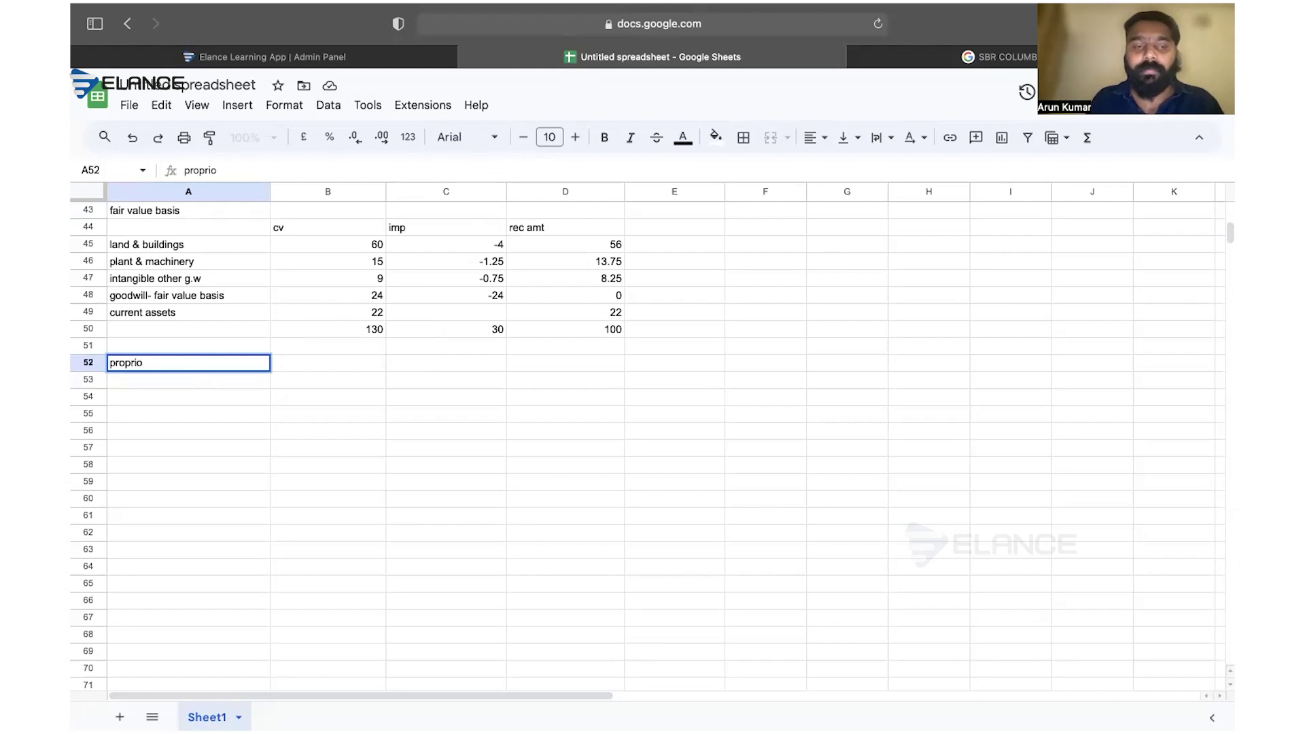
key("BackSpace")
key("BackSpace")
type("tionate g")
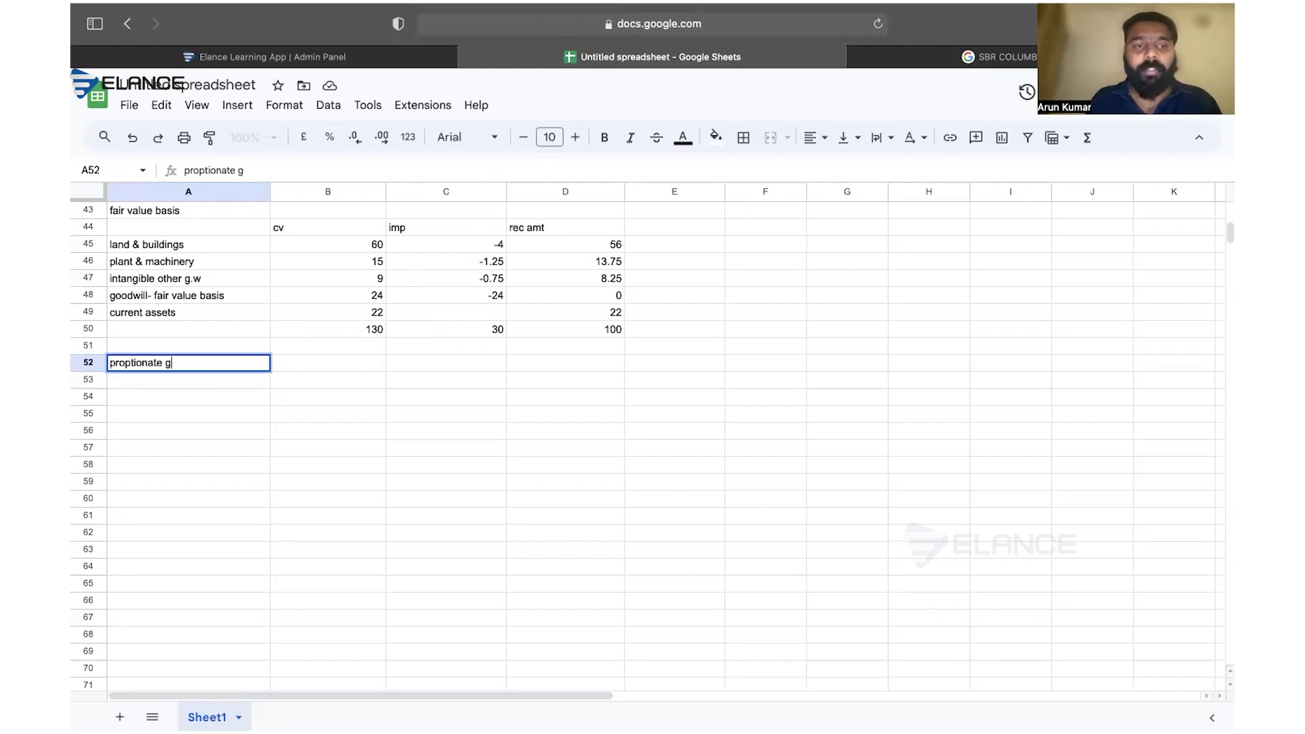
key("BackSpace")
type("approach")
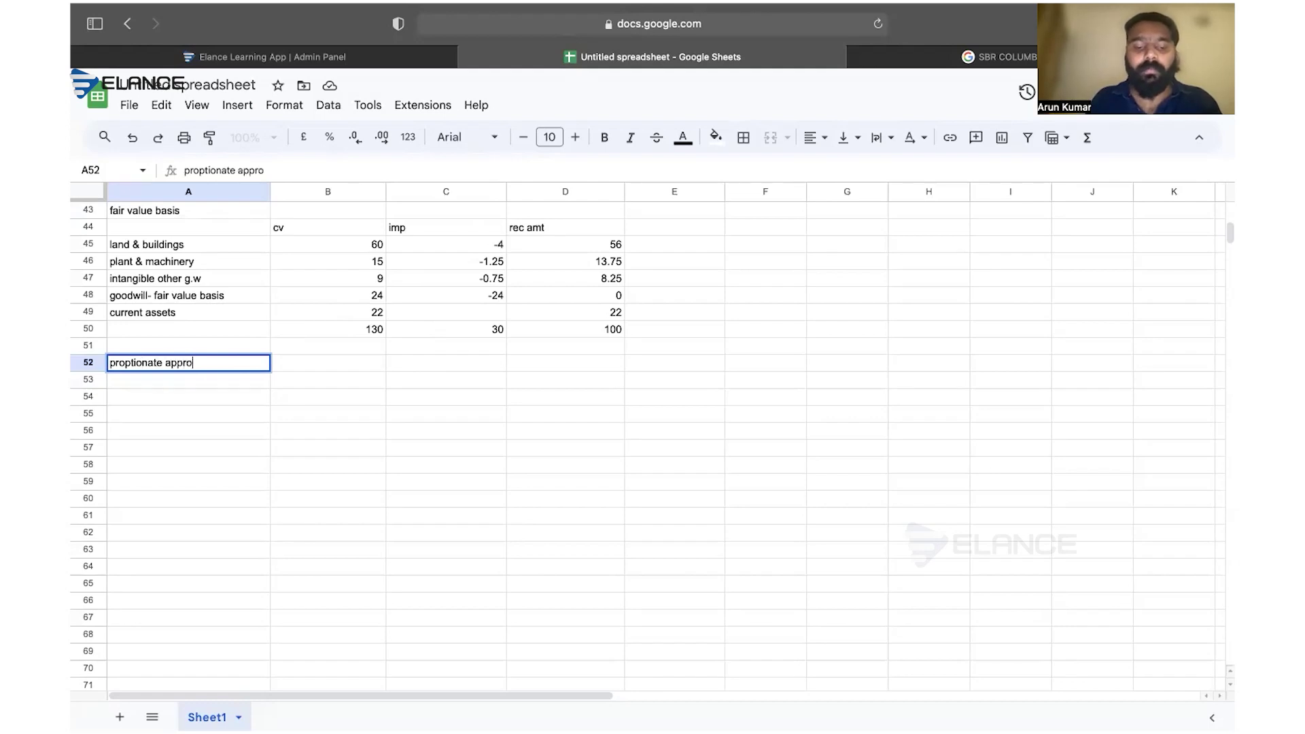
- Label A53 "*goodiwll" and enter 19.6m in B53 as its amount
left_click(178, 378)
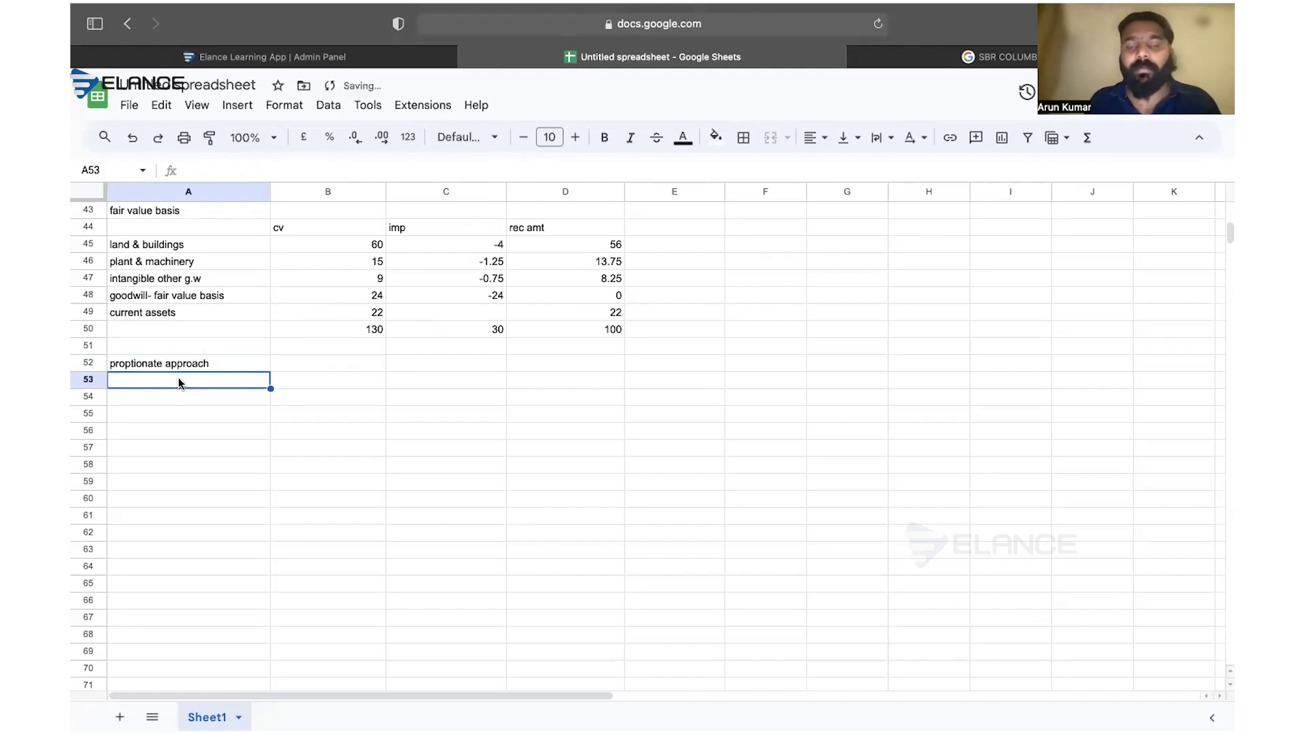
type("*")
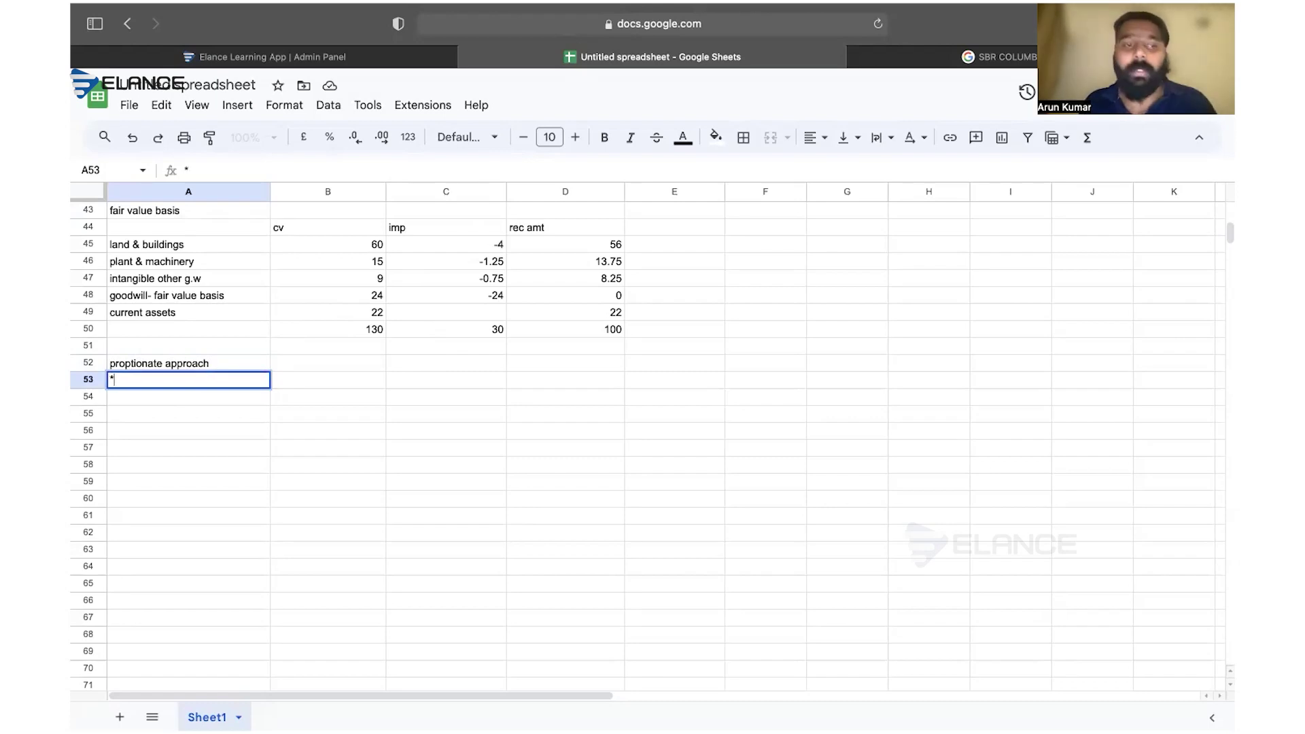
type("odiwll")
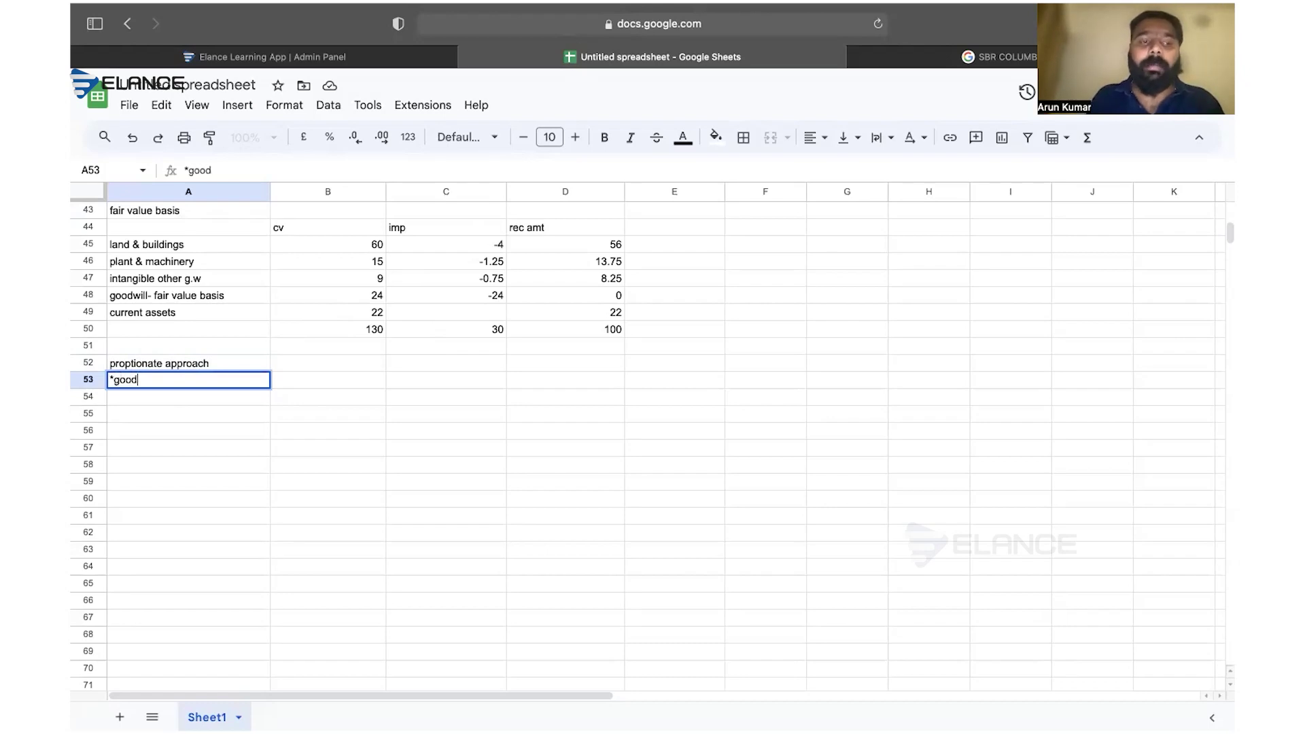
left_click(325, 382)
type("19.6m")
left_click(316, 398)
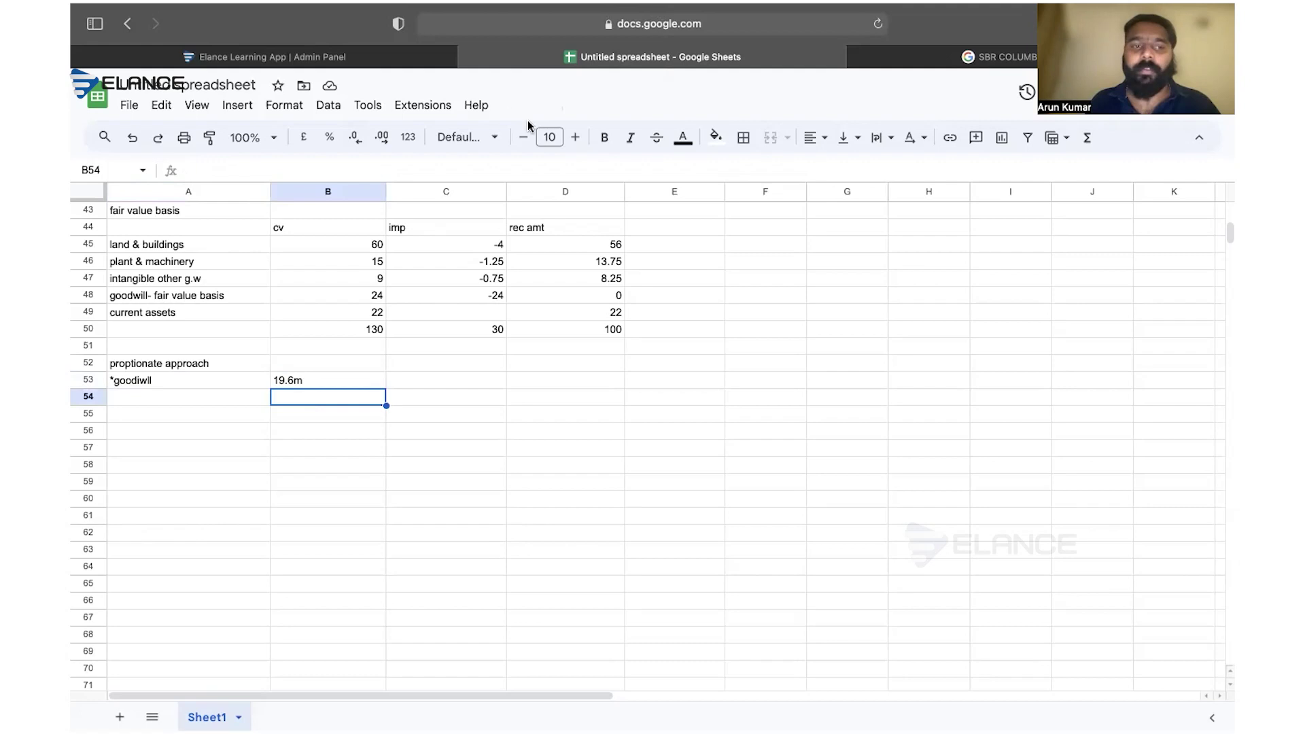
- Enter -80% in C53 as the ownership share beside the goodwill amount
left_click(212, 400)
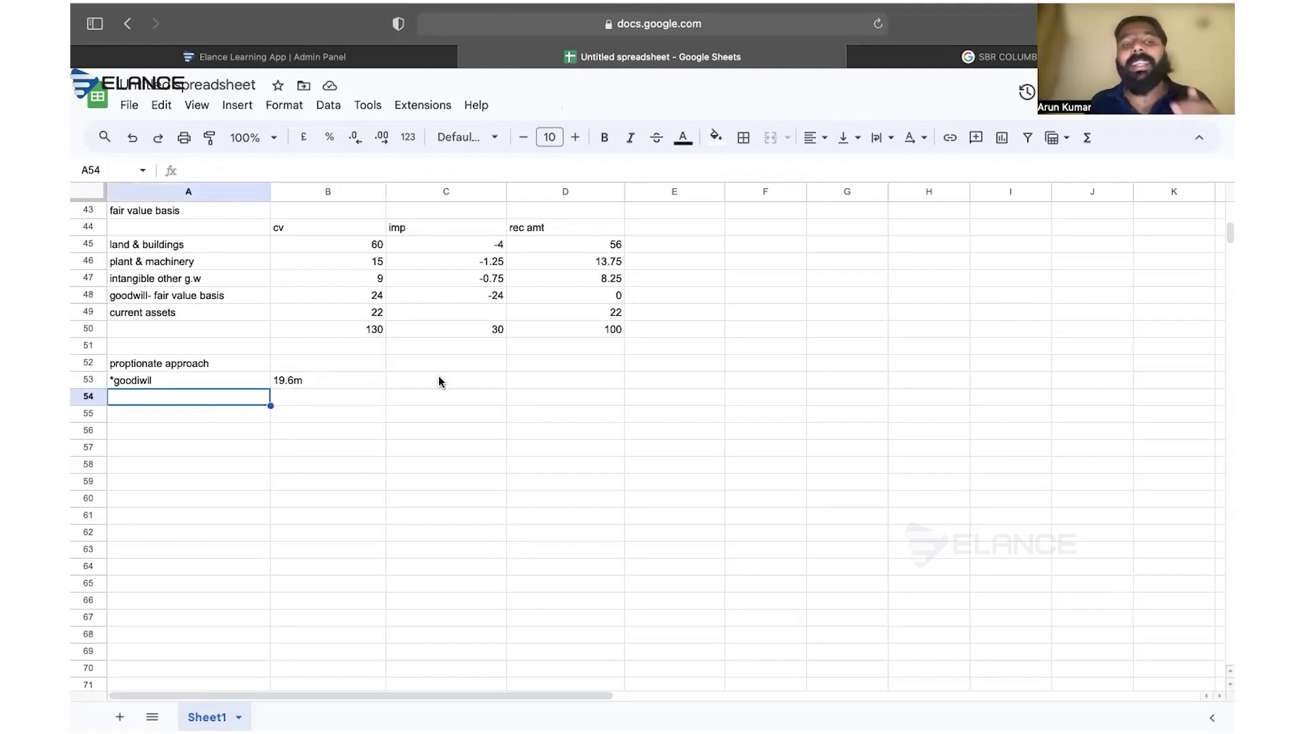
left_click(439, 382)
type("-")
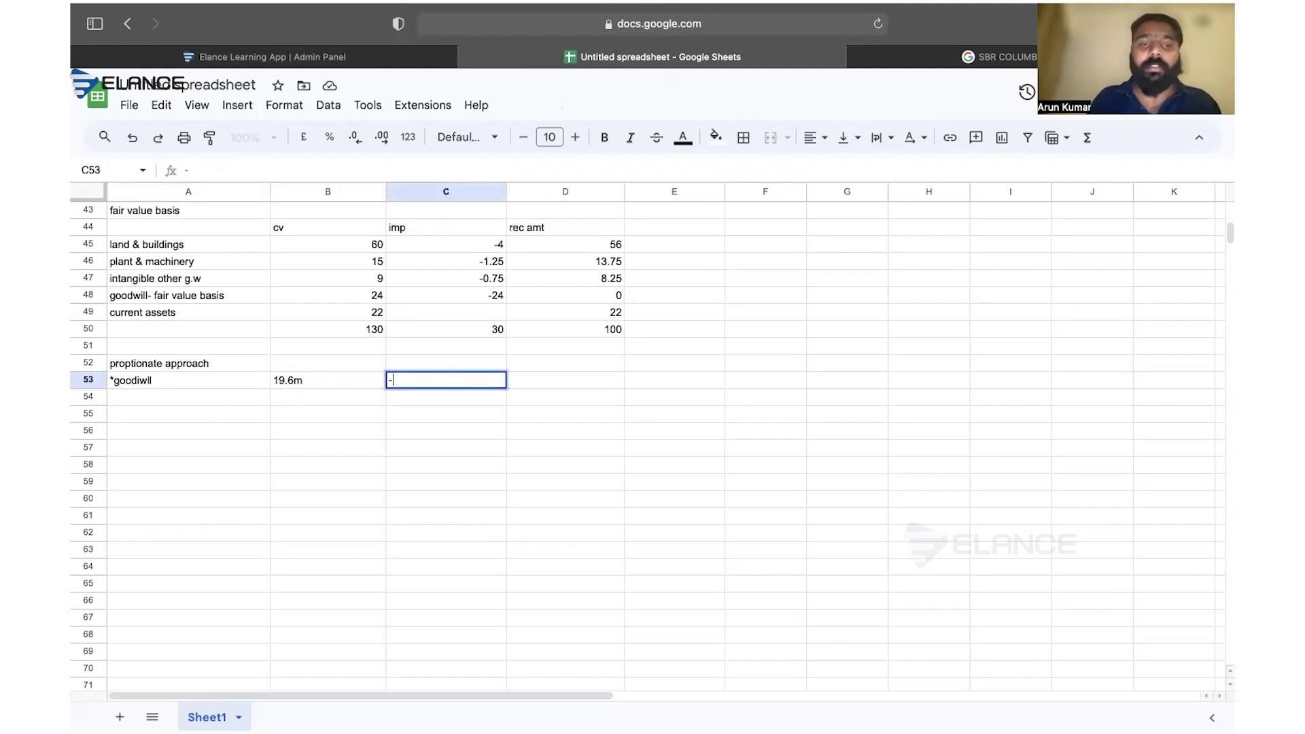
type("80%")
key("Return")
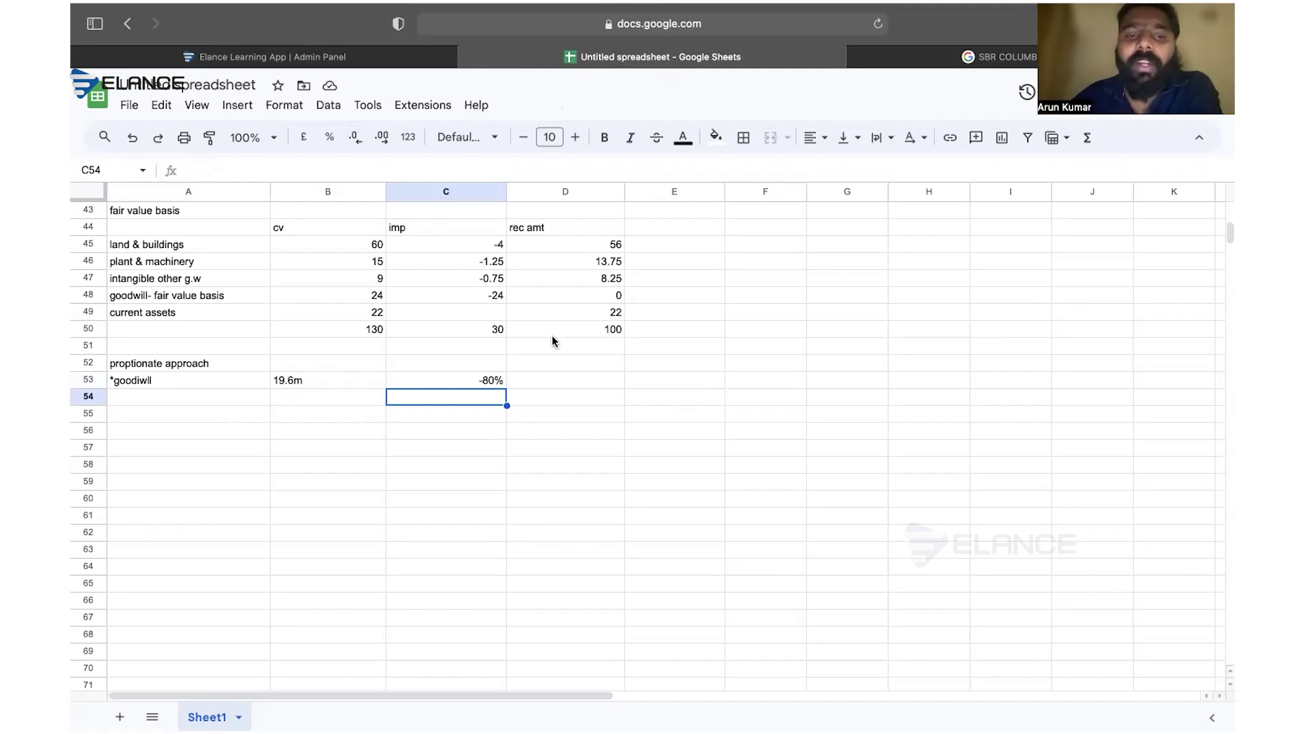
left_click(582, 329)
left_click(605, 385)
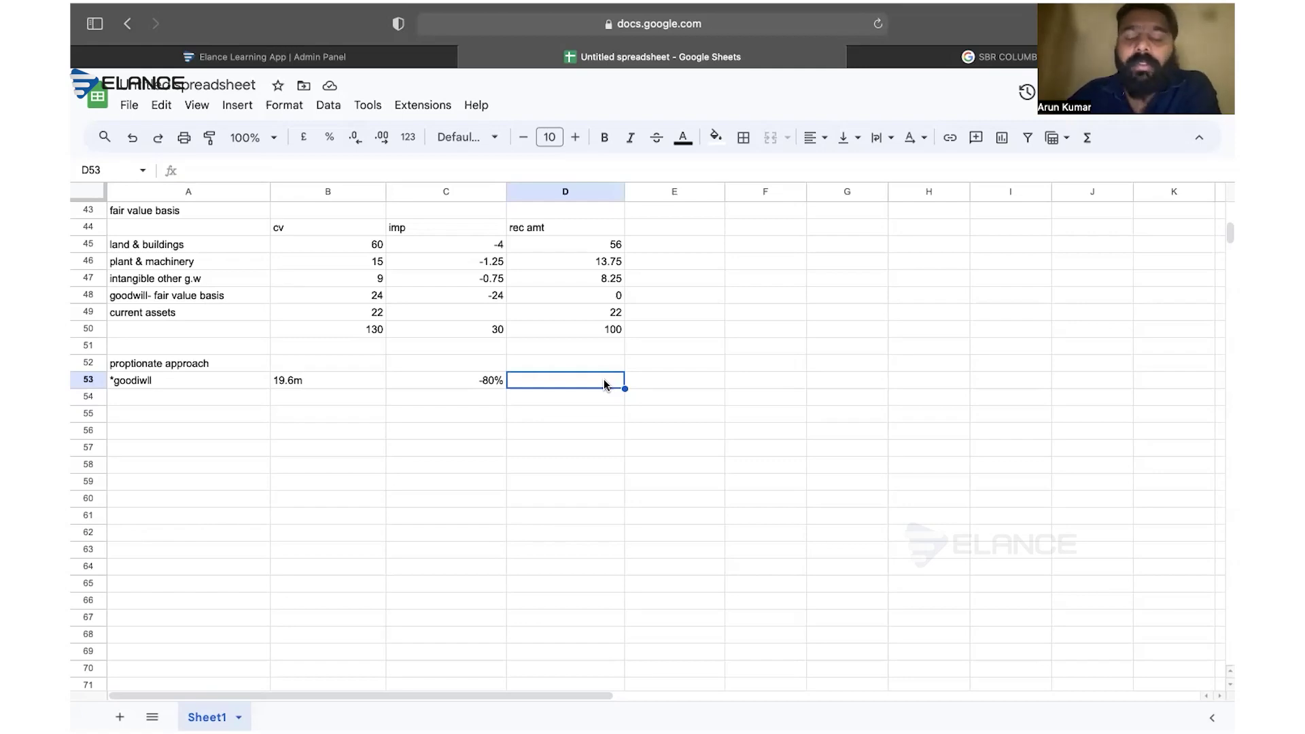
- Add the labels "ntional goodwill" in A54 and "total goodwill" in A55
left_click(199, 404)
type("n")
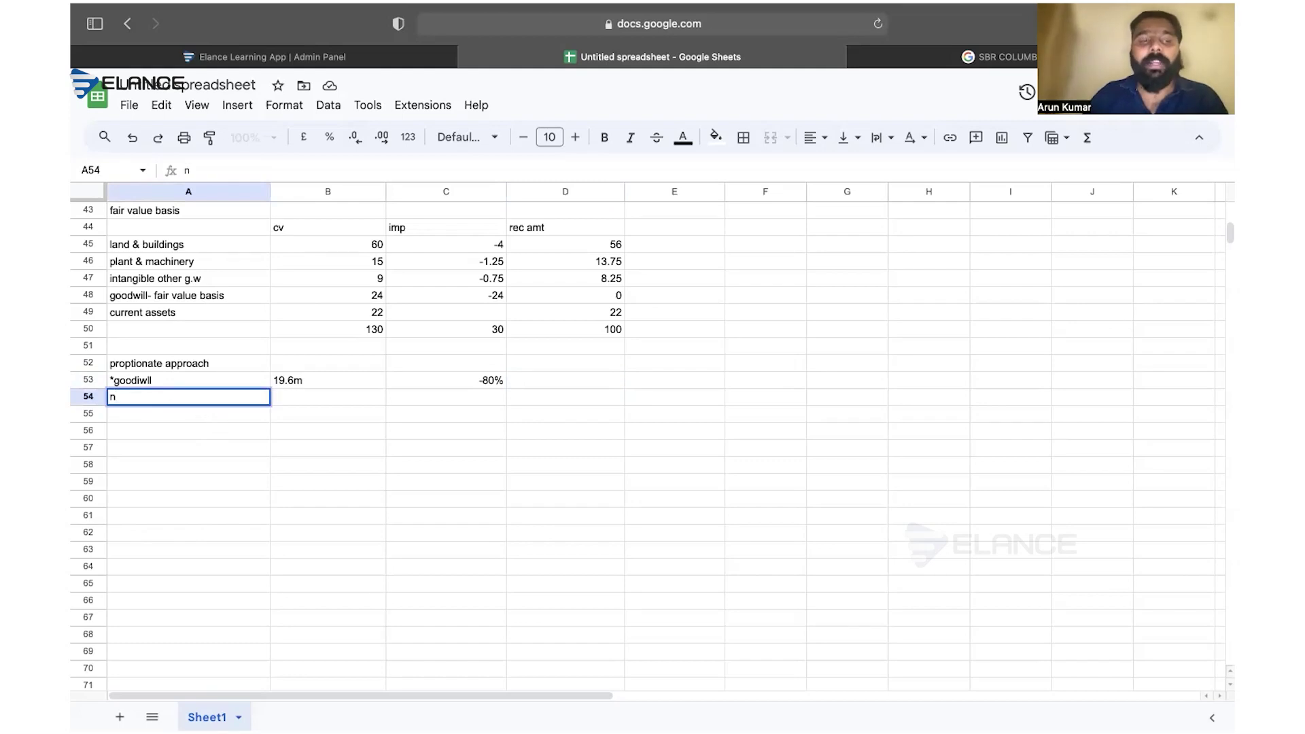
type("tional ")
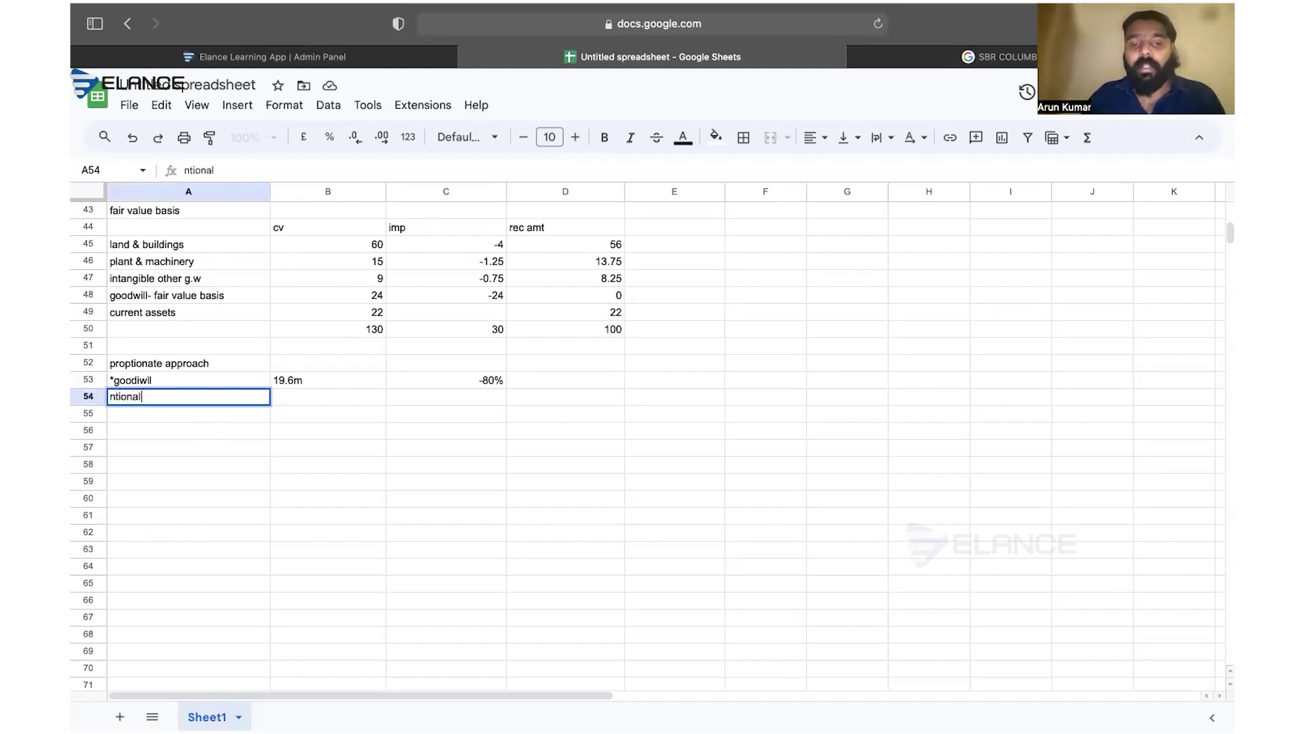
type("goodwill")
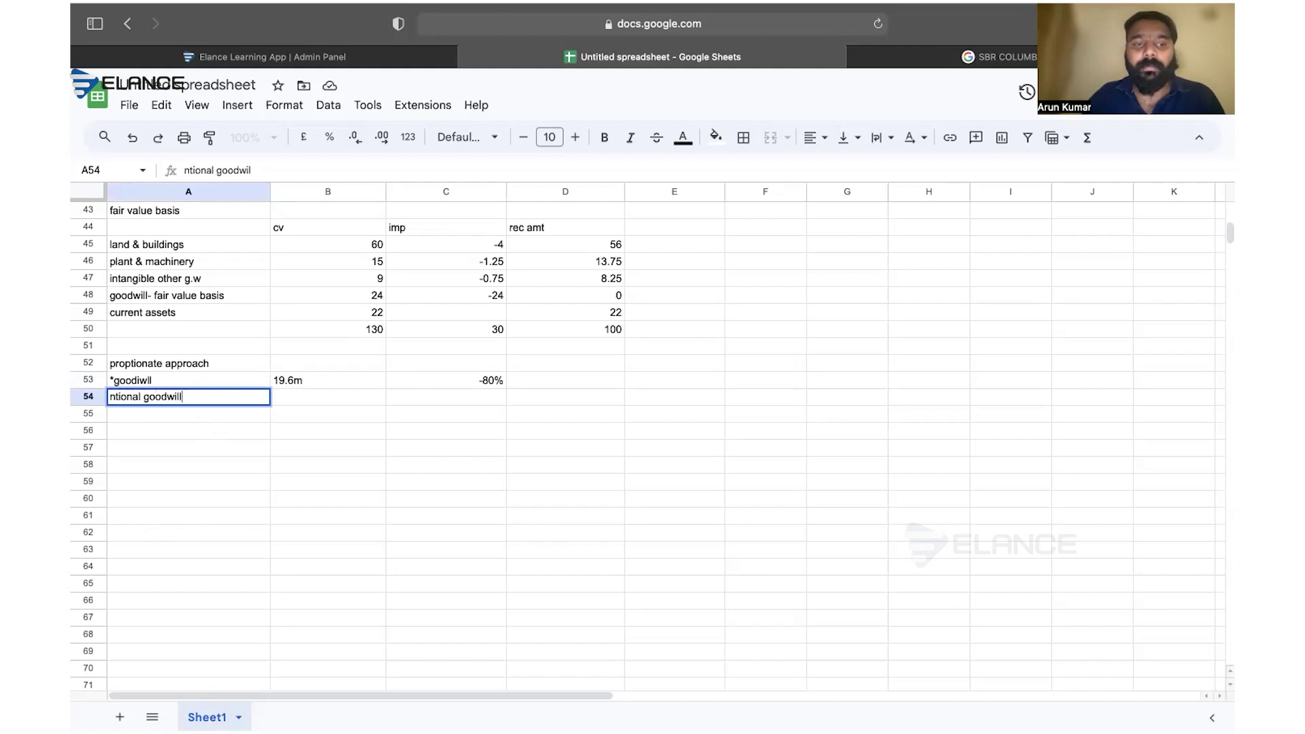
left_click(316, 401)
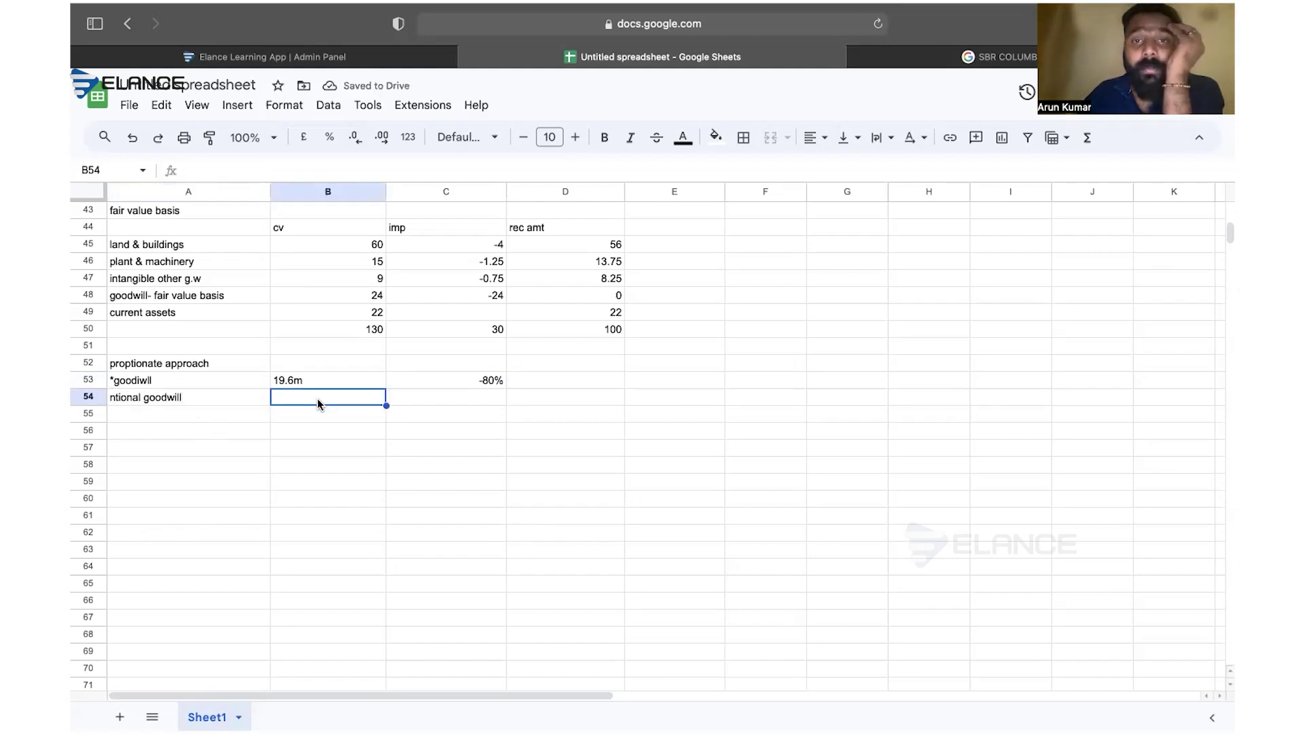
left_click(291, 418)
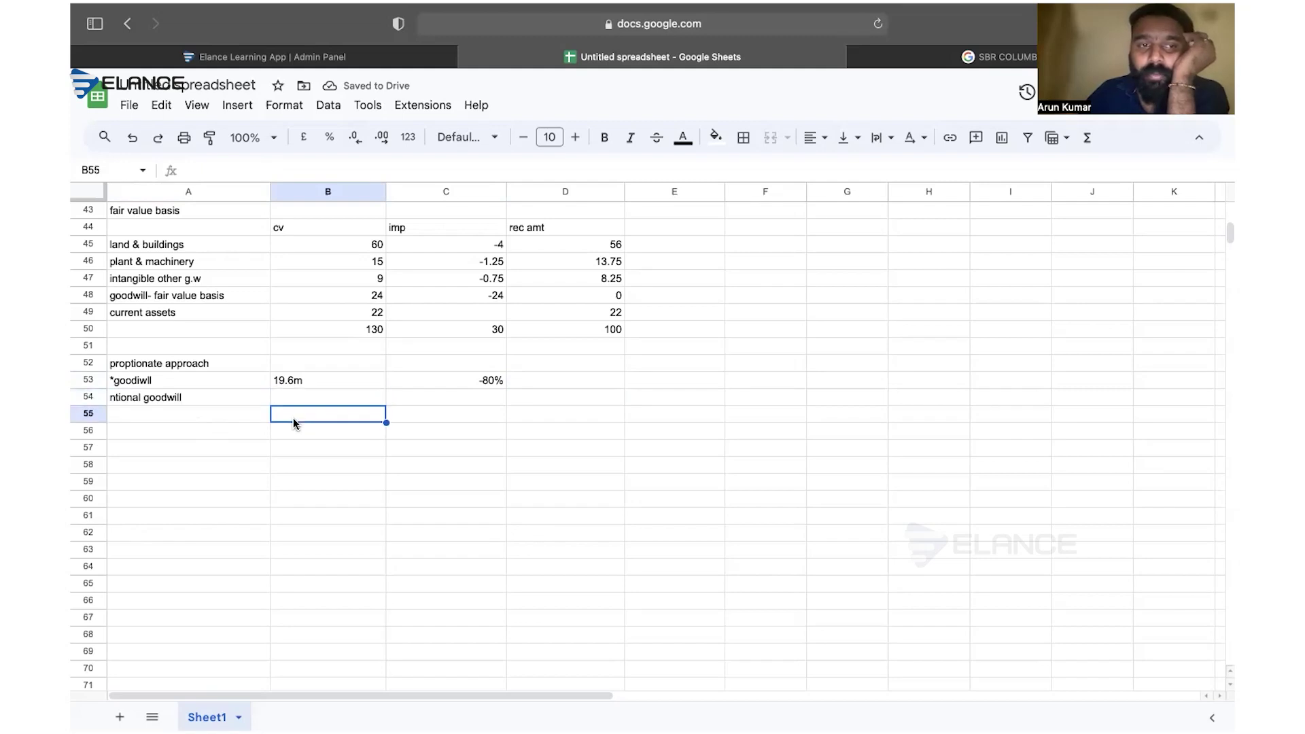
left_click(223, 419)
type("tot")
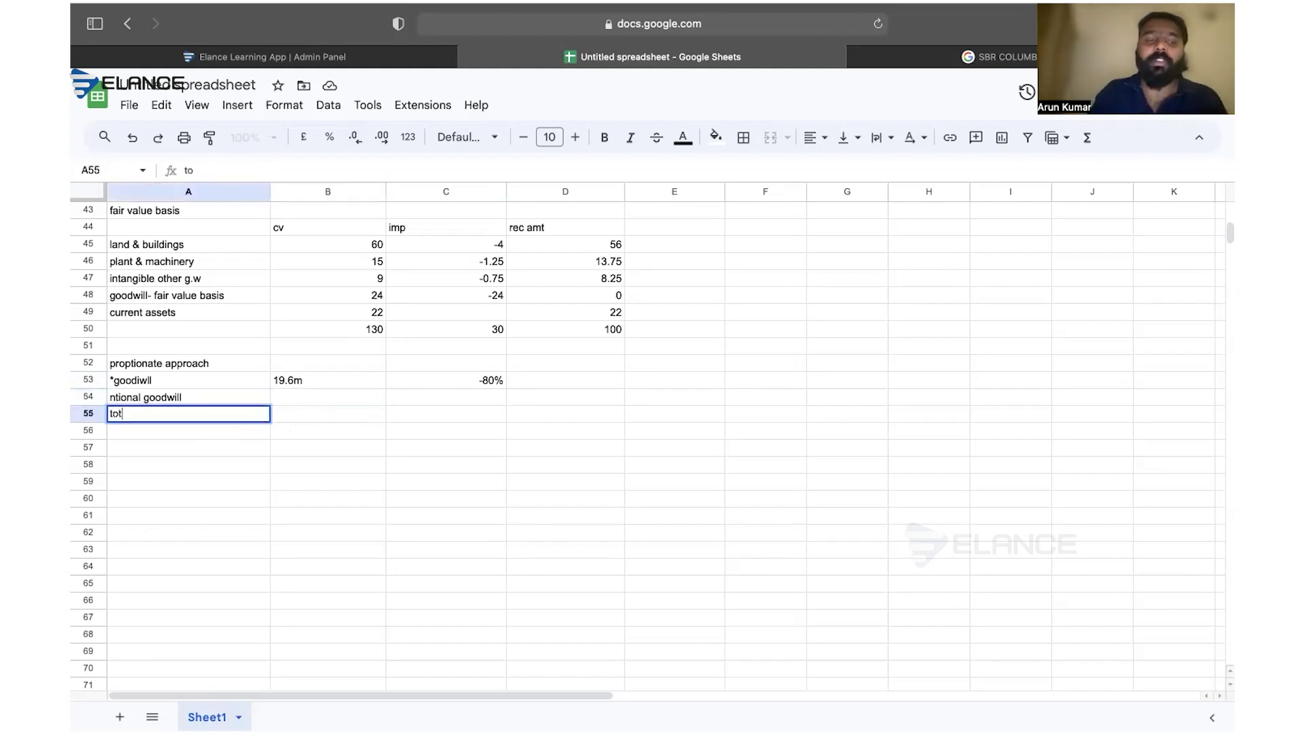
type("al goodwill")
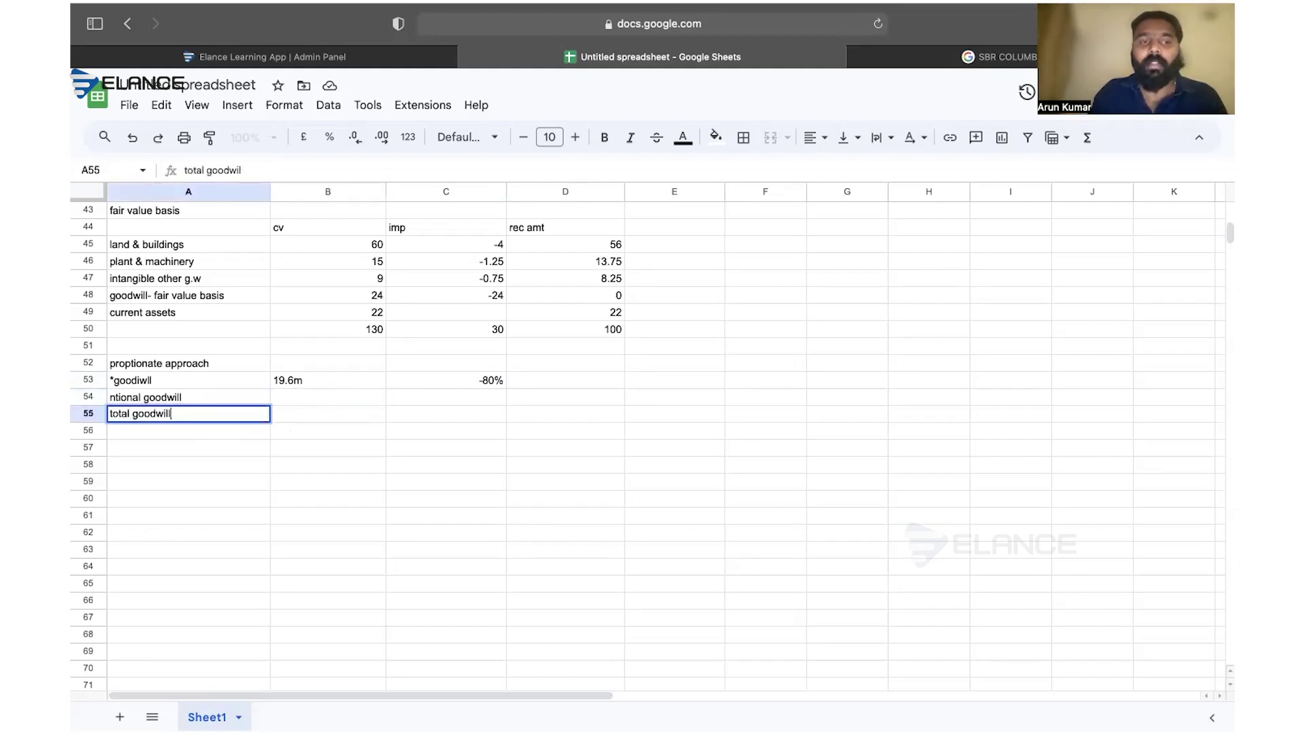
- Calculate the total goodwill in B55 by grossing up with =19.6*100/80
left_click(308, 416)
type("=19")
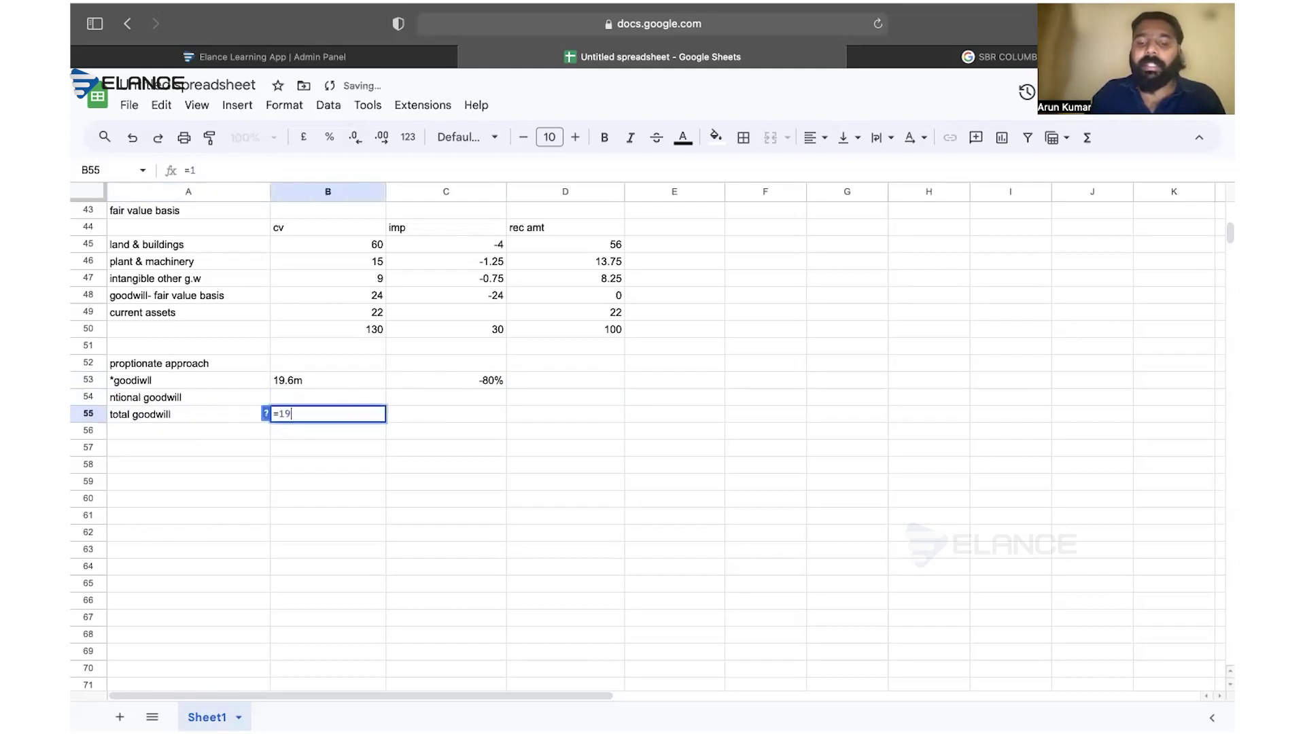
type(".6*")
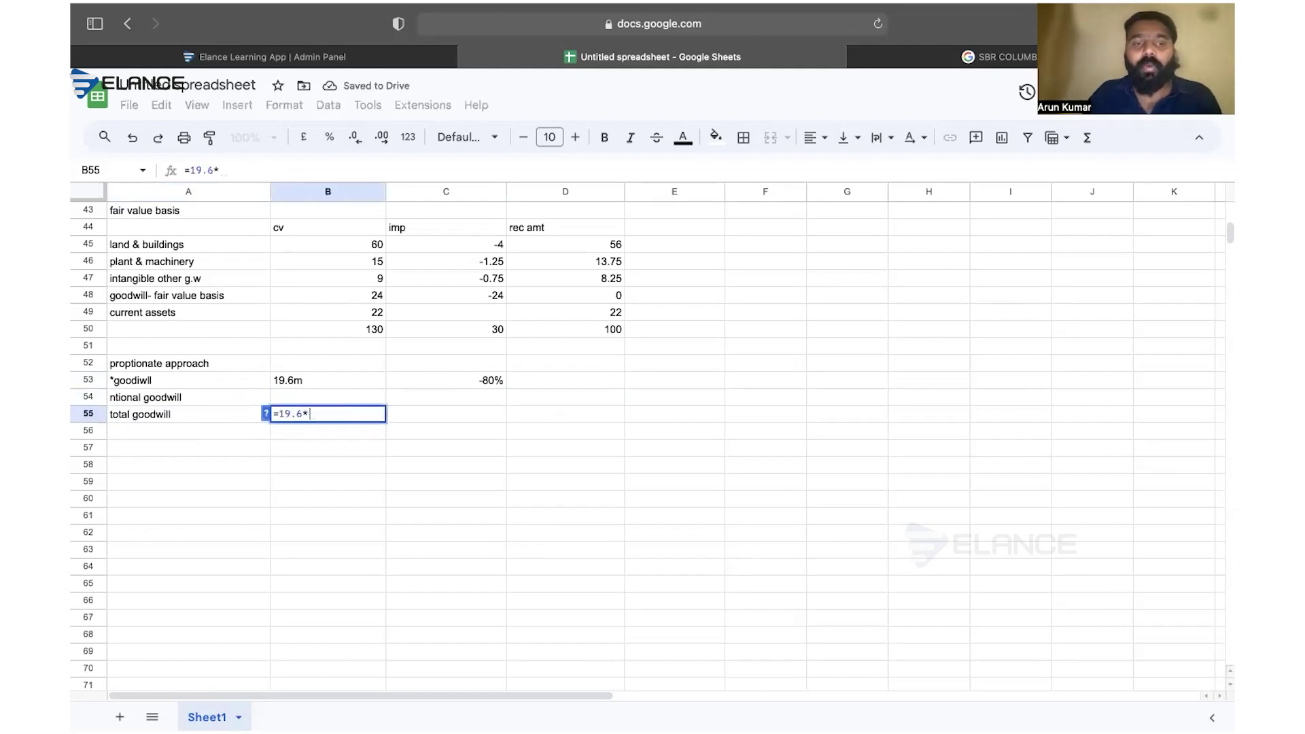
type("100/80")
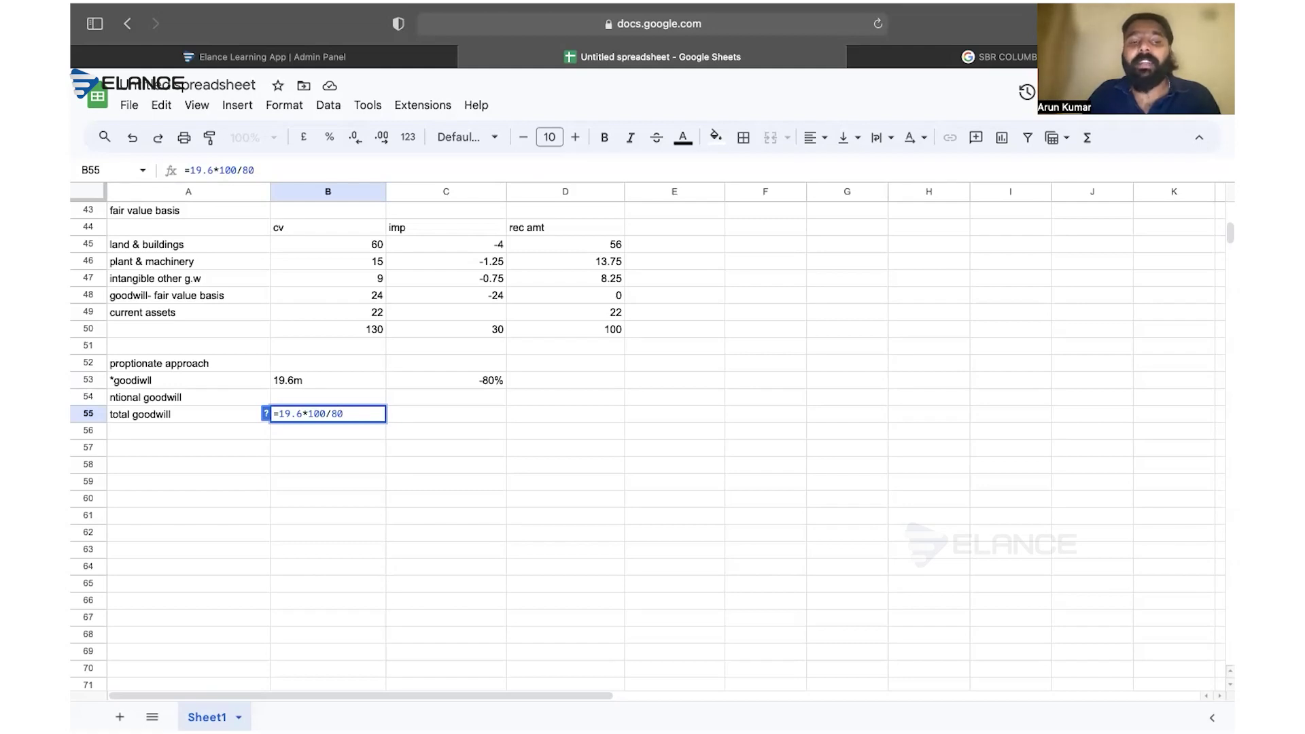
key("Return")
- Remove the "m" from the goodwill amount in B53 so the cell holds the plain number 19.6
left_click(309, 396)
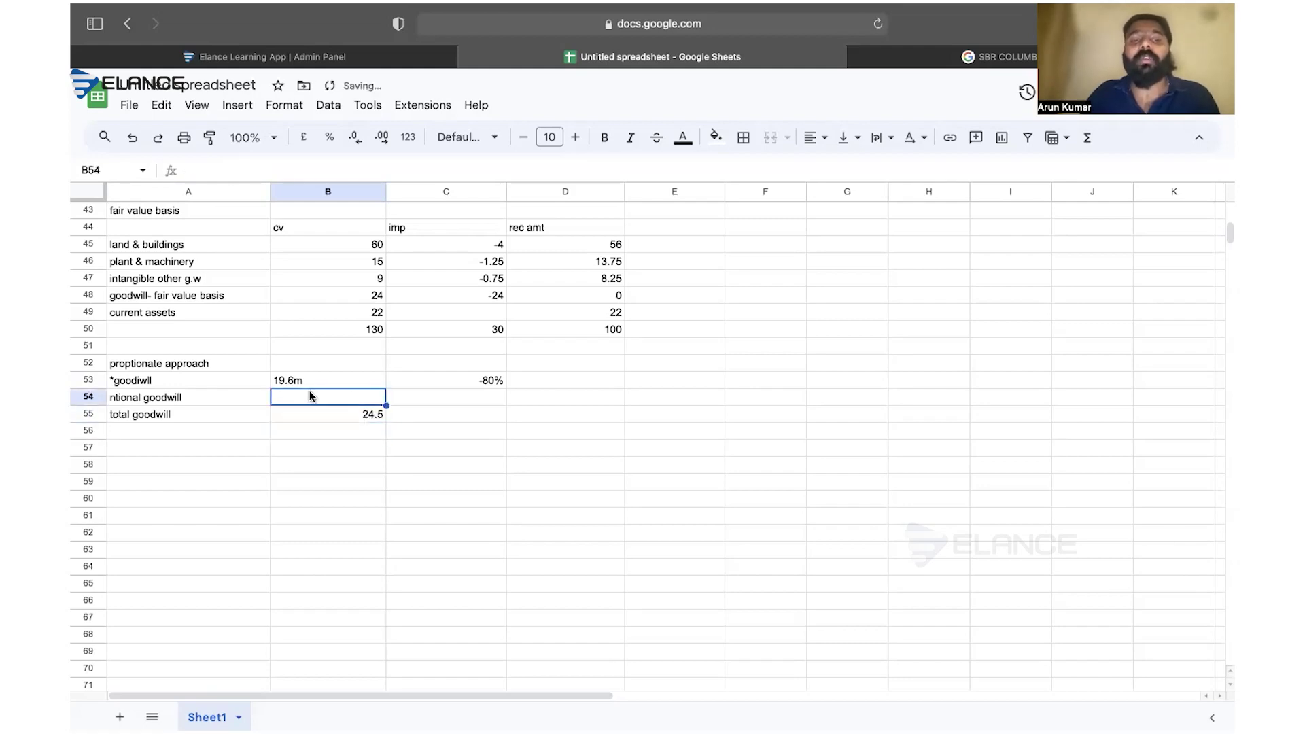
type("=")
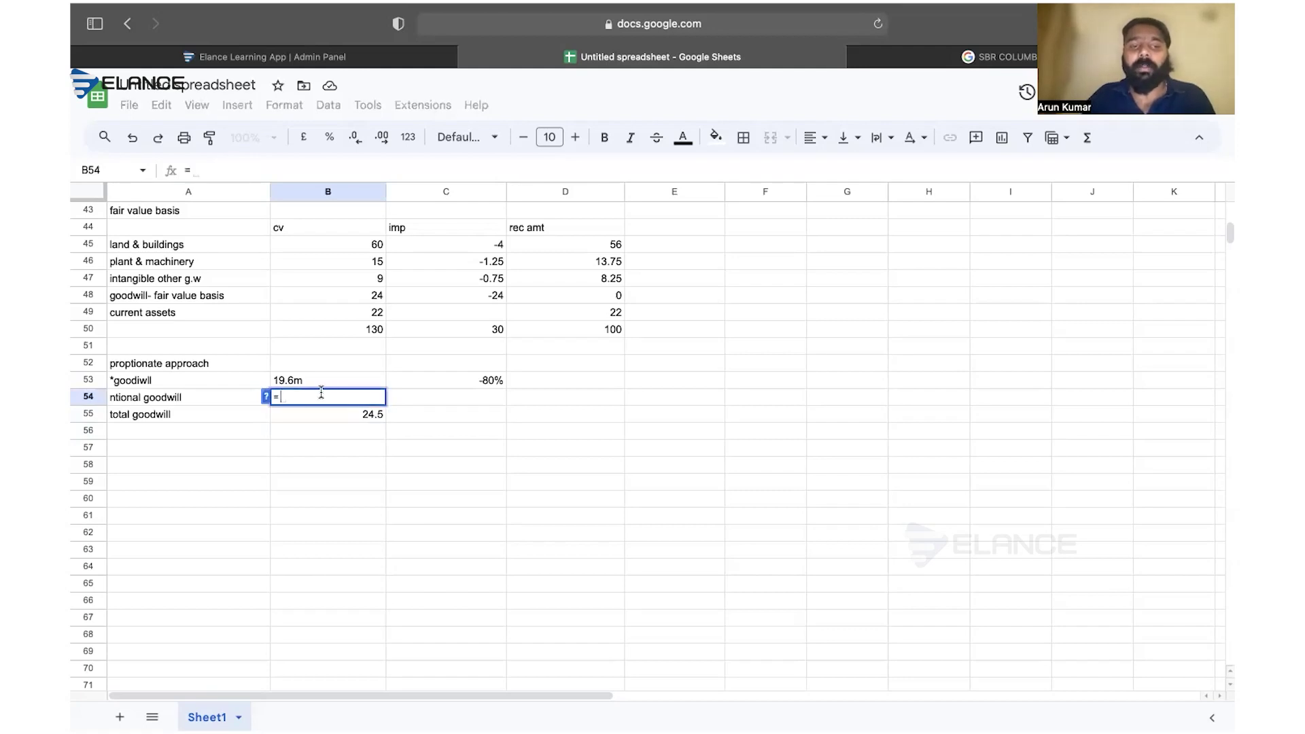
key("Escape")
key("Down")
double_click(317, 380)
key("BackSpace")
key("Return")
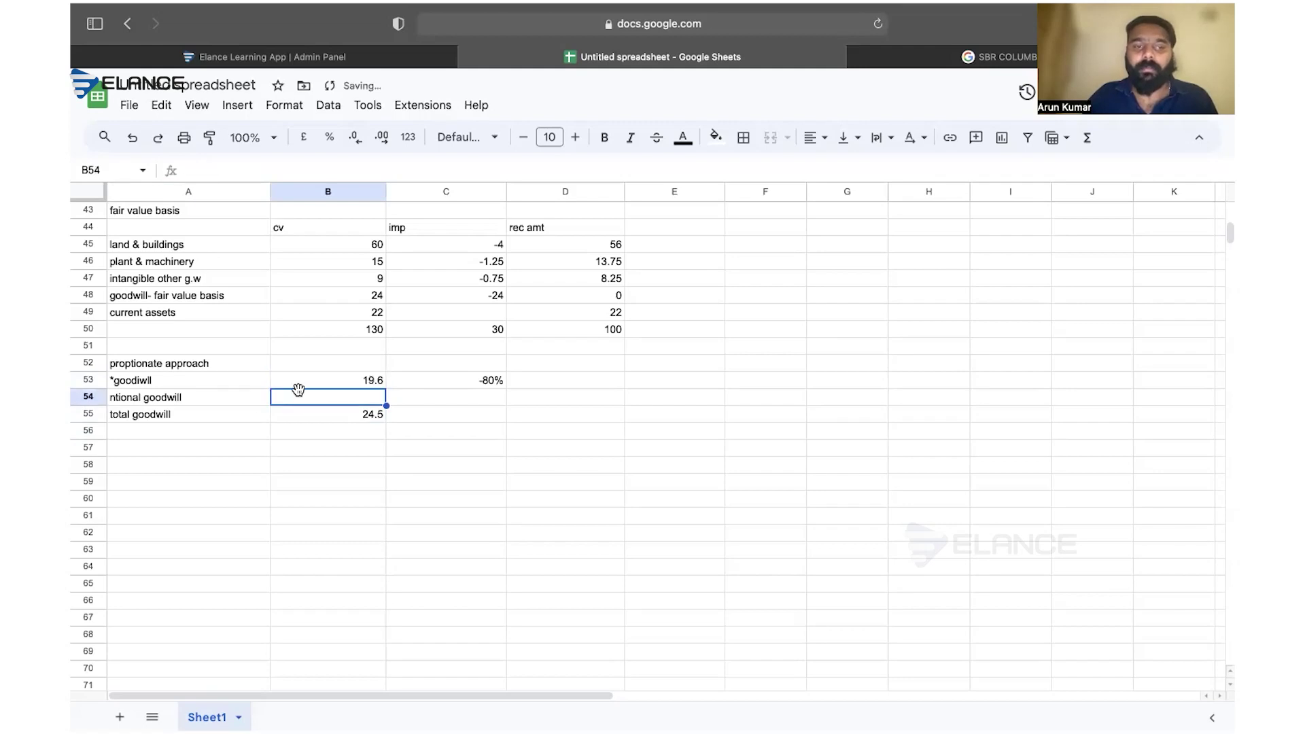
- Calculate the notional goodwill in B54 with =B55-B53
type("=")
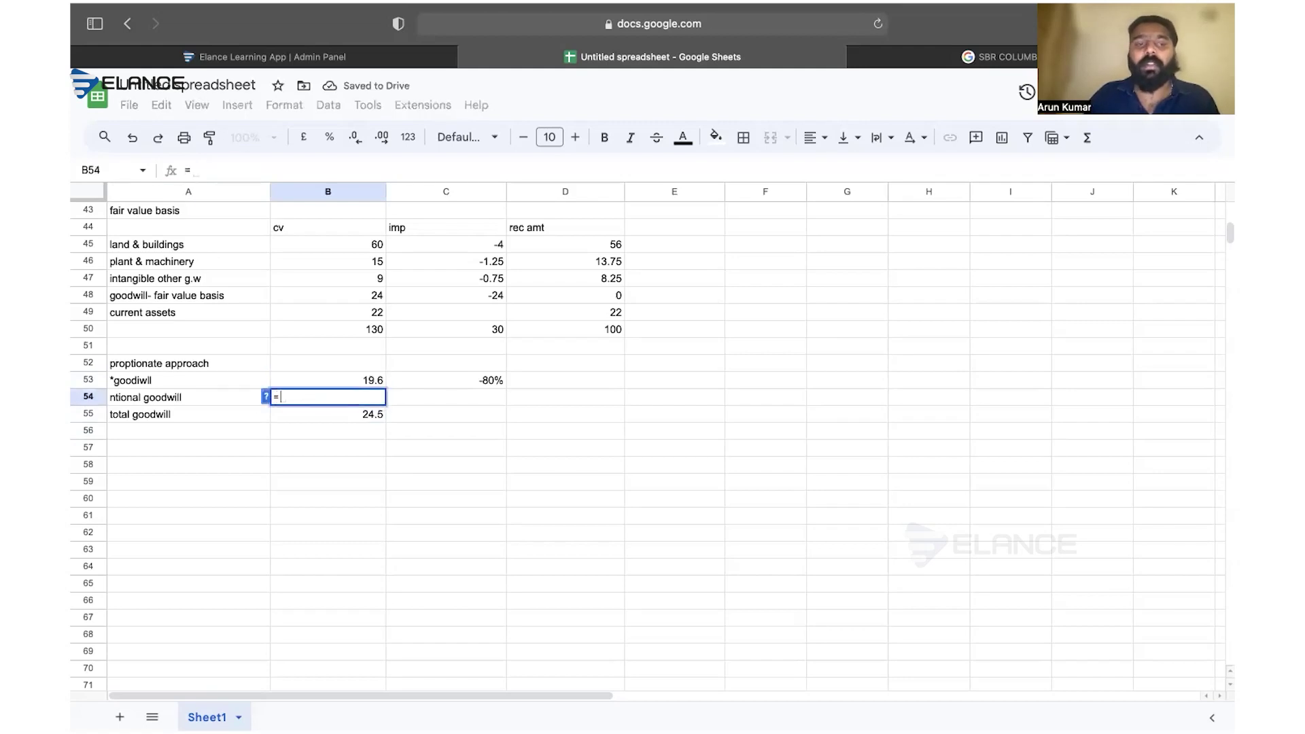
left_click(341, 416)
type("-")
left_click(347, 384)
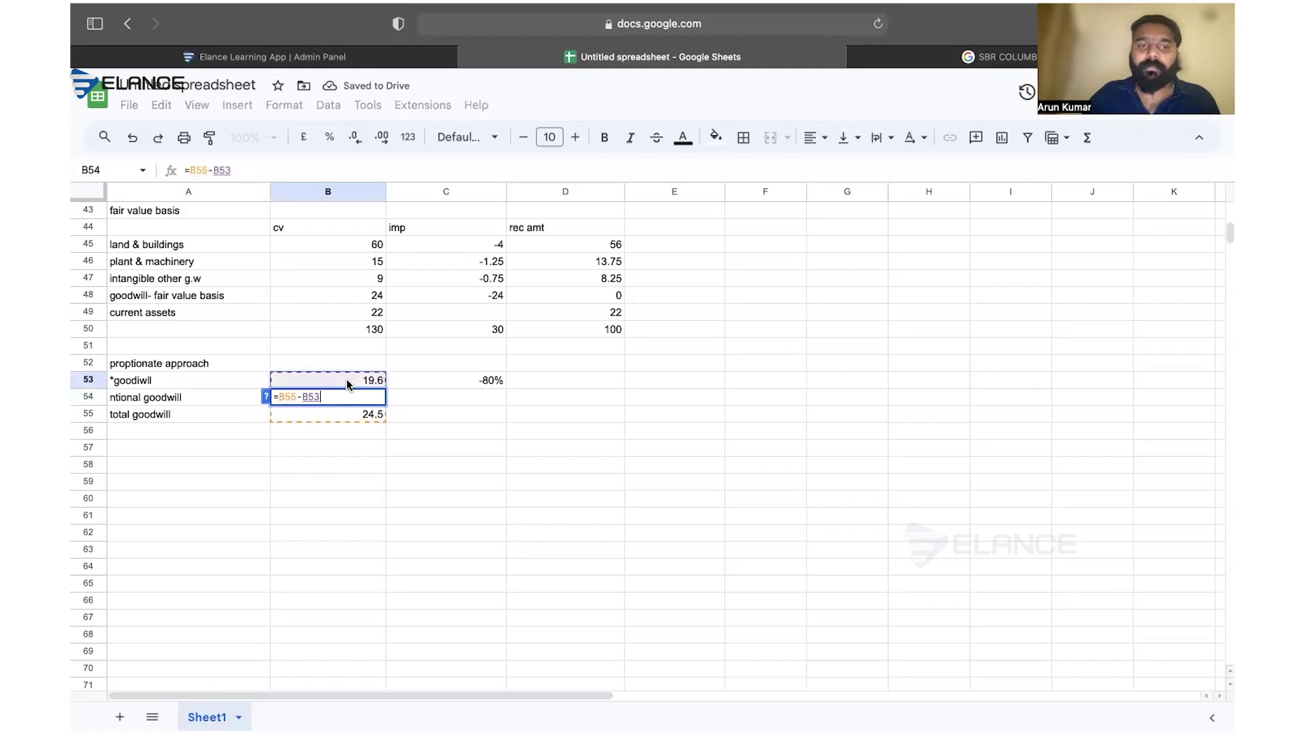
key("Return")
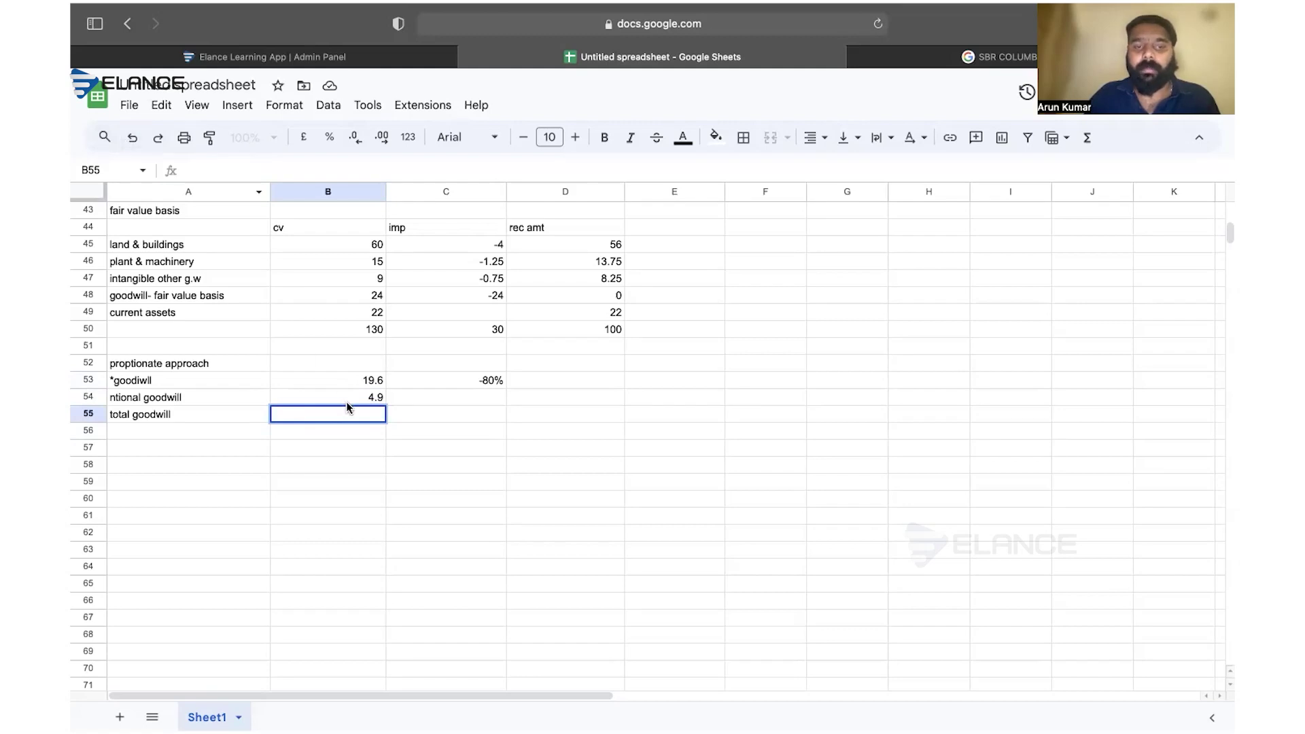
- Re-enter the total goodwill formula =19.6*100/80 in B55
type("=")
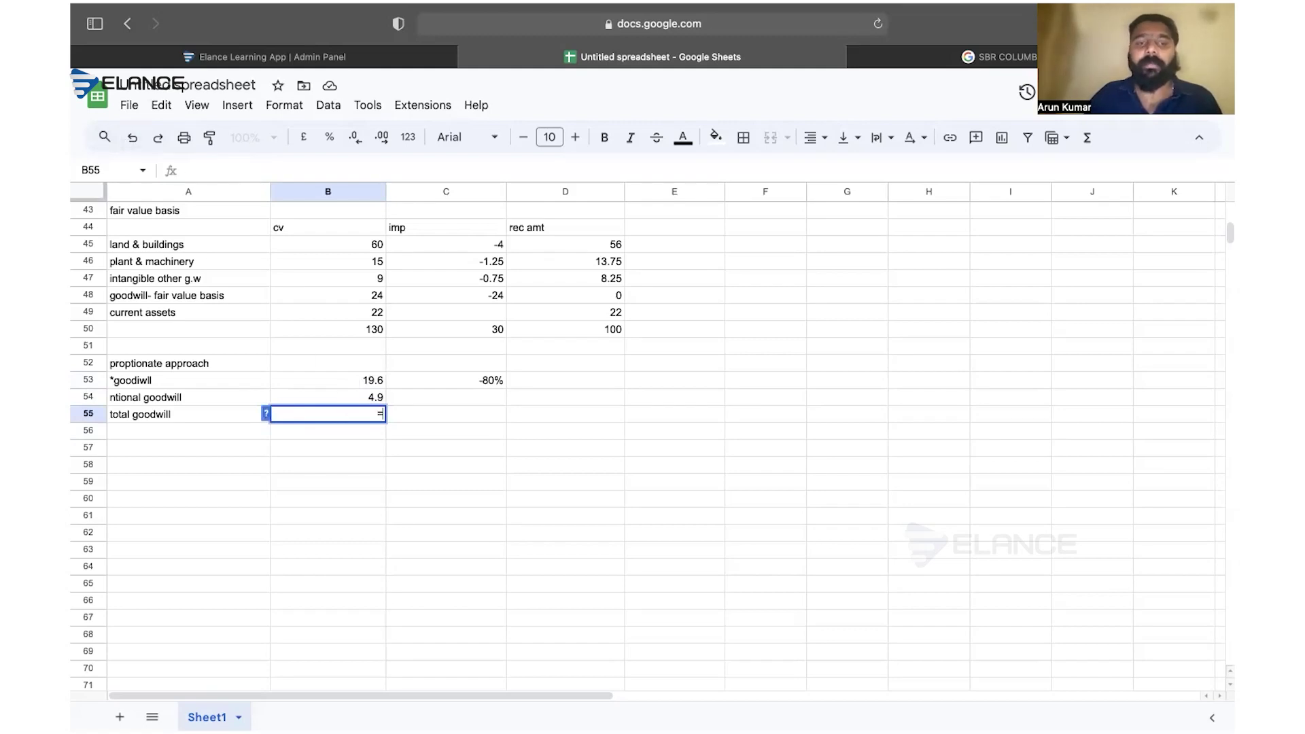
type("19.")
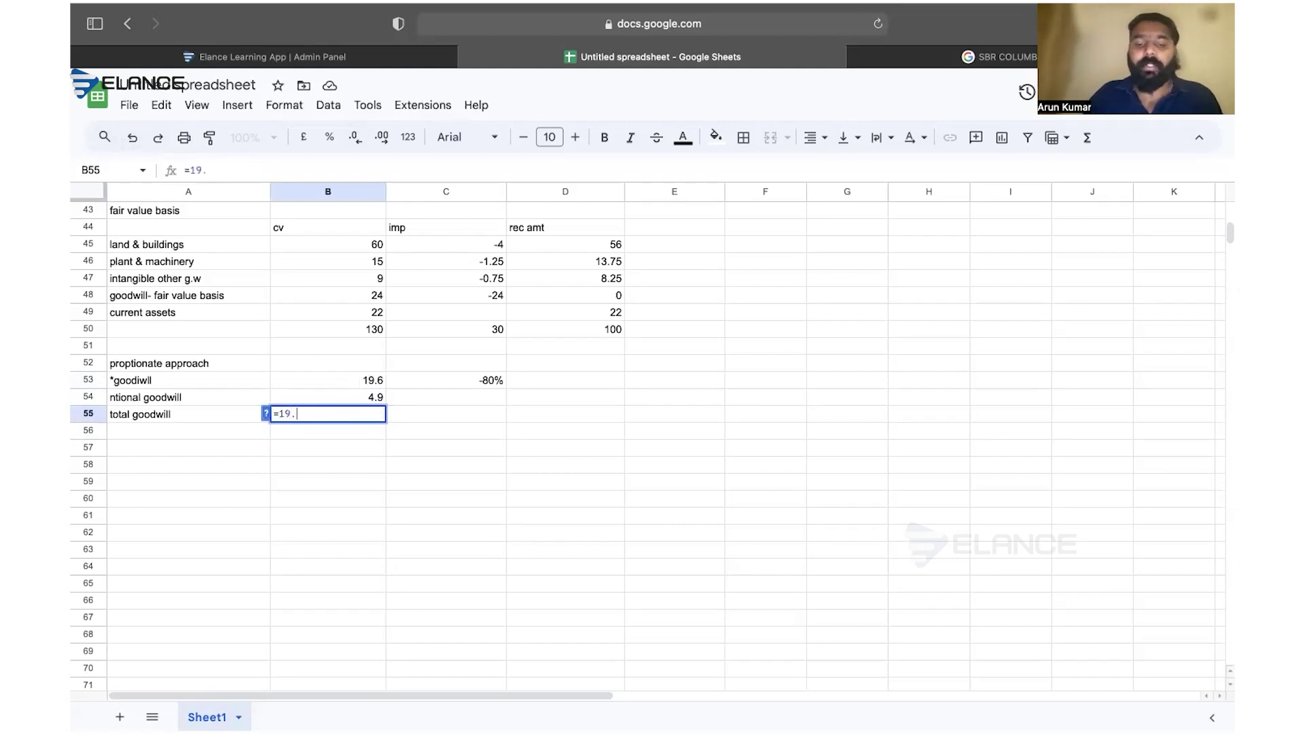
type("6*100/8")
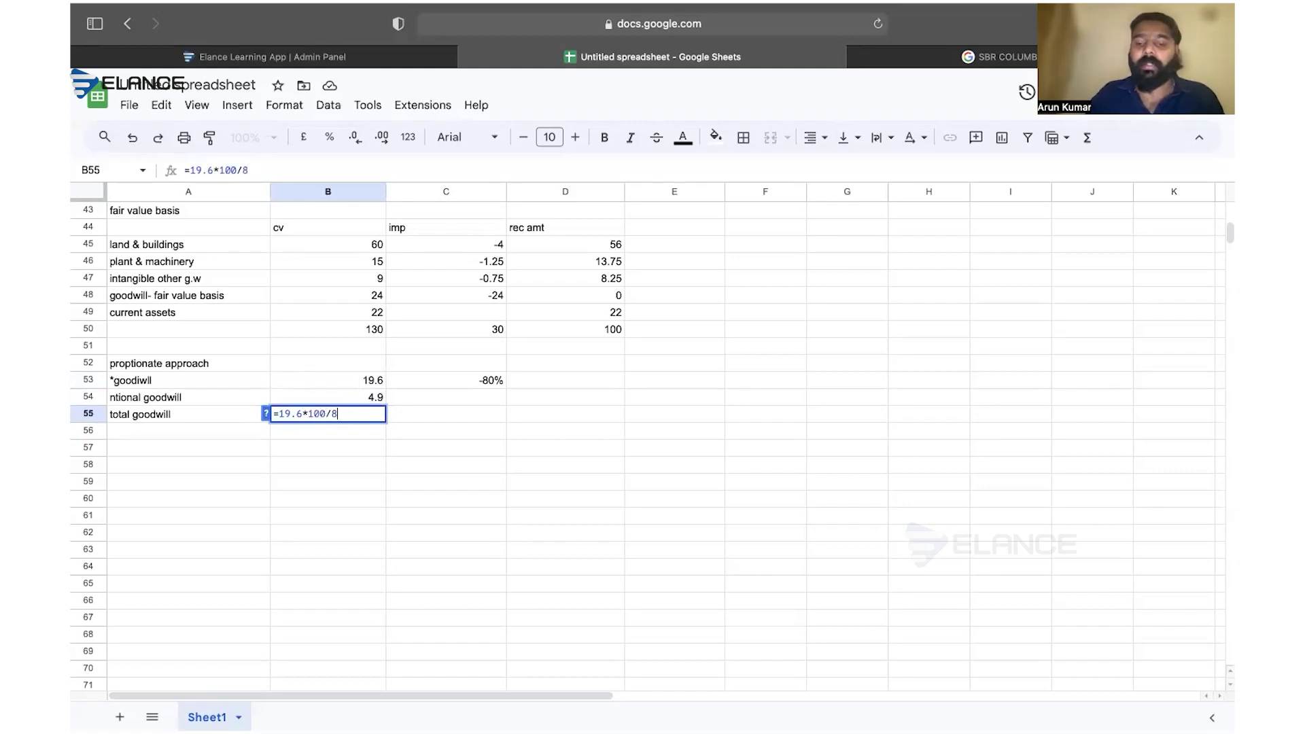
key("Return")
left_click(340, 468)
- Add the missing character to the notional goodwill label in A54 so it reads "n0tional goodwill"
left_click(116, 396)
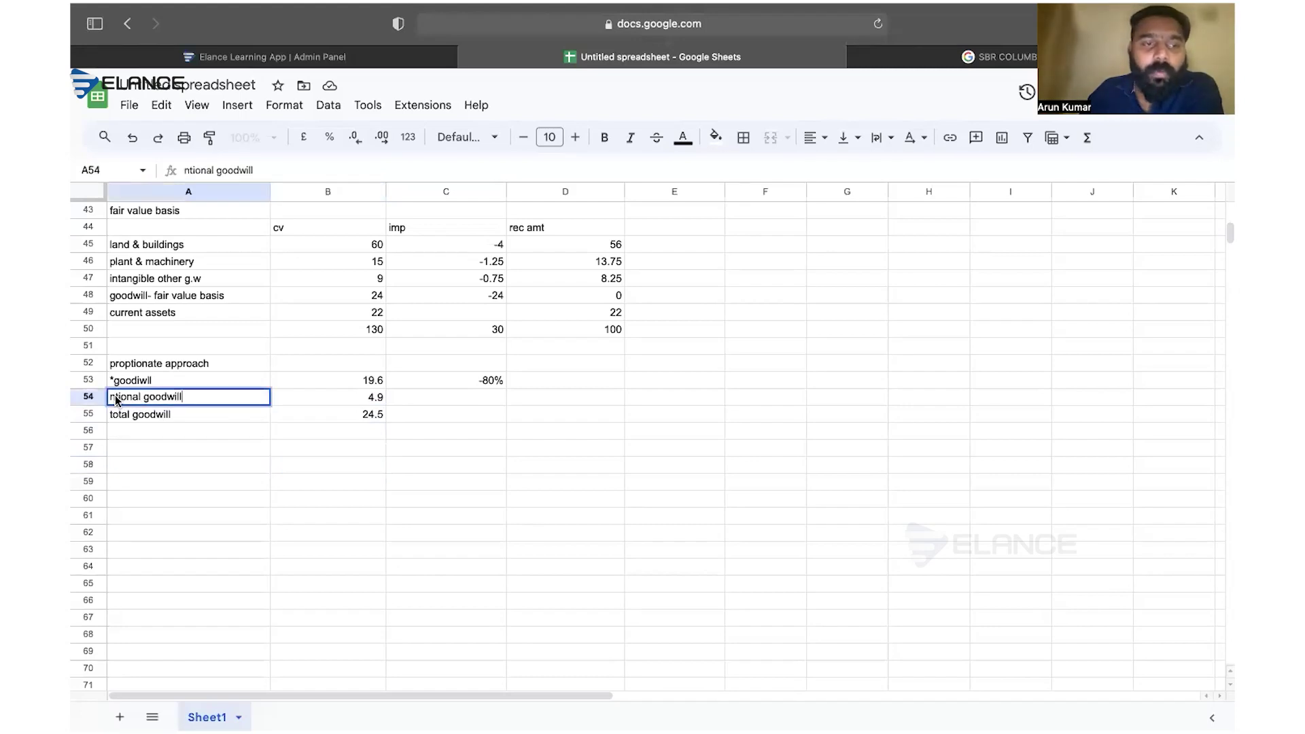
double_click(115, 396)
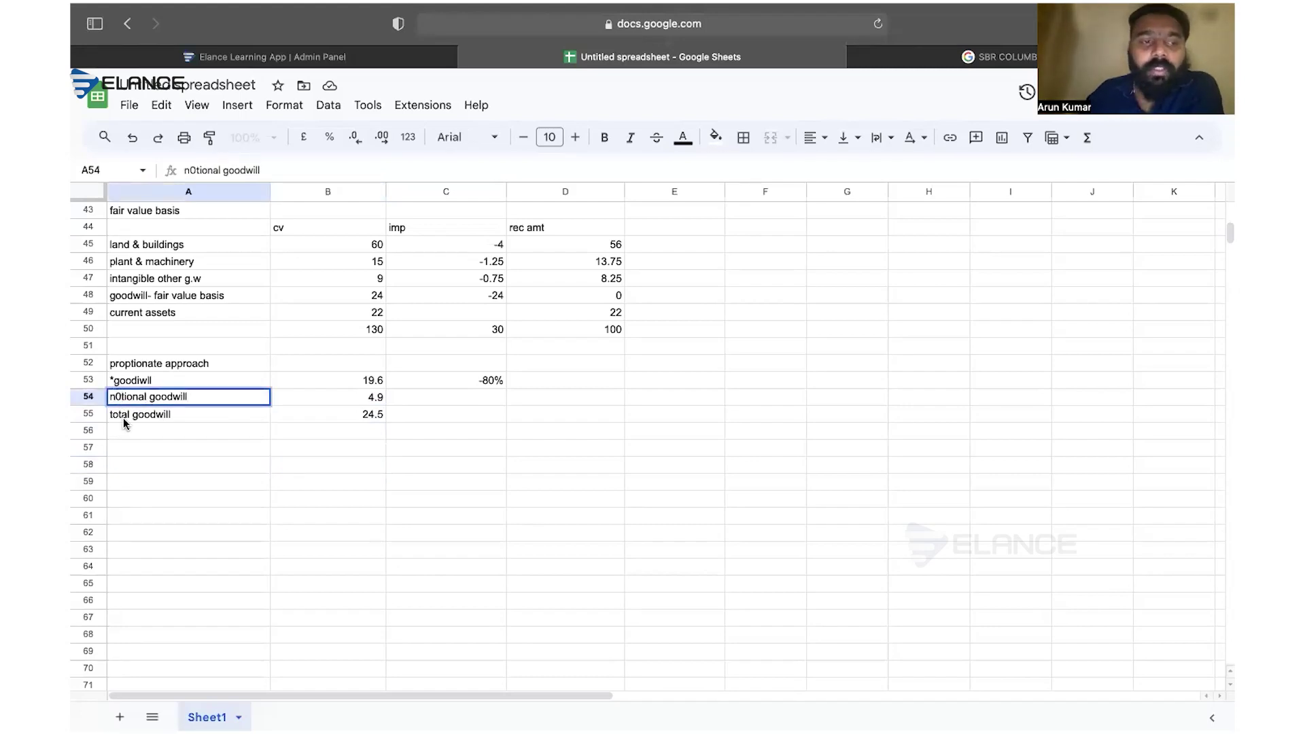
type("0")
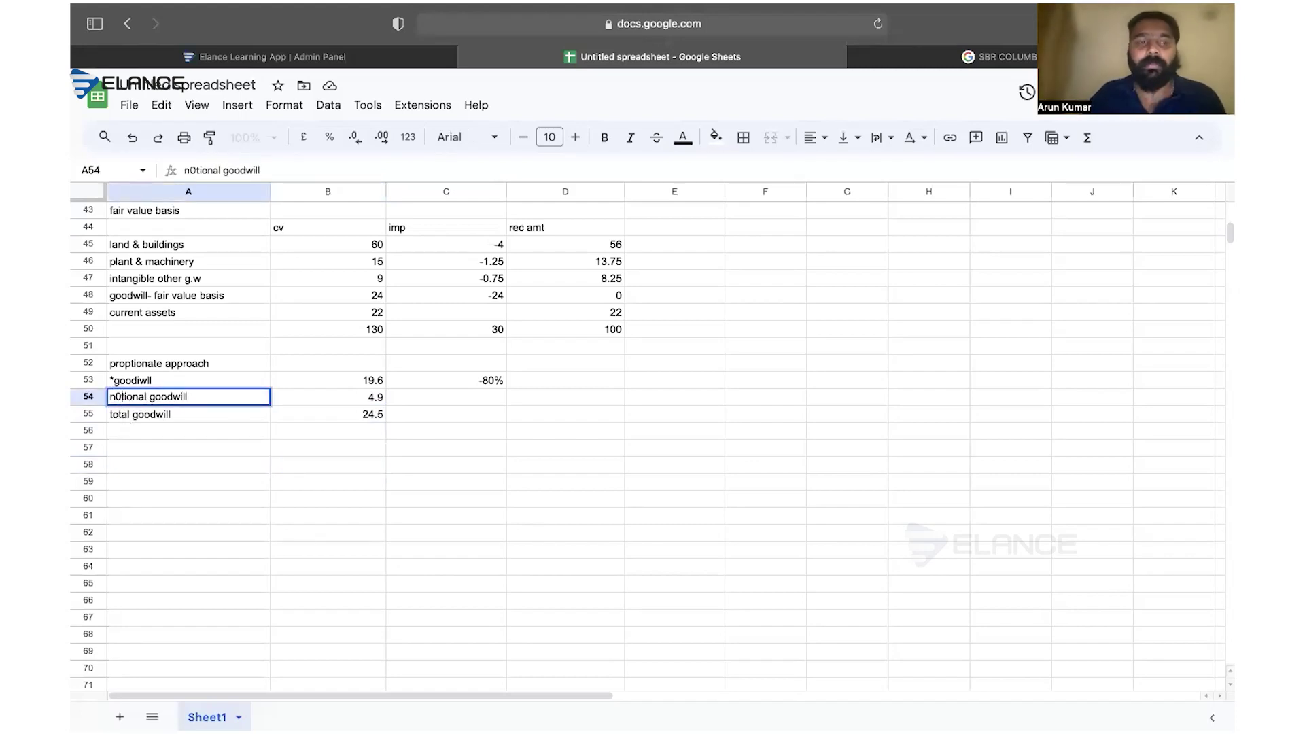
key("Return")
key("Delete")
type("o")
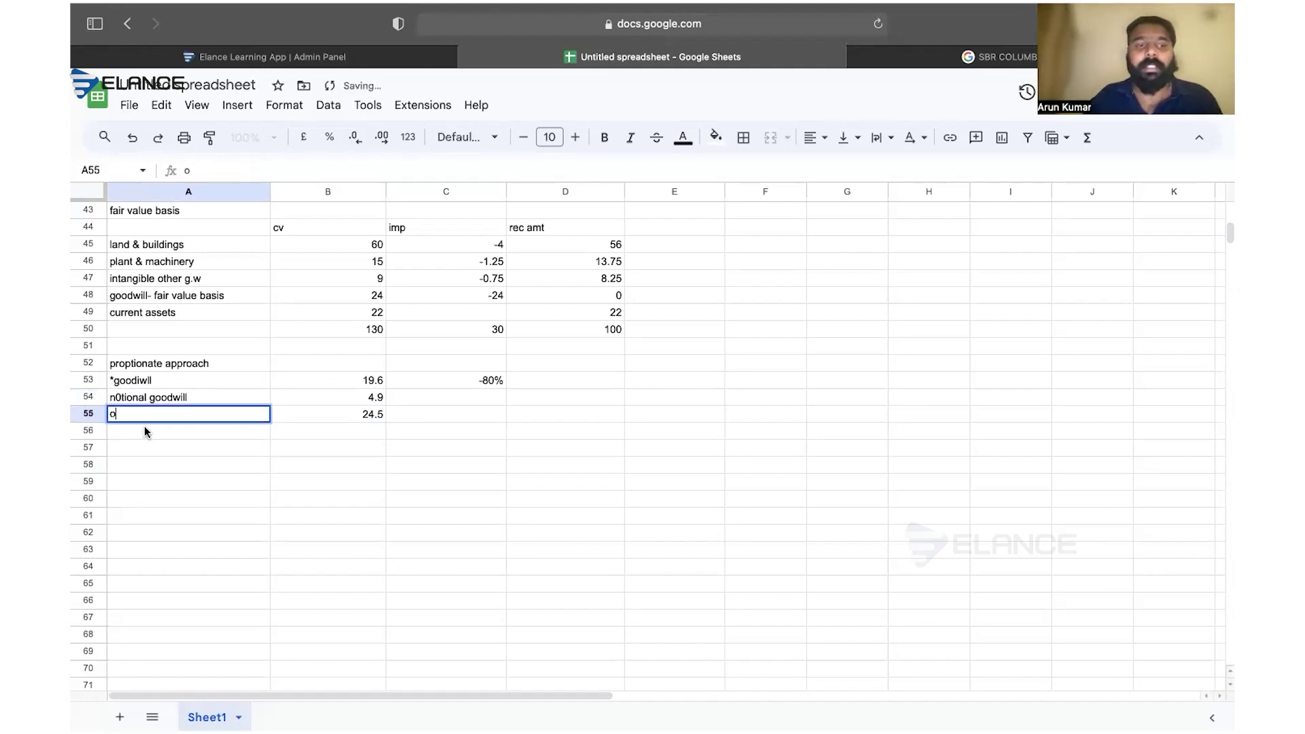
key("Escape")
left_click(182, 443)
left_click(193, 413)
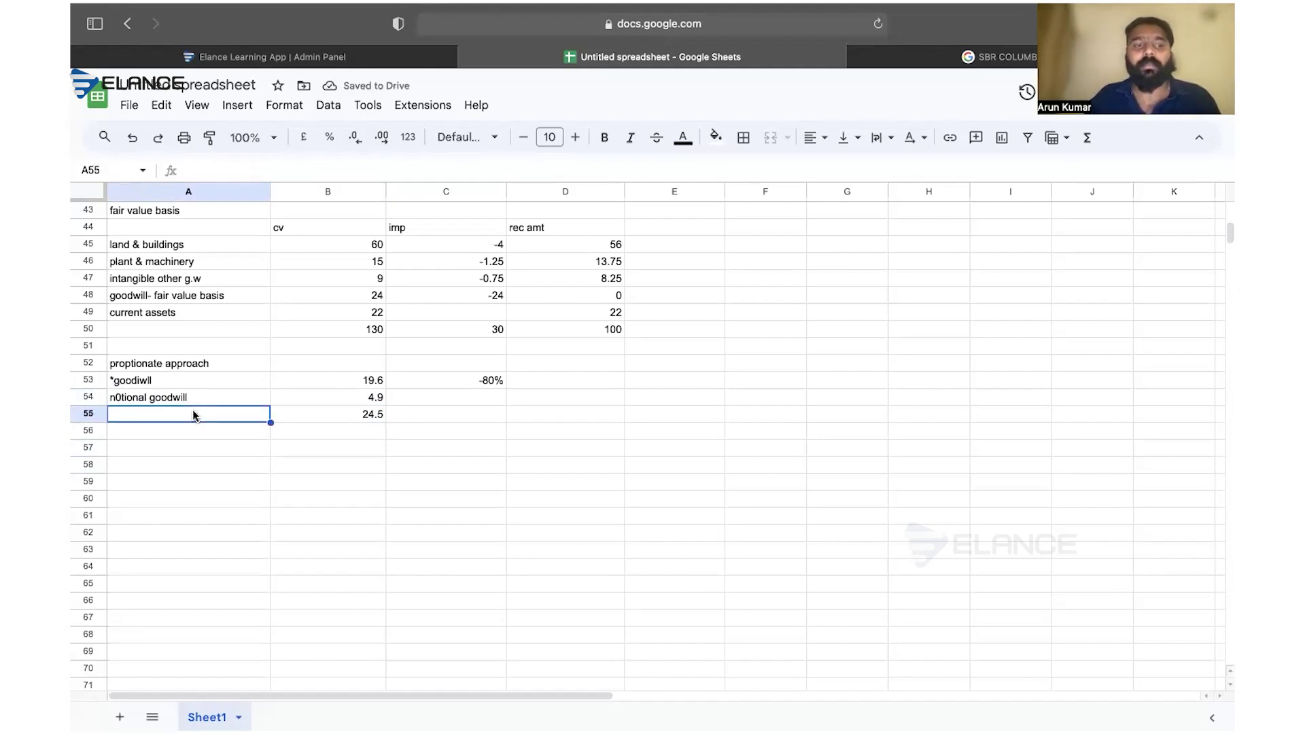
left_click(131, 138)
left_click(207, 465)
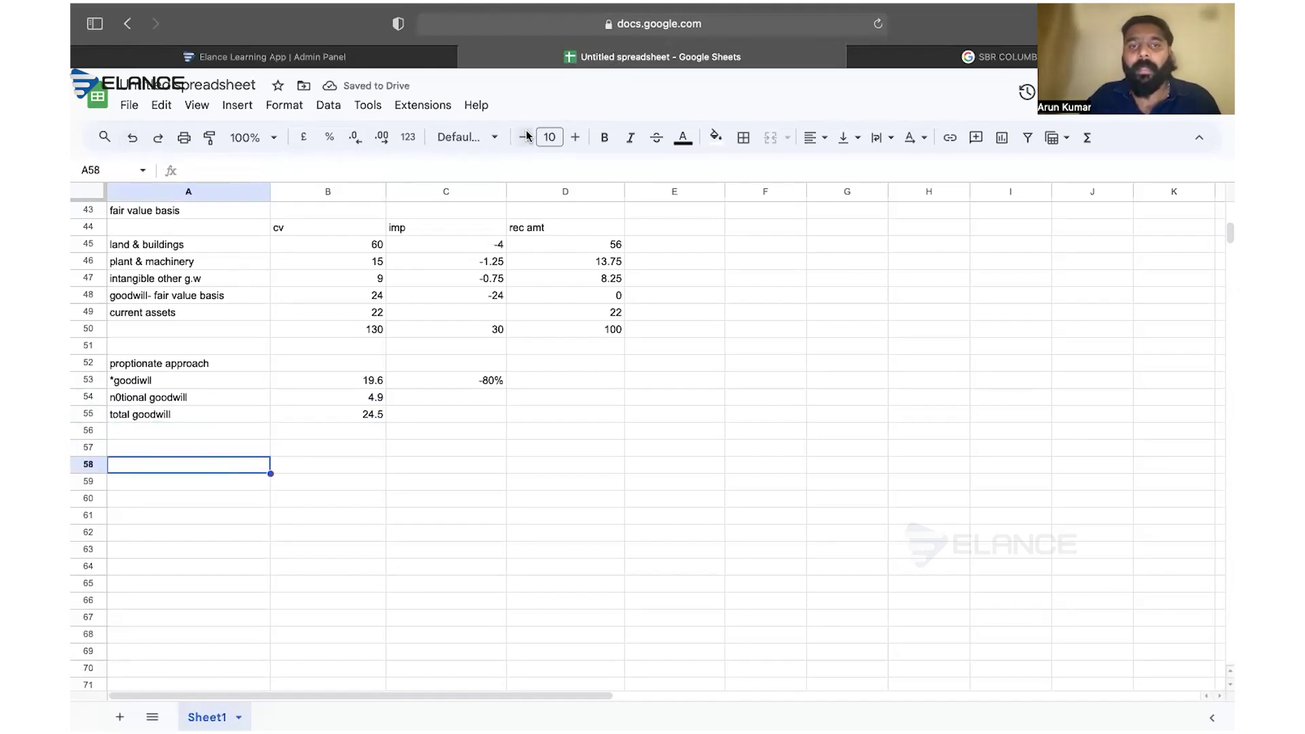
- Copy the asset labels and carrying values in A44:B50 of the fair value table and paste them at A57
scroll(315, 413, "down", 1)
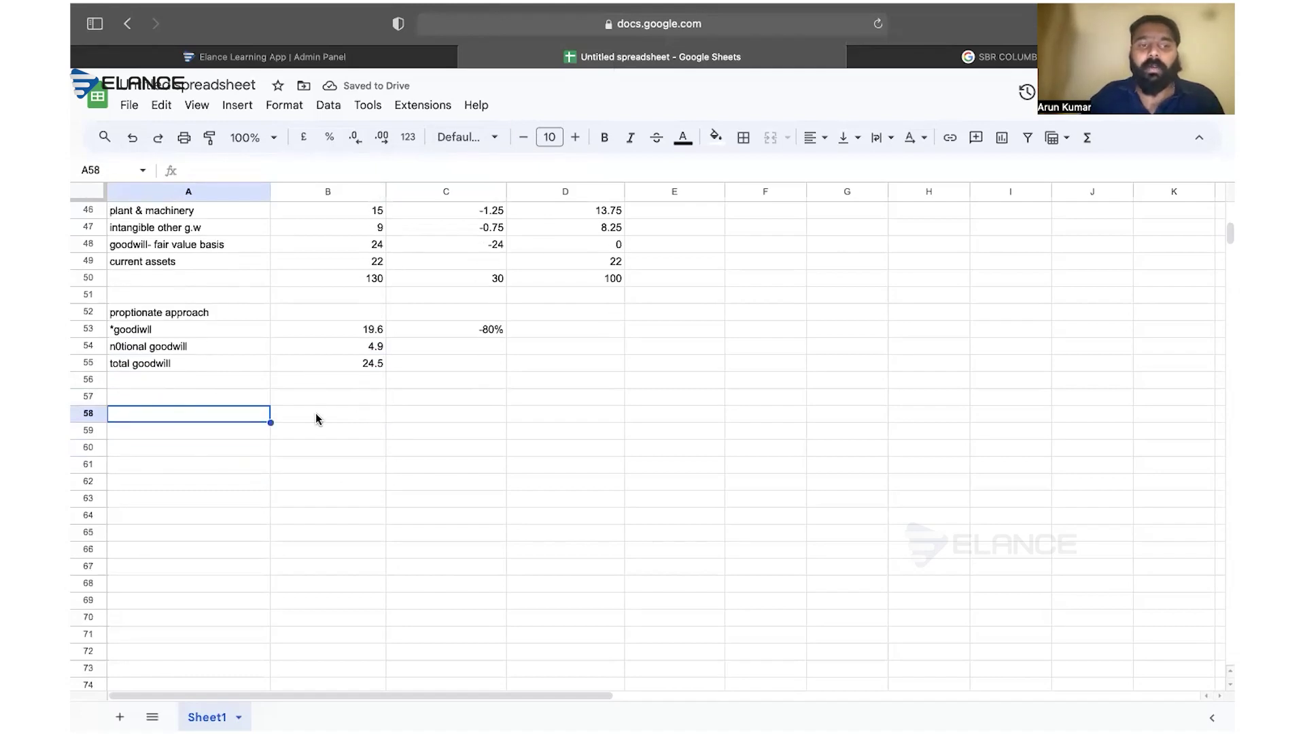
left_click(218, 400)
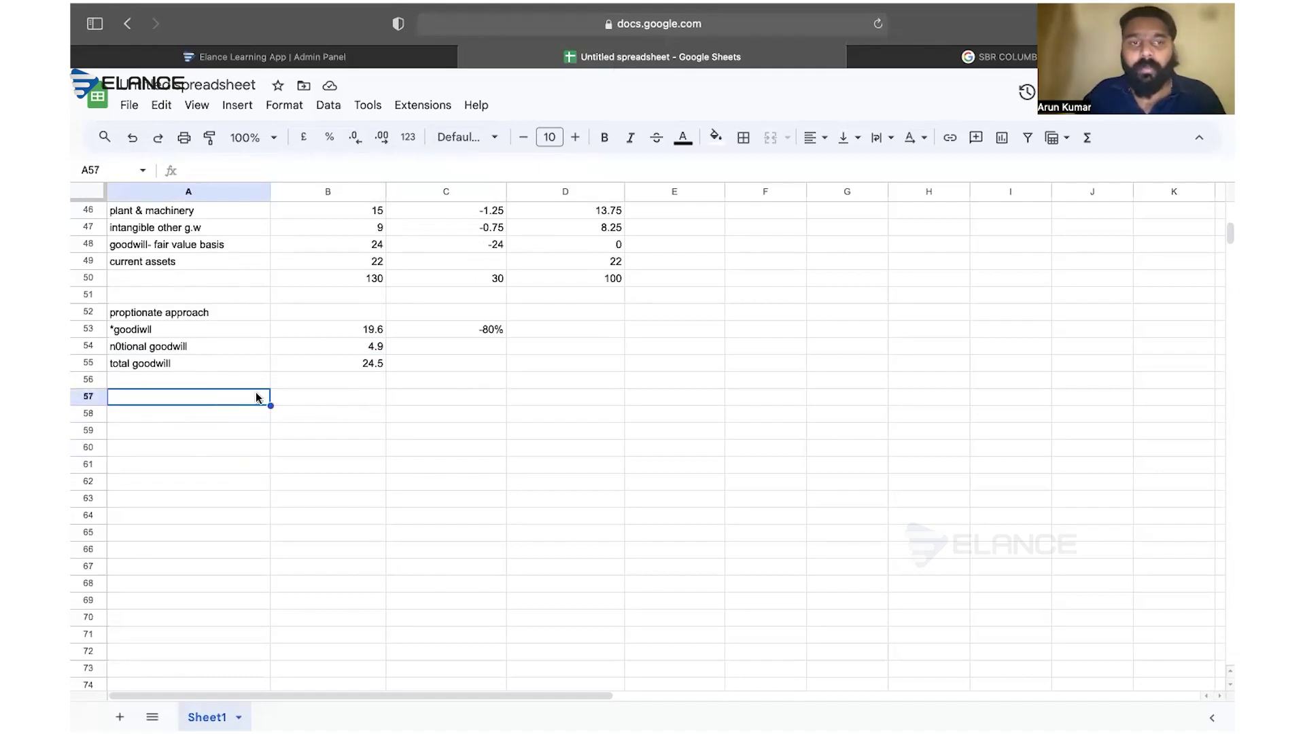
scroll(255, 397, "up", 2)
left_click_drag(170, 257, 353, 363)
key("ctrl+c")
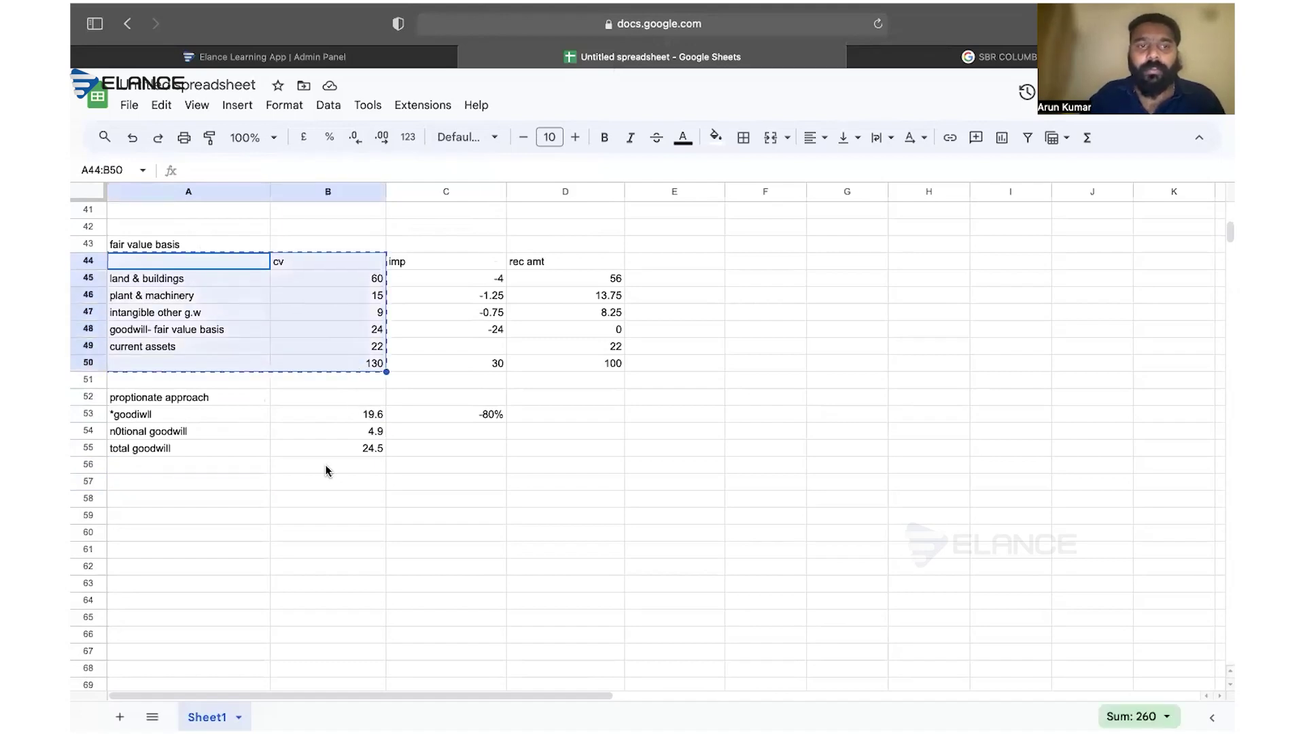
scroll(285, 451, "down", 2)
left_click(233, 430)
left_click(236, 403)
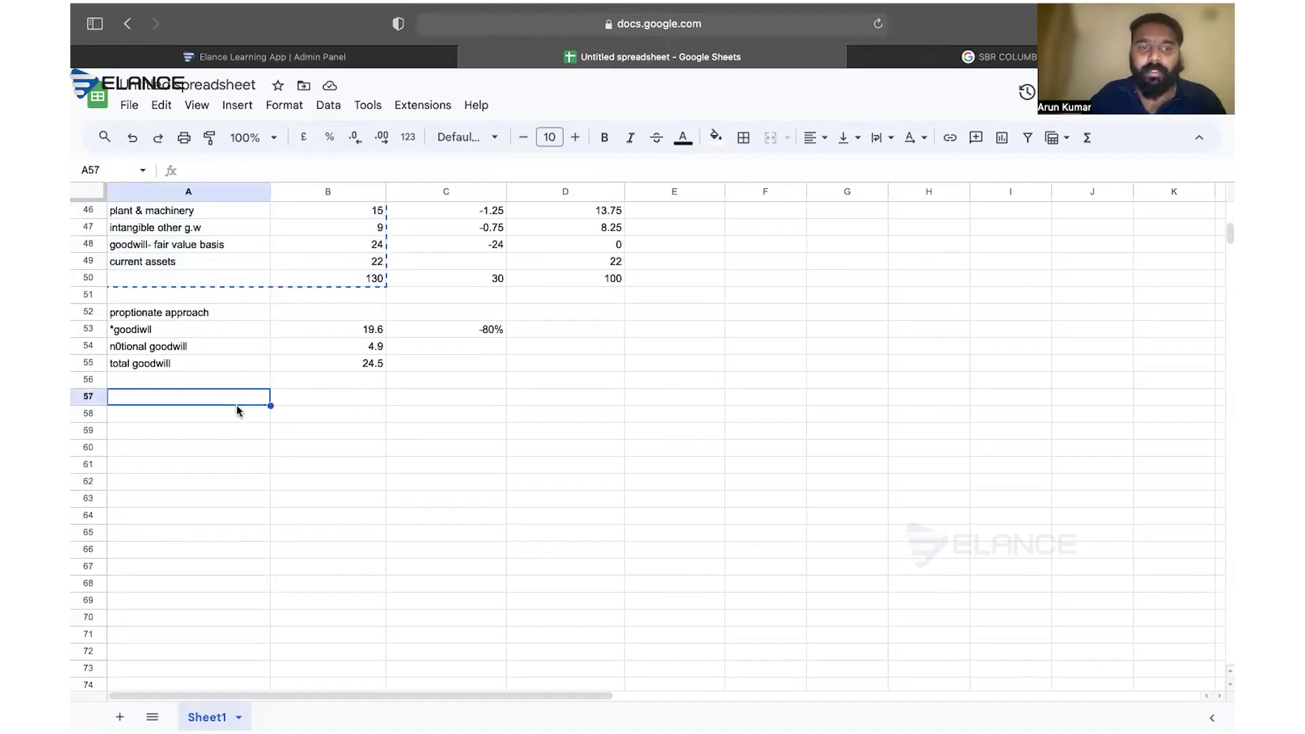
key("ctrl+v")
- Insert one row below the goodwill row 61 in the copied table
left_click(238, 449)
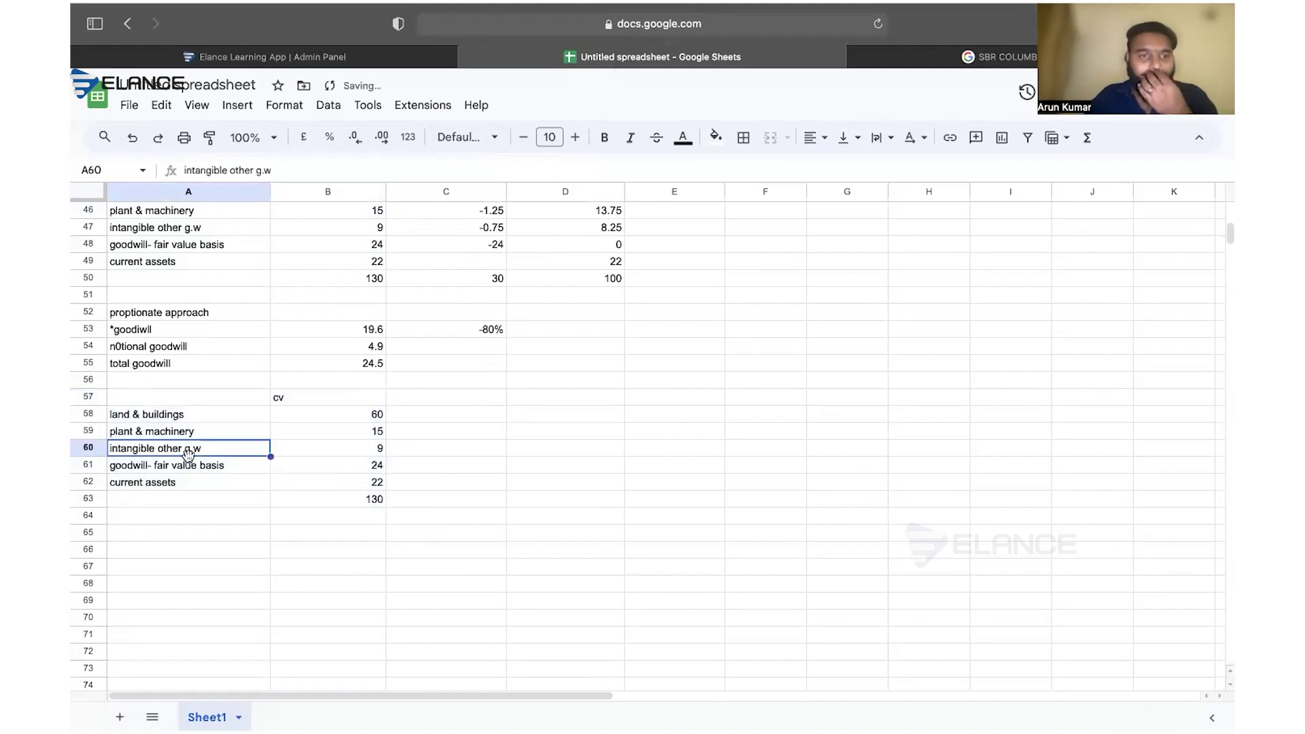
left_click_drag(156, 469, 292, 465)
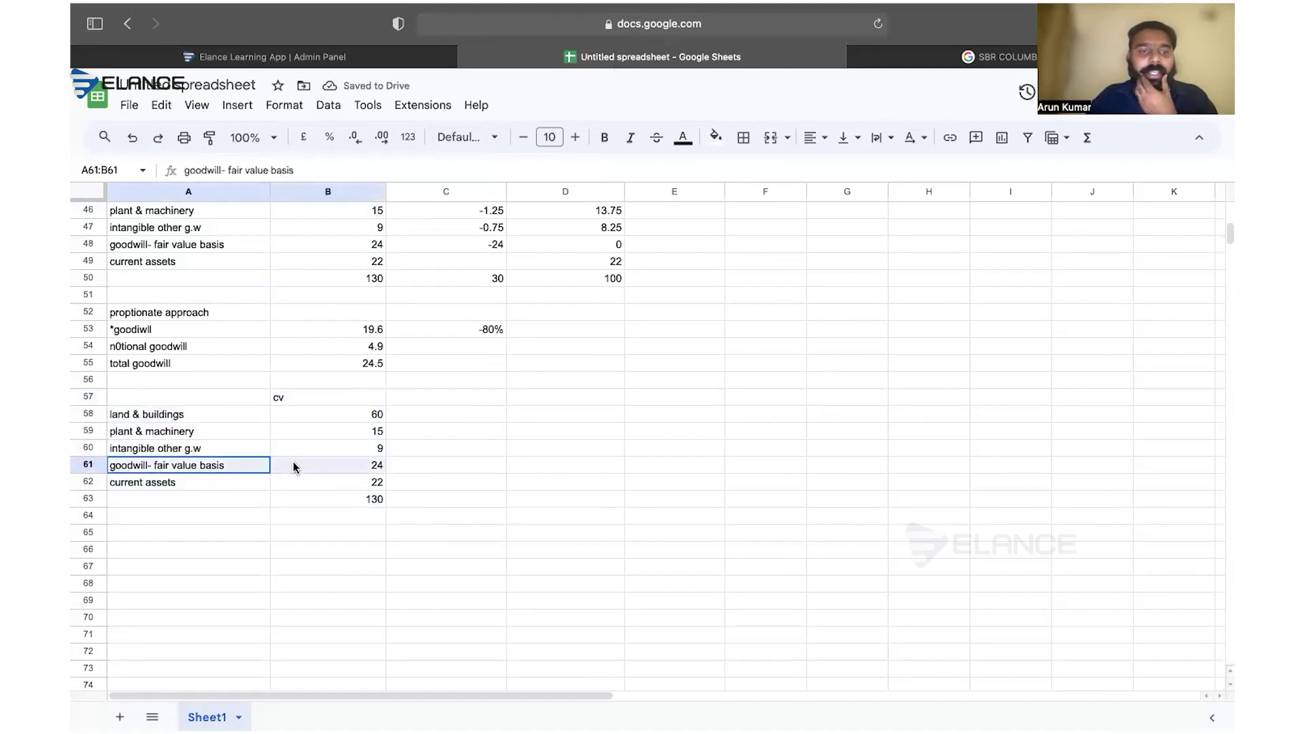
left_click(237, 104)
mouse_move(265, 160)
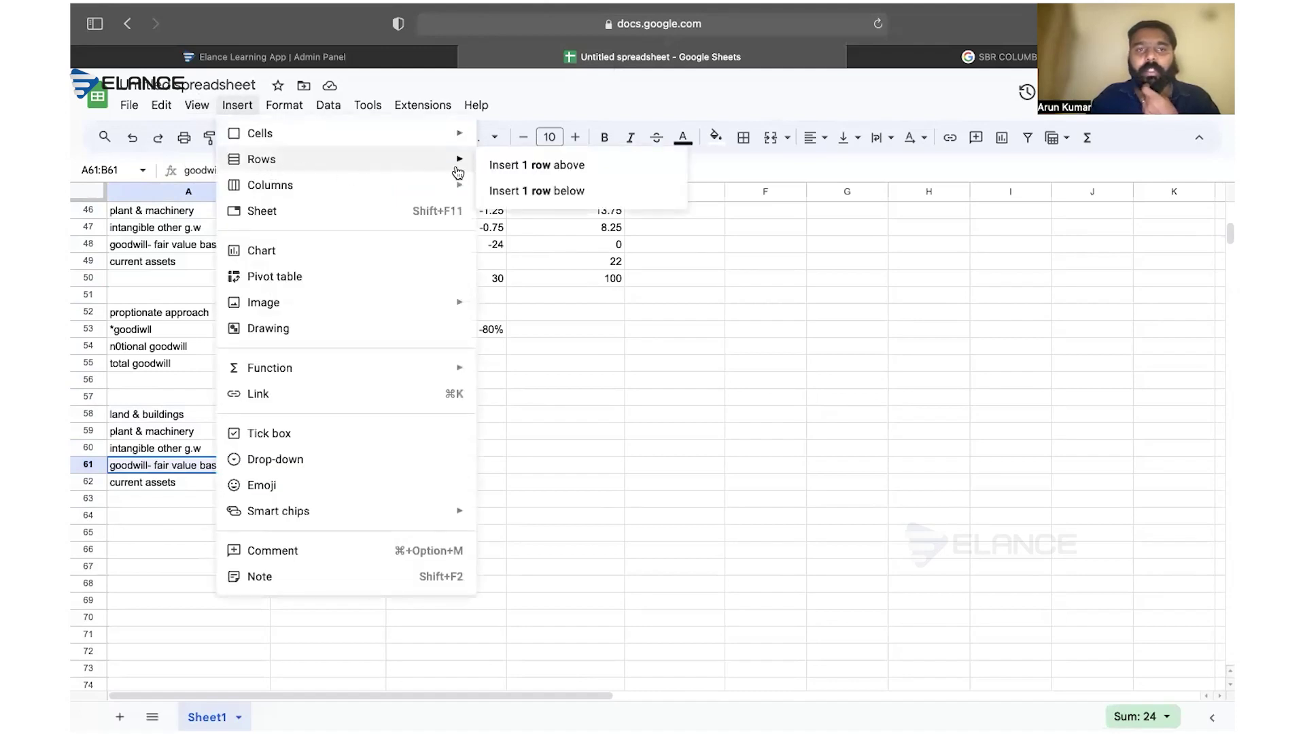
left_click(537, 196)
- Change the goodwill label in A61 to "goodwill- proptionate"
double_click(218, 464)
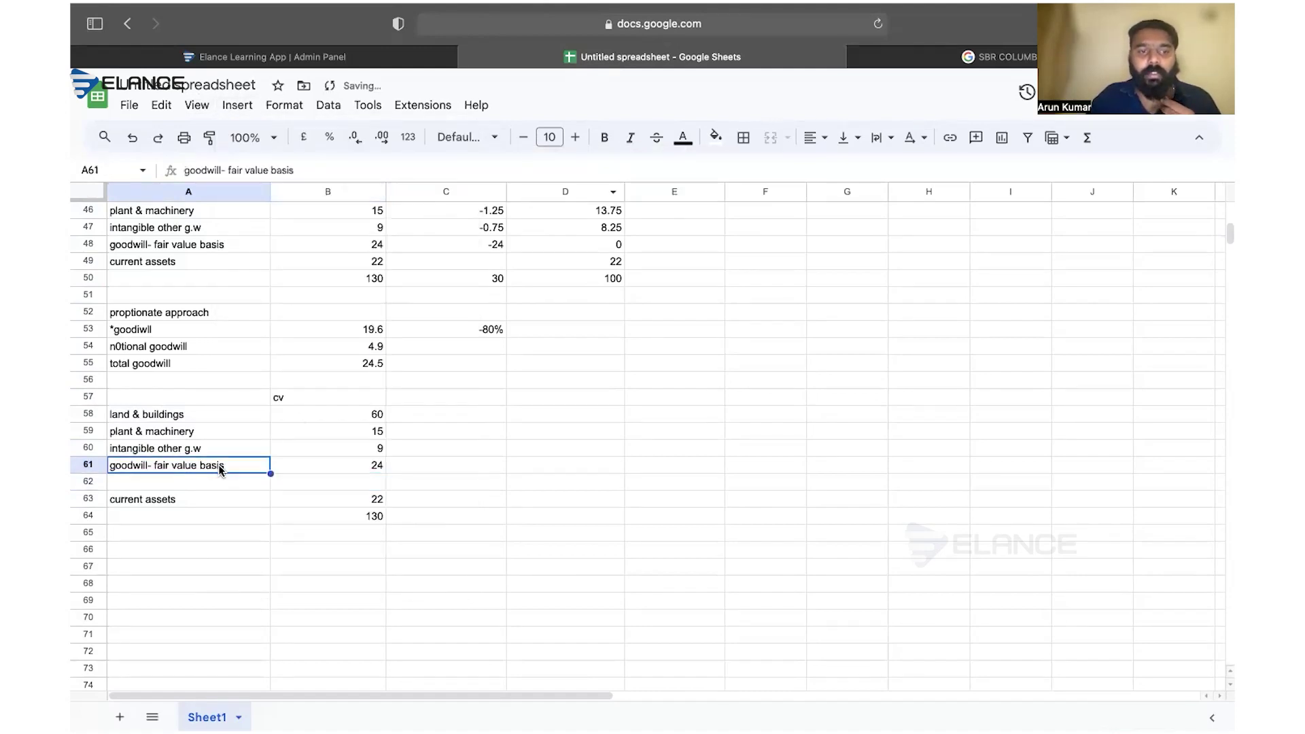
key("BackSpace")
key("BackSpace")
key("BackSpace")
key("BackSpace")
key("BackSpace")
key("BackSpace")
key("BackSpace")
key("BackSpace")
key("BackSpace")
key("BackSpace")
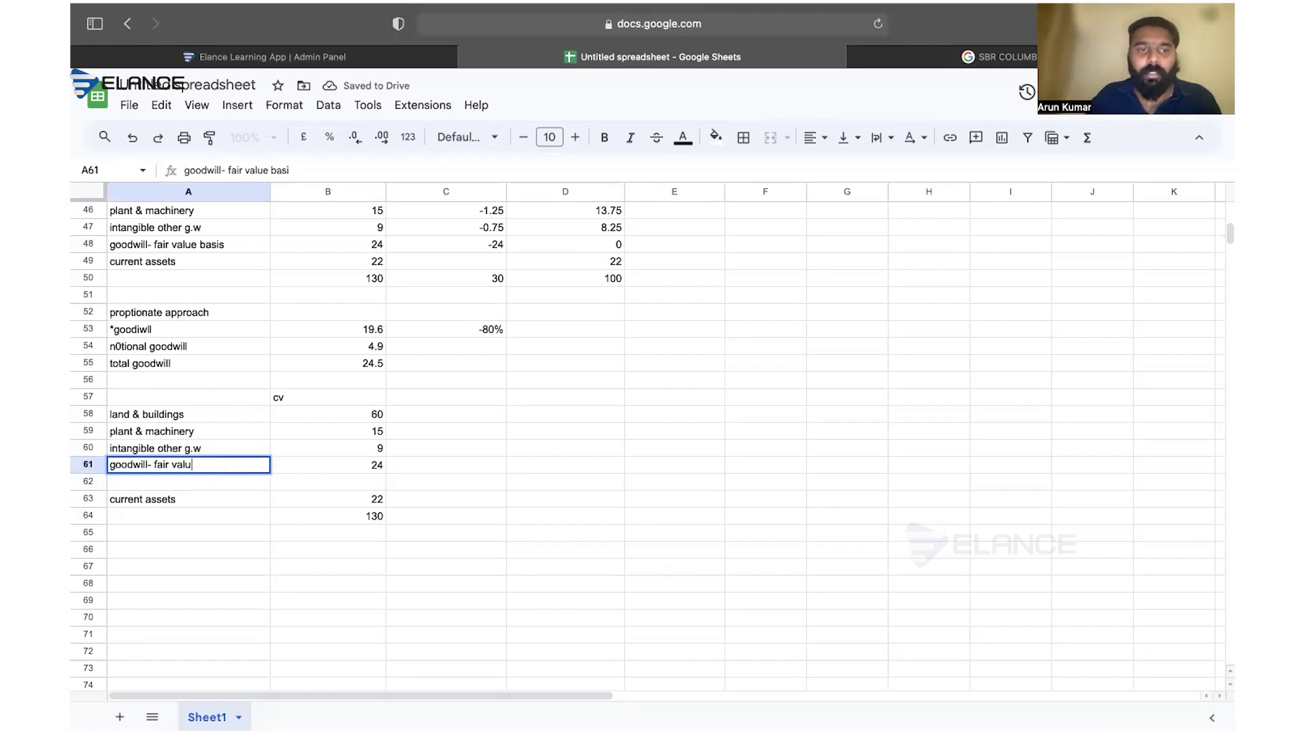
key("BackSpace")
key("BackSpace")
key("BackSpace")
key("BackSpace")
key("BackSpace")
key("BackSpace")
type("proption")
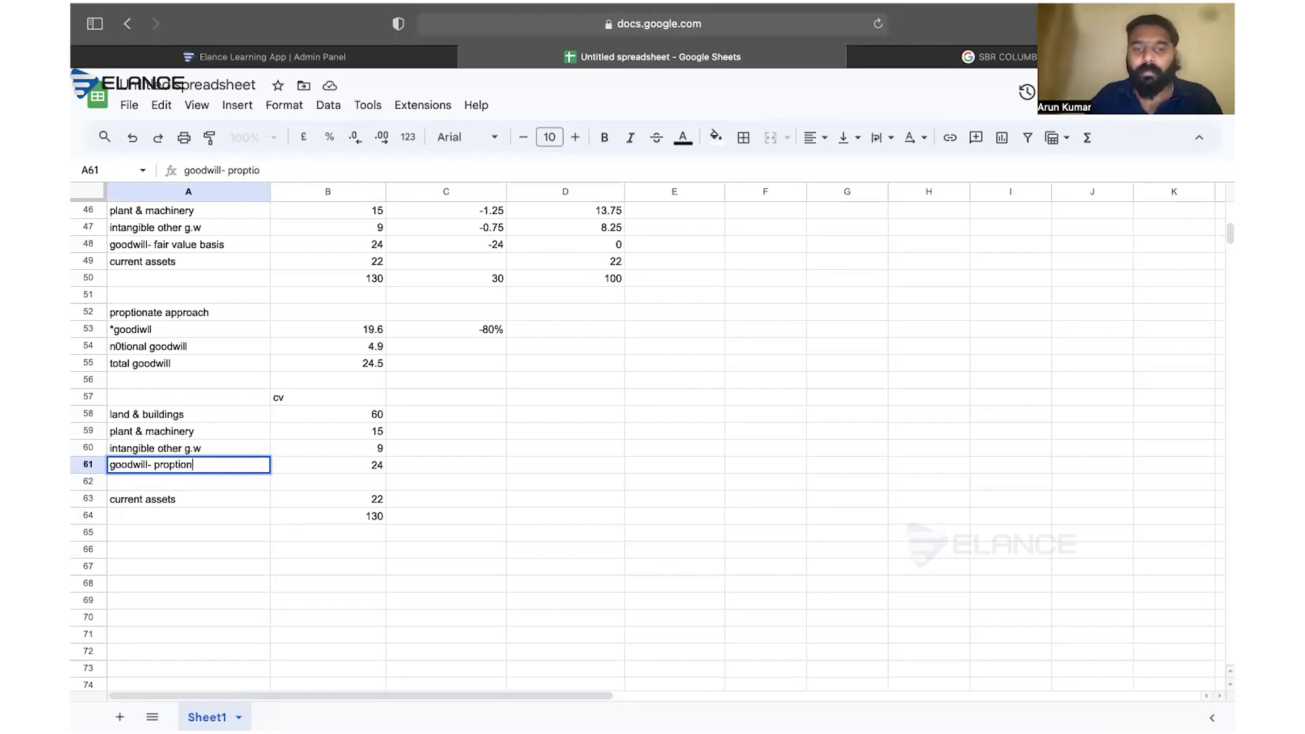
type("ate")
- Replace the goodwill carrying value in B61 with =19.6
left_click(346, 468)
key("Delete")
type("=19.6")
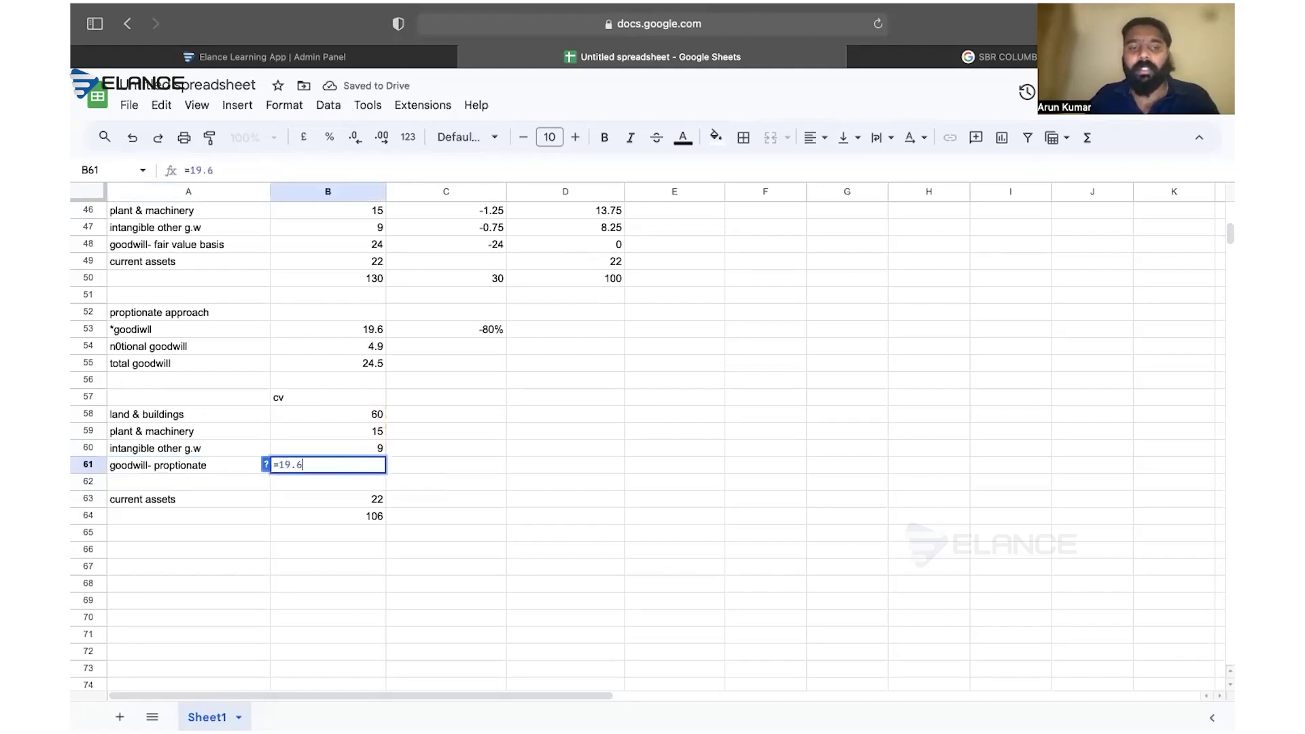
key("Return")
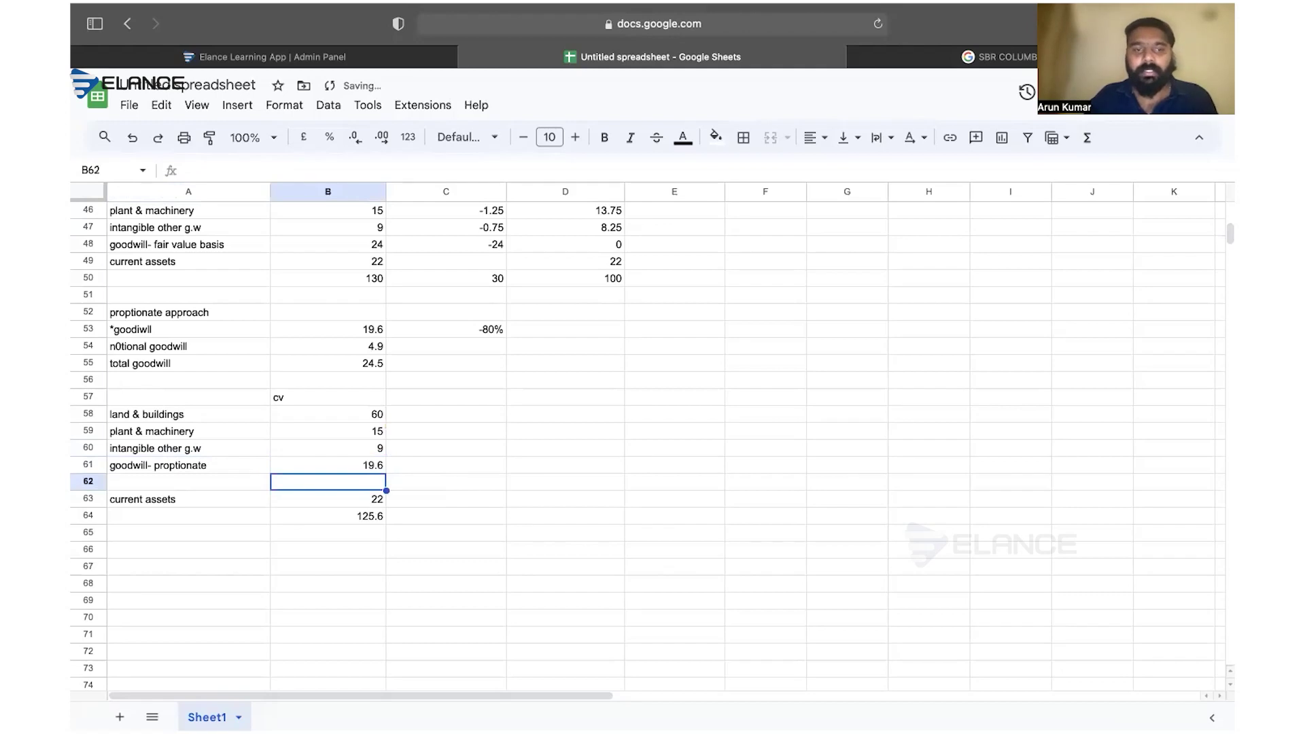
- Label A62 "notoional g/w" and link its carrying value in B62 to the notional goodwill with =B54
left_click(234, 485)
type("noto")
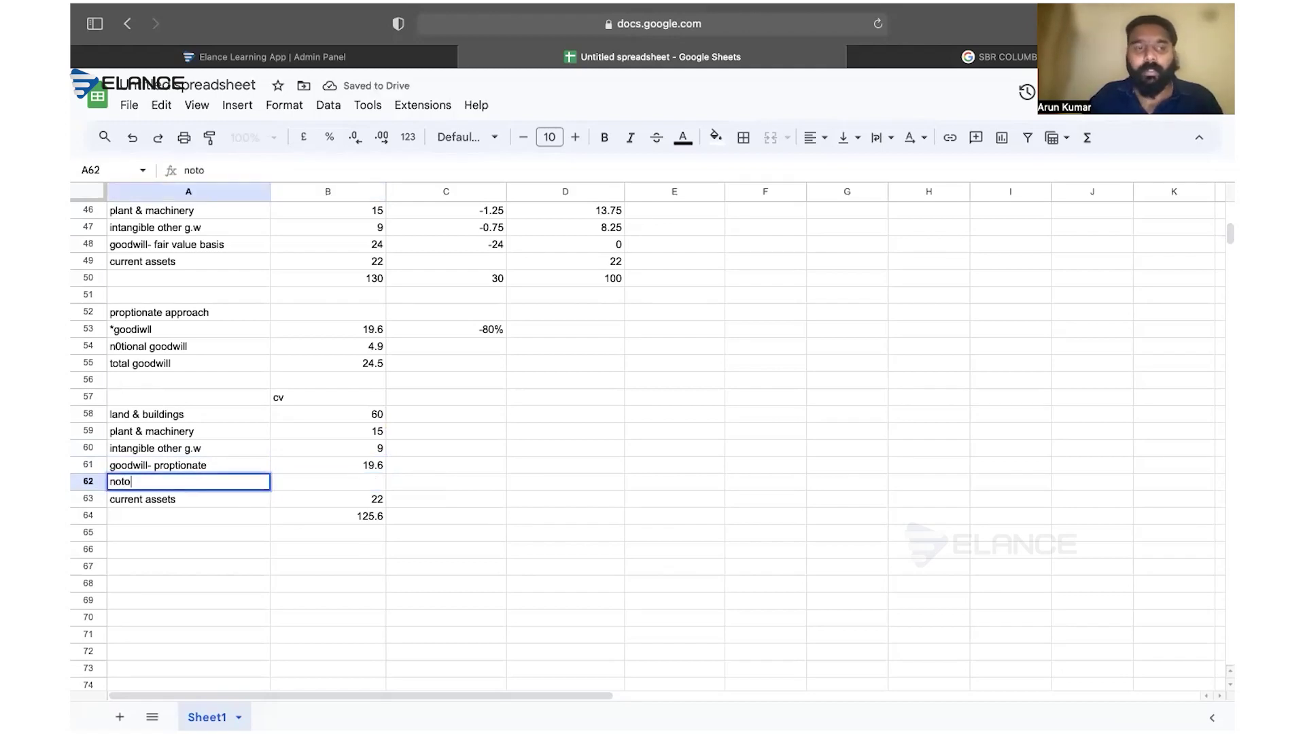
type("ional ")
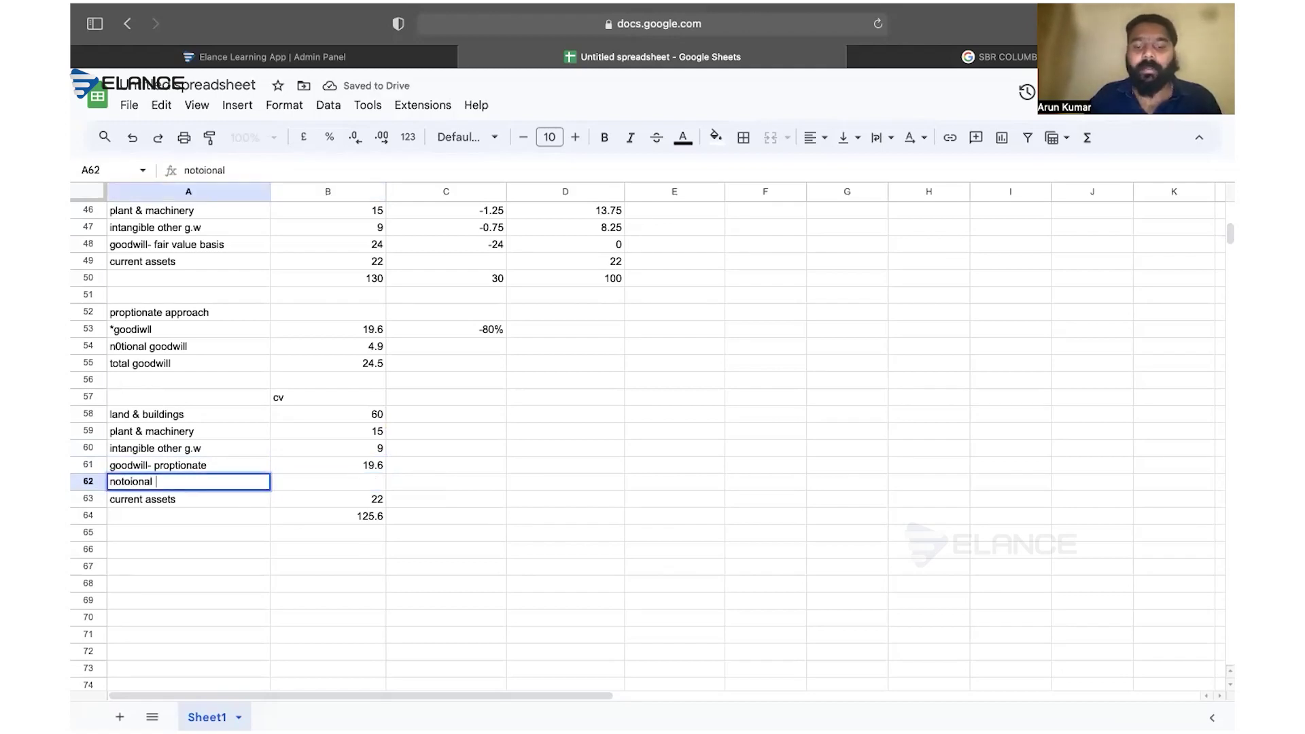
type("g/w")
left_click(361, 481)
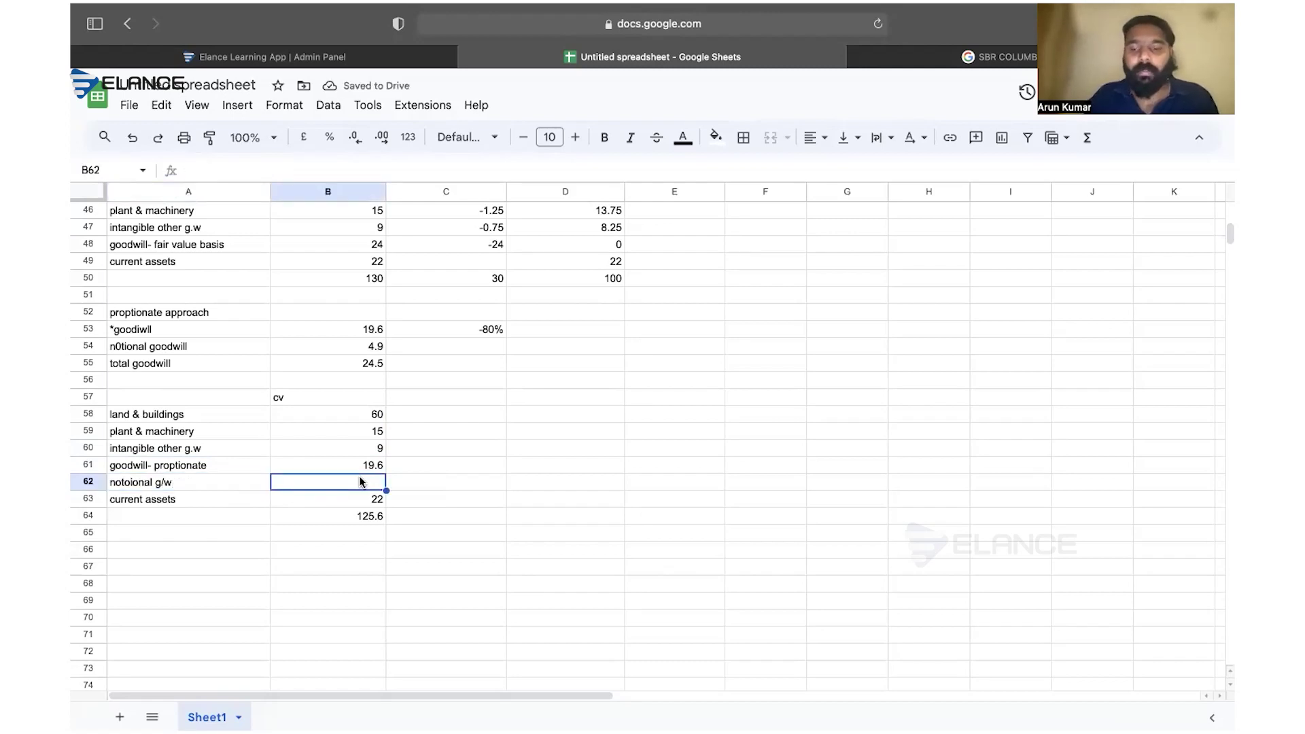
type("=")
left_click(367, 333)
left_click(368, 347)
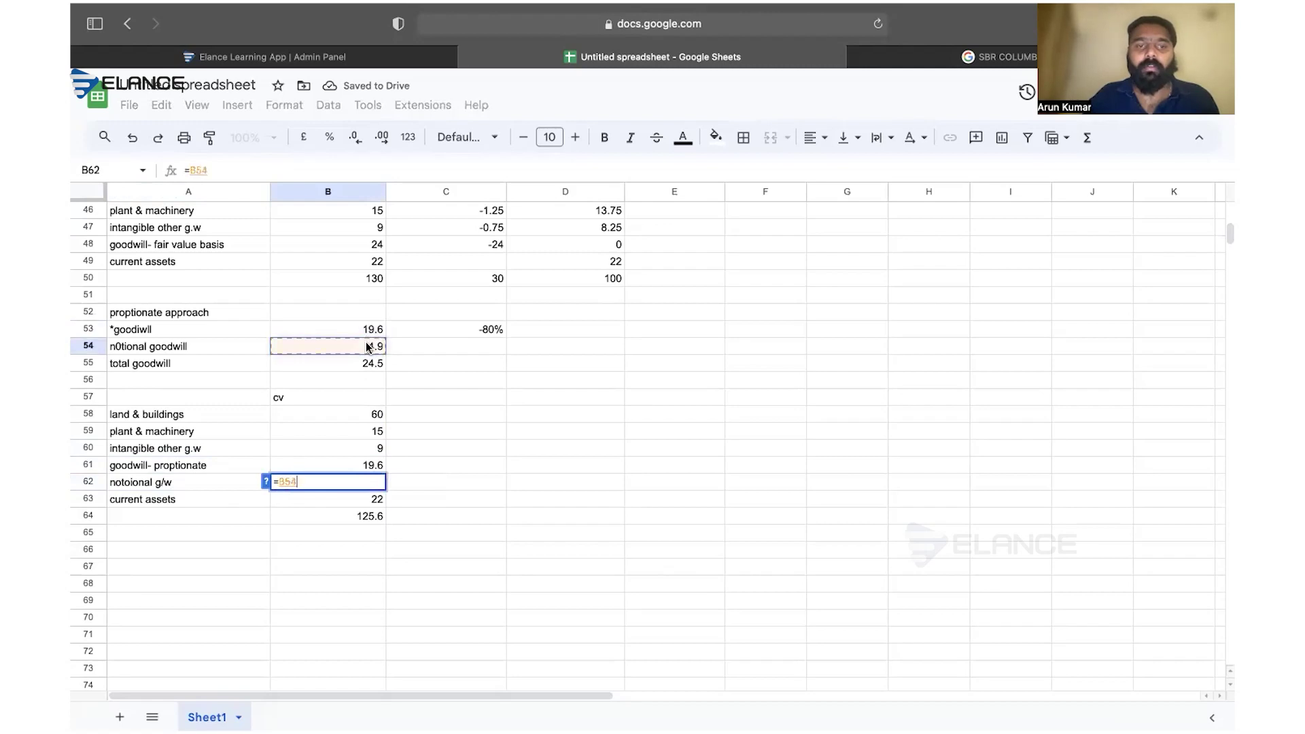
key("Return")
- Check the carrying value sum in B64 and label its row "total" in A64
scroll(323, 462, "down", 1)
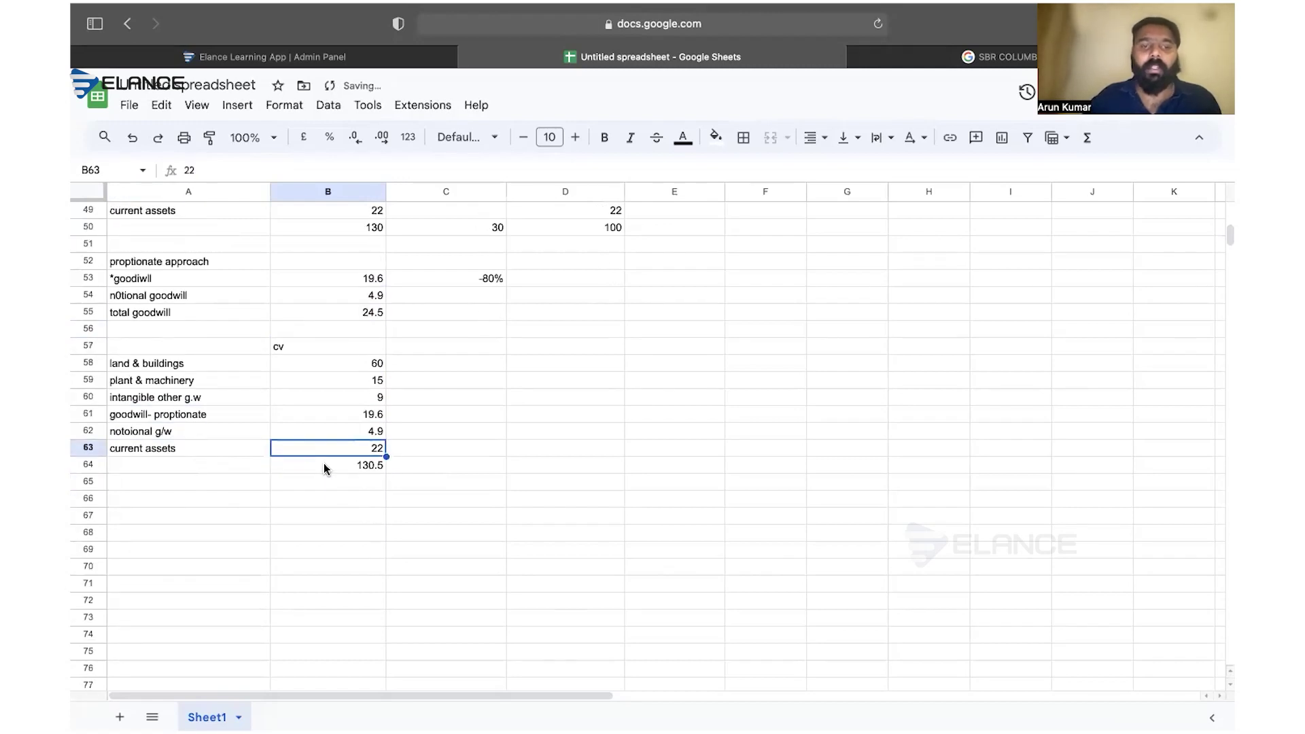
double_click(361, 465)
key("Return")
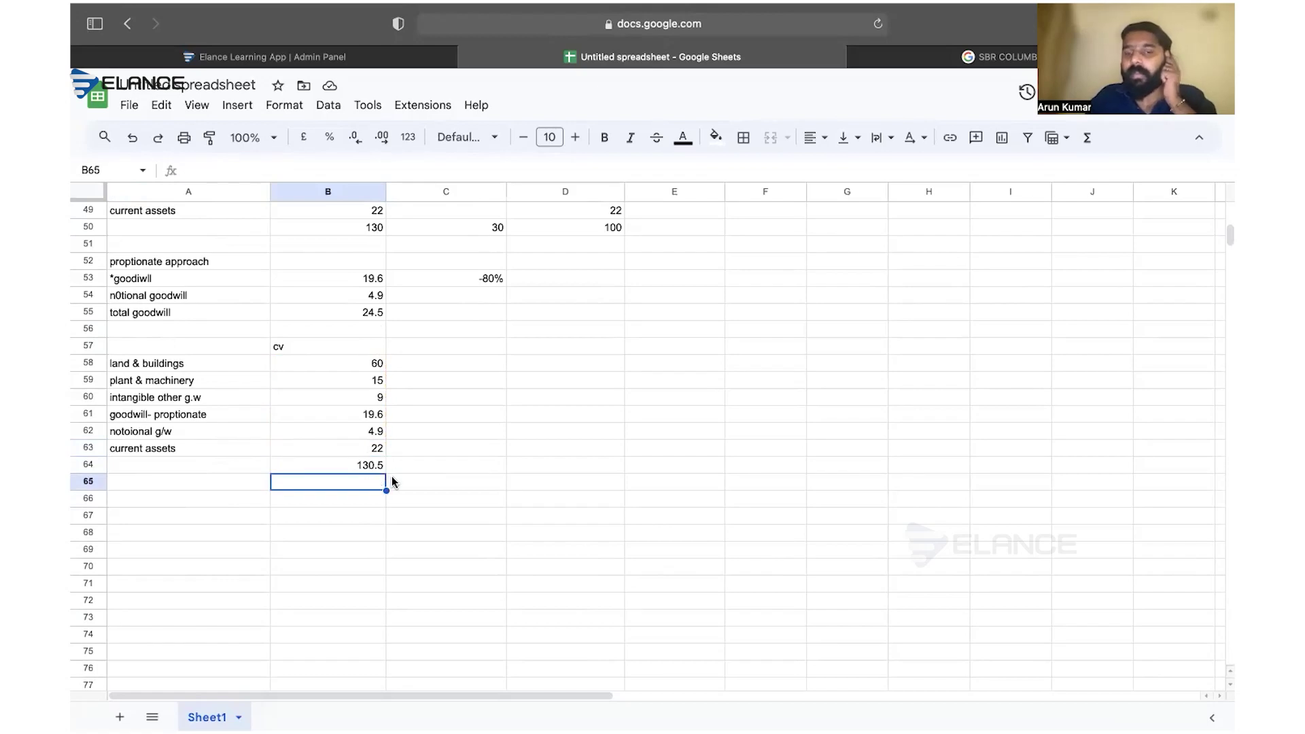
left_click(256, 469)
type("total")
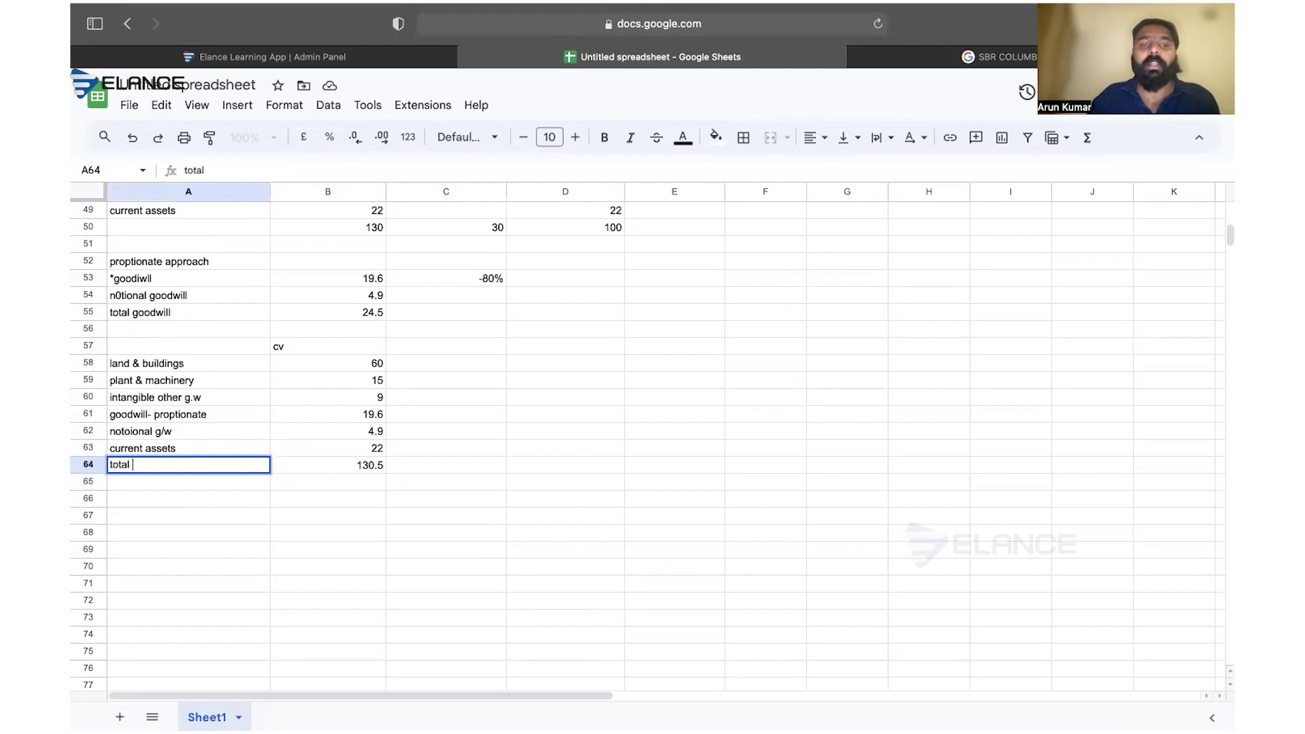
left_click(430, 448)
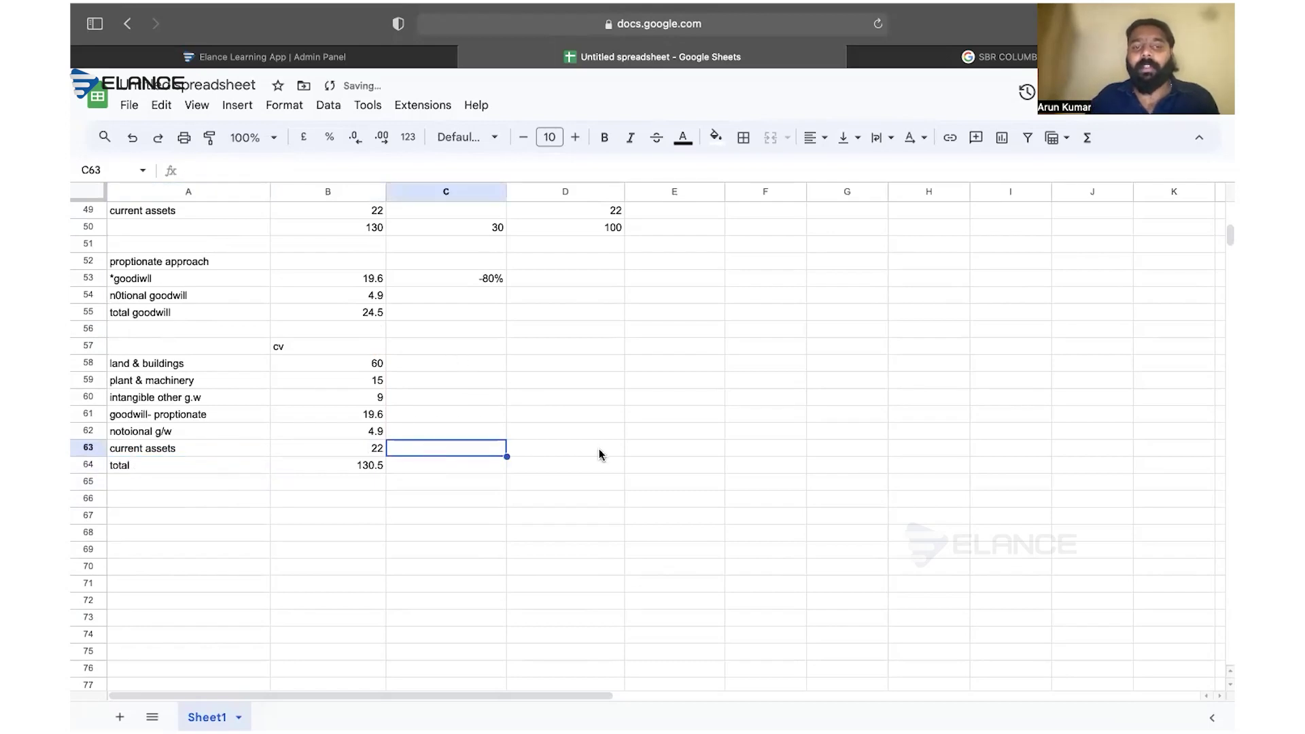
- Add the header "recc amt" in D57 and enter 100 as the total recoverable amount in D64
left_click(546, 342)
type("recc amt")
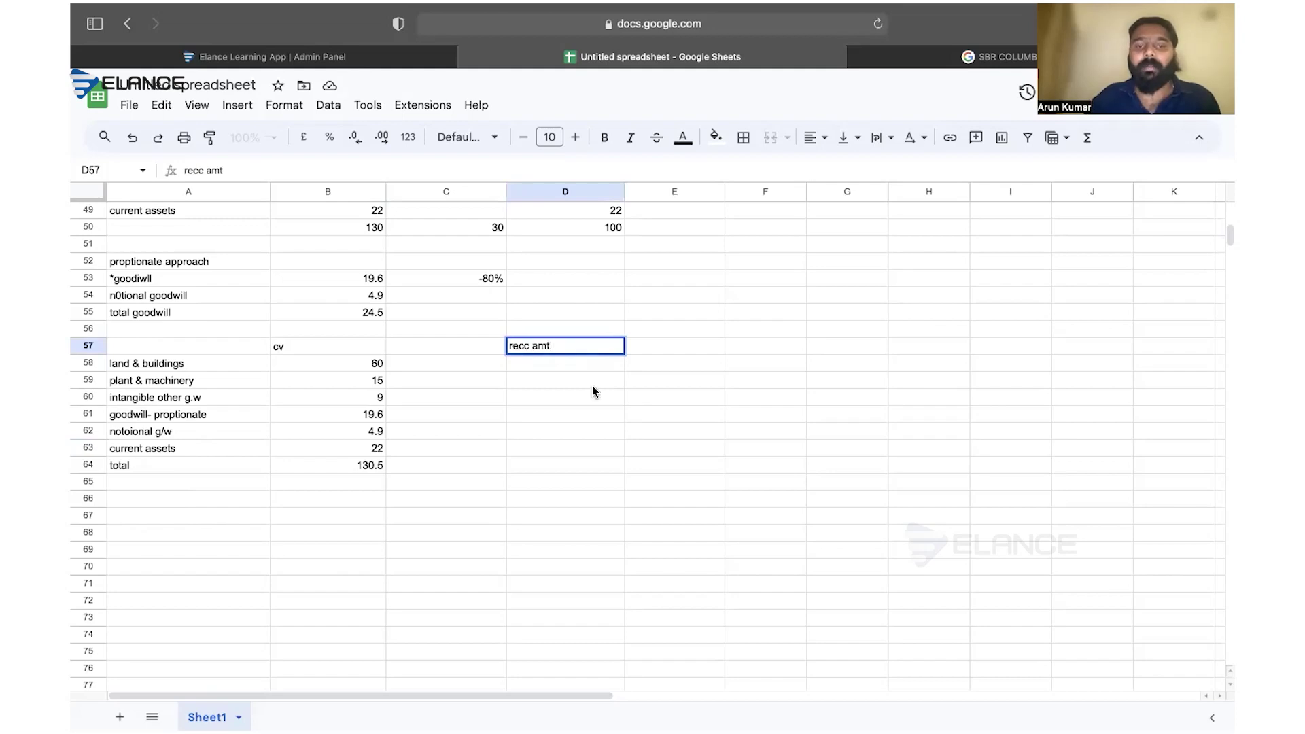
left_click(558, 462)
type("100")
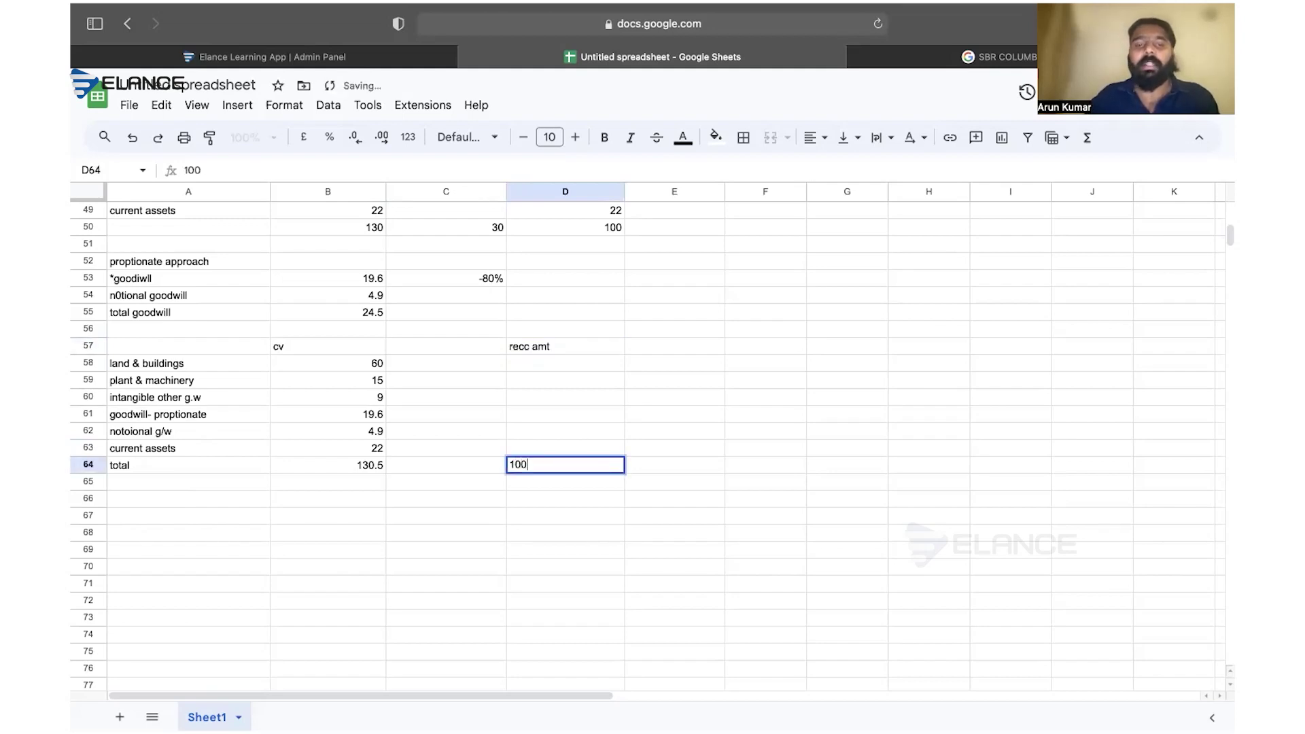
key("Return")
- Add the header "imp loss" in C57 and correct the header in D57 to "rec amt"
left_click(460, 346)
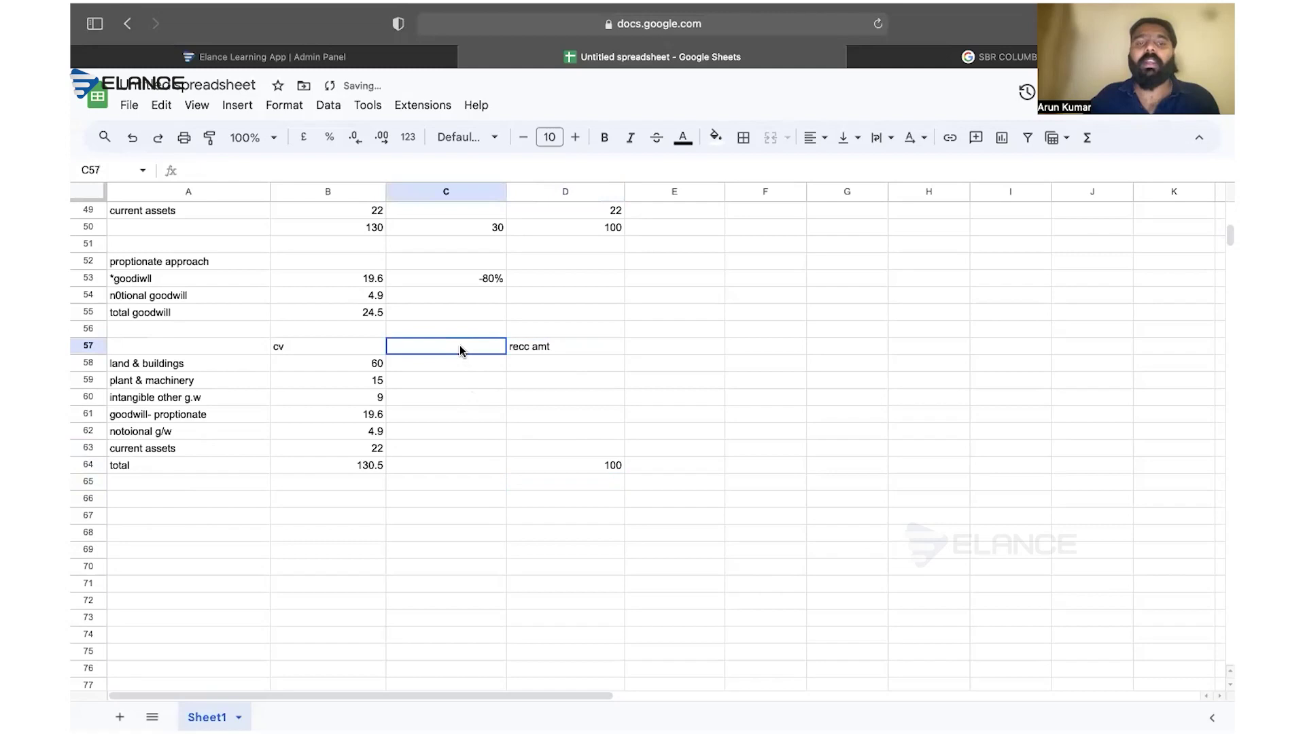
type("imp loss")
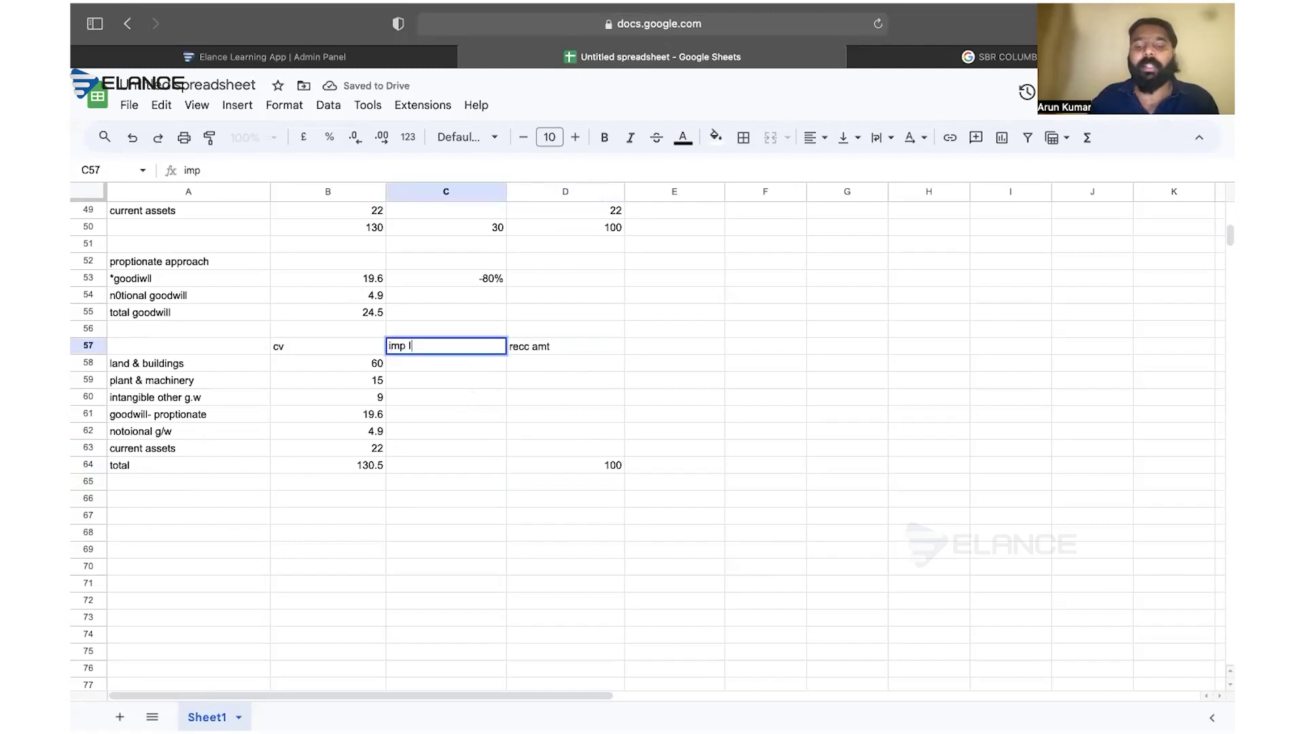
left_click(496, 413)
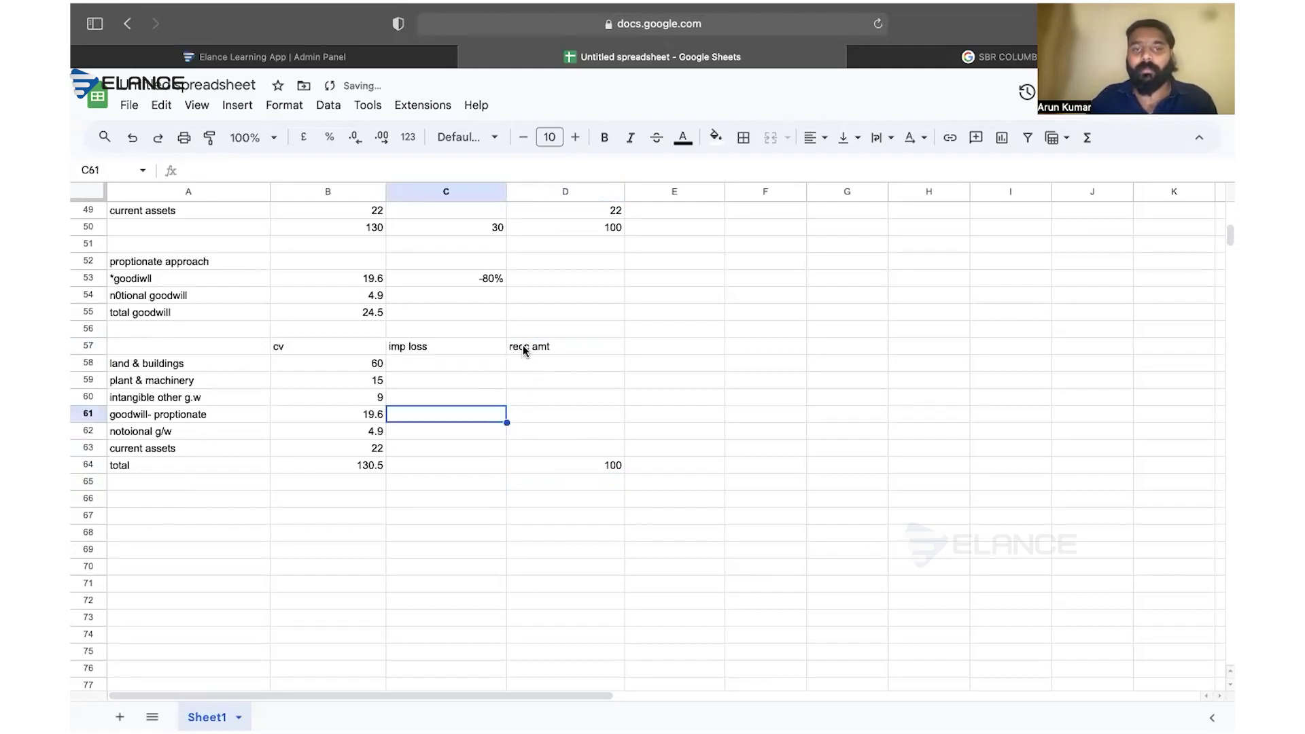
double_click(524, 346)
key("BackSpace")
left_click_drag(575, 414, 577, 431)
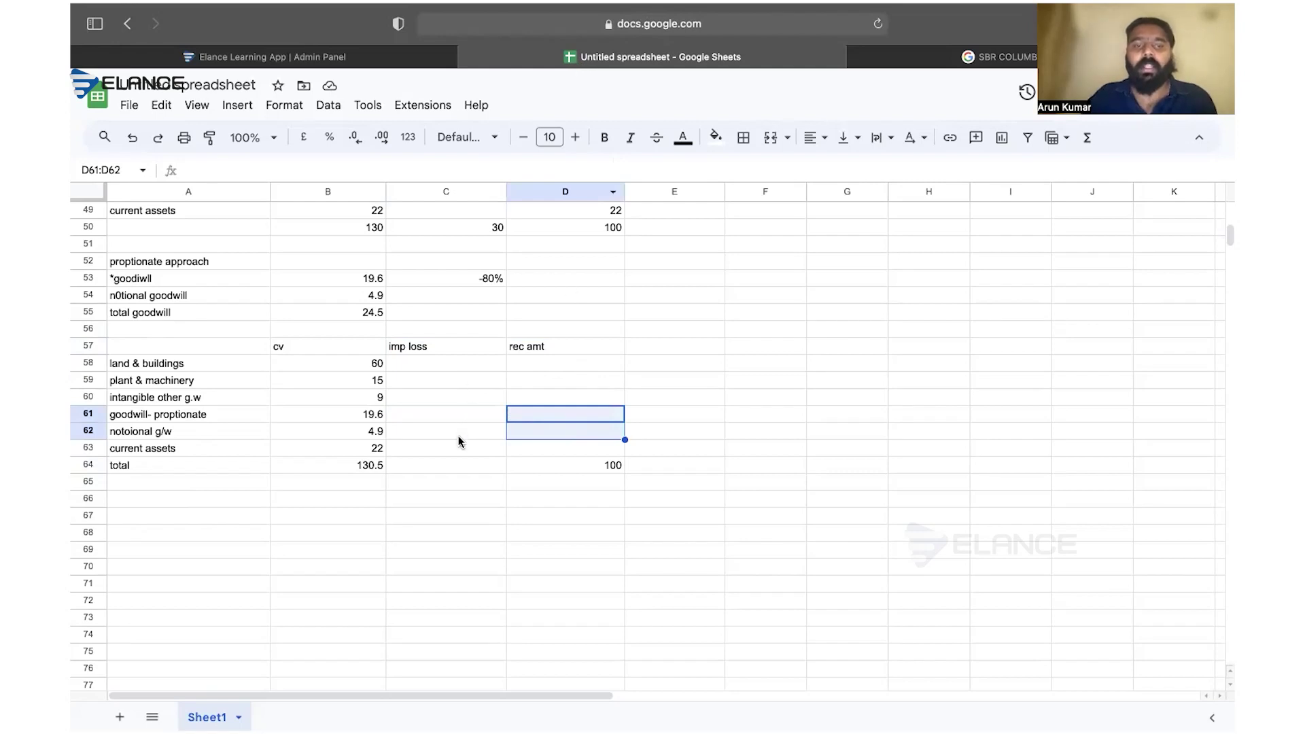
- Calculate the total impairment loss in C64 with =B64-D64
left_click(451, 464)
type("=")
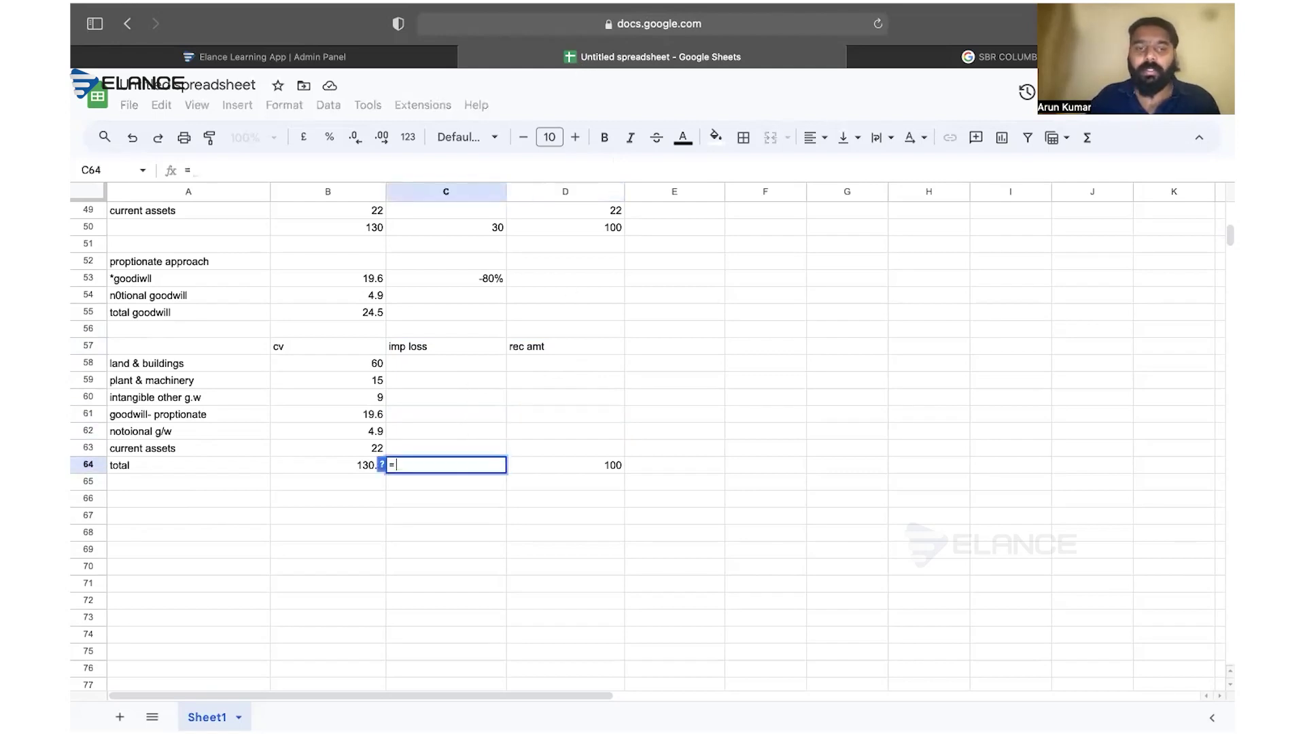
left_click(367, 466)
type("-")
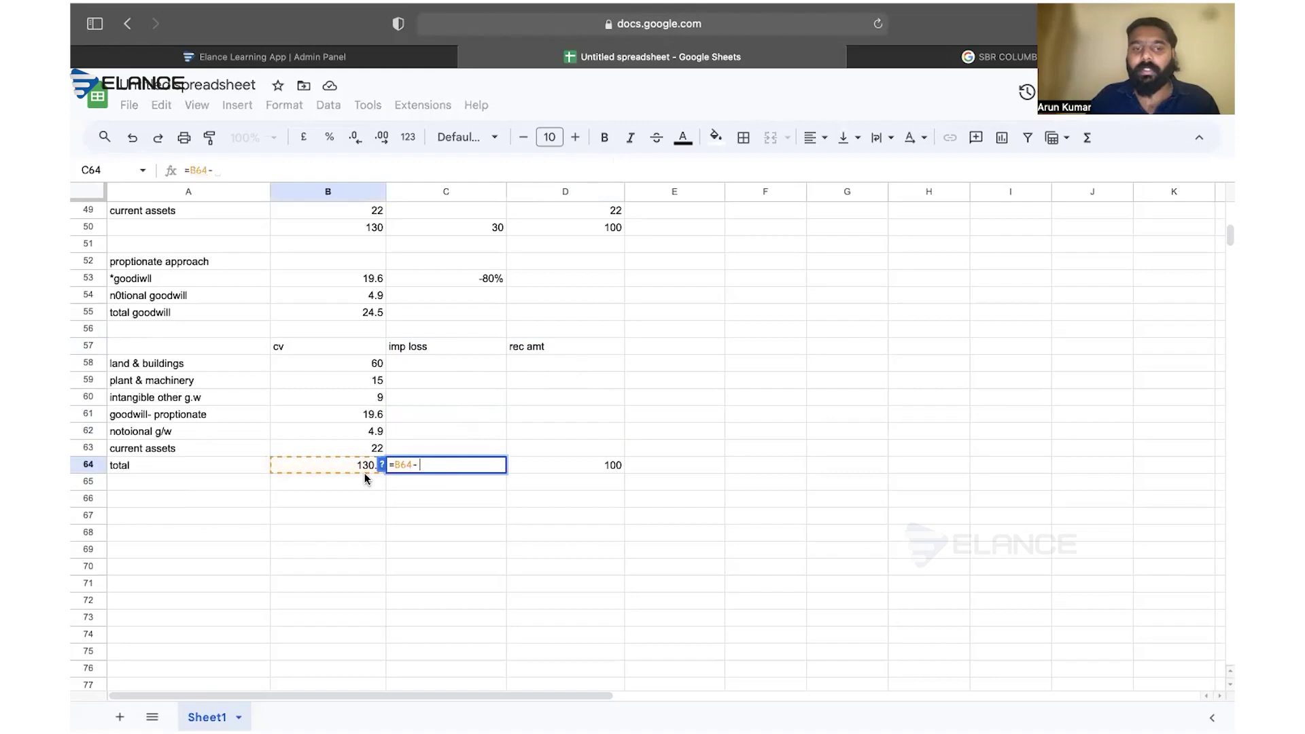
left_click(517, 466)
key("Return")
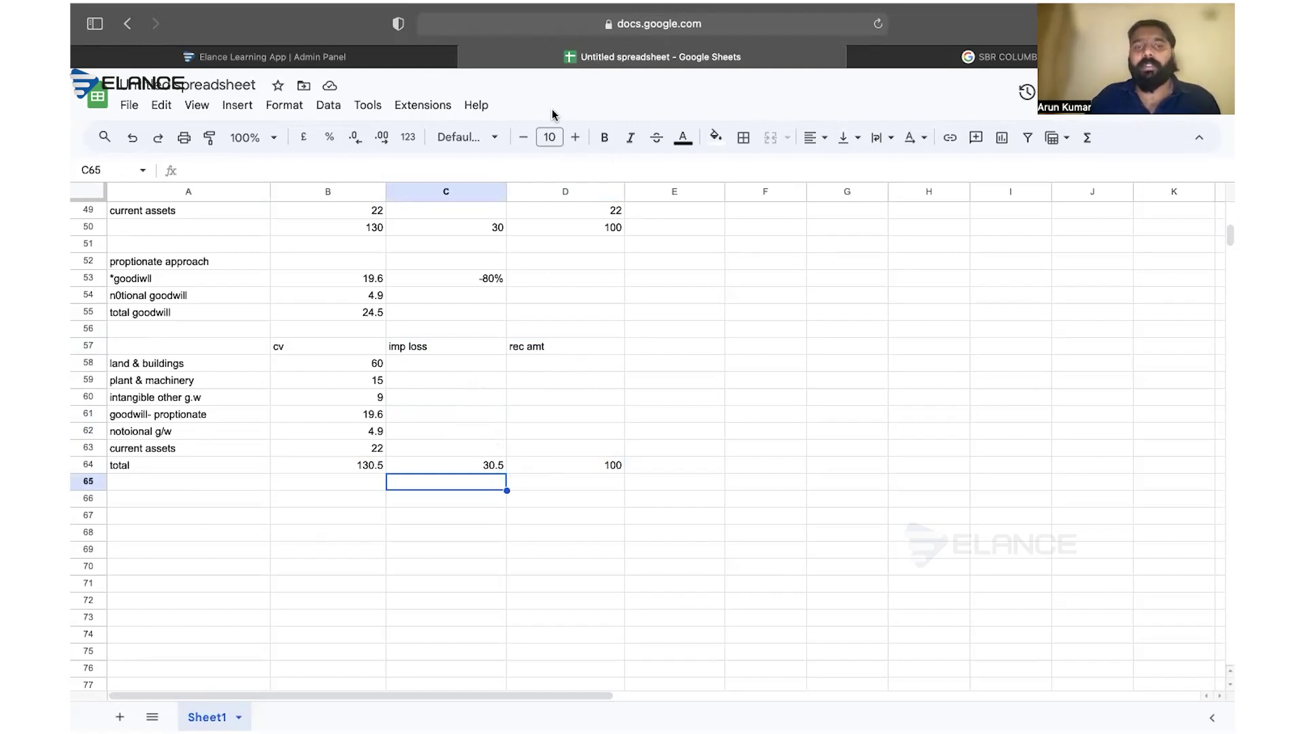
- Enter =-4 in C58 as the impairment loss for land & buildings
left_click(434, 367)
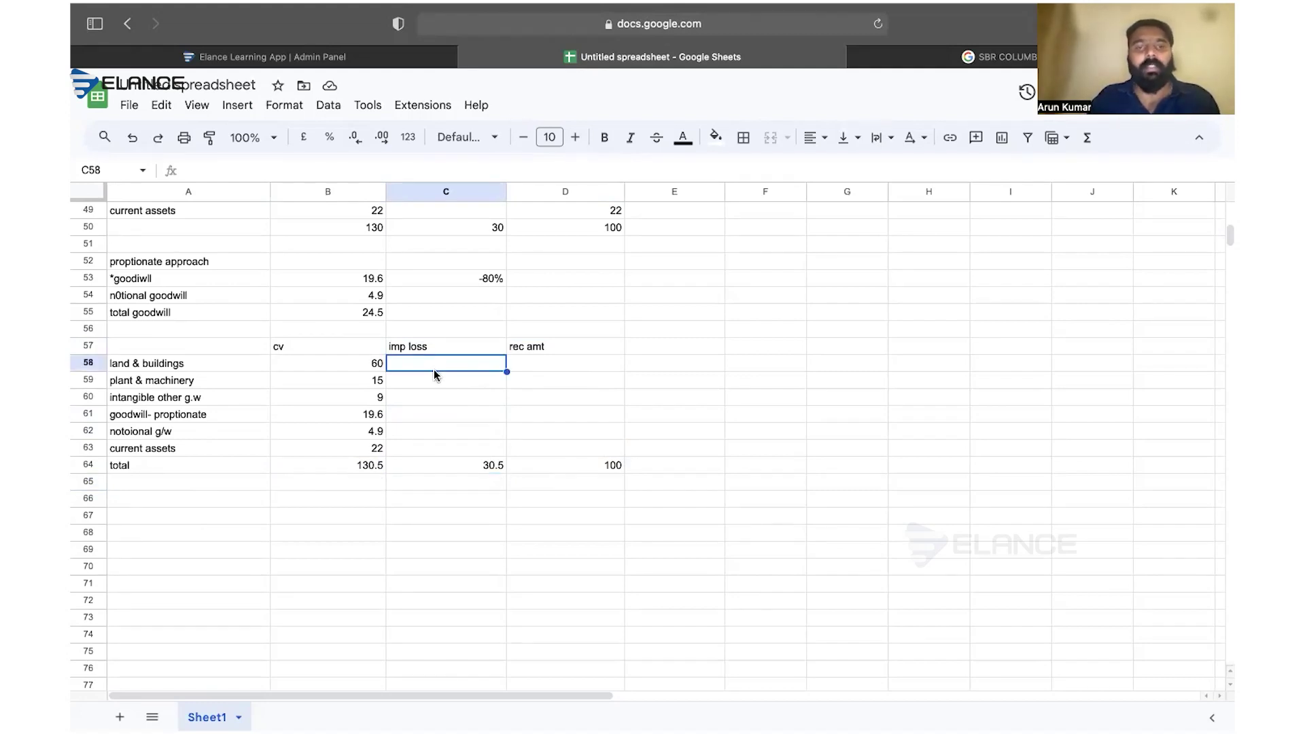
type("=")
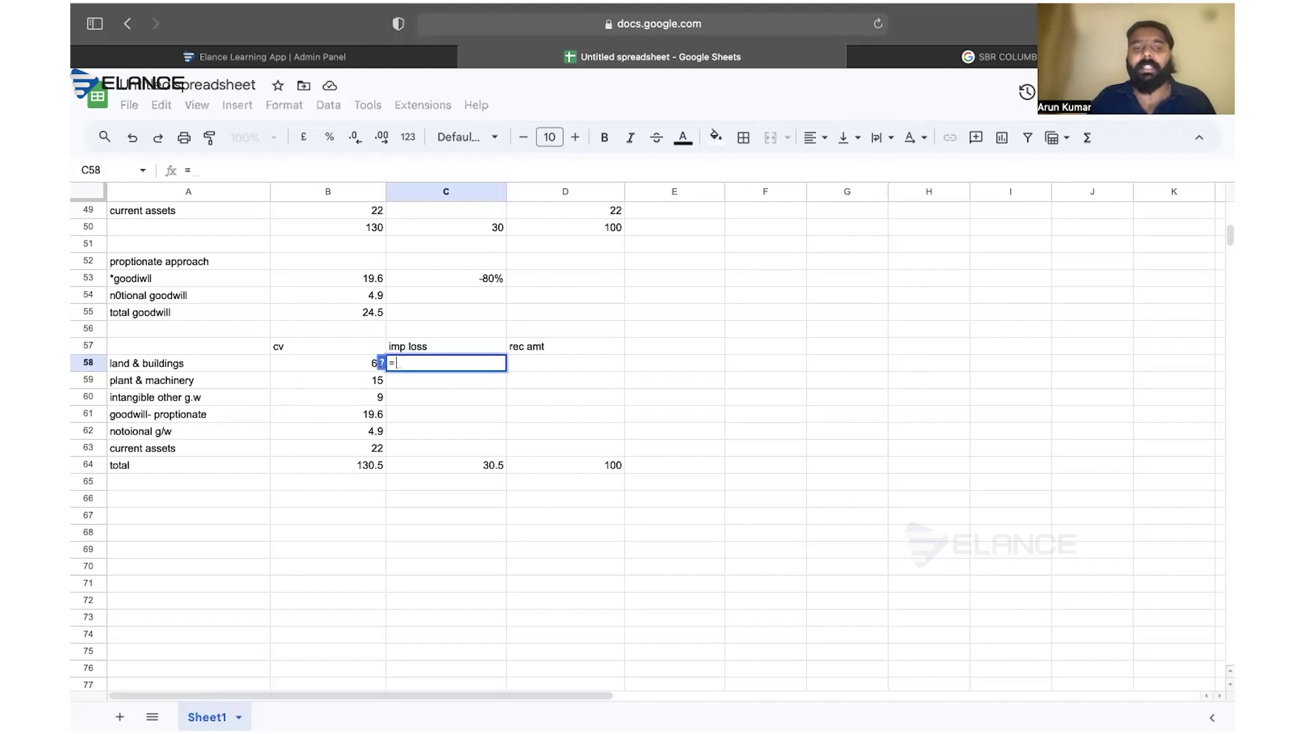
type("-4")
key("Return")
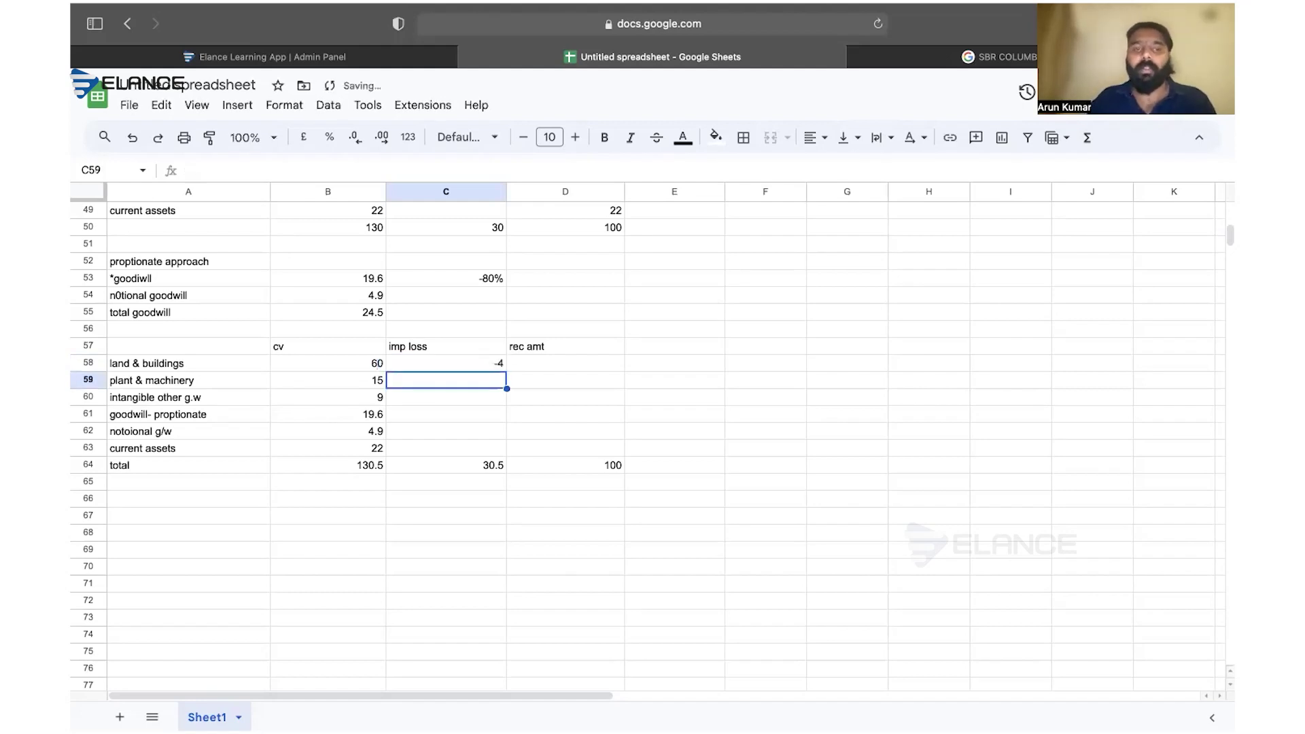
- Enter an impairment loss of -19.6 in C61 and a recoverable amount of 0 in D61 for proportionate goodwill
left_click(458, 419)
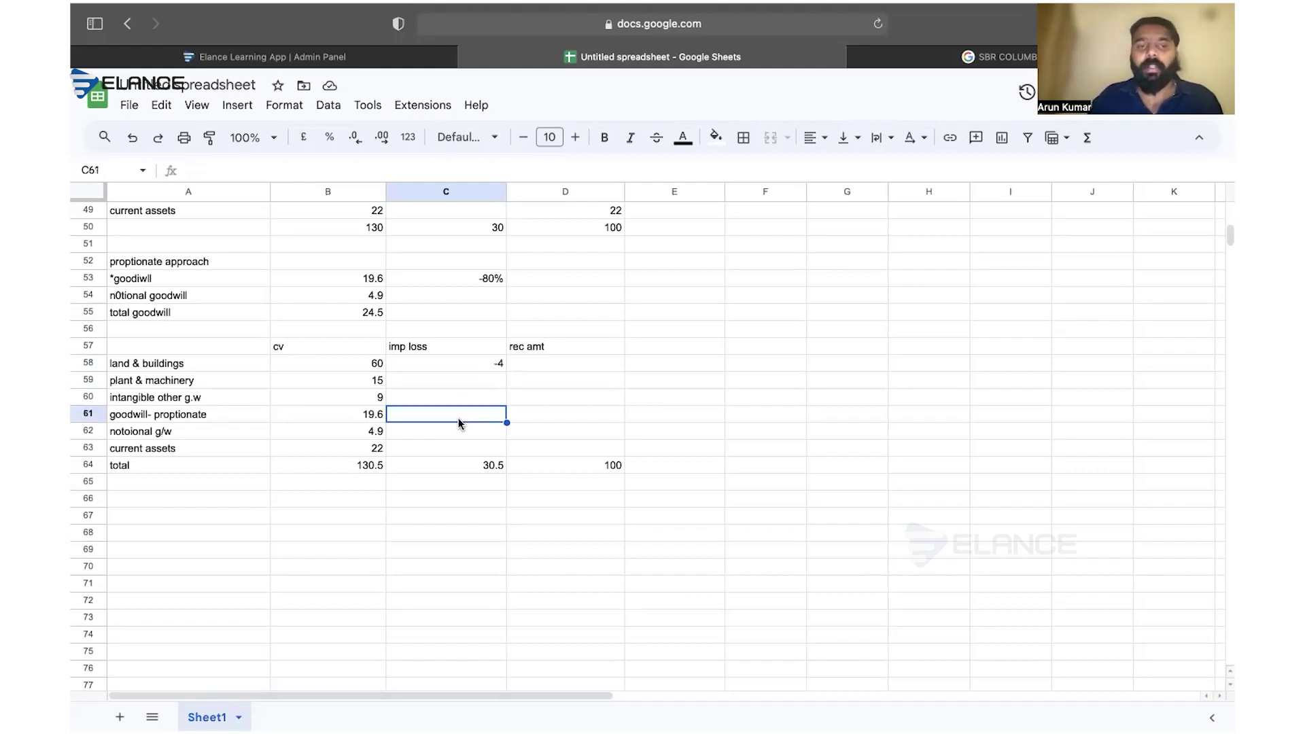
type("=19")
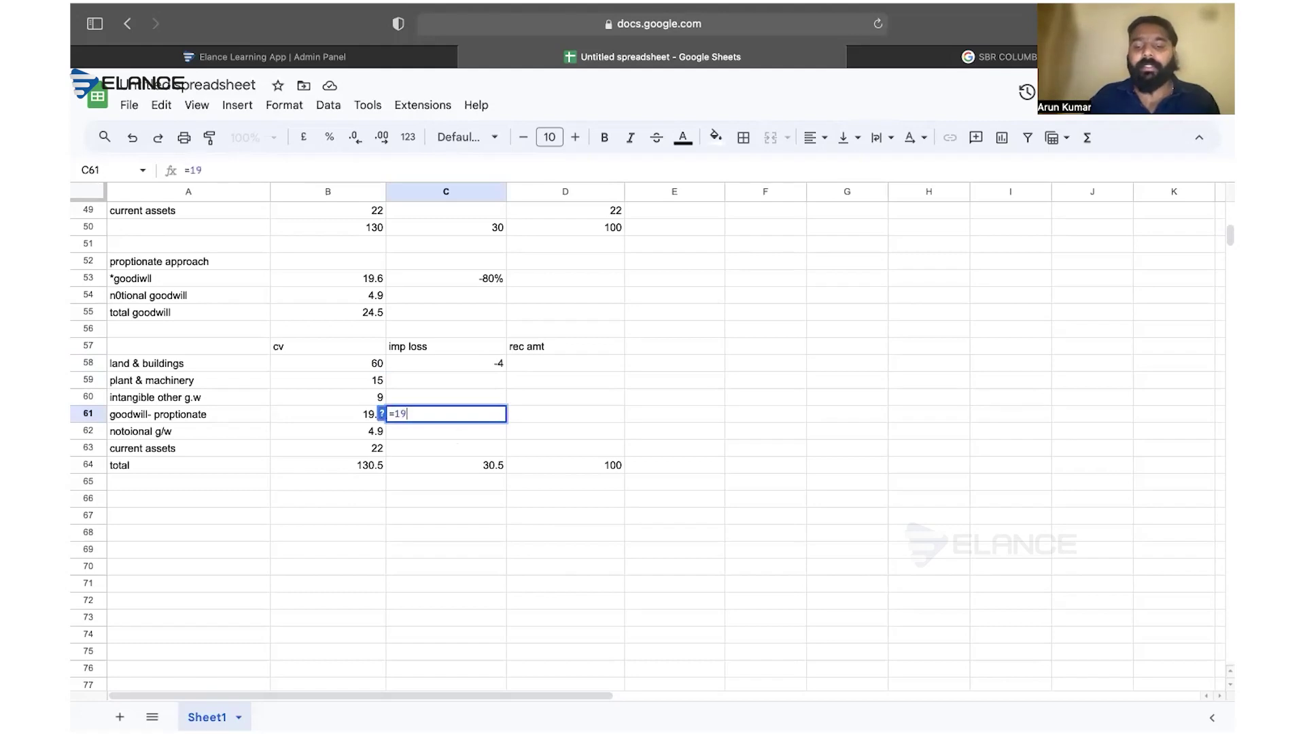
type(".6")
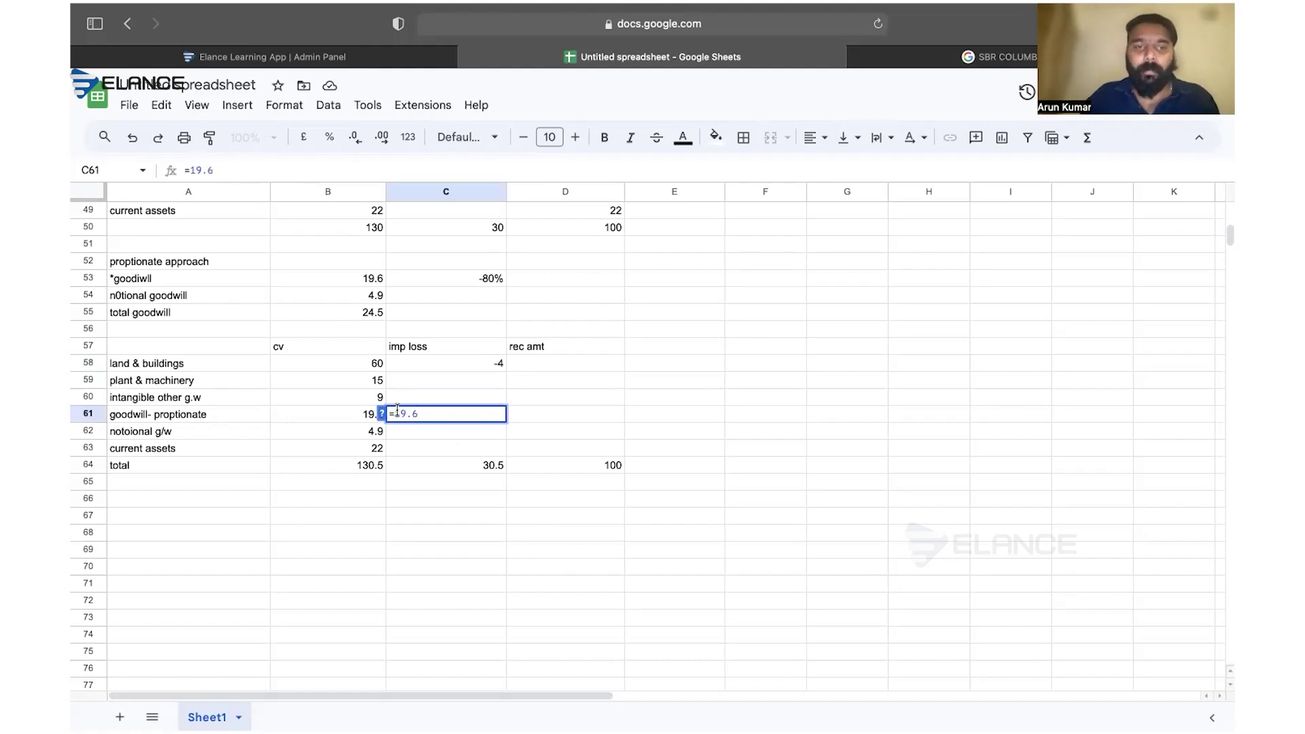
key("Return")
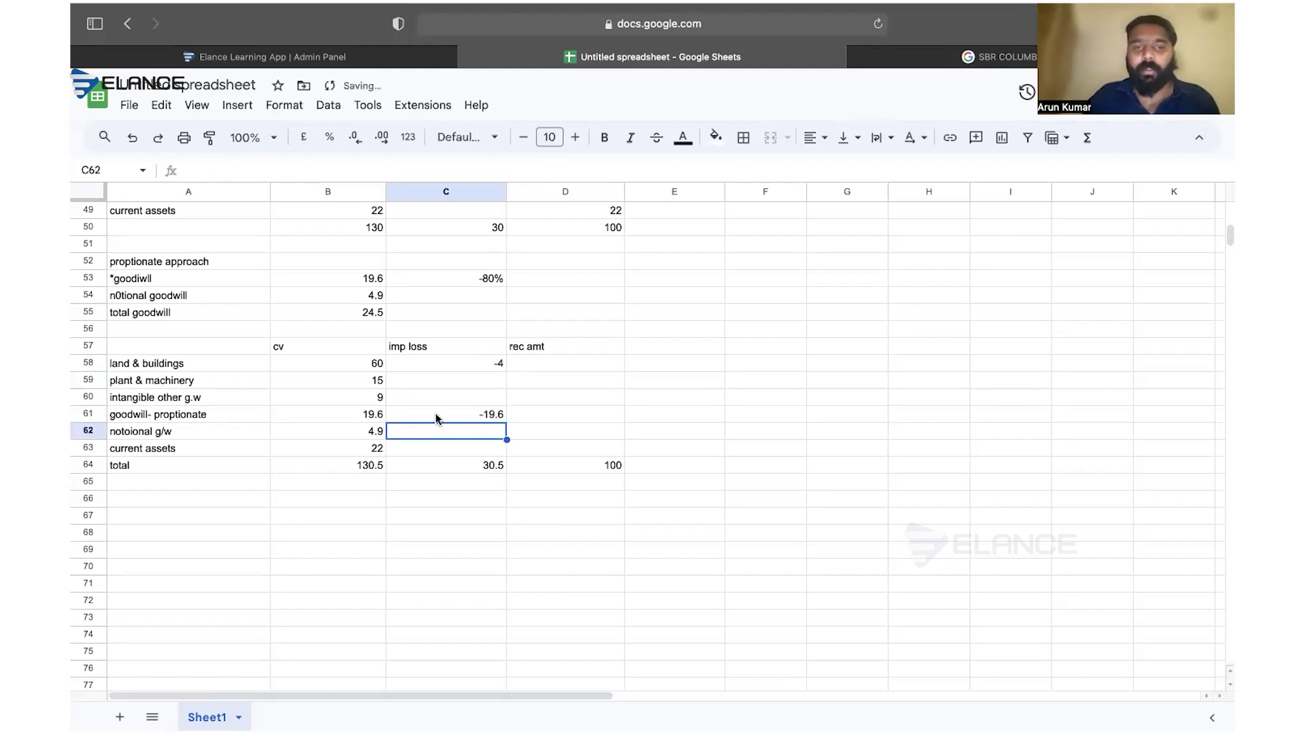
left_click(539, 416)
type("0")
key("Return")
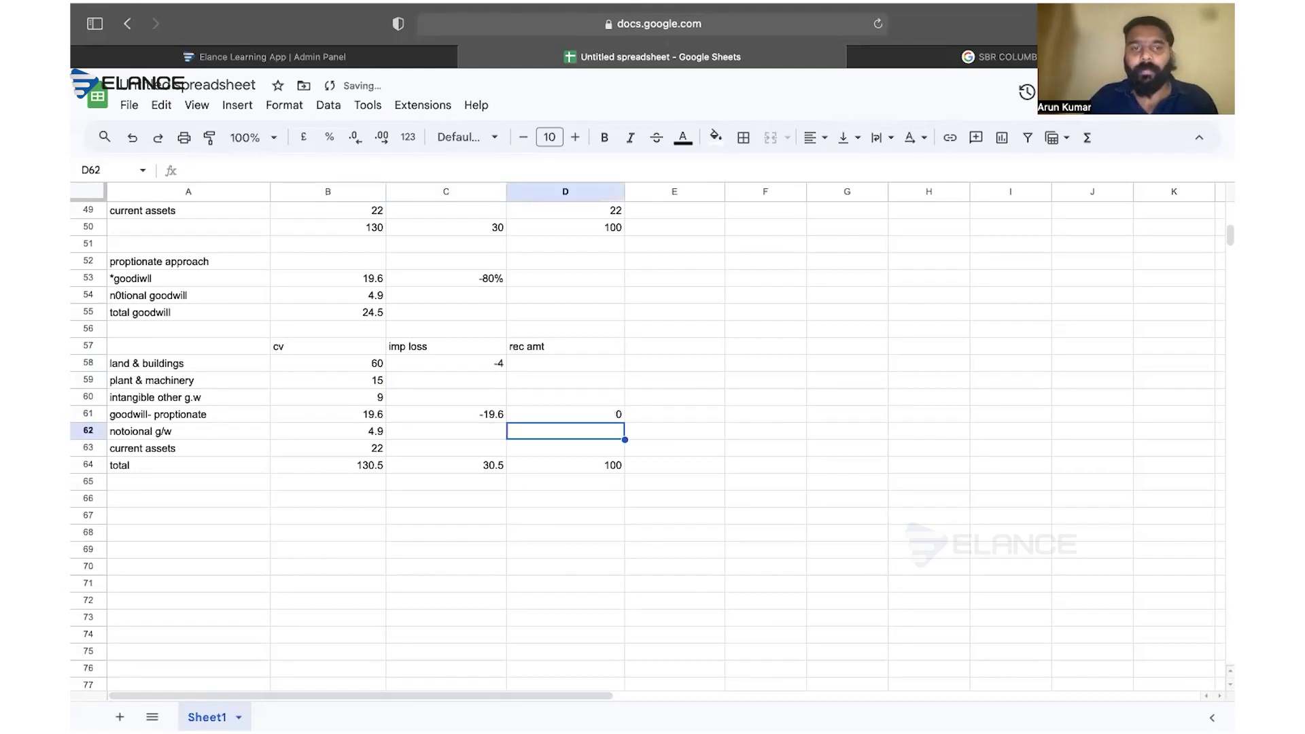
- Enter an impairment loss of -4.9 in C62 and a recoverable amount of 0 in D62 for notional goodwill
left_click(453, 431)
type("-4.9")
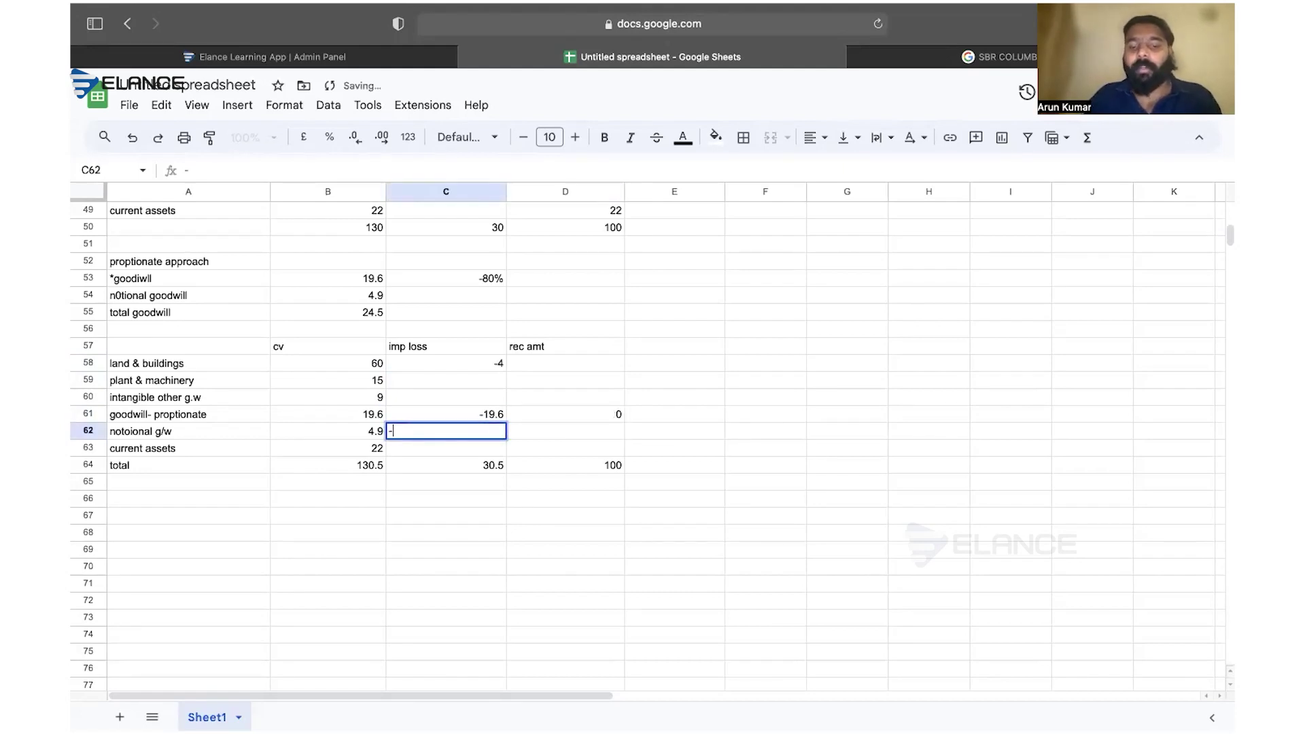
left_click(552, 431)
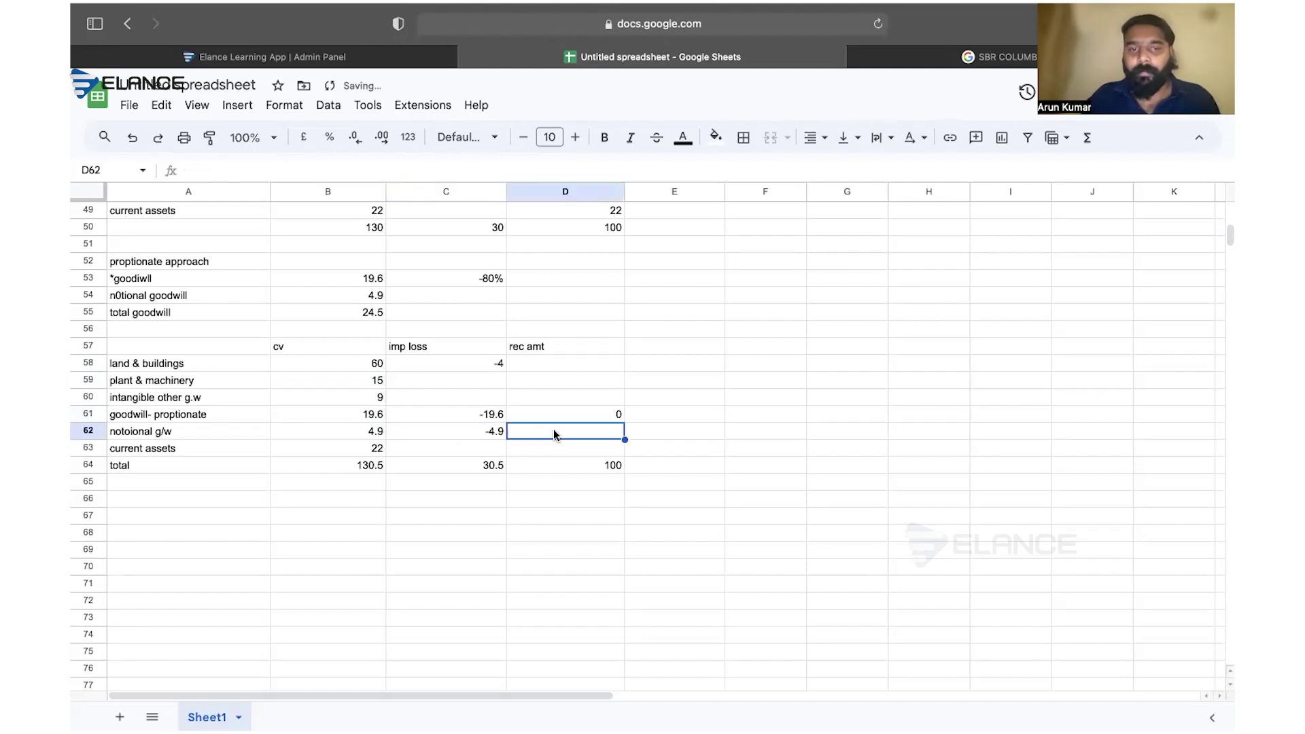
type("0")
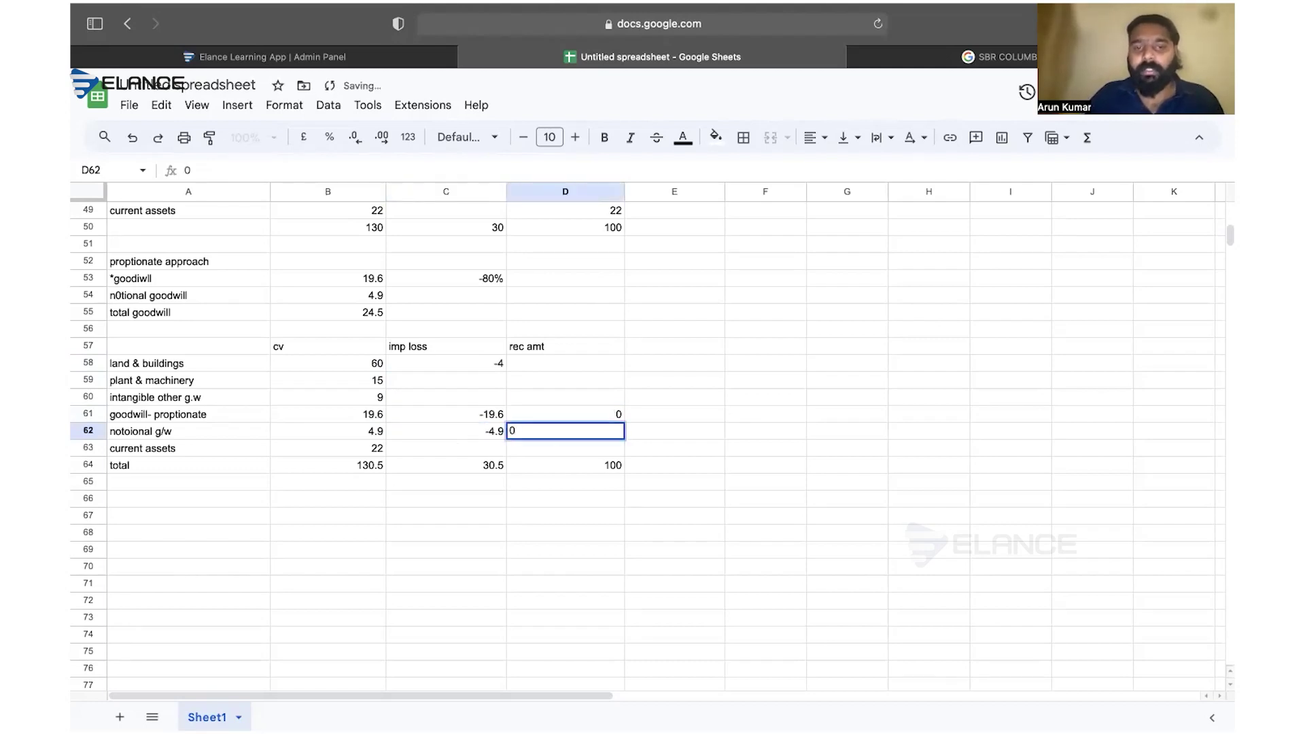
key("Return")
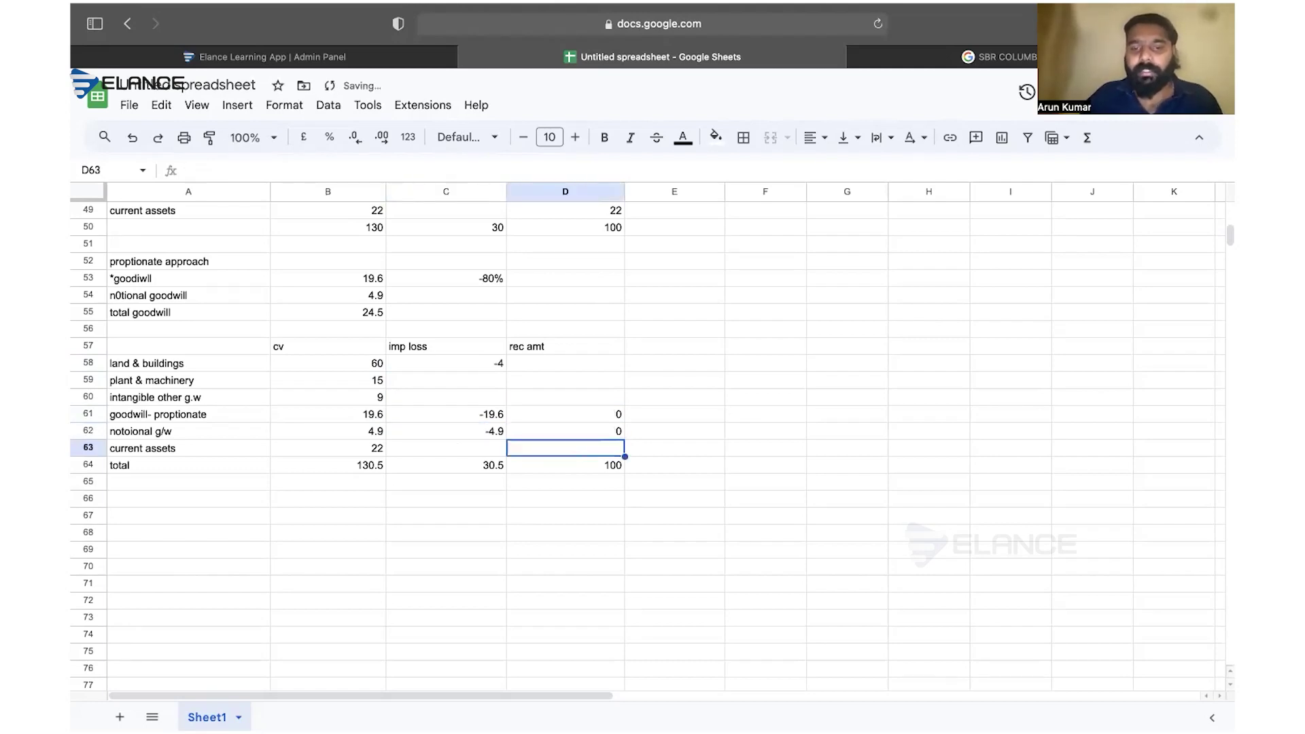
- Allocate the remaining loss of 2 with =2*15/24 in C59 for plant & machinery and =2-C59 in C60 for intangibles
left_click(495, 384)
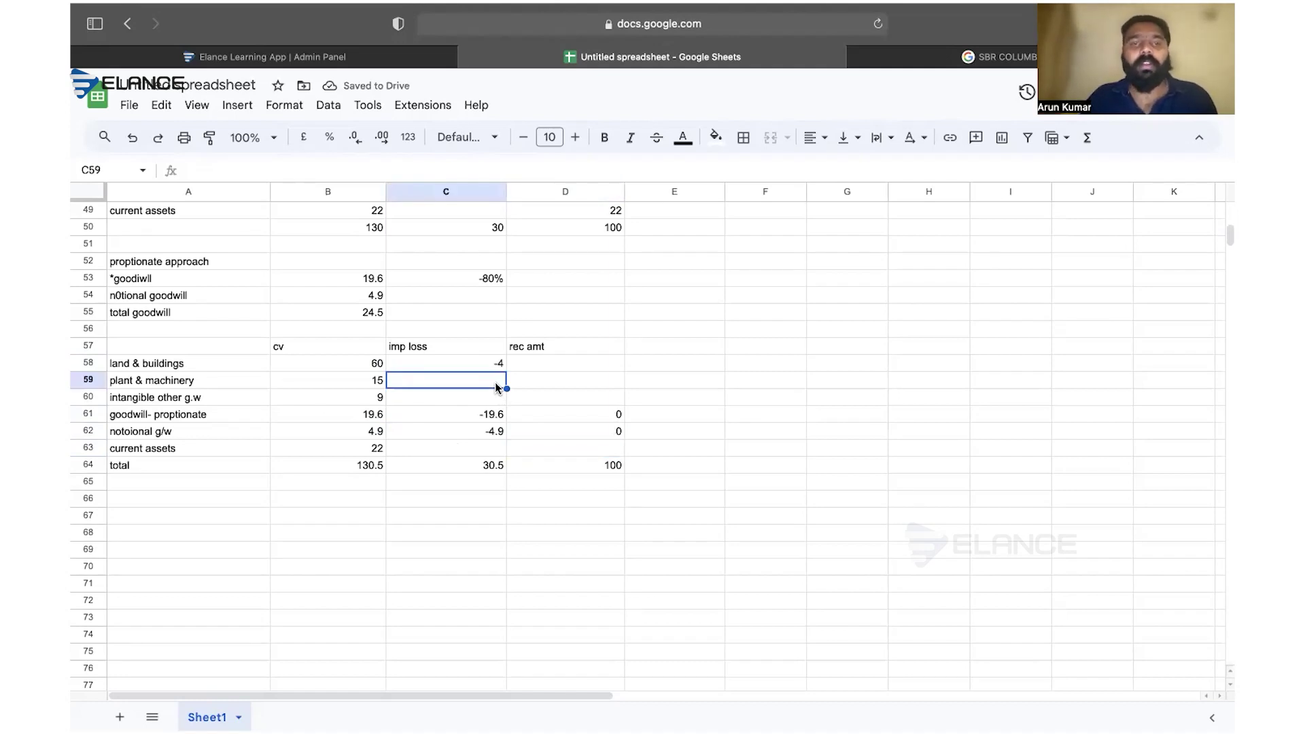
type("=")
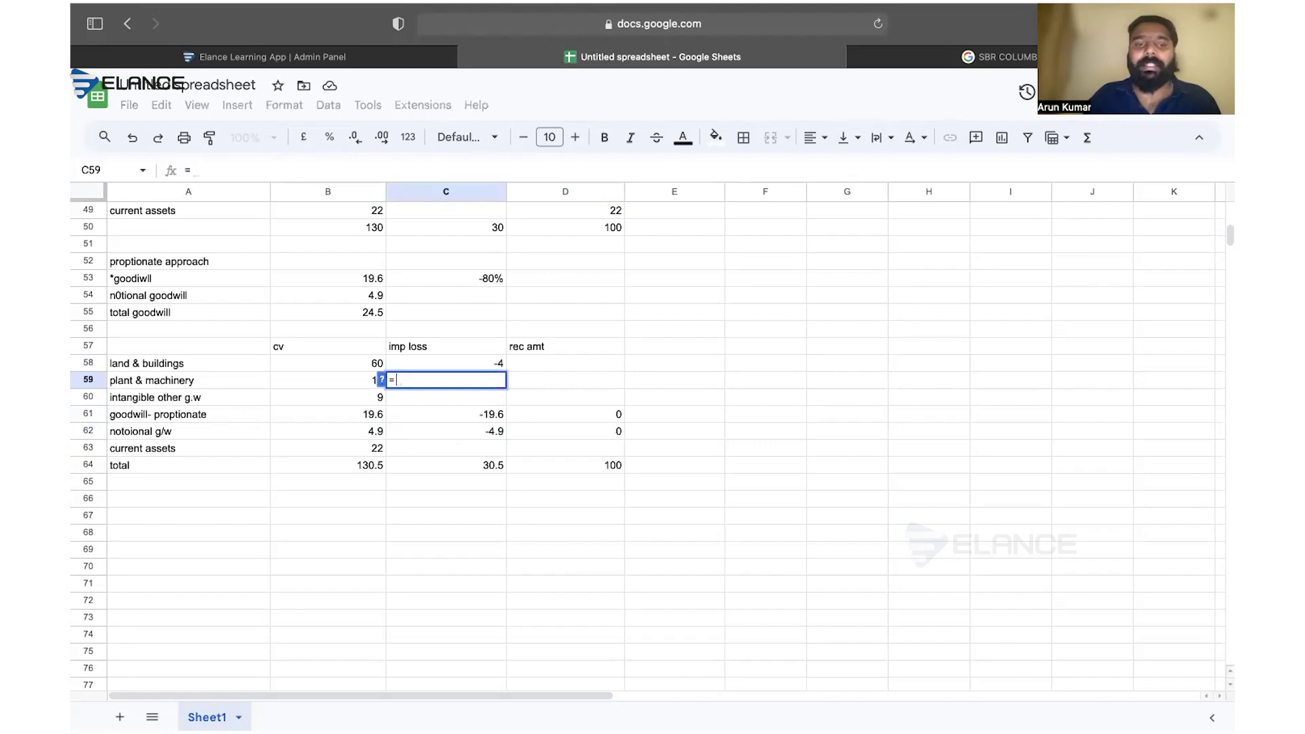
type("2*1")
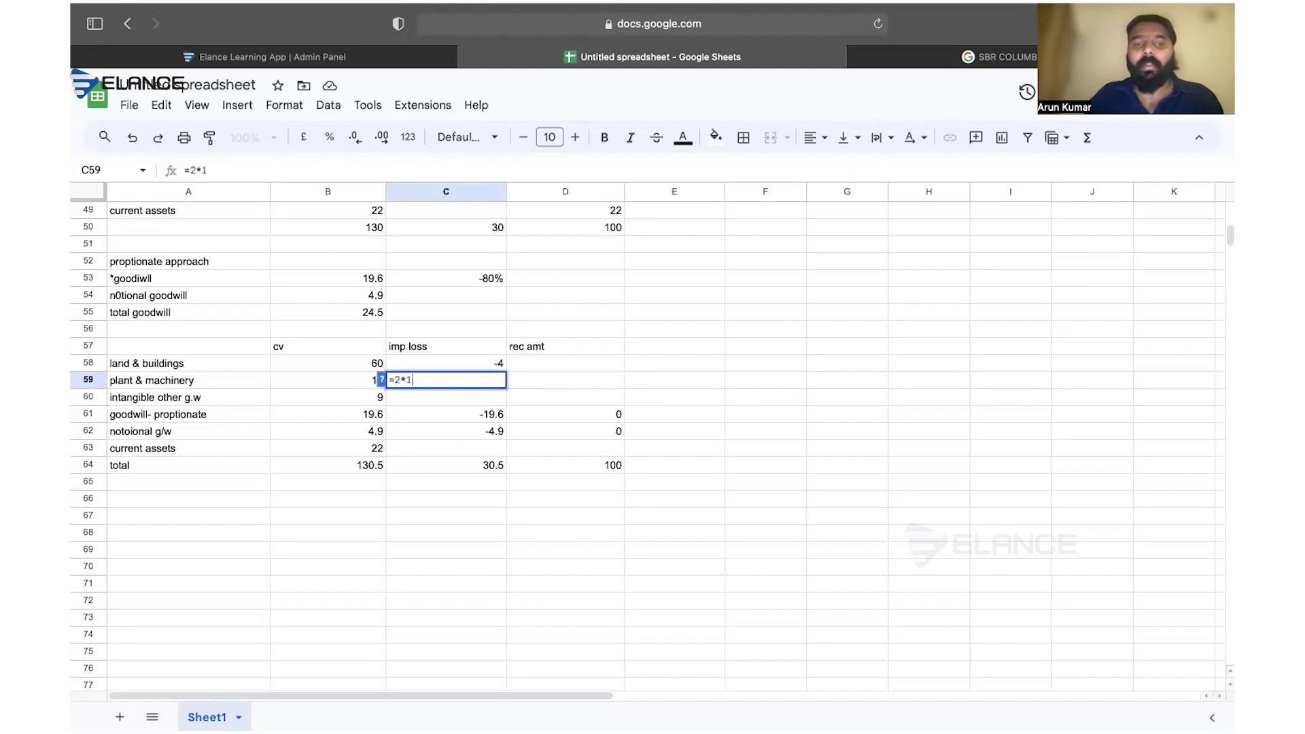
type("5/24")
key("Return")
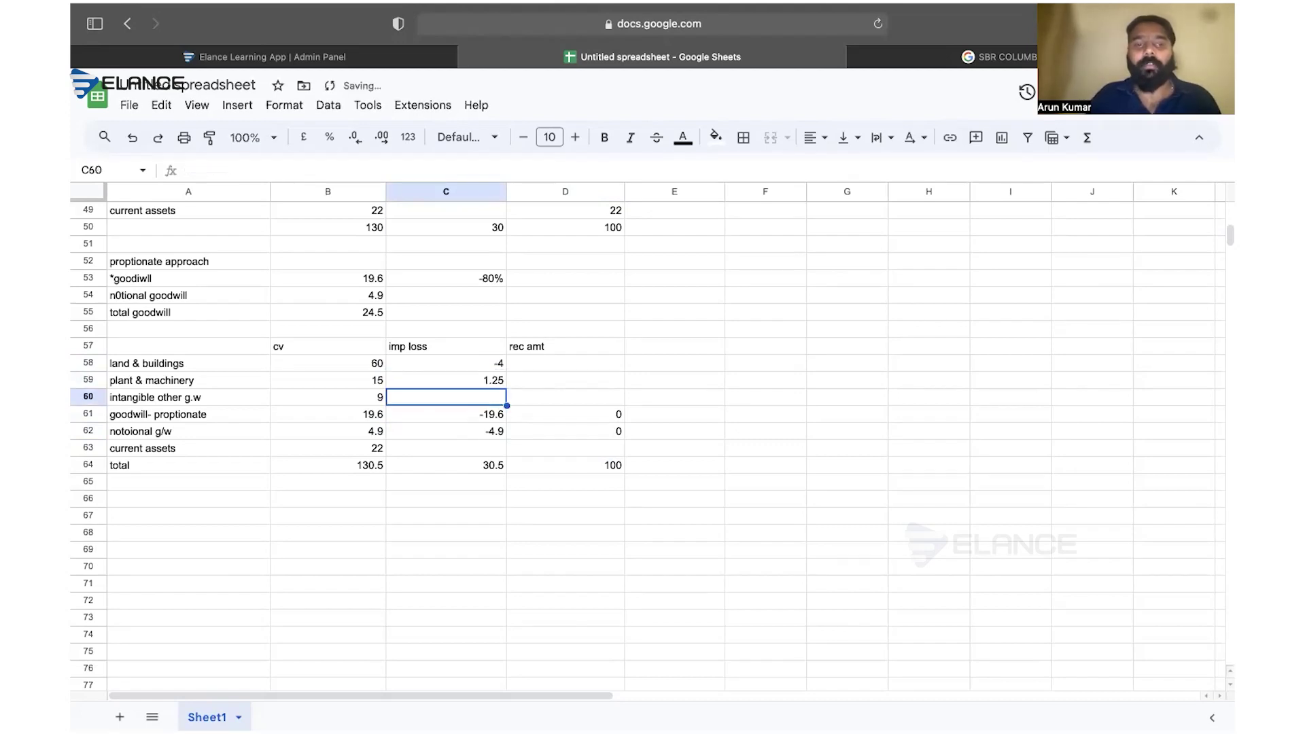
type("=2-")
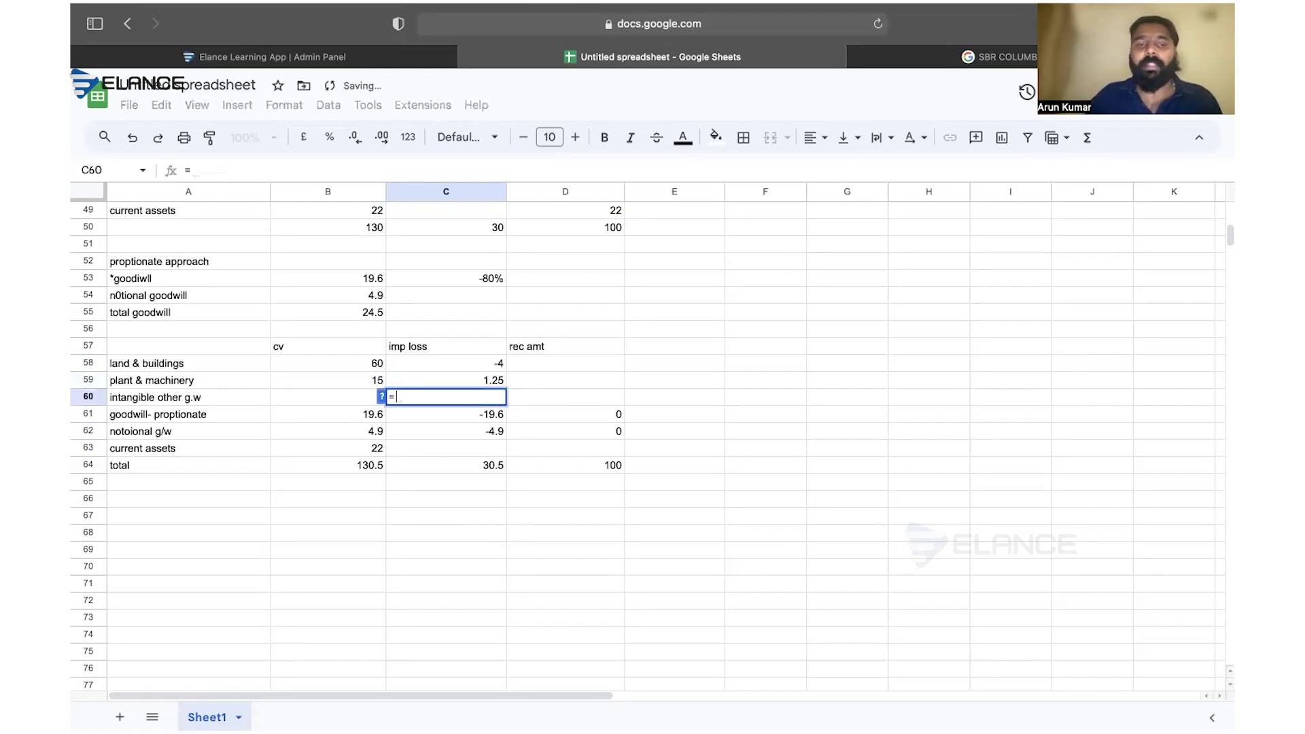
left_click(501, 382)
key("Return")
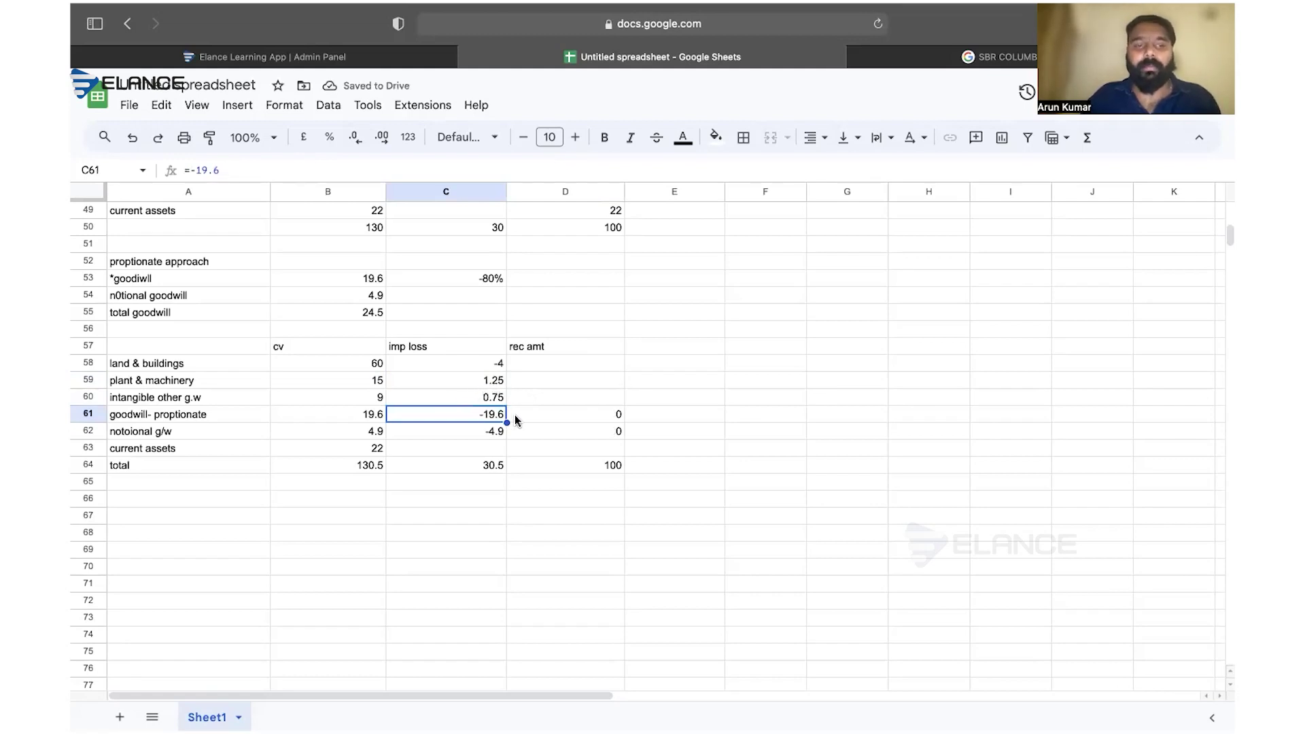
- Enter an impairment loss of 0 in C63 and a recoverable amount of 22 in D63 for current assets
left_click(495, 451)
type("0")
key("Return")
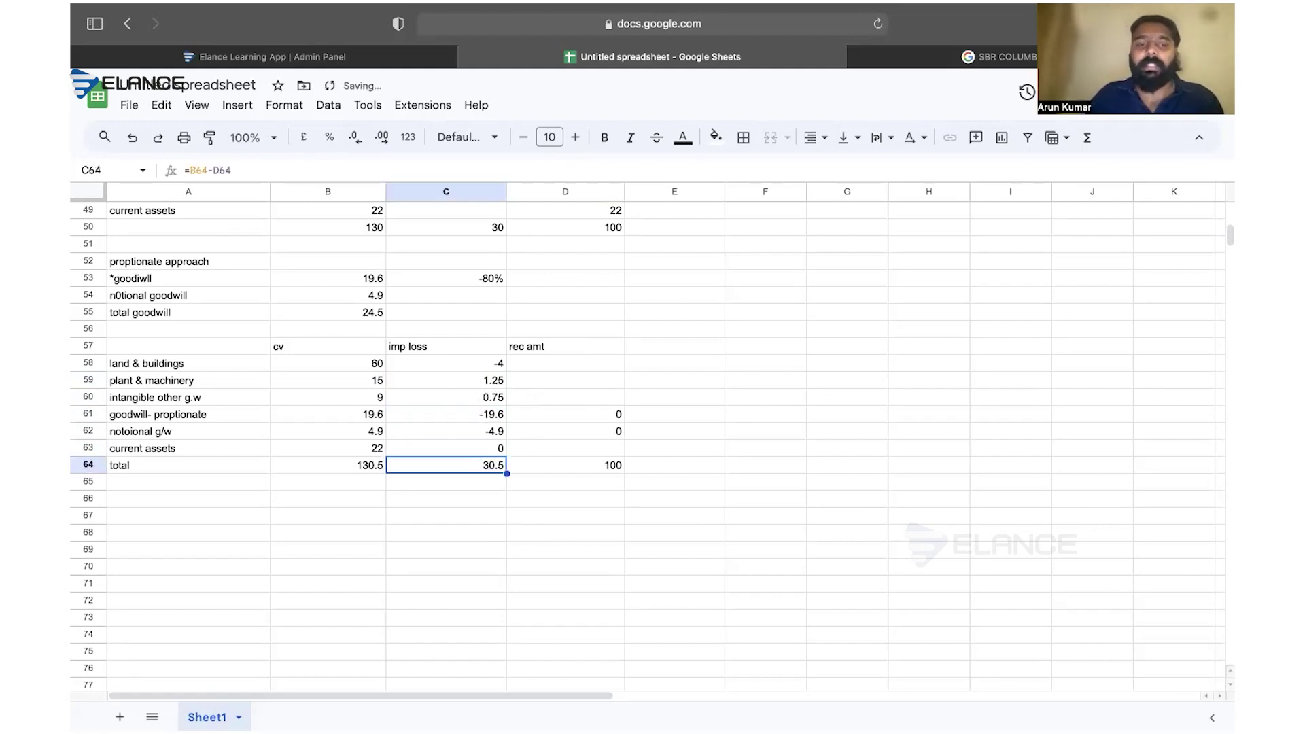
left_click(571, 450)
type("22")
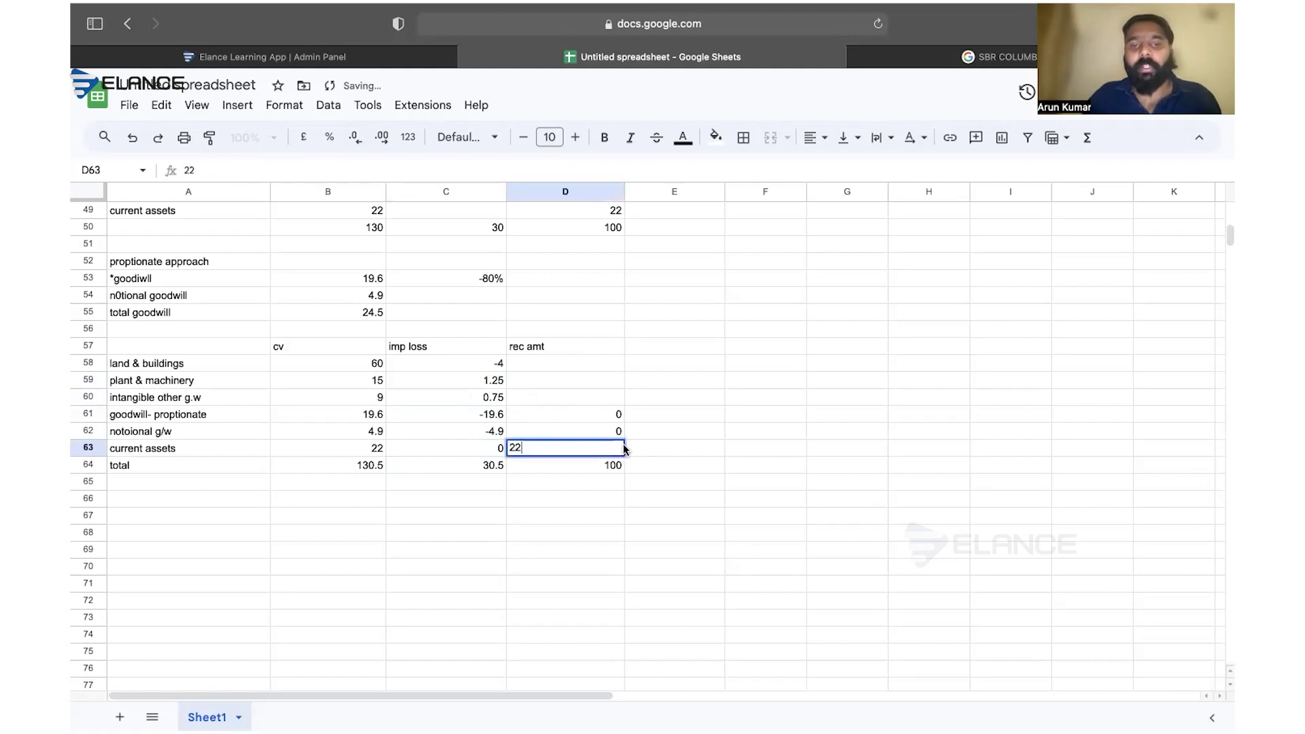
left_click(689, 432)
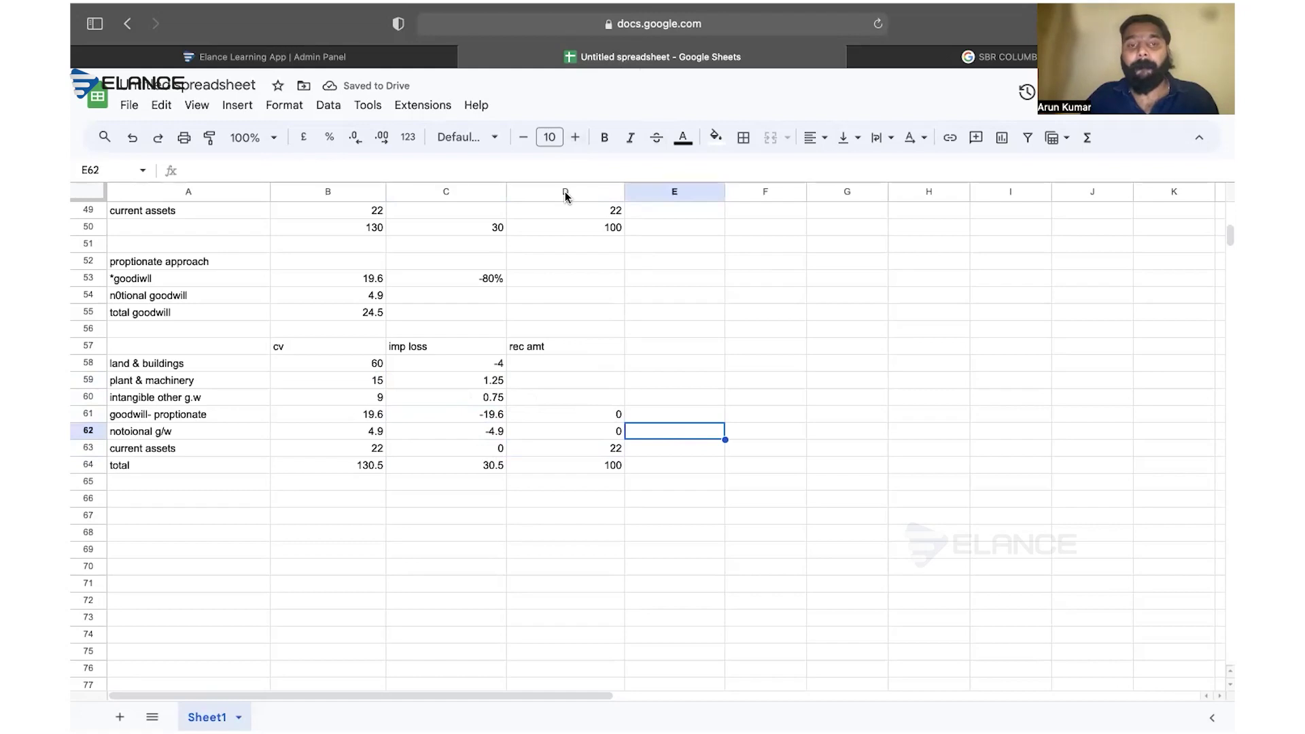
- Calculate the recoverable amount of land & buildings in D58 with =B58+C58
left_click(553, 363)
type("=")
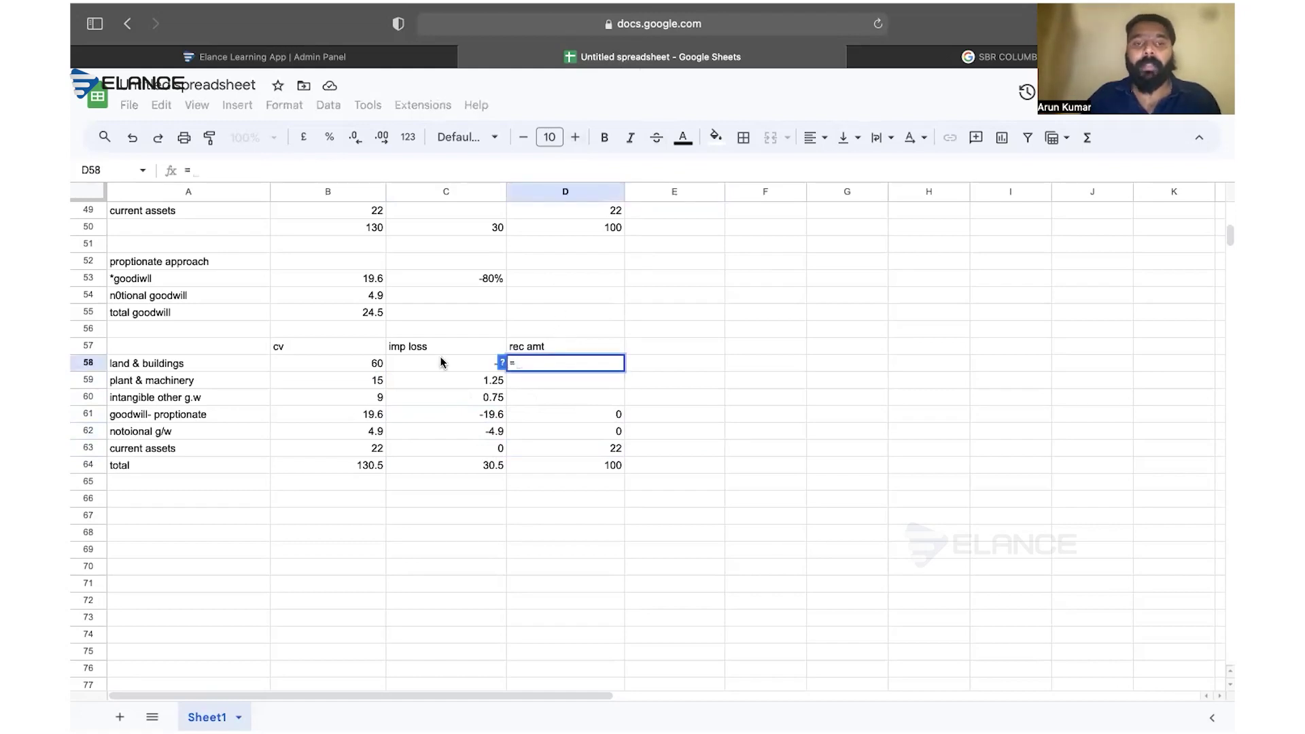
left_click(373, 366)
type("+")
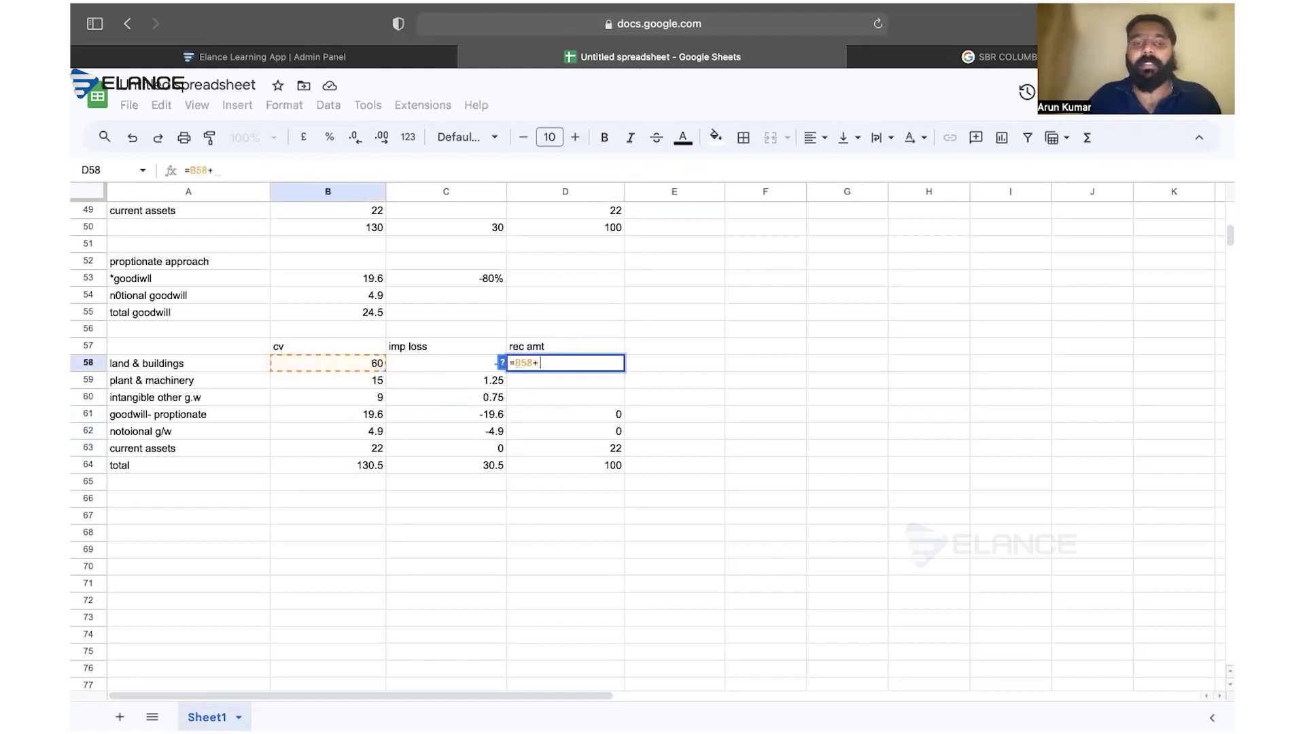
left_click(416, 364)
key("Return")
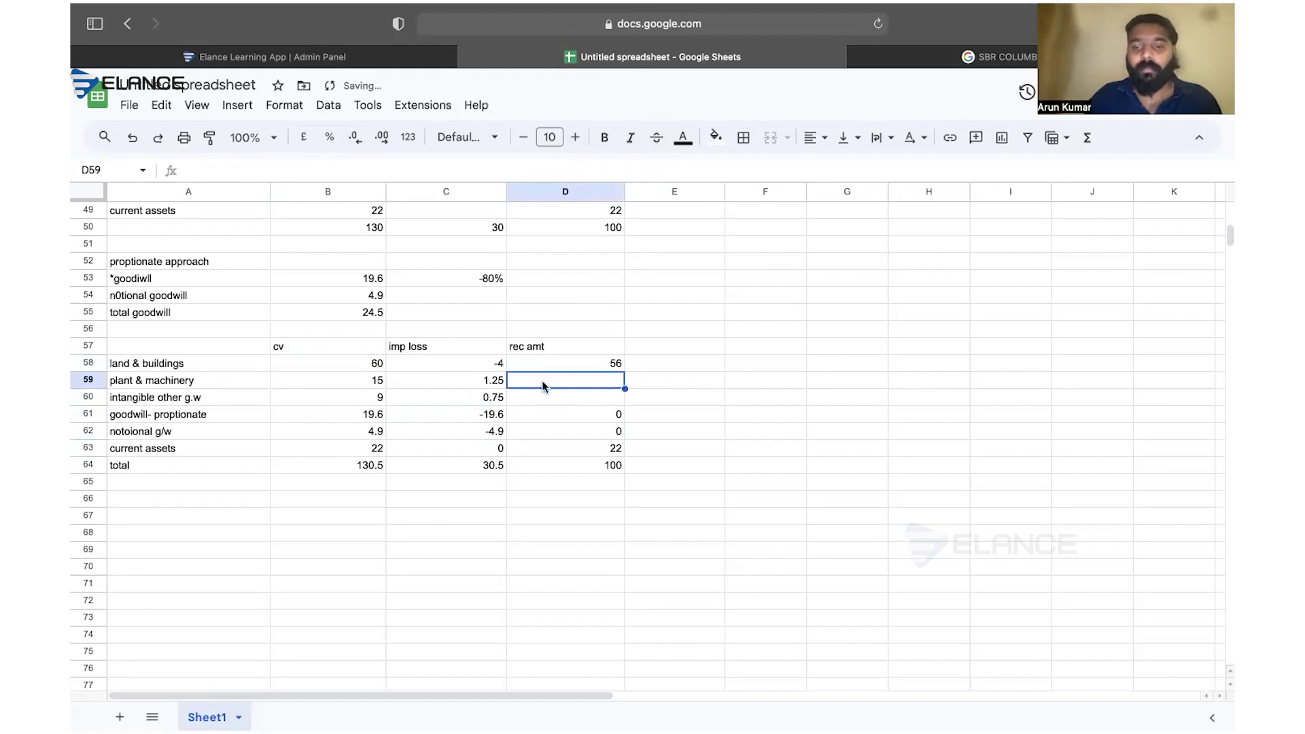
- Calculate the recoverable amount of plant & machinery in D59 with =B59-C59 and copy the formula to D60 for intangibles
type("=")
left_click(381, 380)
type("-")
left_click(416, 380)
key("Return")
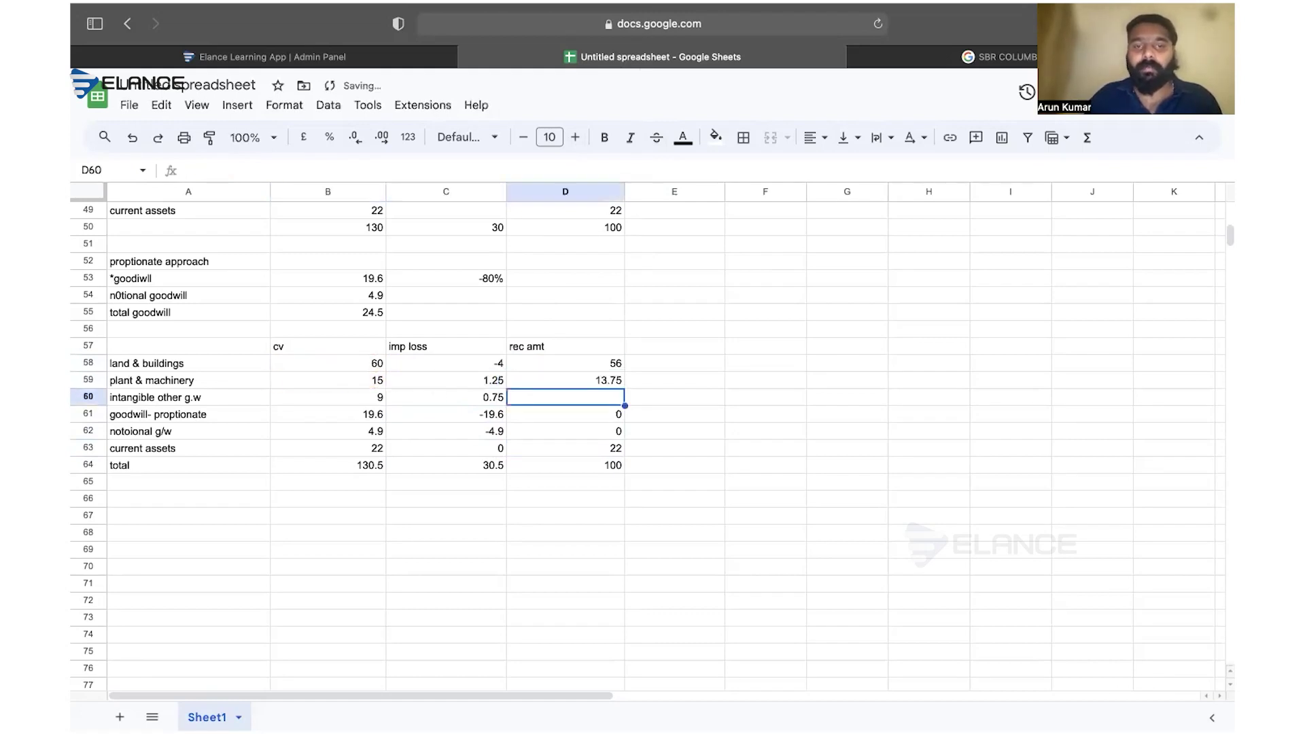
left_click(569, 380)
left_click_drag(624, 388, 624, 398)
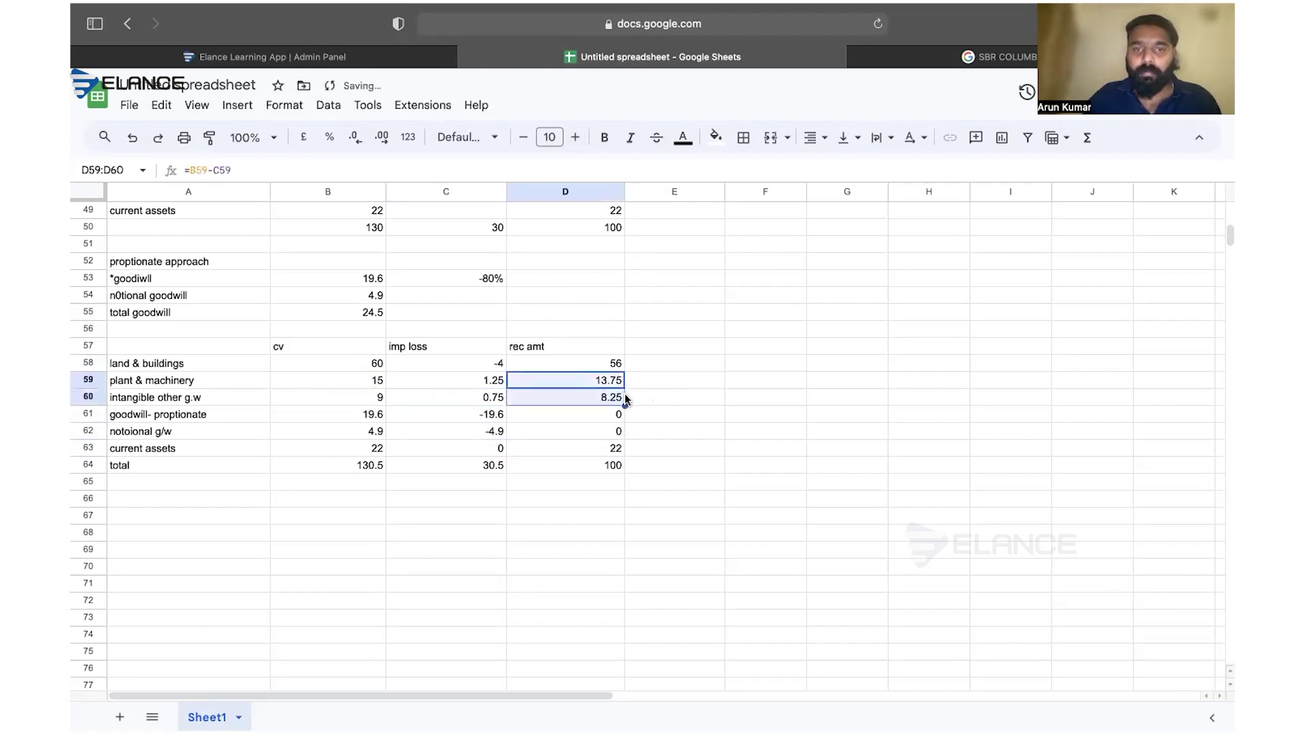
left_click(682, 411)
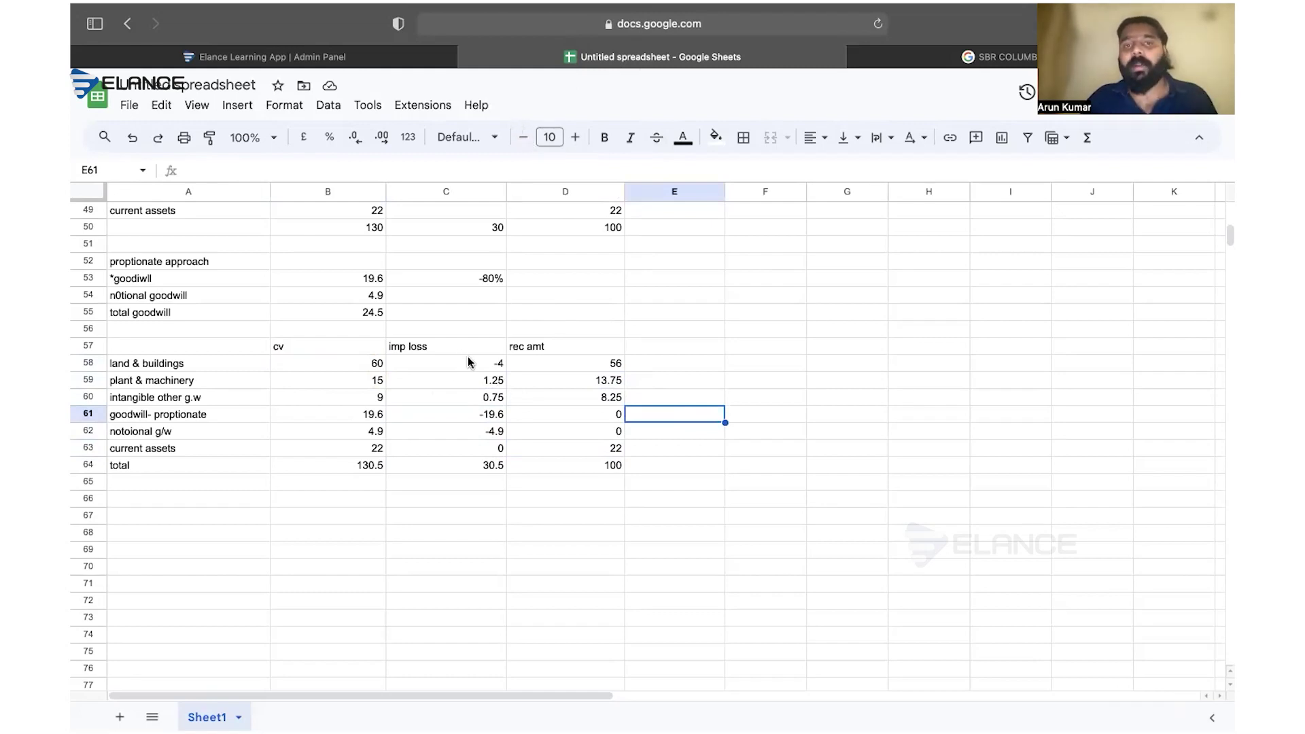
- Make the goodwill gross-up working in A53:C55 bold
scroll(470, 362, "up", 5)
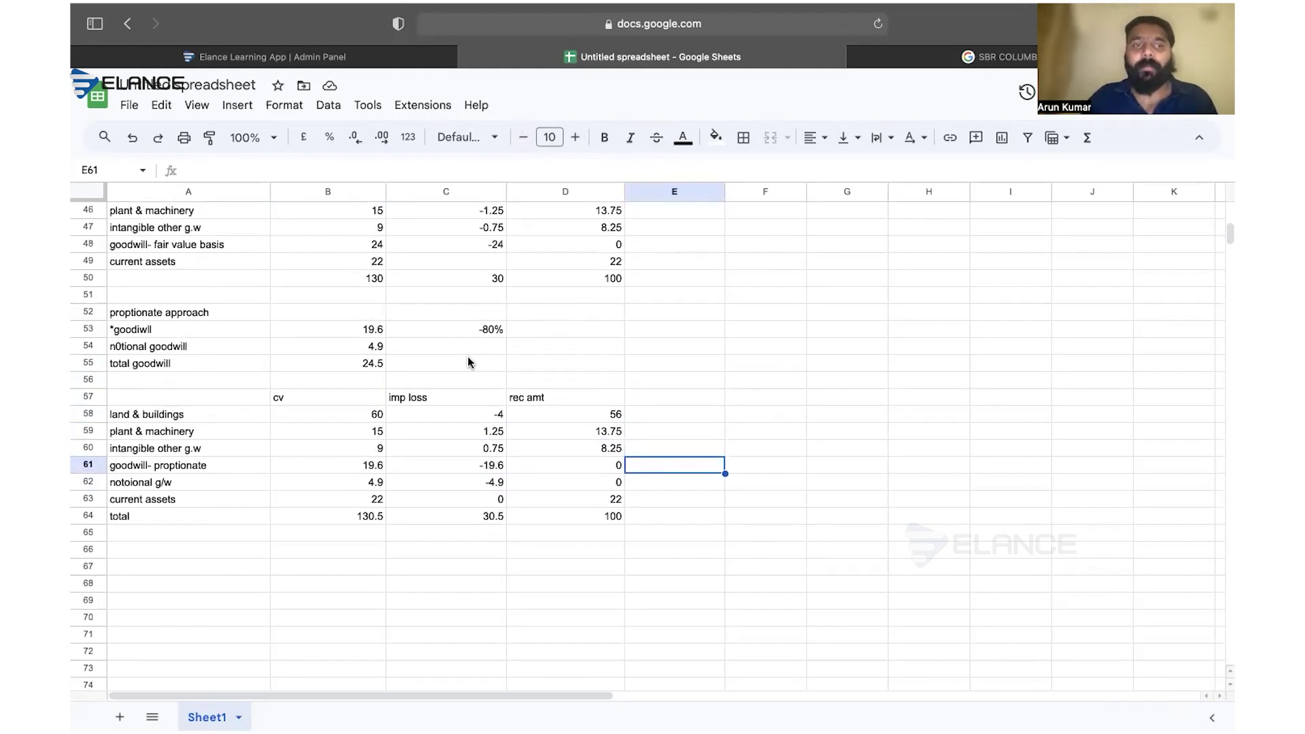
left_click_drag(174, 367, 474, 398)
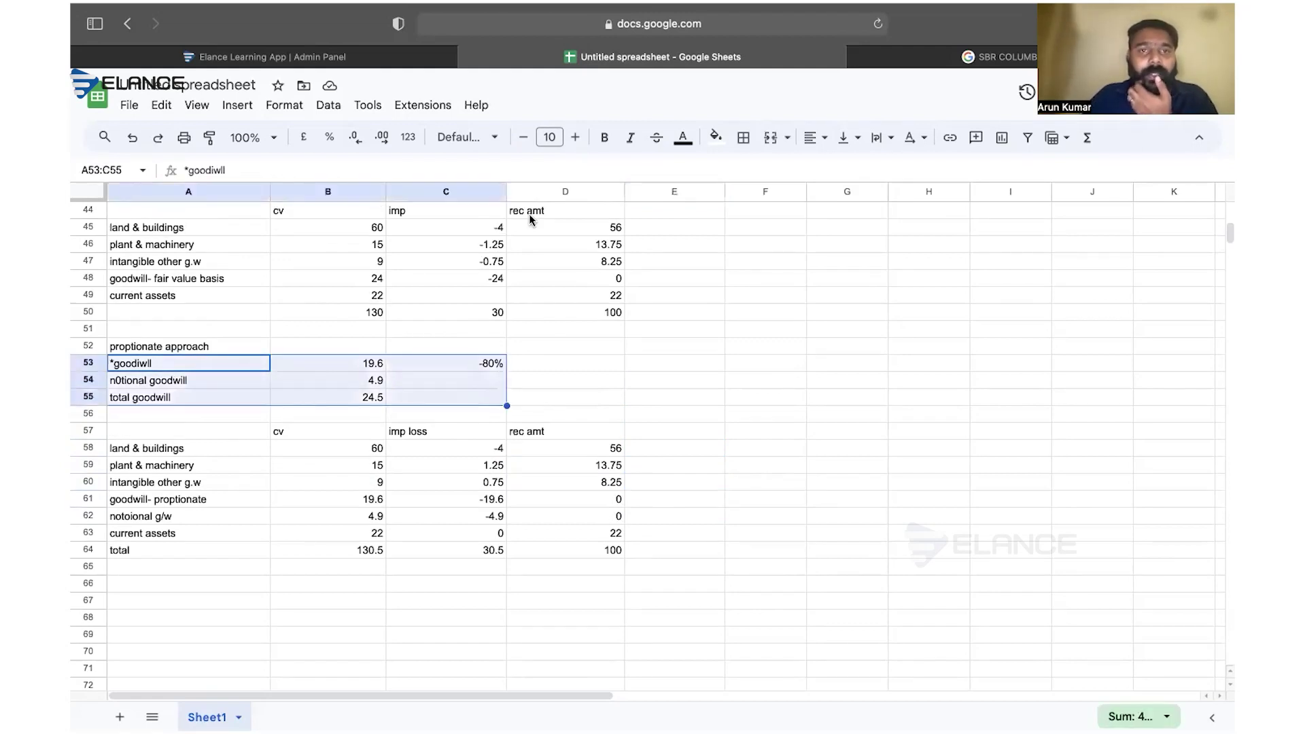
left_click(604, 137)
left_click(611, 382)
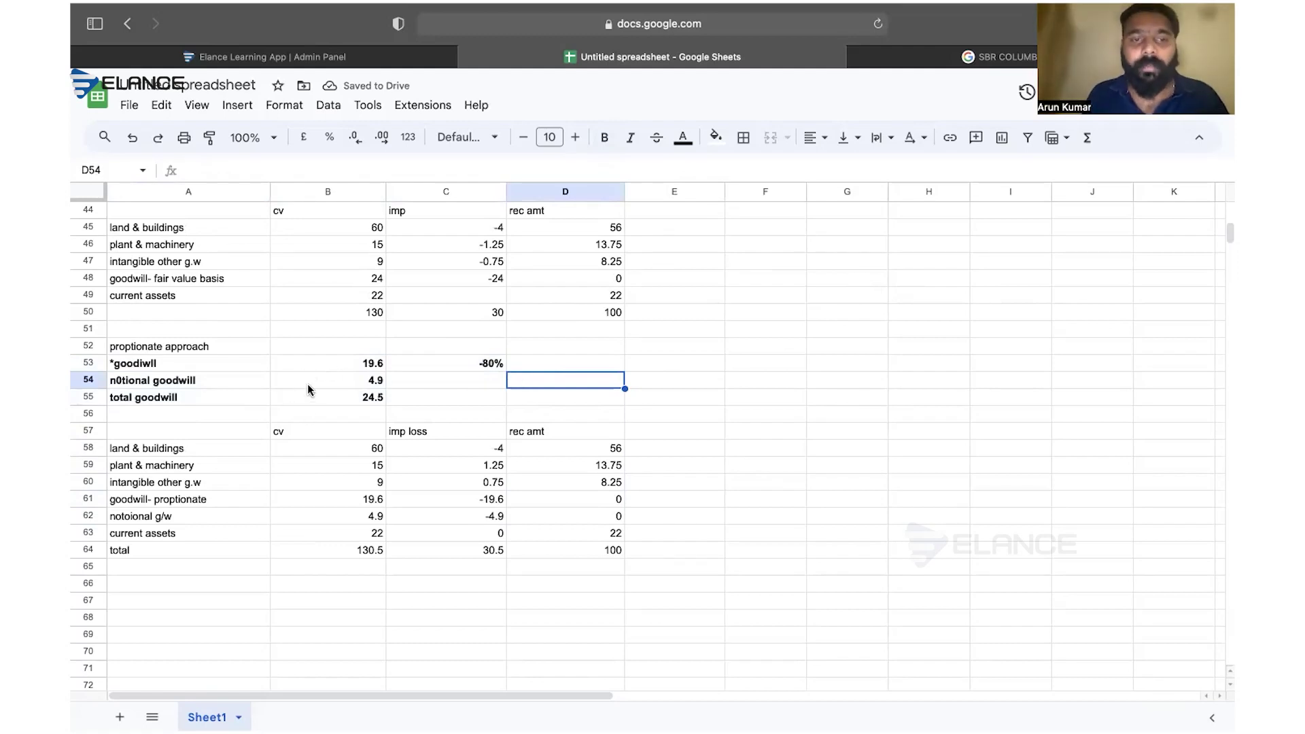
- Compare the fair value basis and proportionate approach impairment tables, and switch to the notes on goodwill calculation
scroll(310, 385, "down", 1)
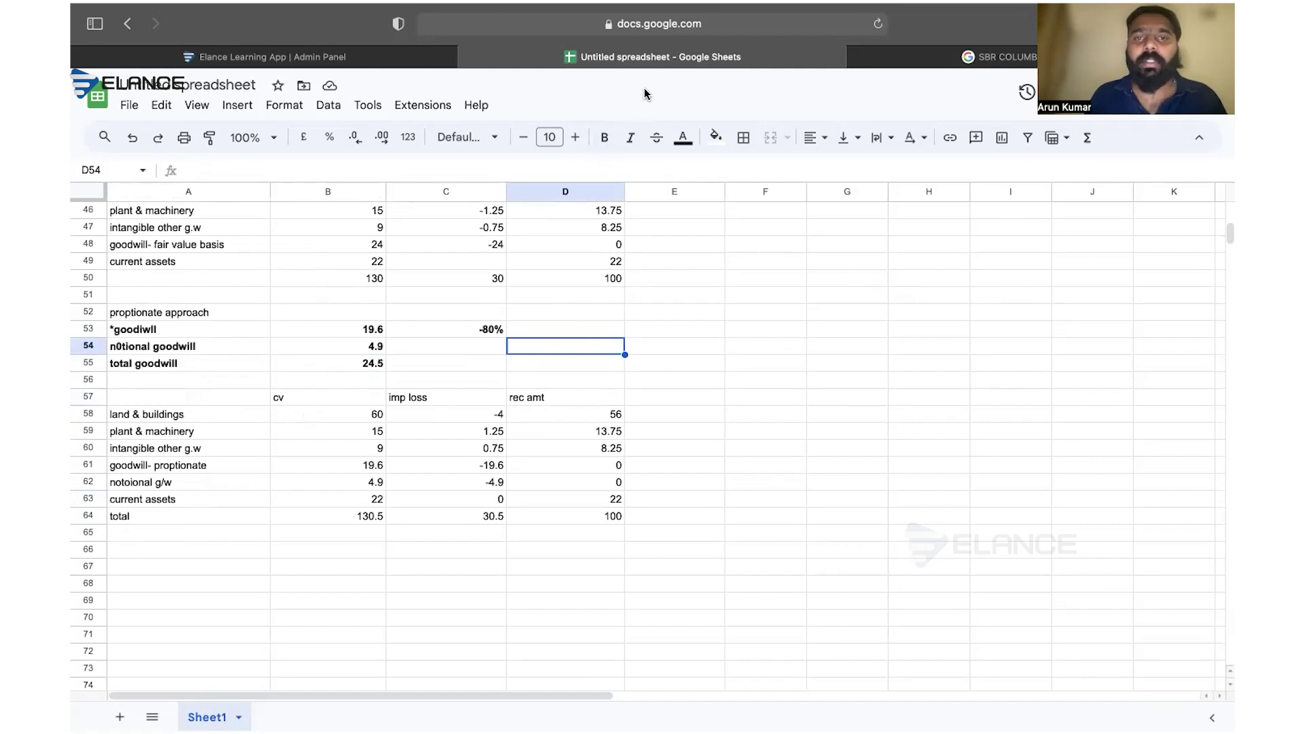
scroll(435, 331, "up", 2)
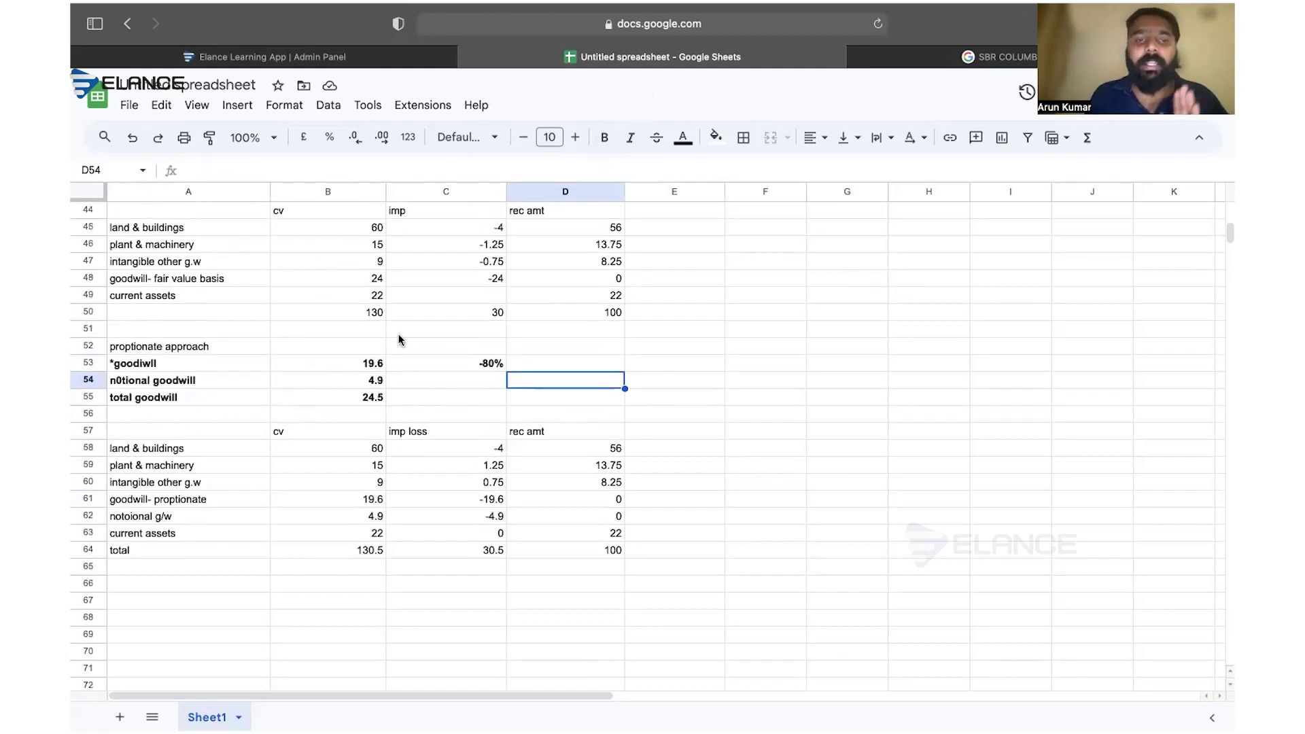
scroll(337, 332, "up", 2)
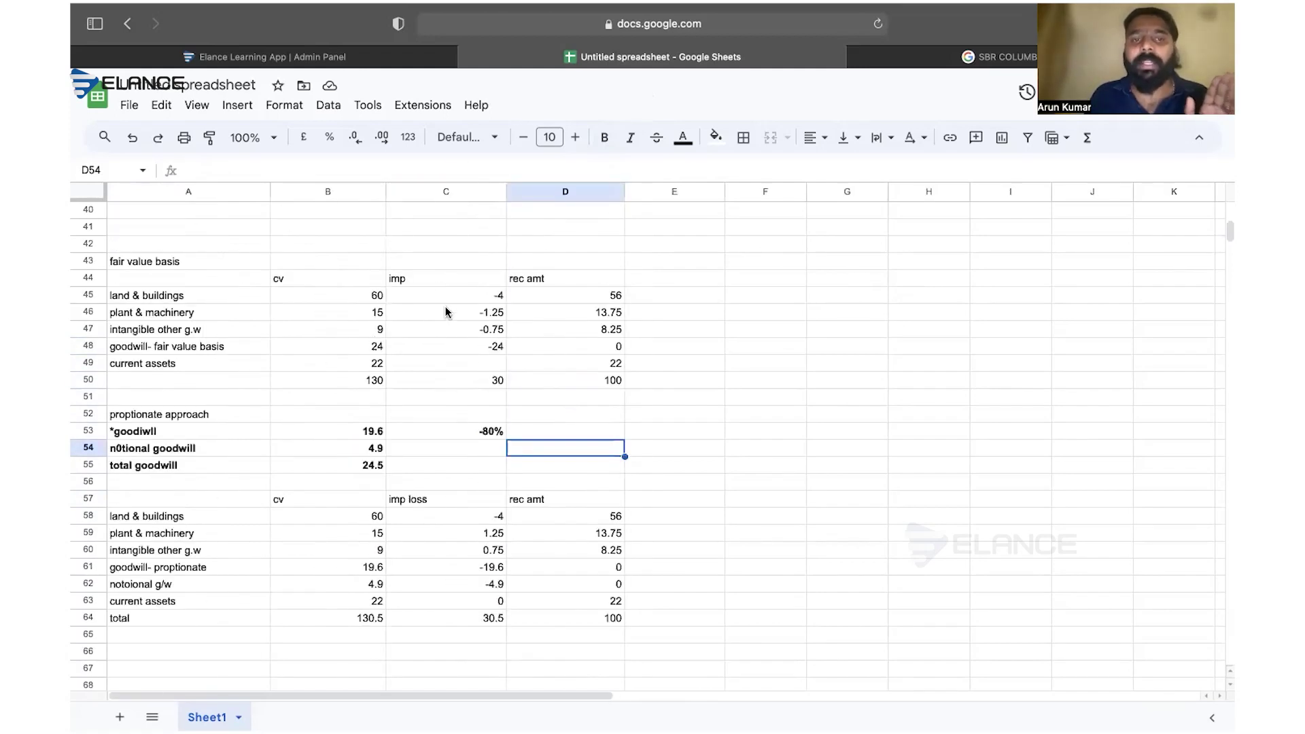
scroll(425, 331, "down", 4)
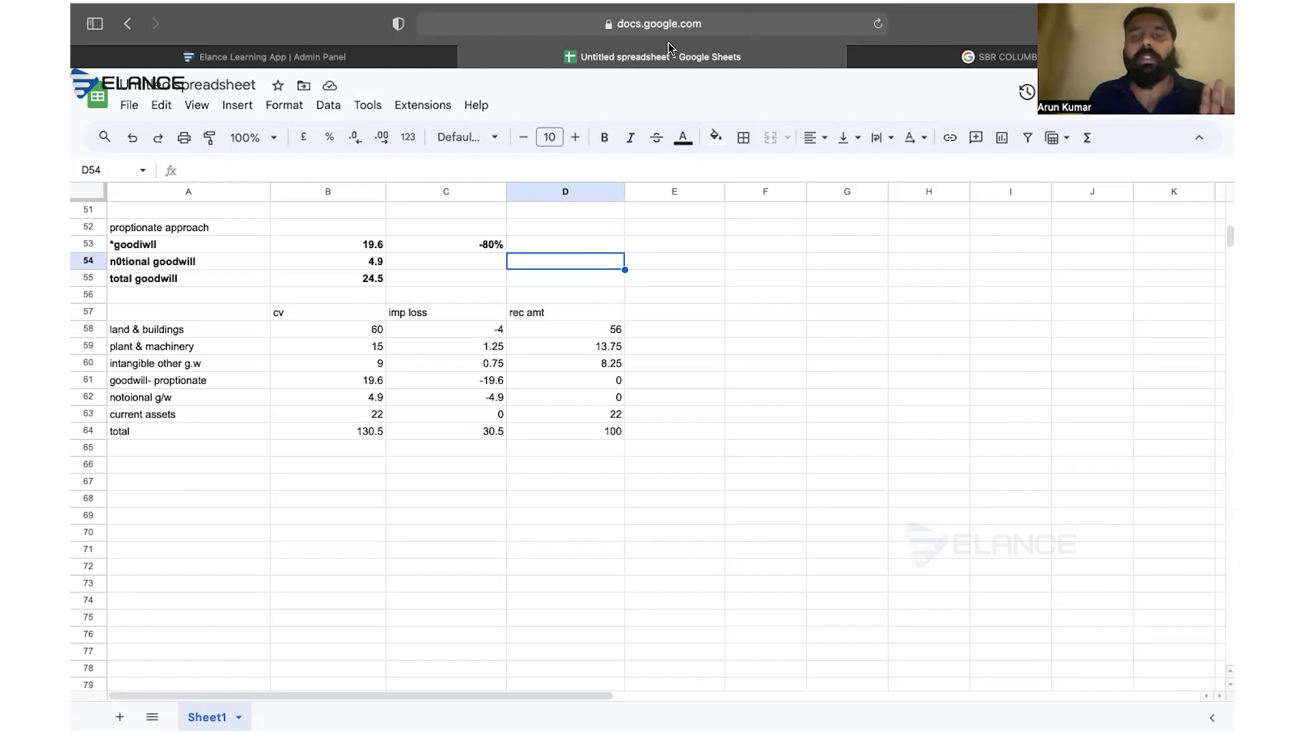
key("super+Tab")
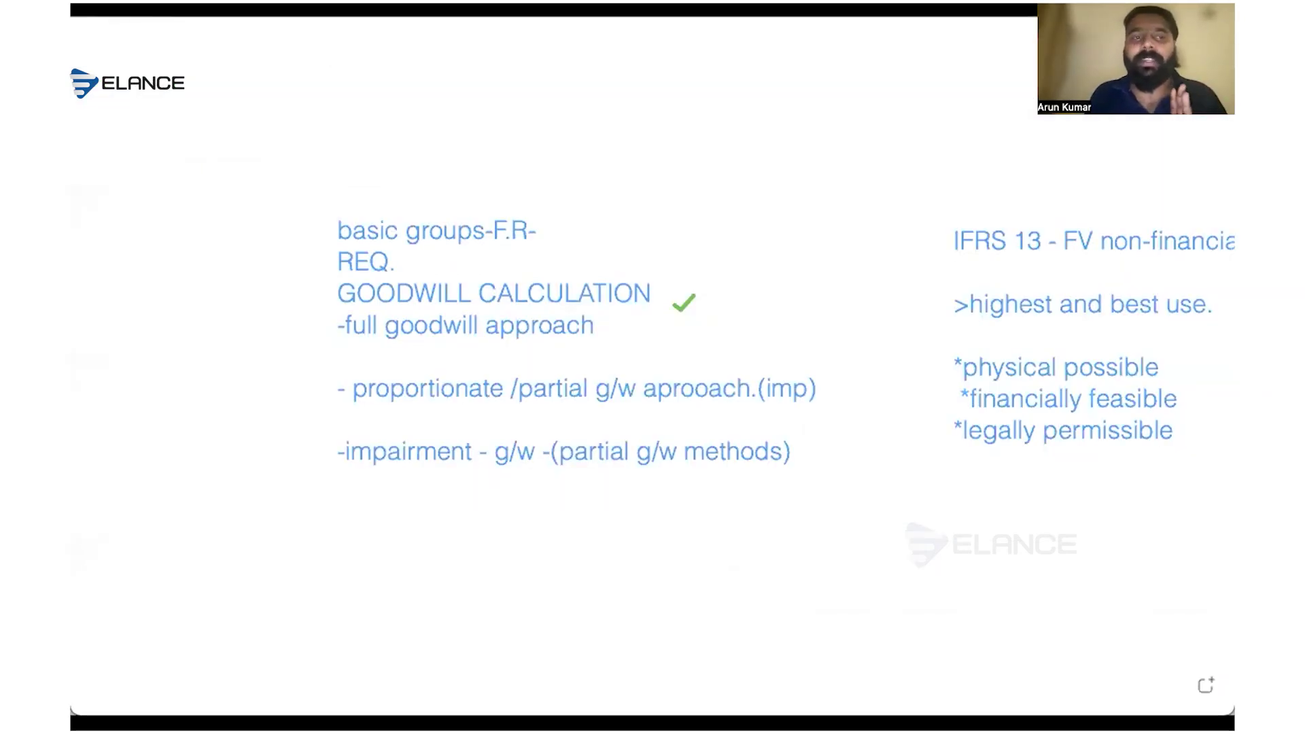
- Tick the full goodwill and proportionate goodwill approaches in the notes, and add "joint arrangements" below the impairment line
left_click_drag(487, 312, 590, 272)
left_click_drag(490, 362, 559, 318)
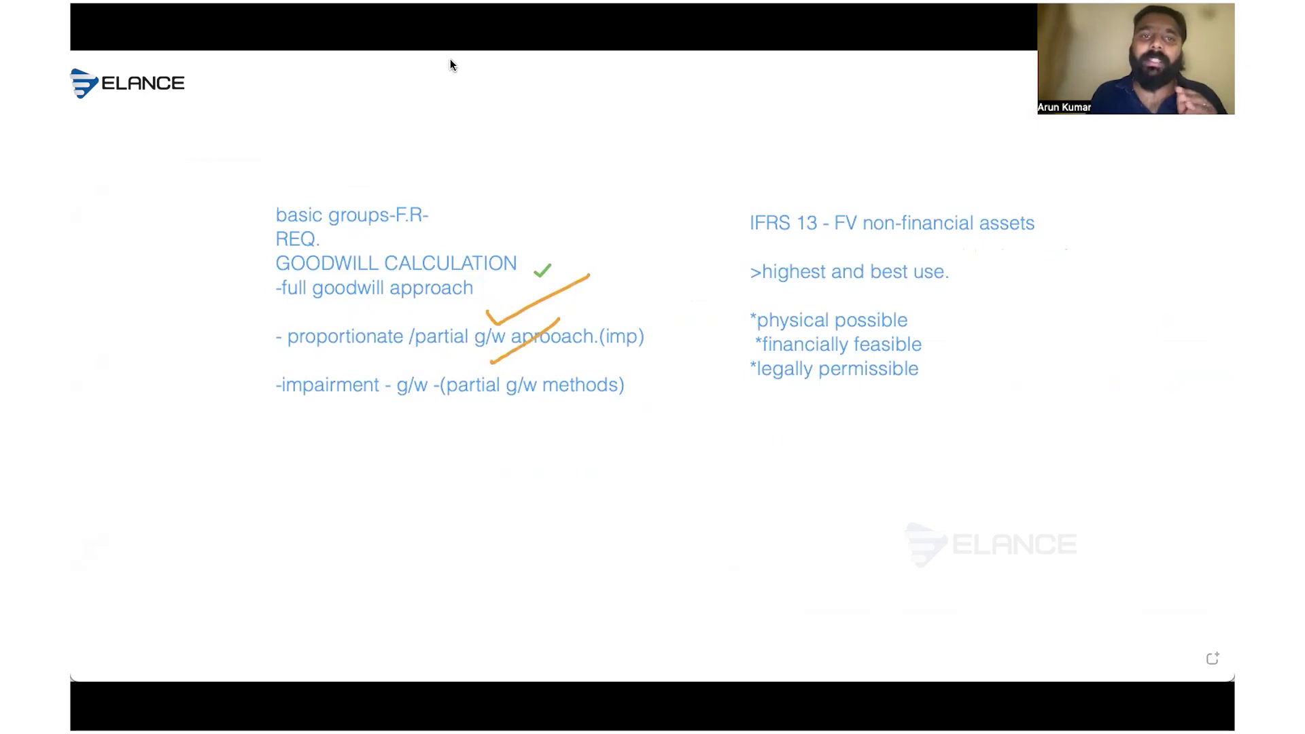
left_click(274, 427)
type("join ar")
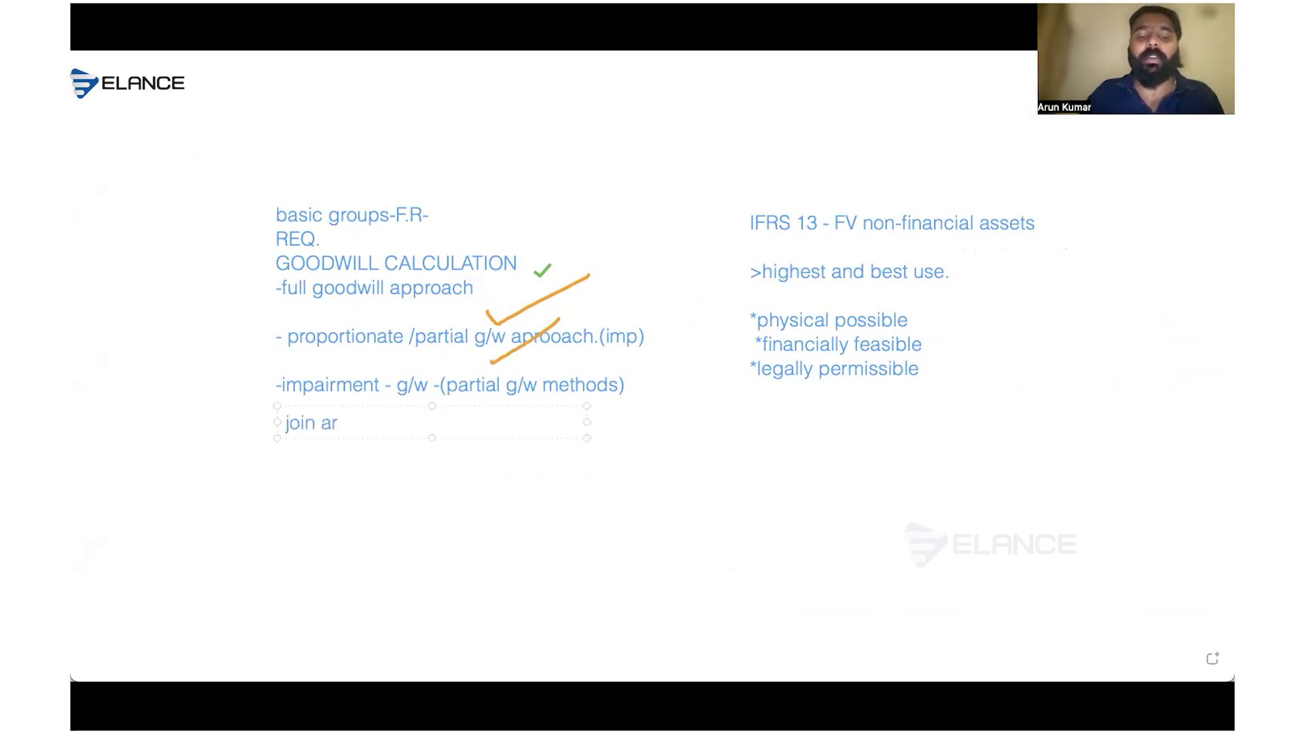
type("rangements")
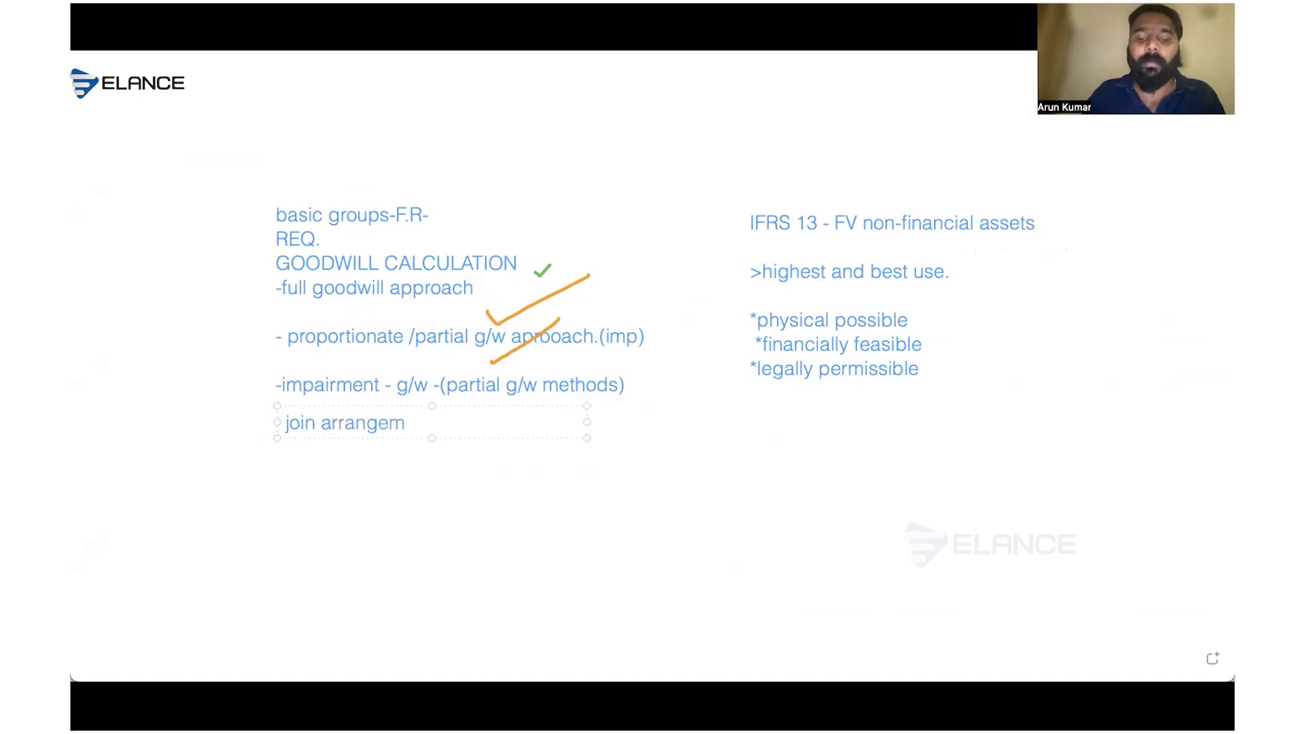
left_click(319, 424)
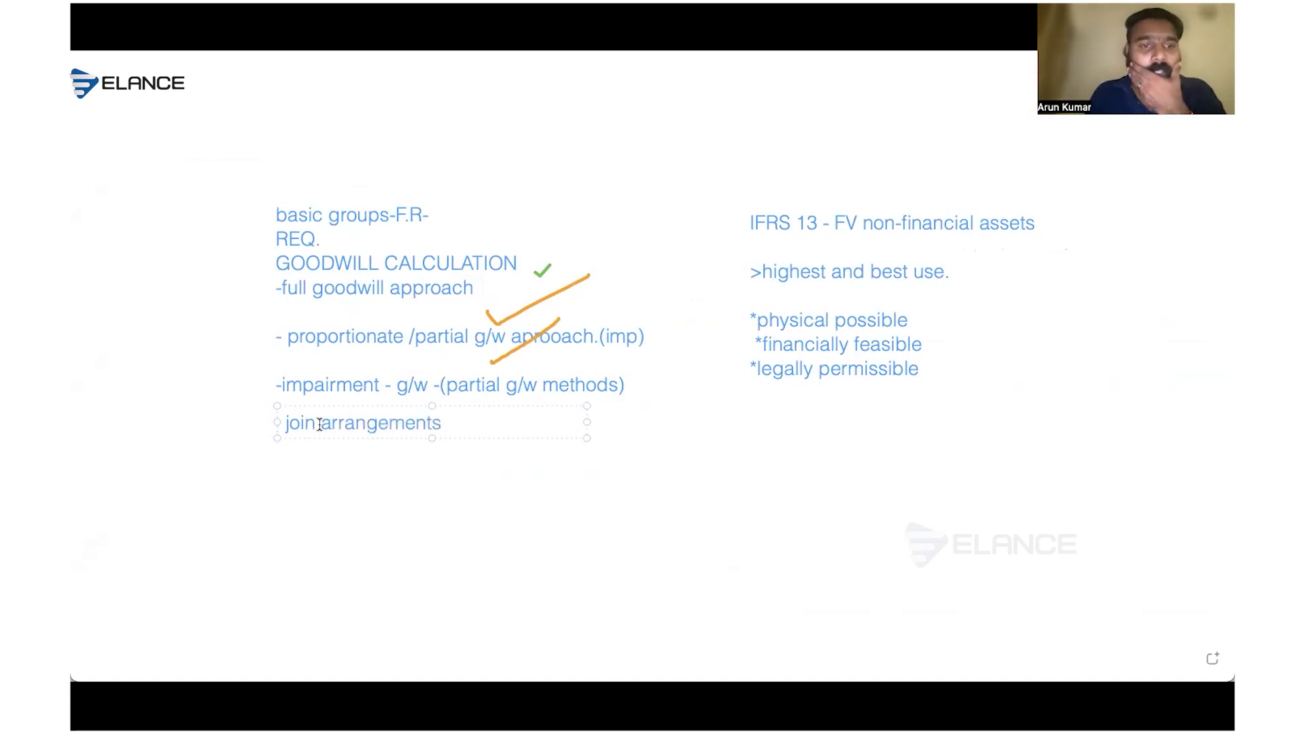
type("t")
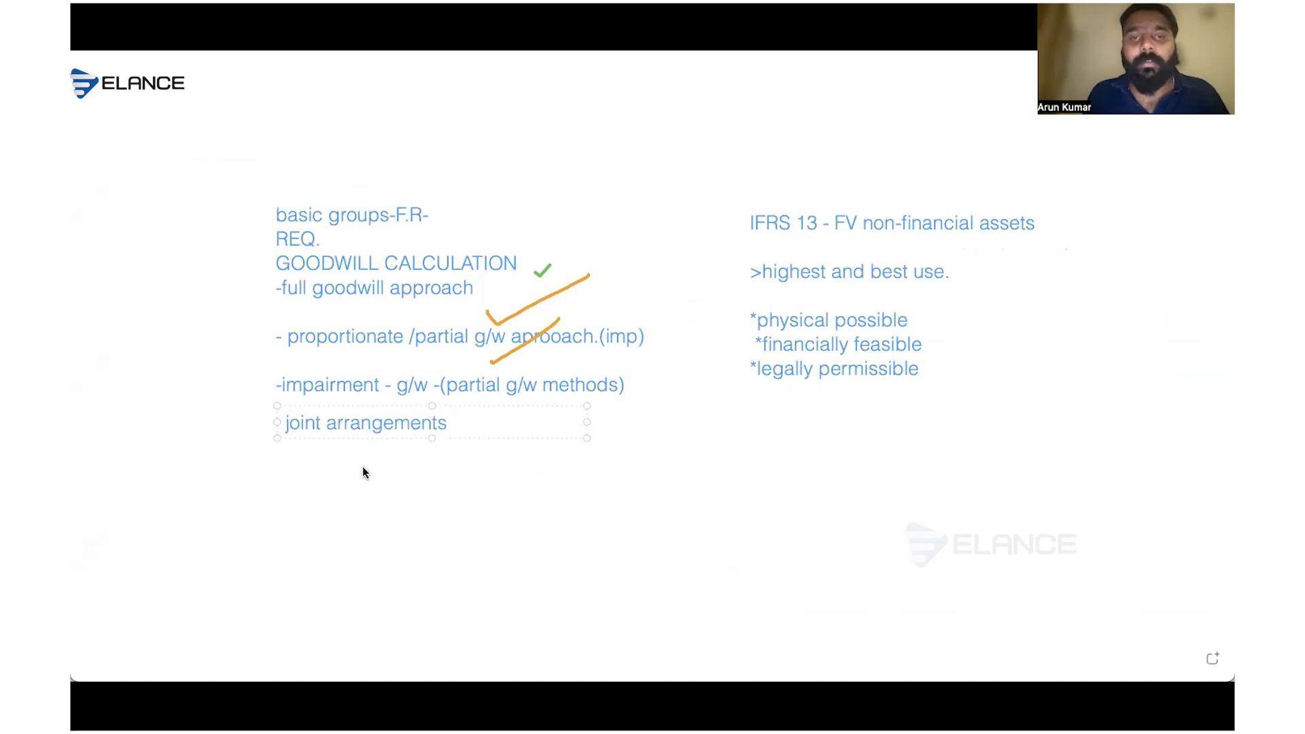
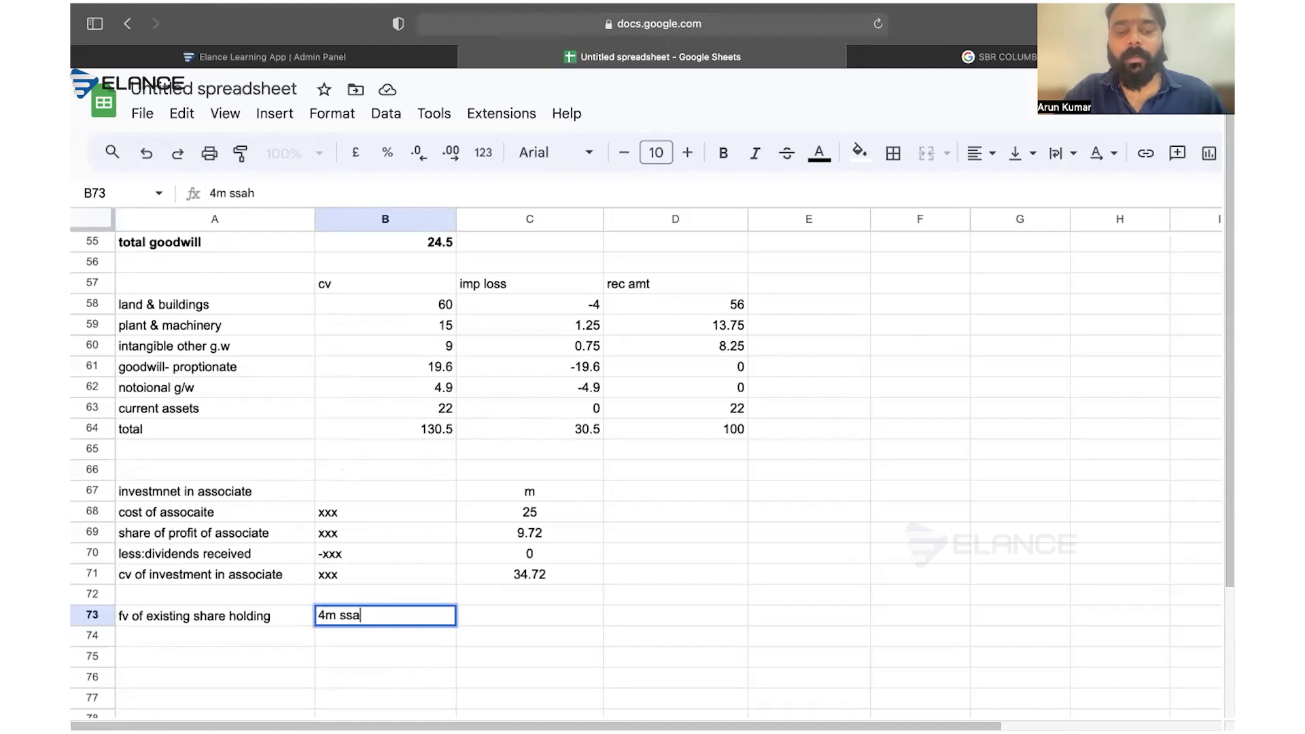
- Complete the note in B73 as "4m shares -1dec 20x8 @ 9.2 per share" and widen column B to fit it
type("hares")
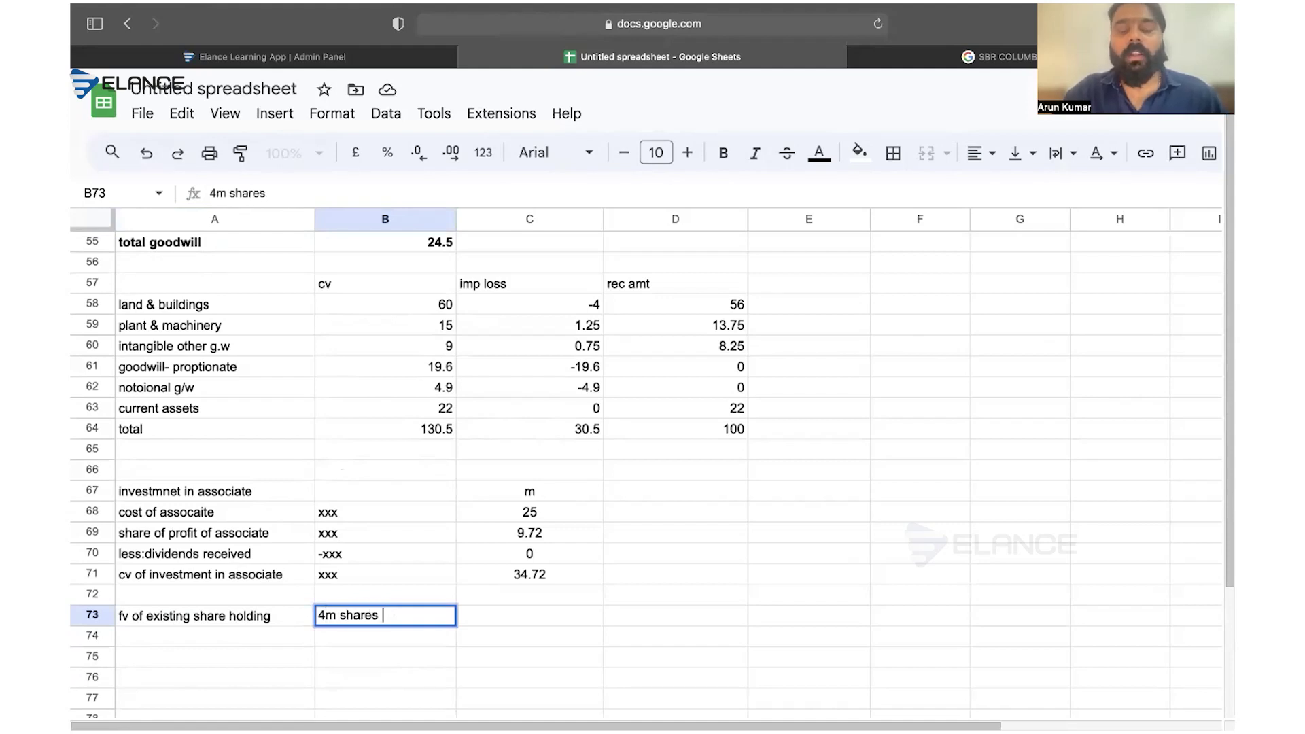
type(" -1dec")
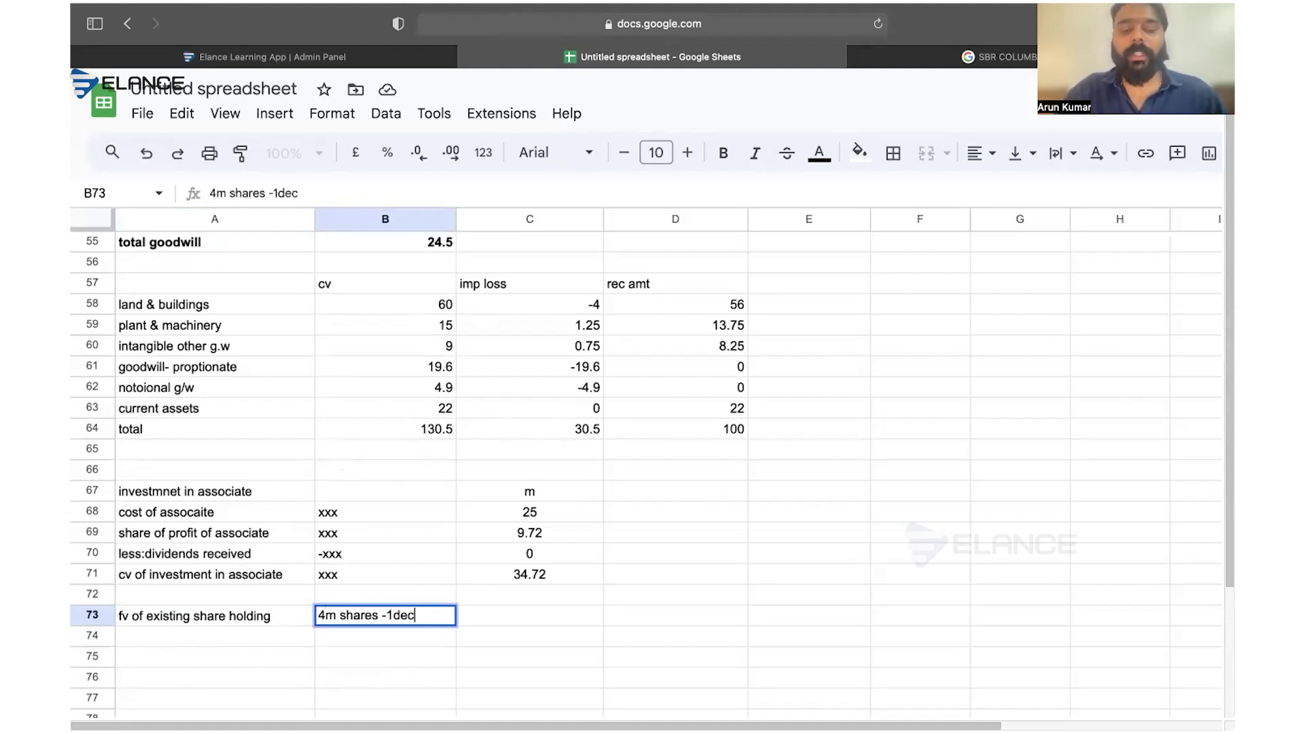
type(" 20xx1")
key("BackSpace")
key("BackSpace")
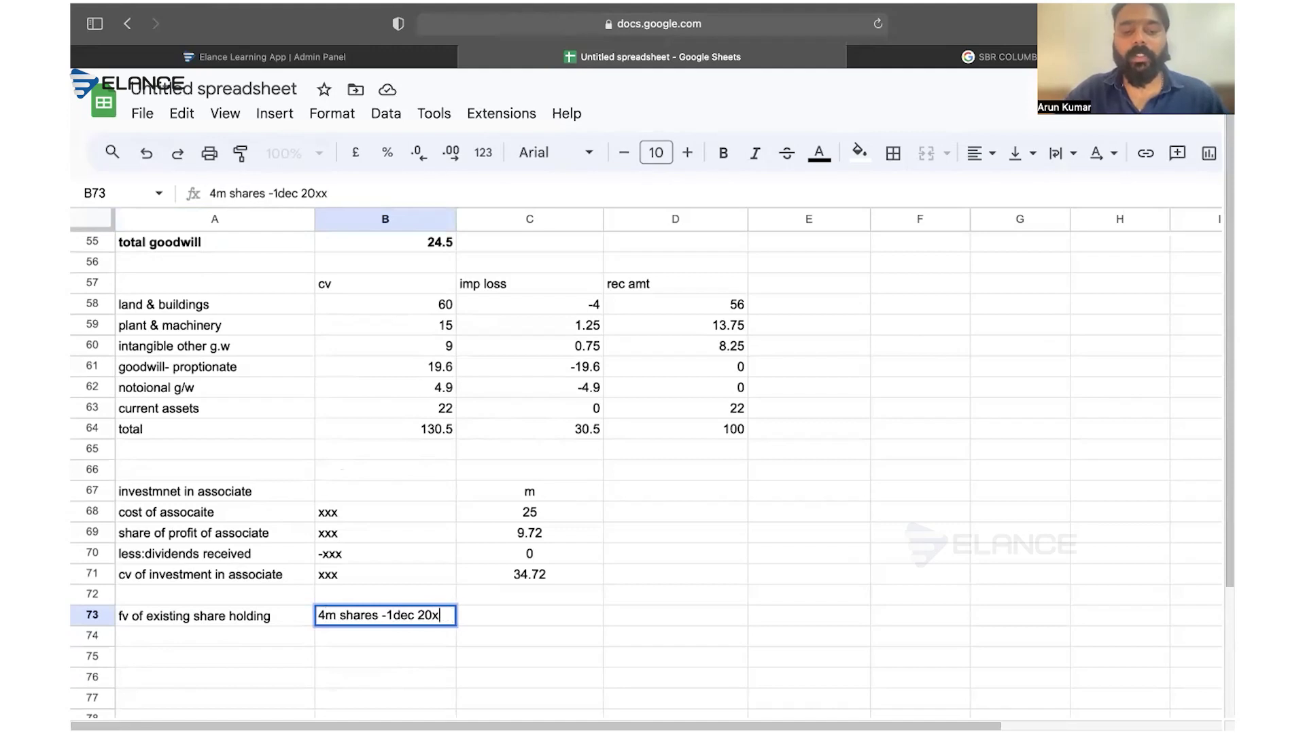
type("8")
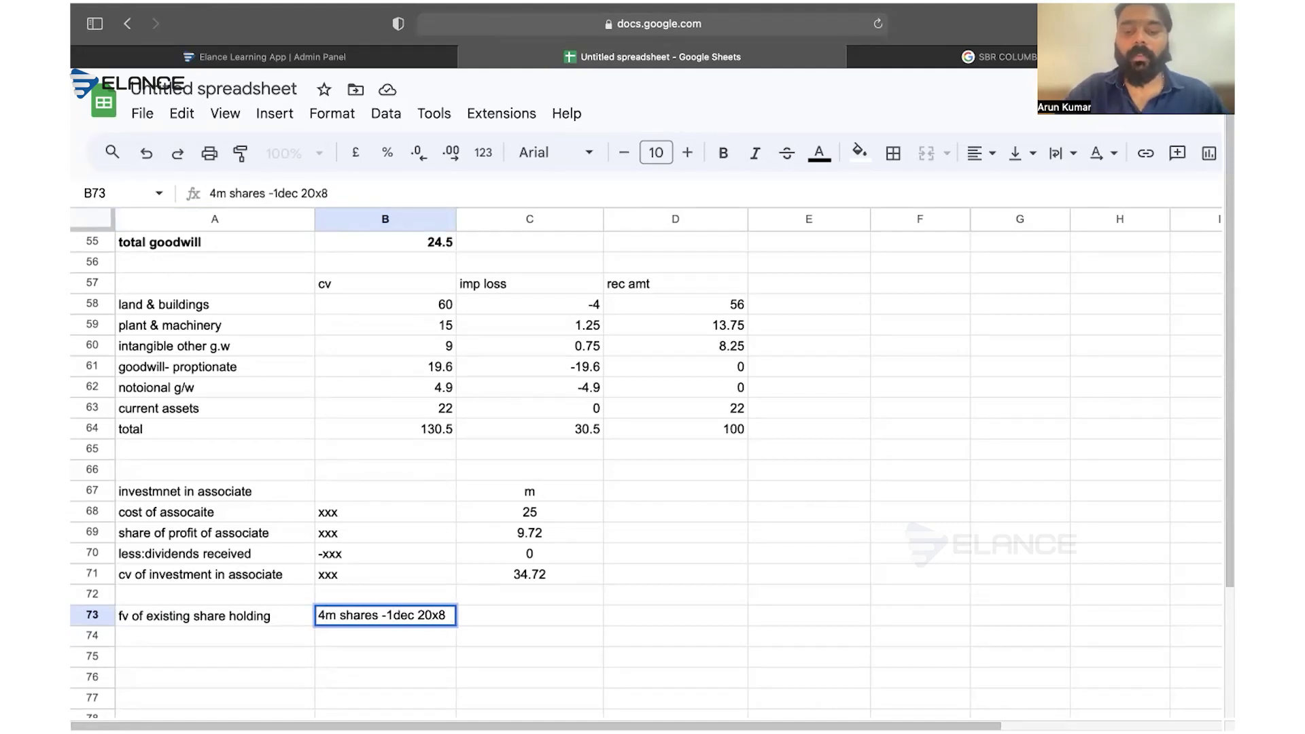
type(" @")
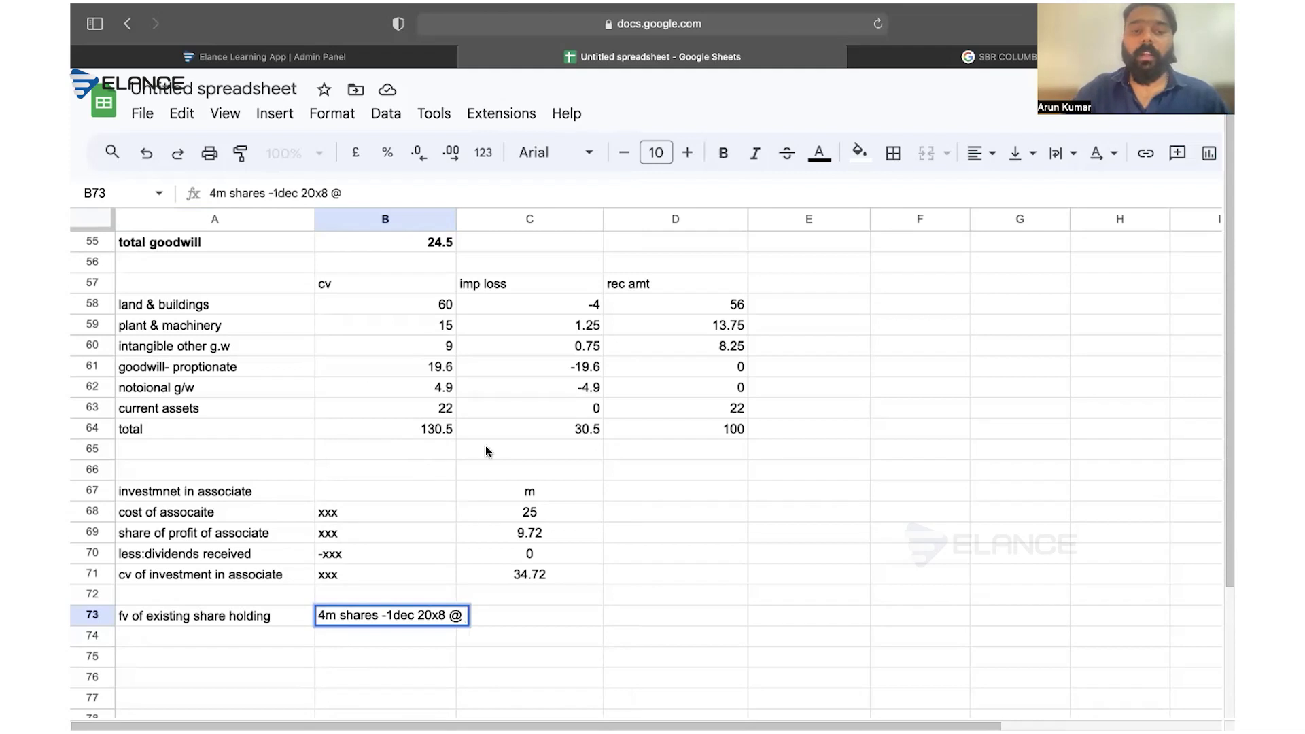
left_click_drag(453, 219, 553, 219)
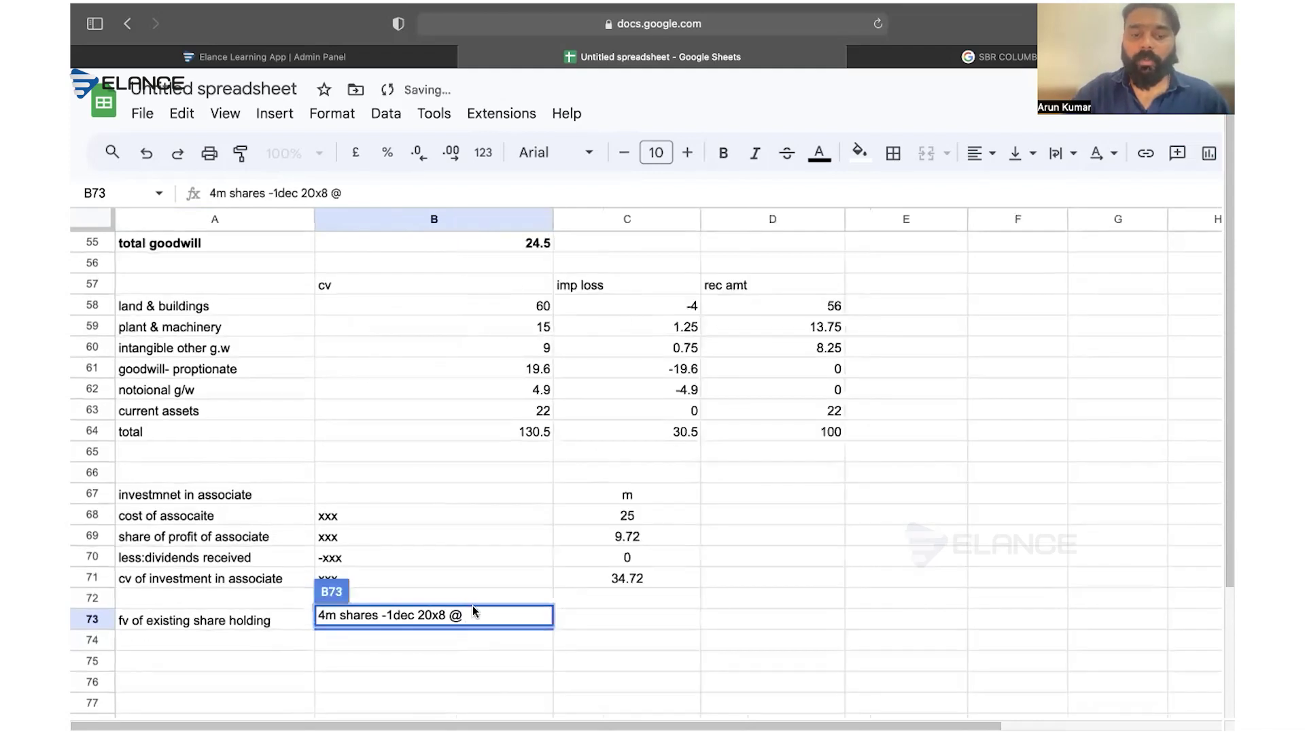
type("9.2")
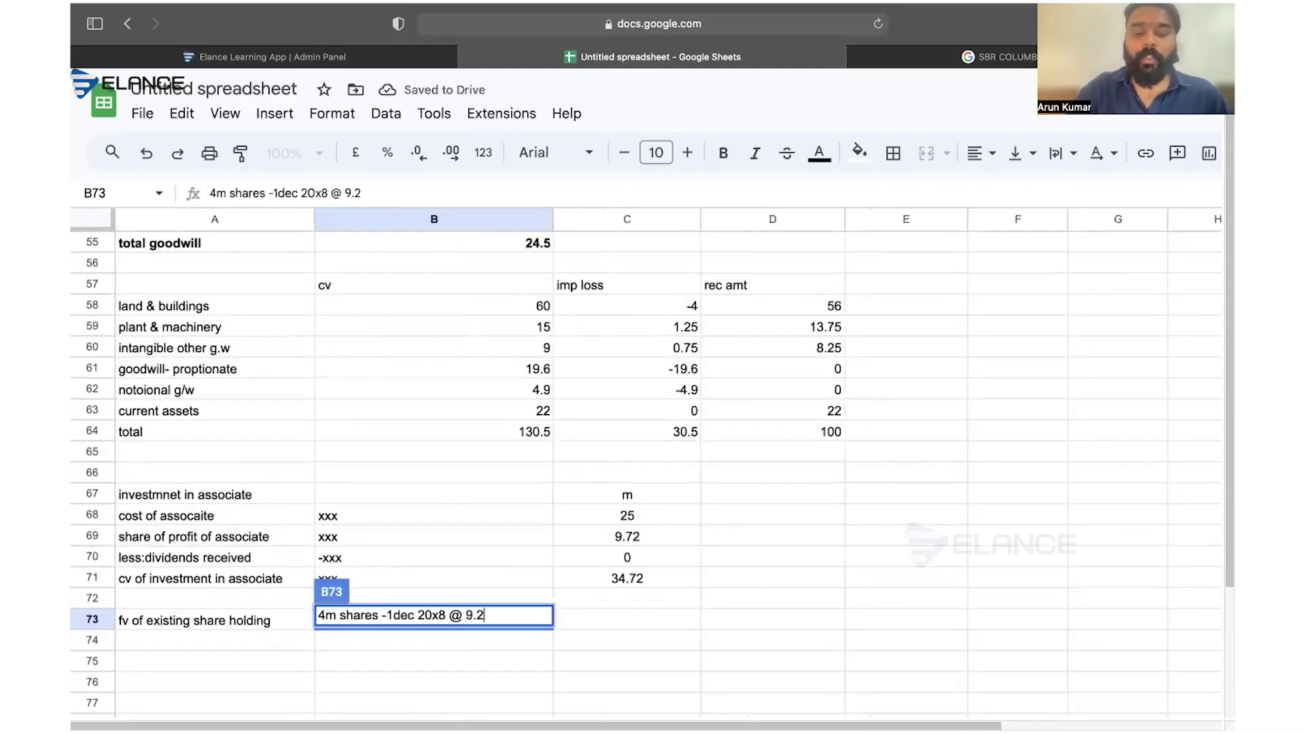
type(" peer share")
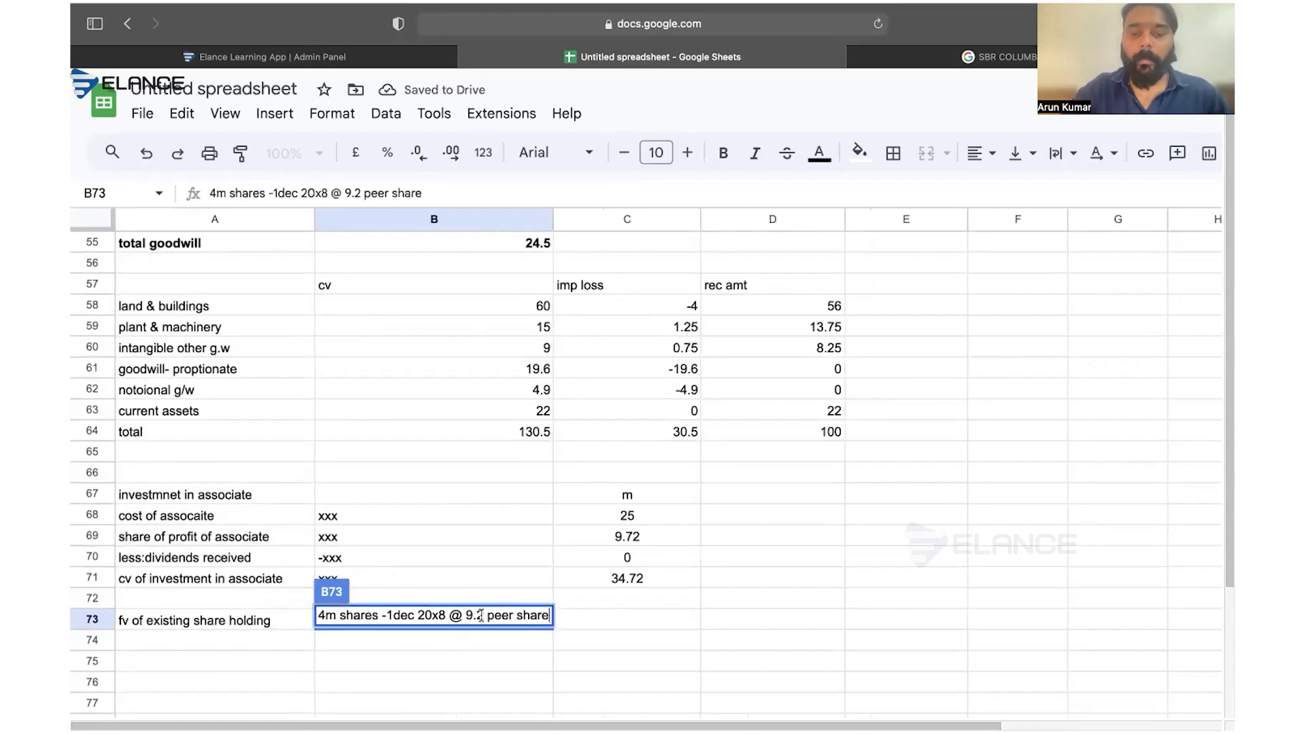
left_click(503, 612)
key("BackSpace")
key("Return")
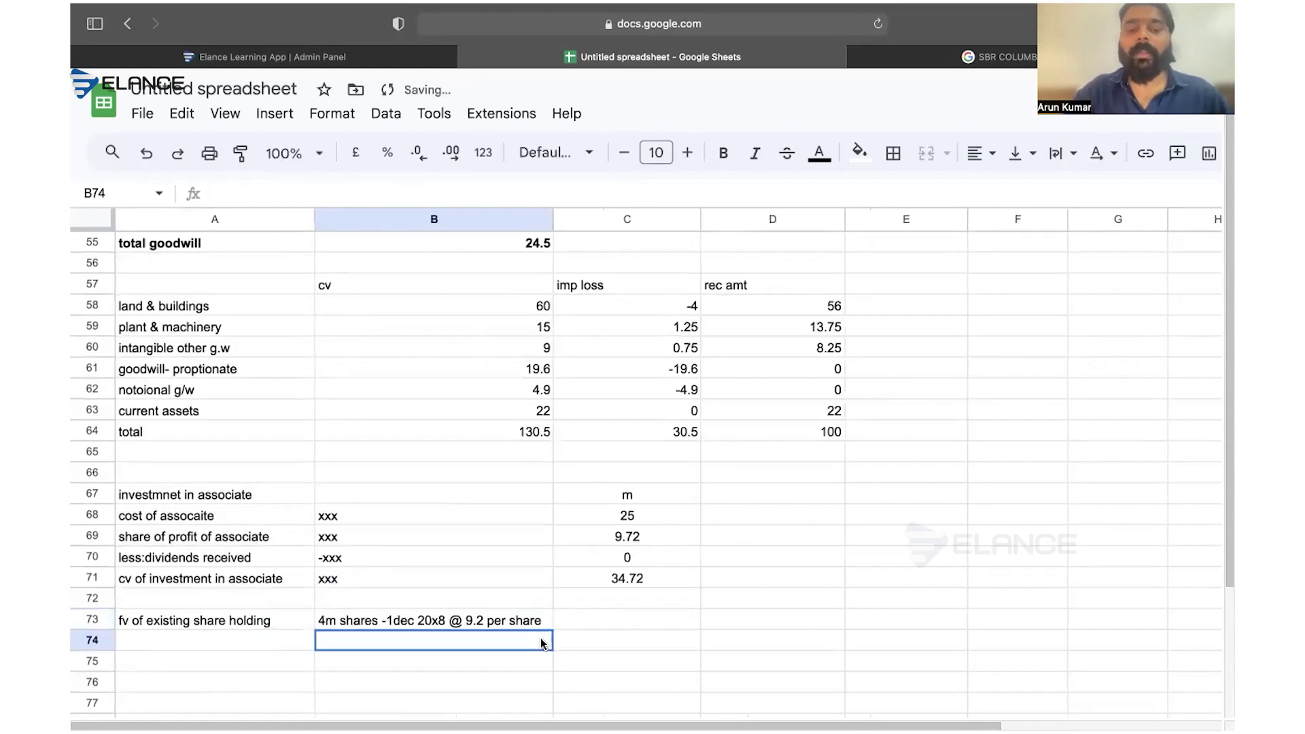
- Calculate the fair value of the existing shareholding in C73 with =4*9.2
left_click(583, 622)
type("=4*")
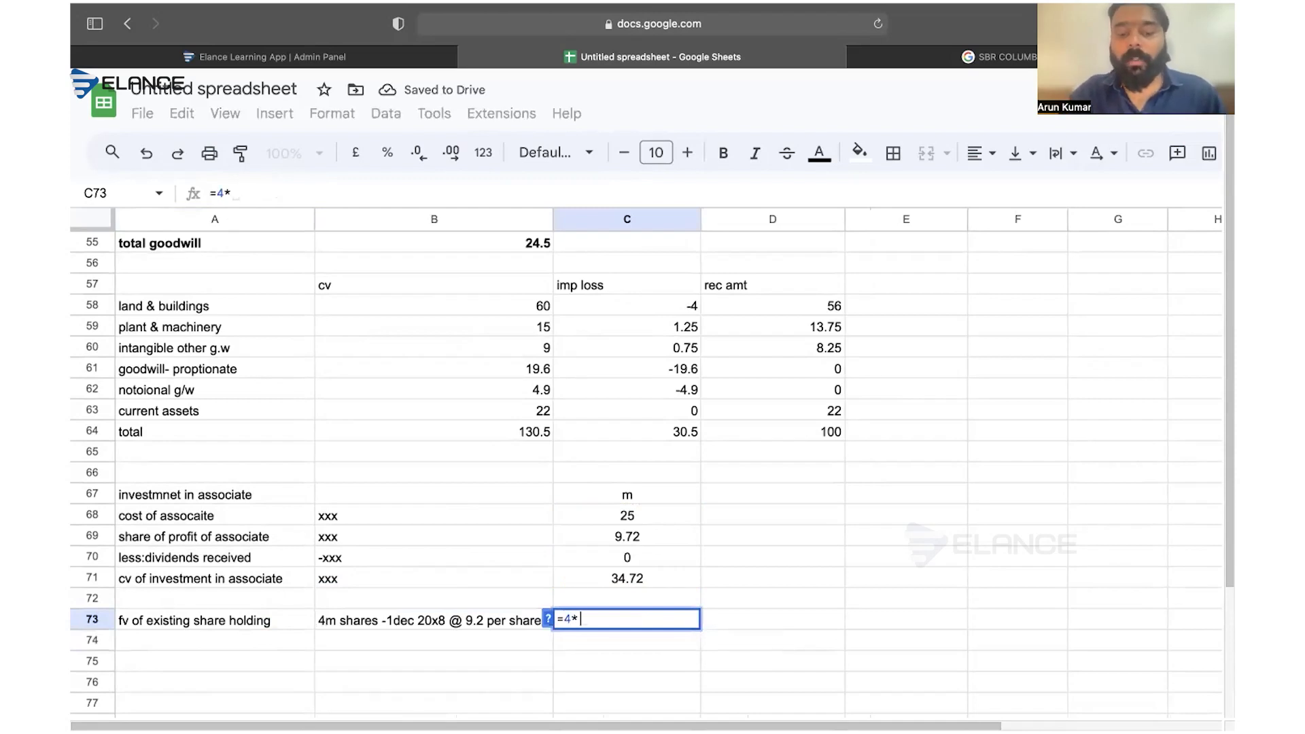
type("9.2")
key("Return")
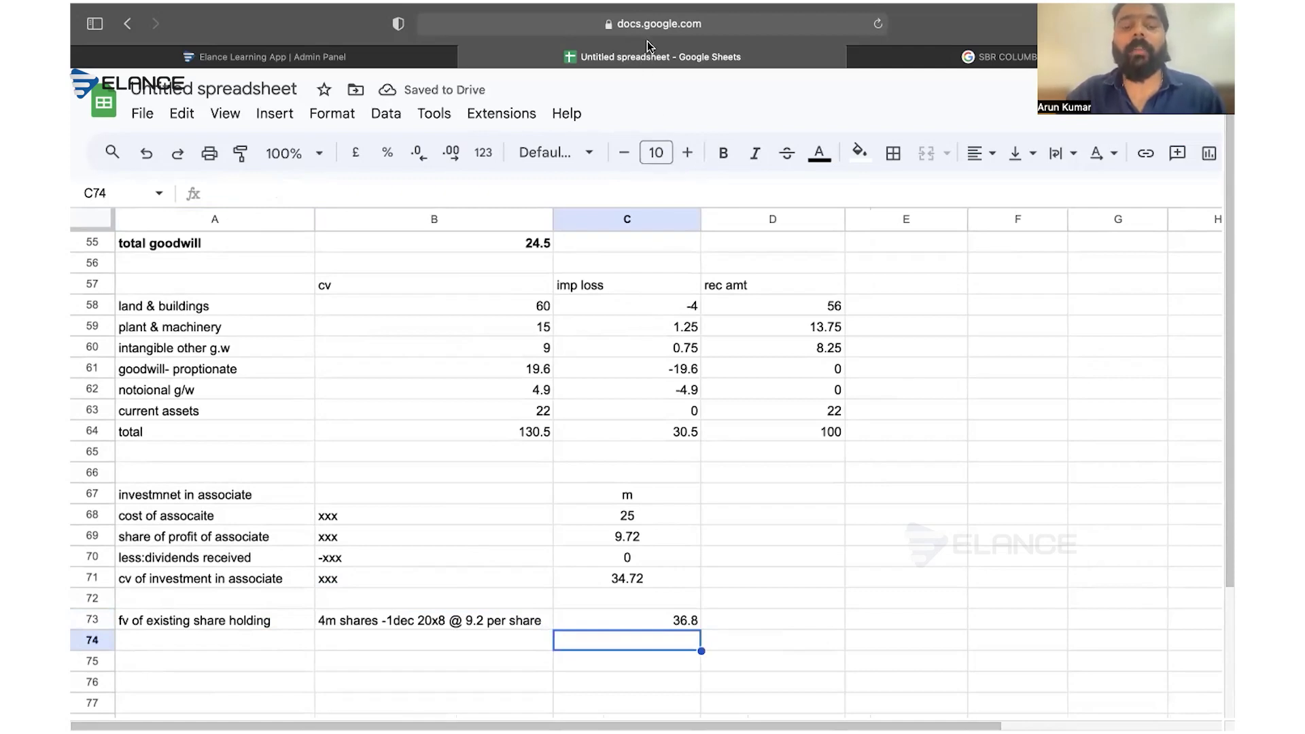
- Append "-40%" to the carrying value of investment in associate label in A71 and widen column A to fit it
left_click(287, 601)
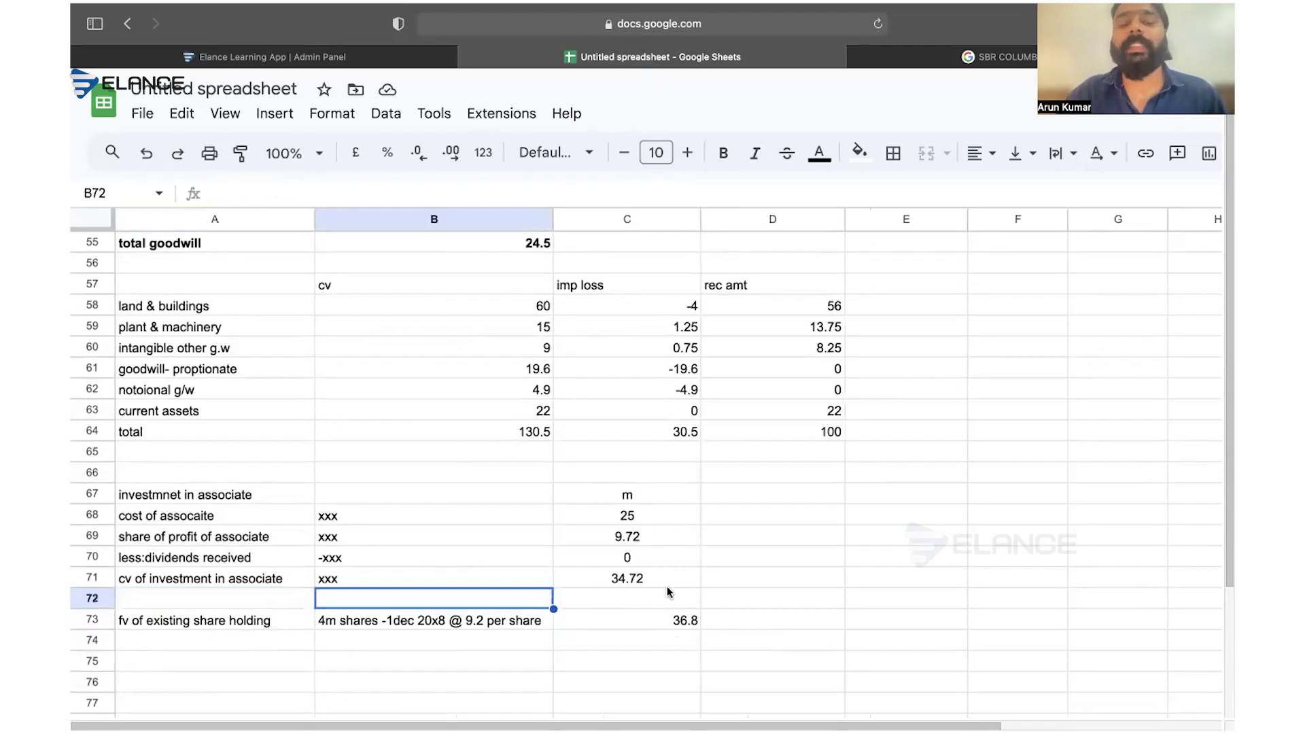
double_click(299, 579)
type("-40%")
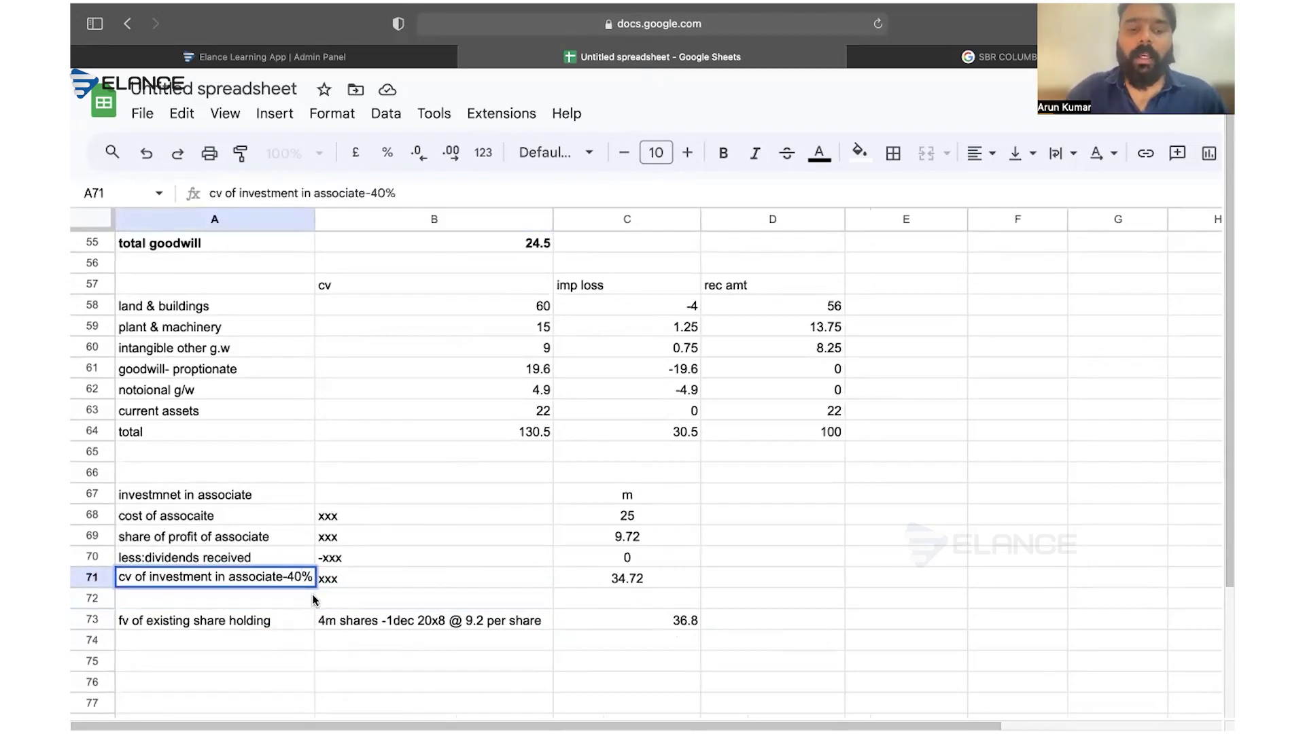
left_click(340, 596)
left_click_drag(315, 217, 542, 313)
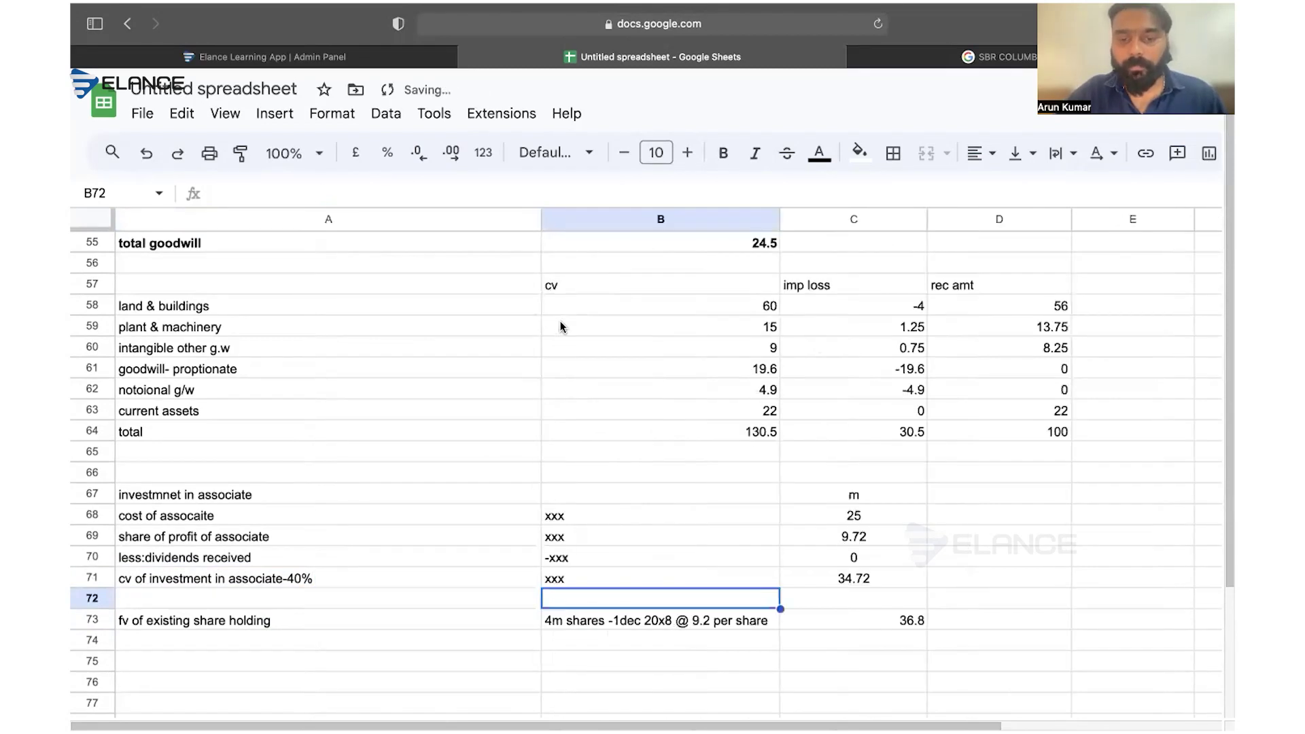
left_click_drag(541, 224, 376, 223)
- Make the carrying value of the investment in associate in C71 bold
left_click(743, 580)
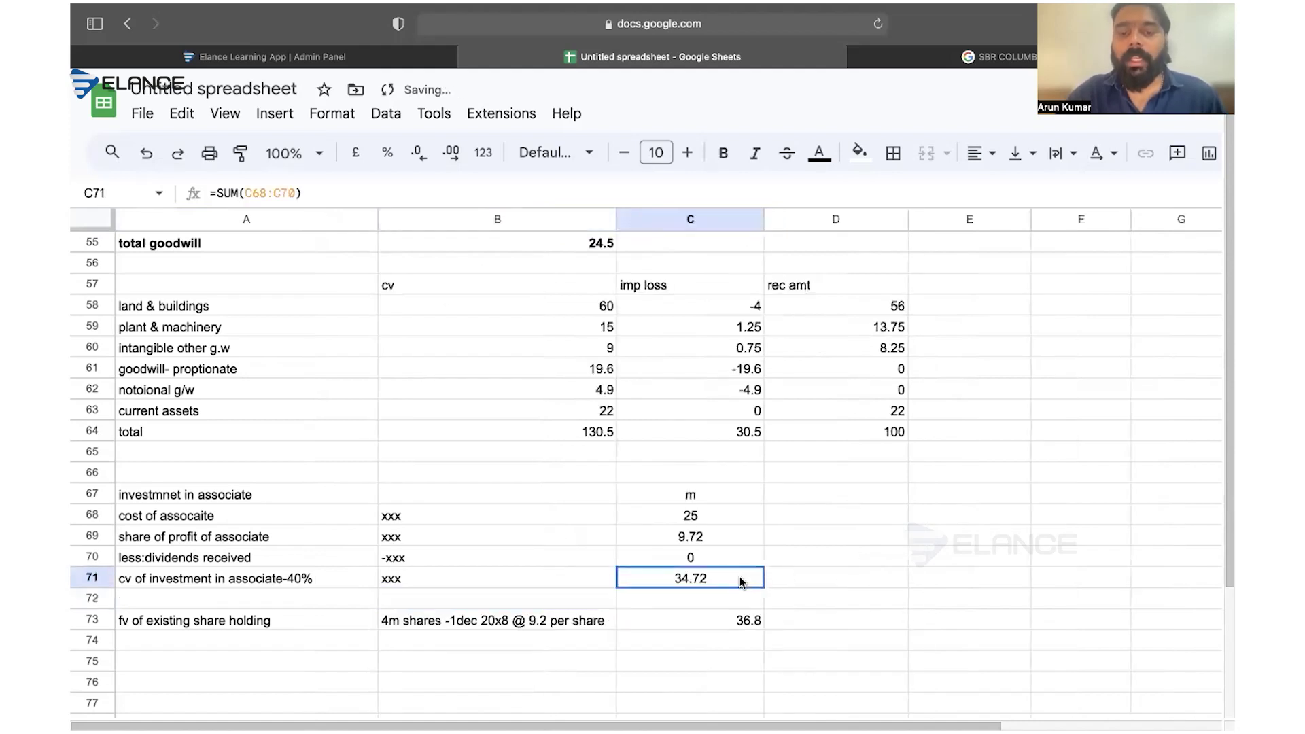
left_click(723, 152)
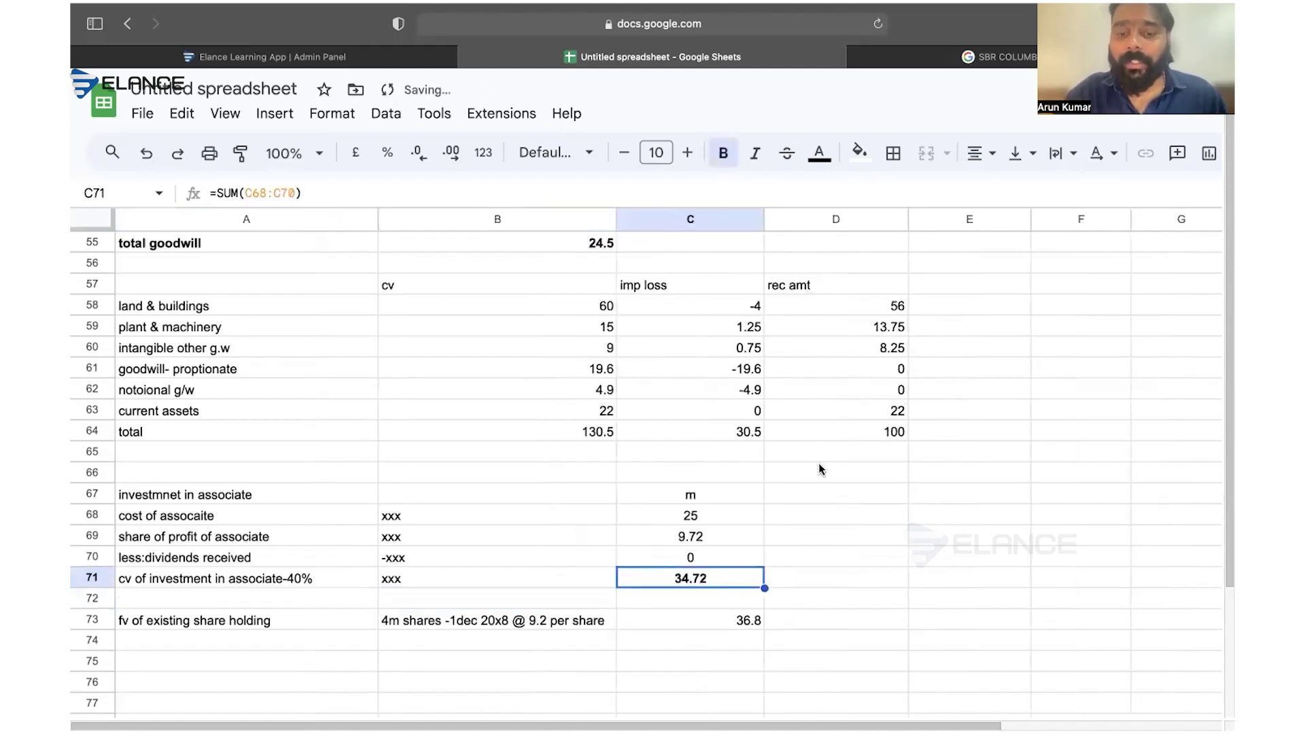
left_click(853, 596)
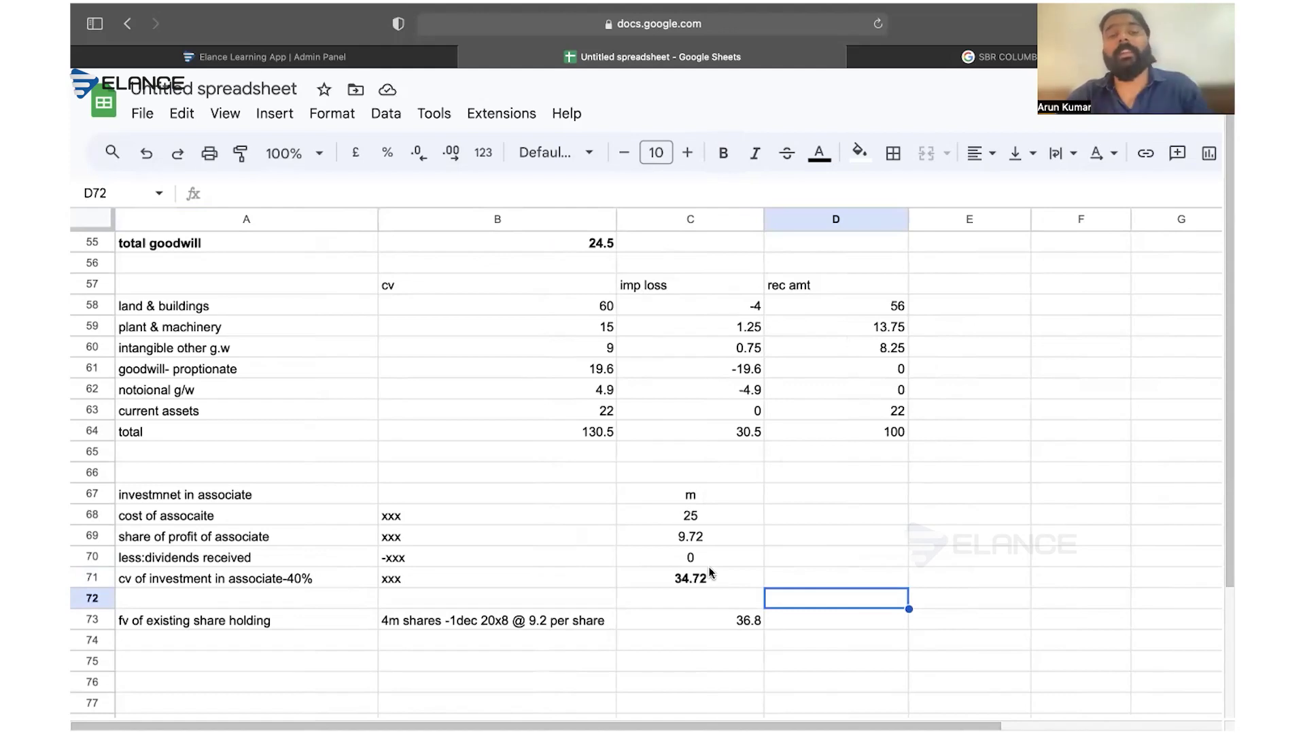
- Make the fair value of the existing shareholding in C73 bold and centre it in the cell
left_click(707, 619)
left_click(723, 152)
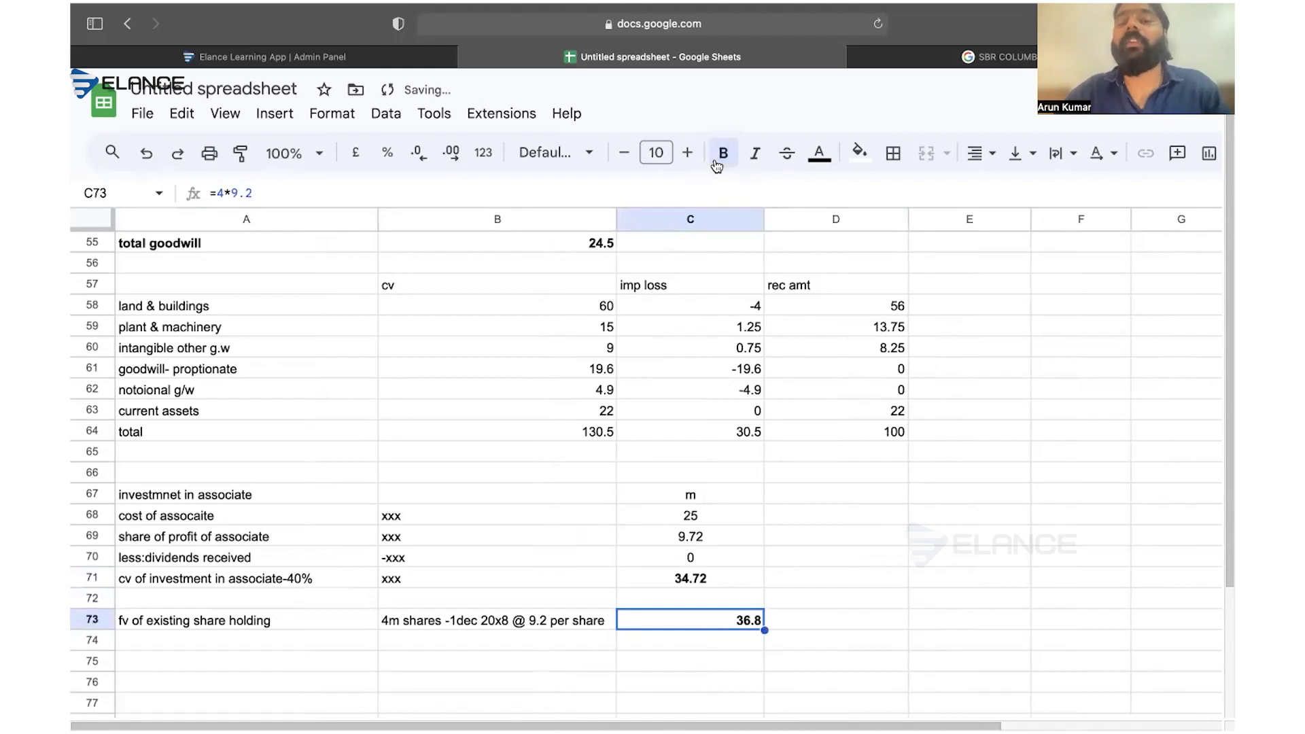
left_click(973, 151)
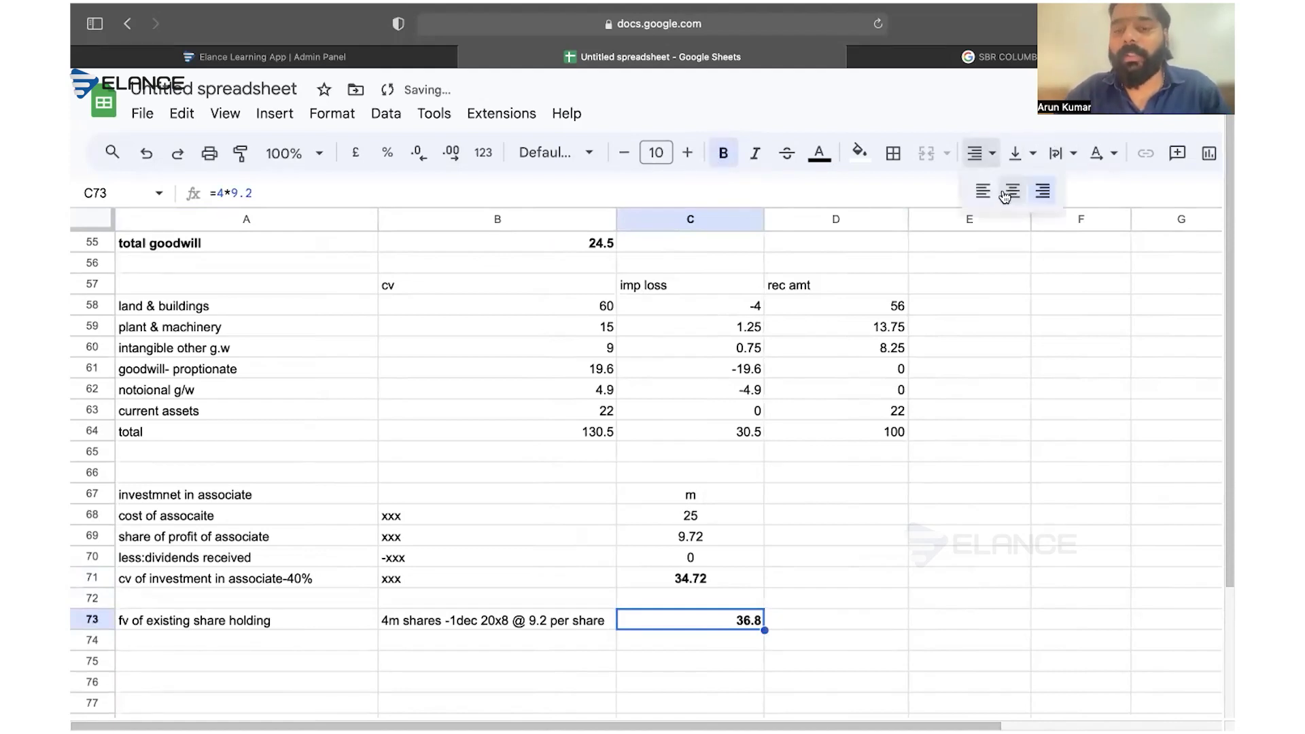
left_click(1002, 197)
left_click(921, 539)
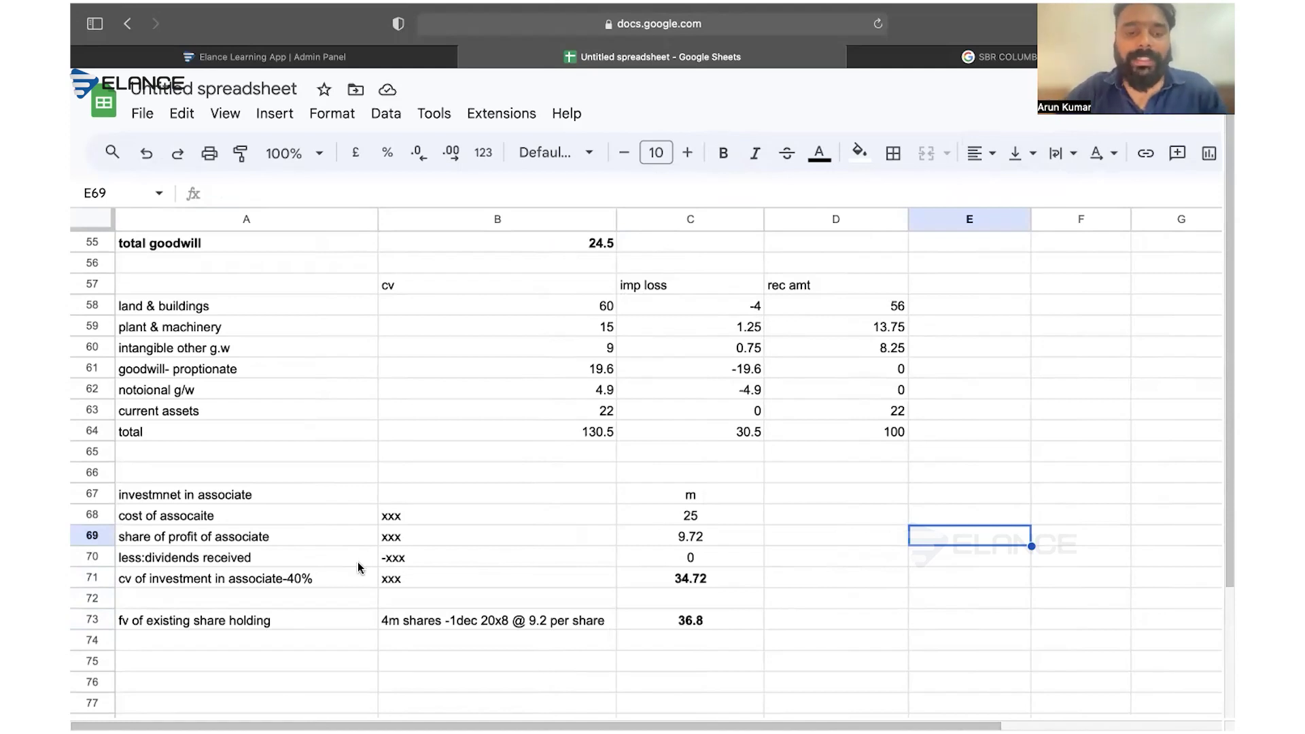
- Label A72 "remesurement gain" between the carrying value and fair value rows
left_click(297, 598)
type("reme")
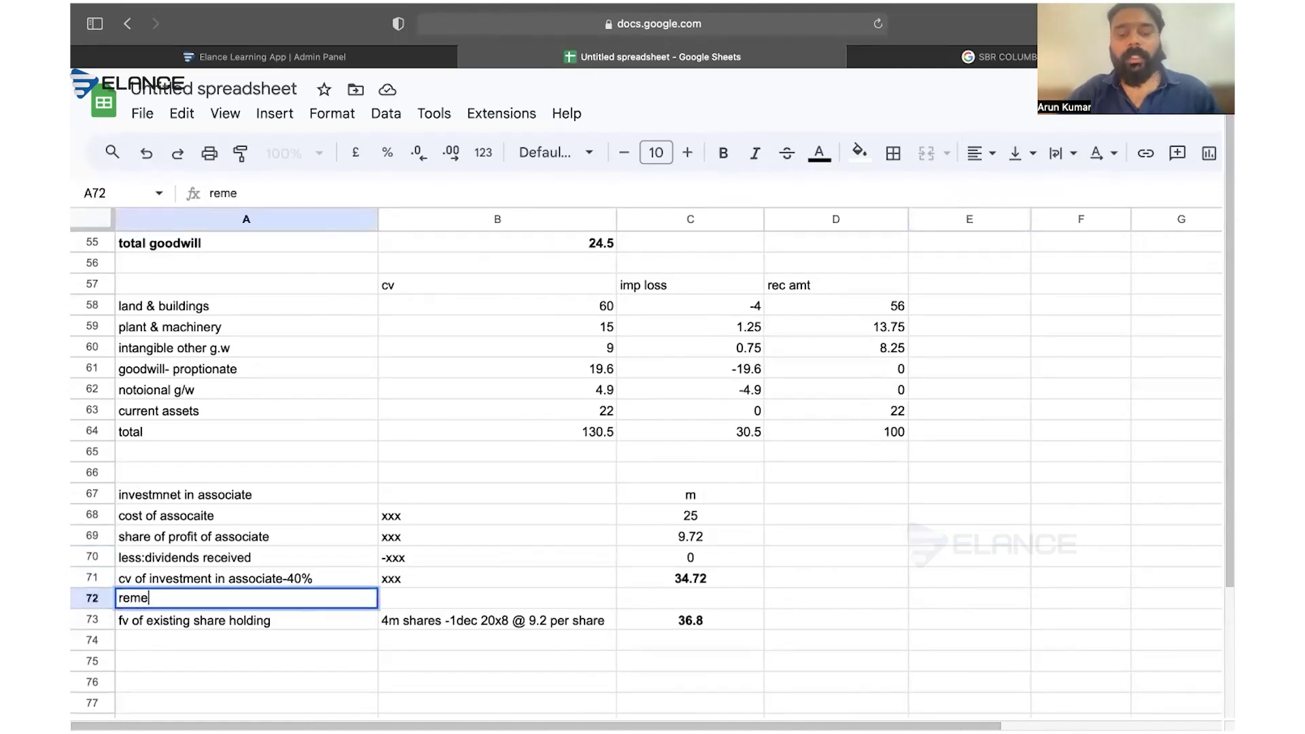
type("suremnt gain")
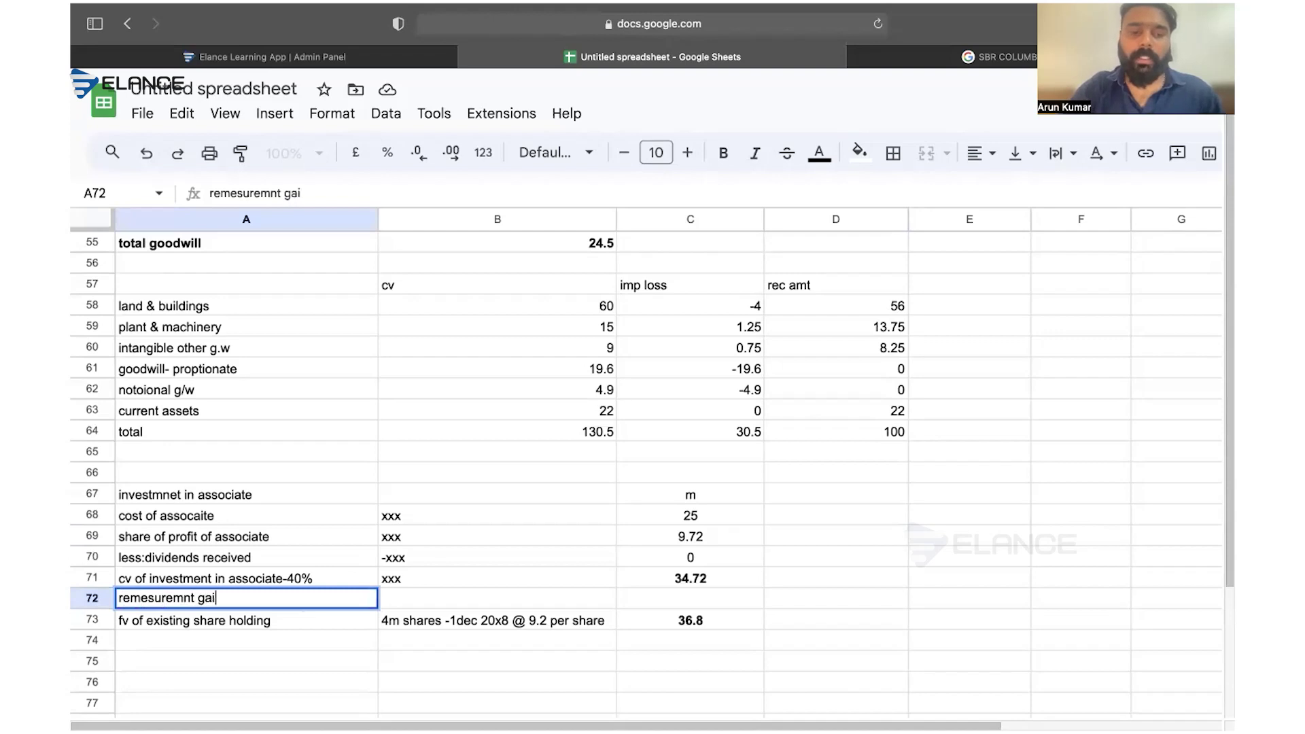
left_click(185, 597)
type("e")
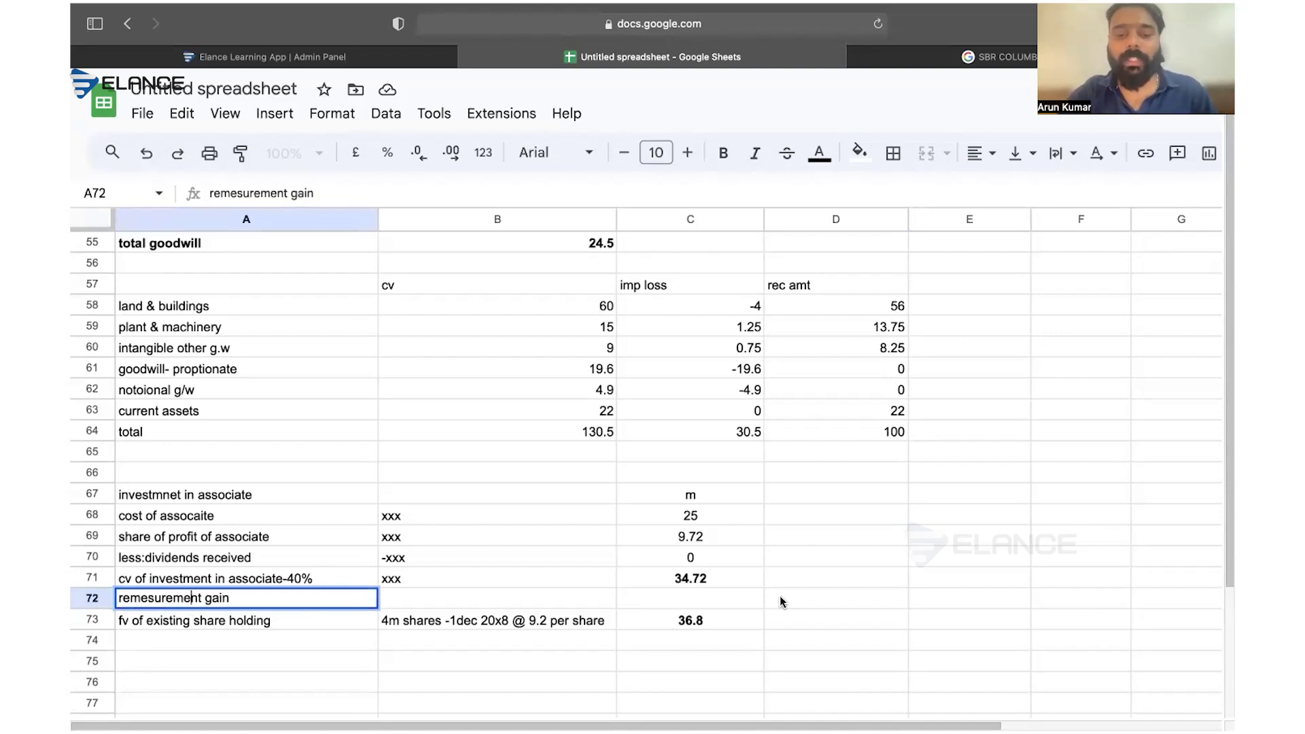
- Calculate the remeasurement gain in C72 as fair value less carrying value with =C73-C71
left_click(756, 598)
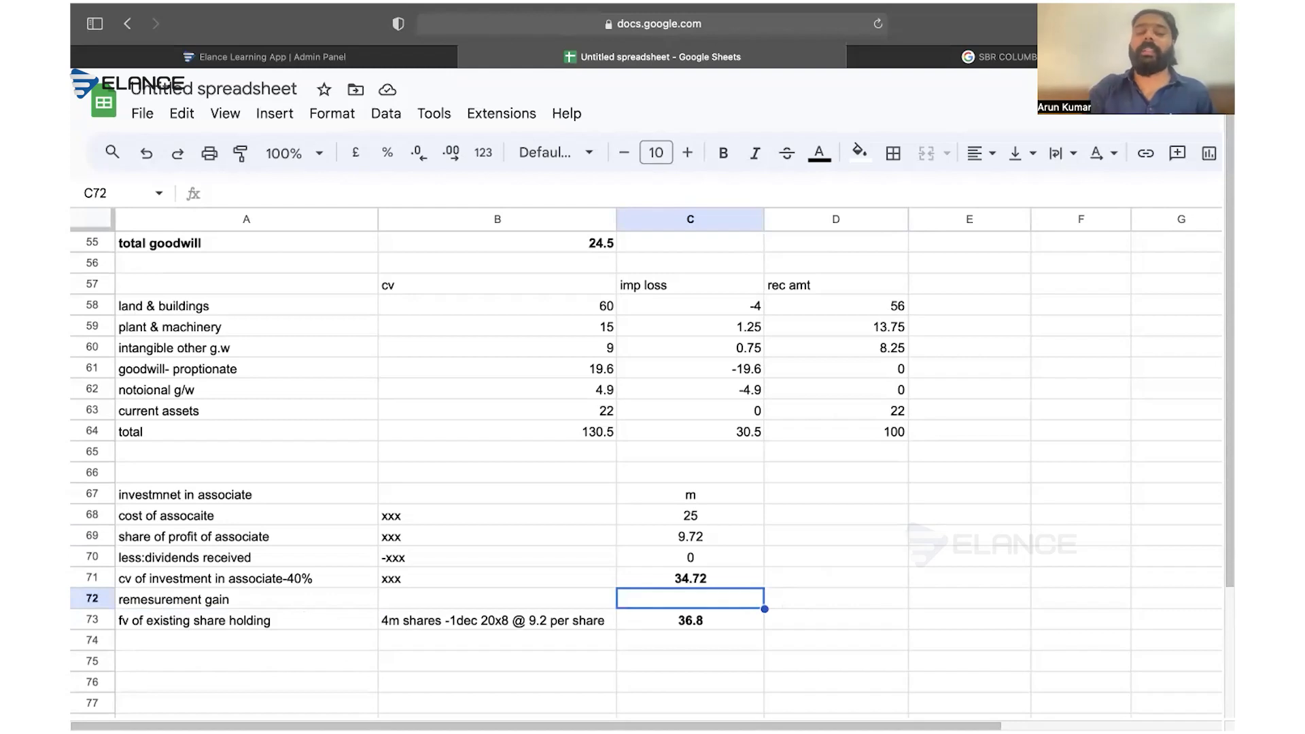
type("=")
left_click(742, 633)
type("-")
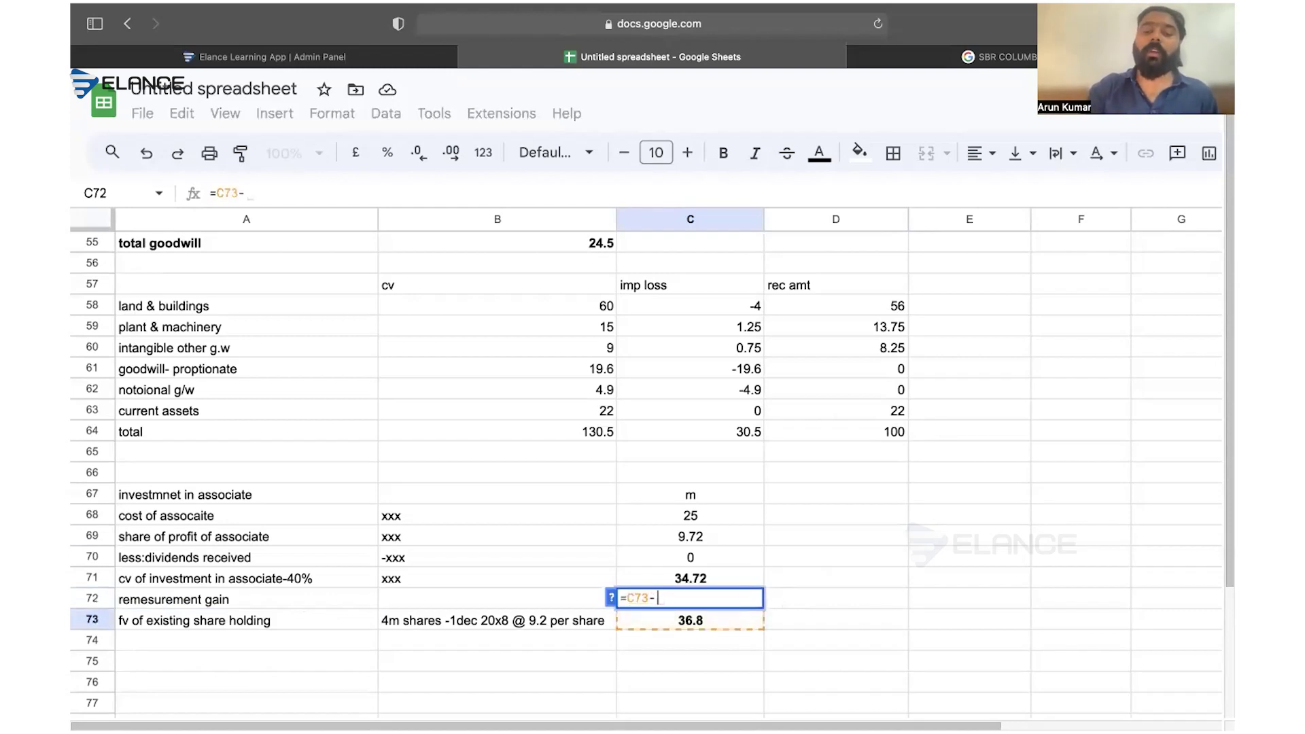
left_click(749, 582)
key("Return")
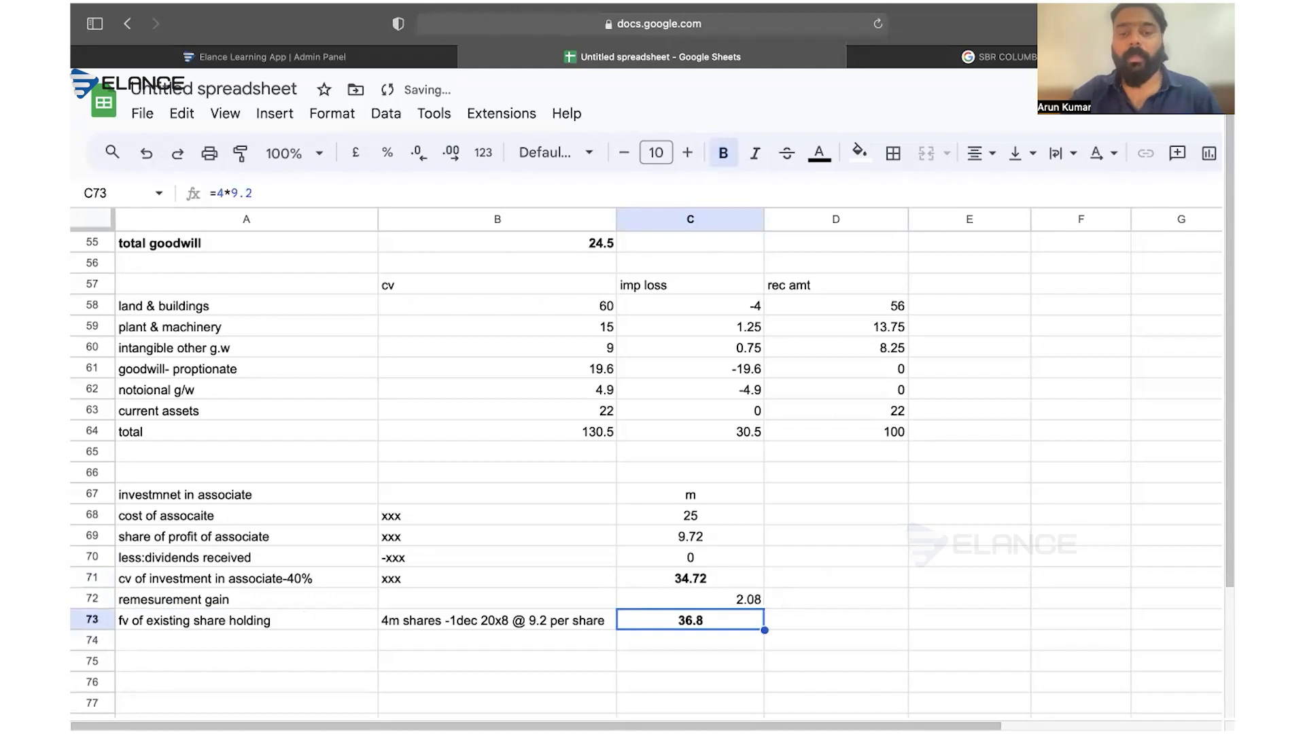
- Enter the note "recognise gain on step acquistion" in B72 beside the remeasurement gain label
left_click(423, 590)
type("reco")
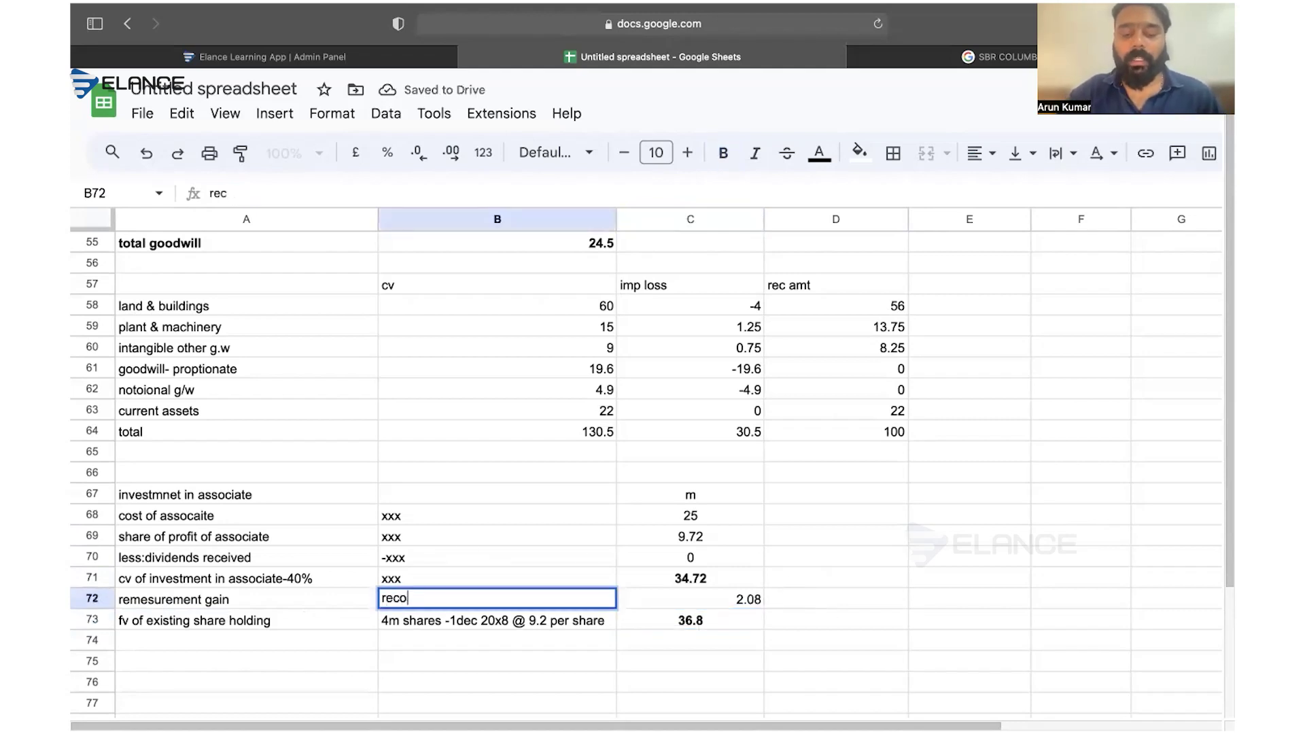
type("gnise ga")
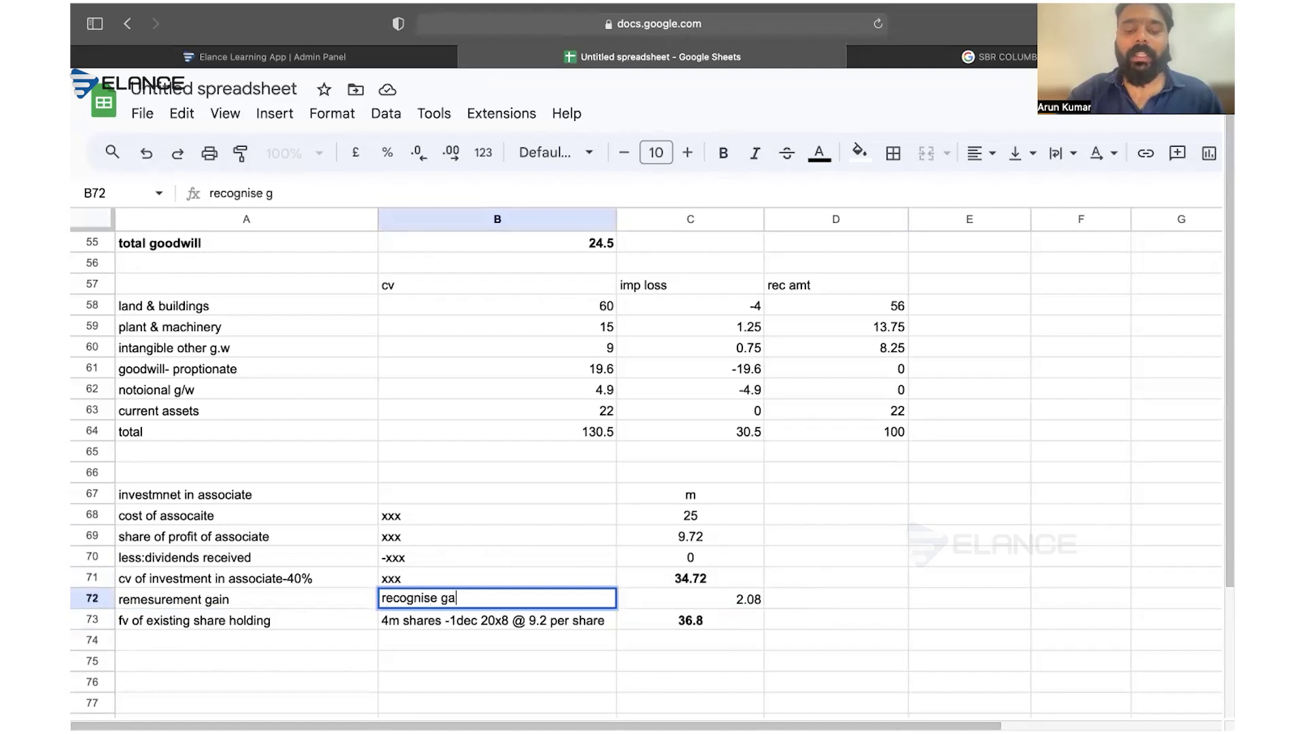
type("in on step")
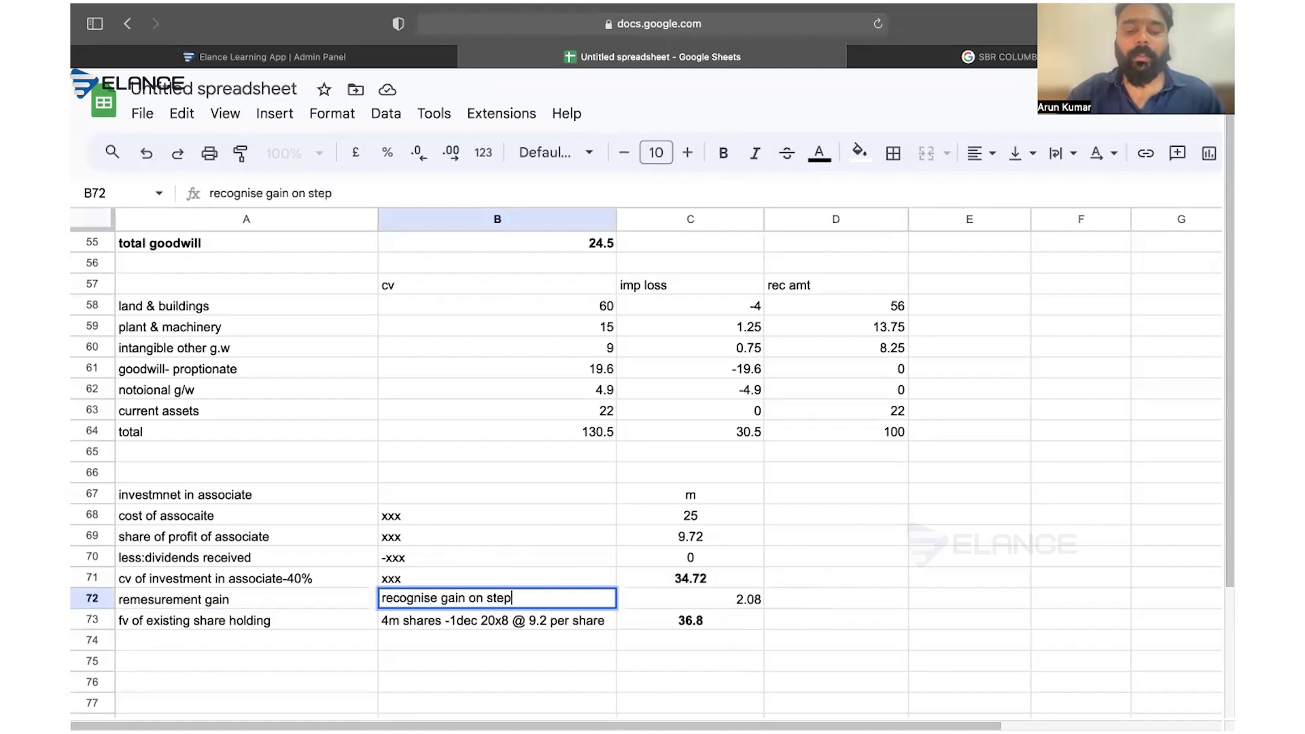
type(" acqsu")
key("BackSpace")
key("BackSpace")
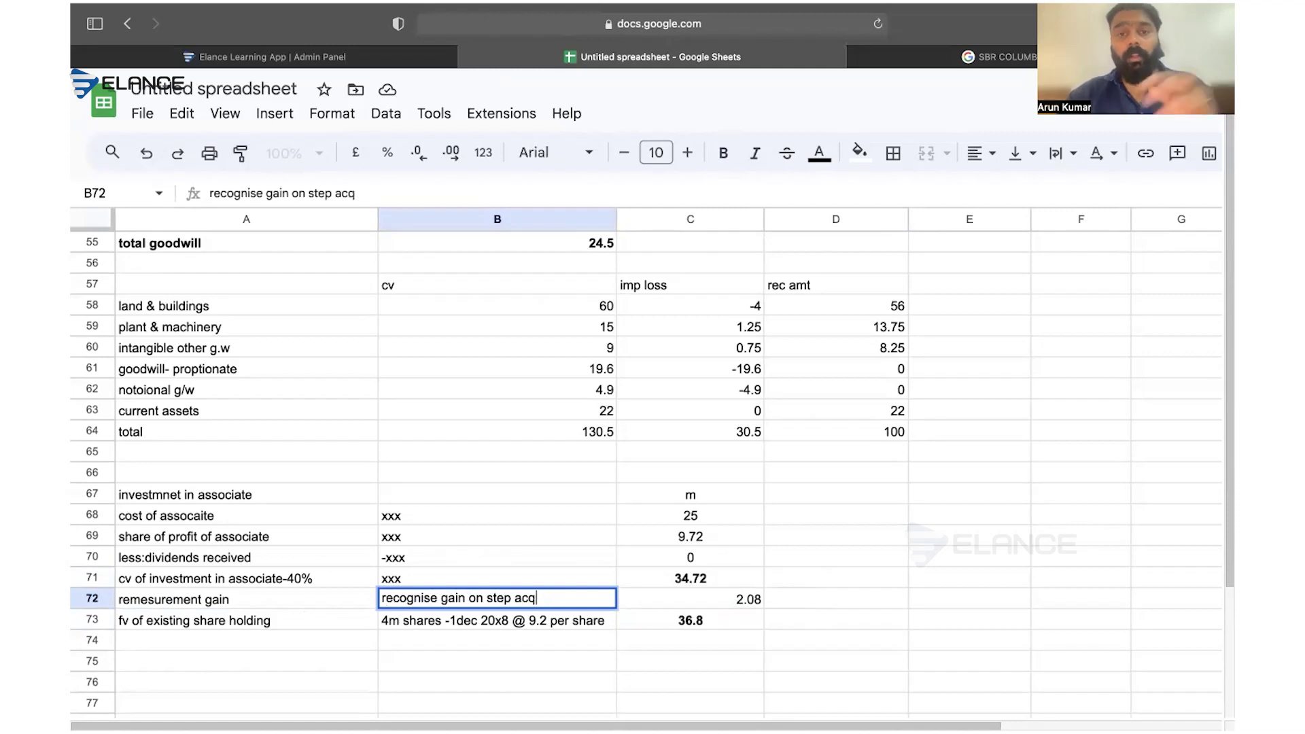
type("uistion")
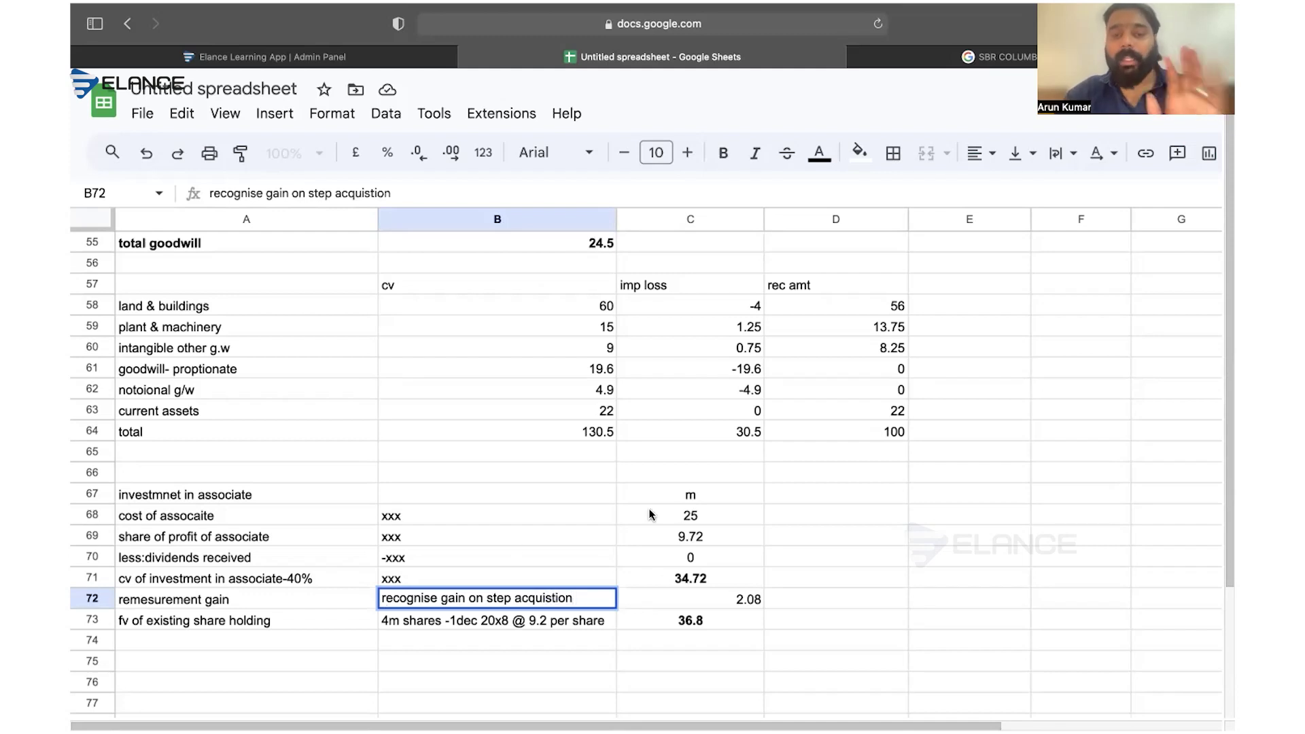
- Centre the remeasurement gain in C72 and append "-p/l" to the note in B72
left_click(702, 602)
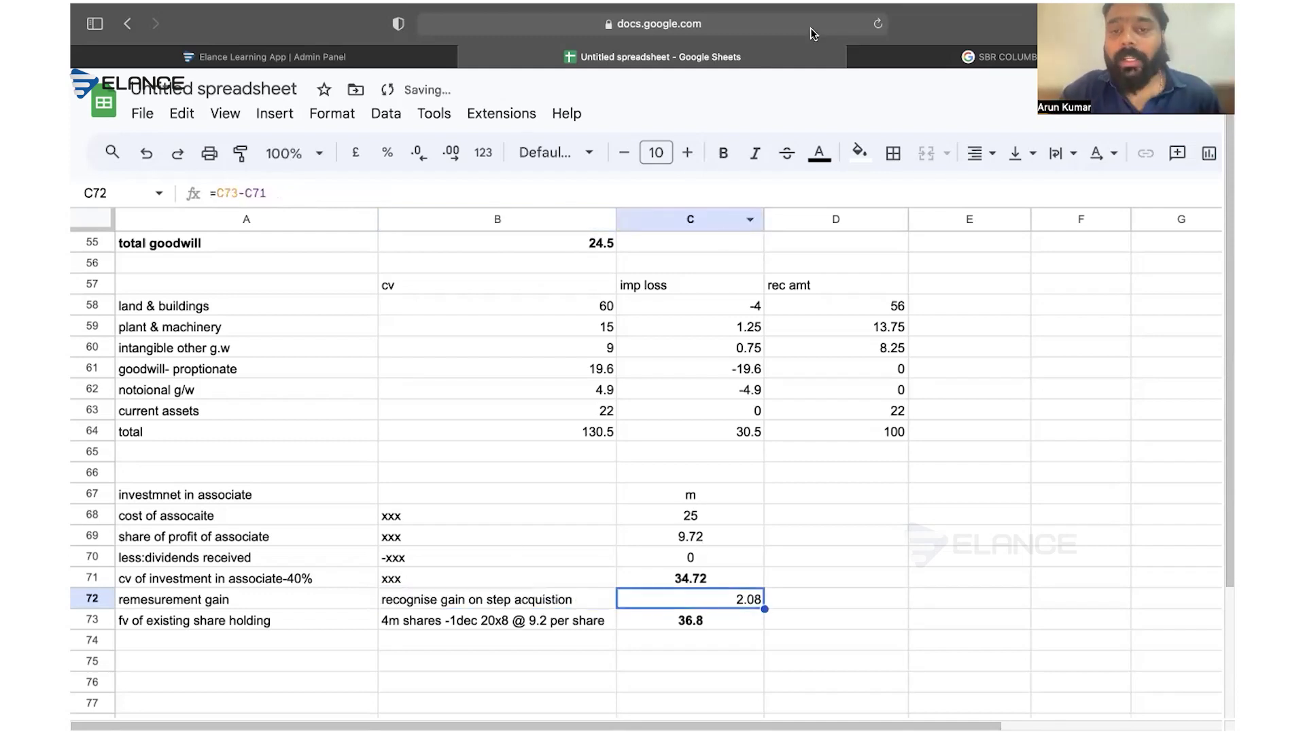
left_click(979, 154)
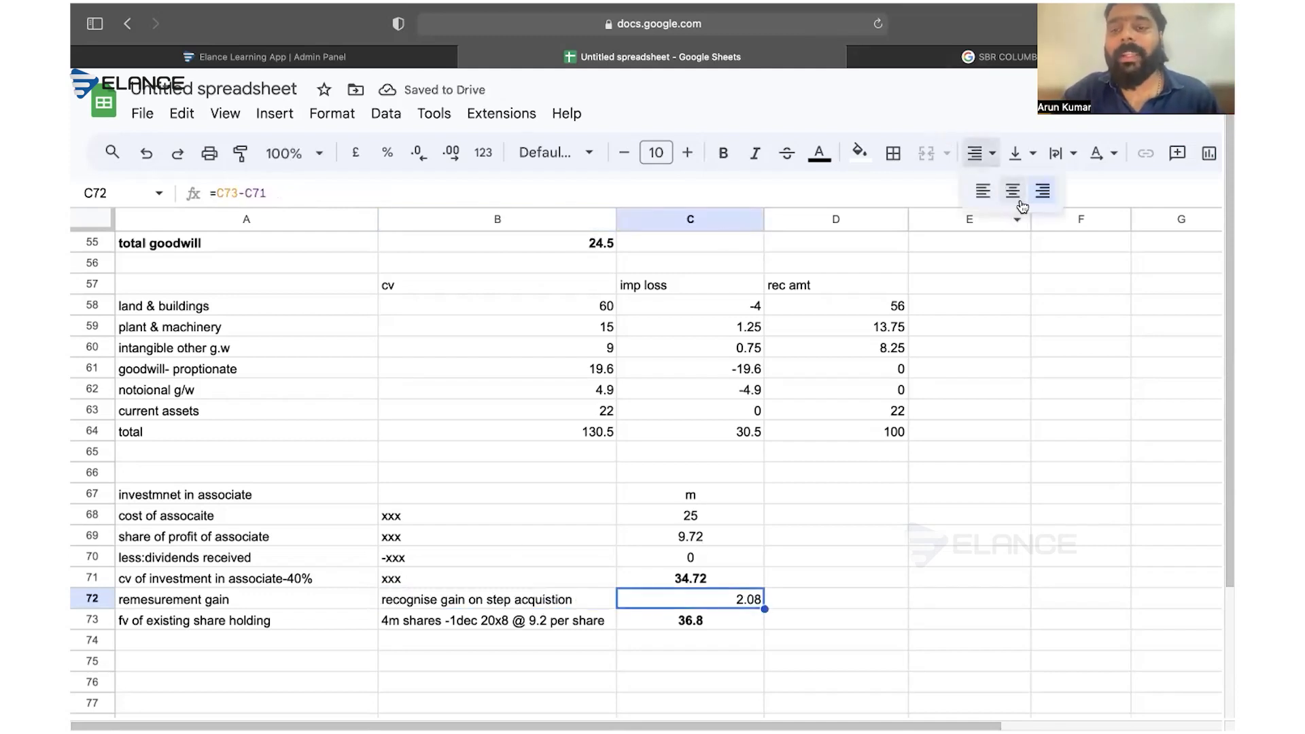
left_click(1013, 192)
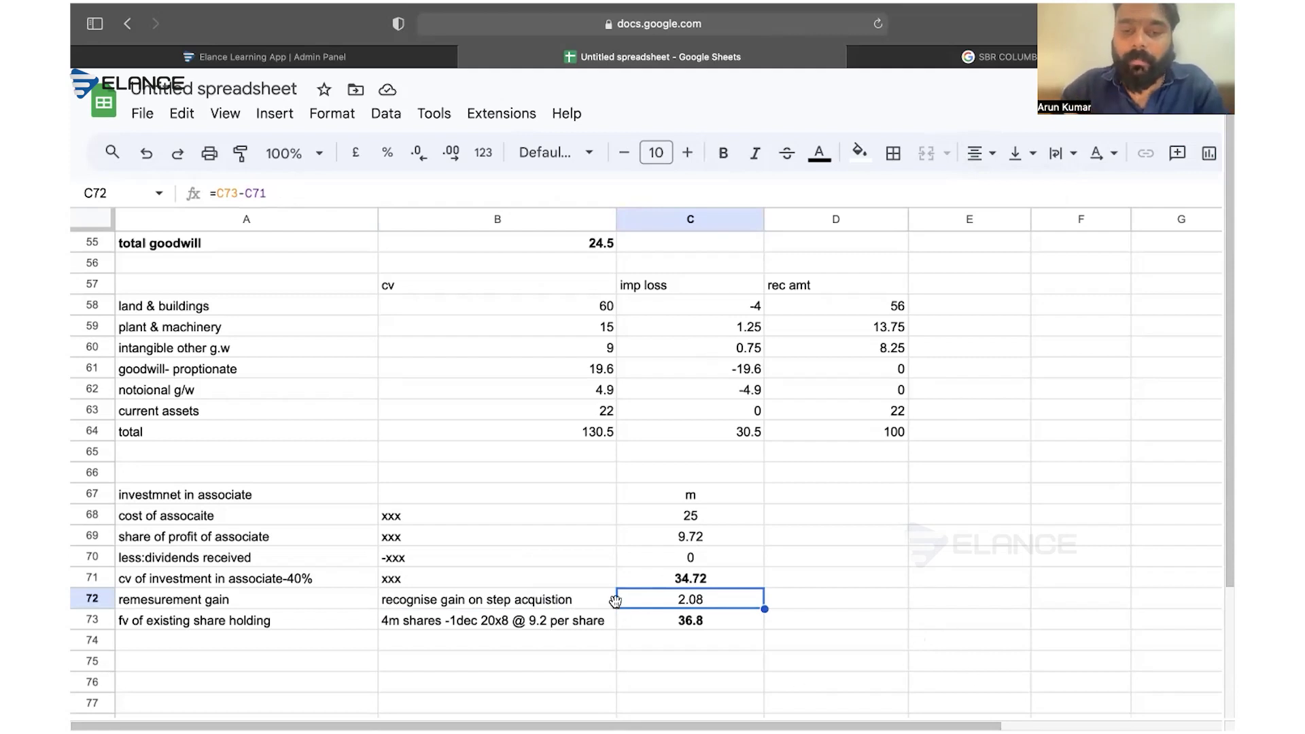
double_click(589, 603)
type("-p/l")
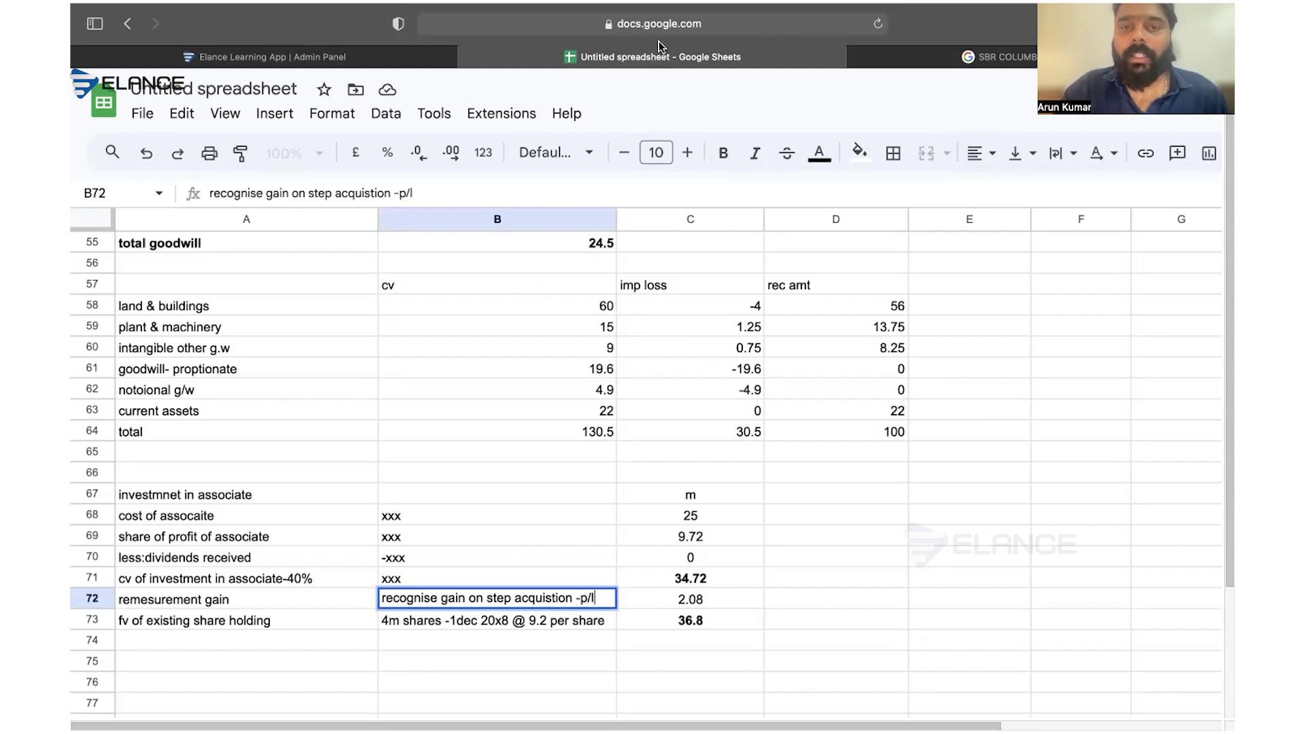
- Switch to the question PDF to review the part (a) requirements on Berthold Co, and return to the spreadsheet
key("super+Tab")
scroll(594, 348, "down", 5)
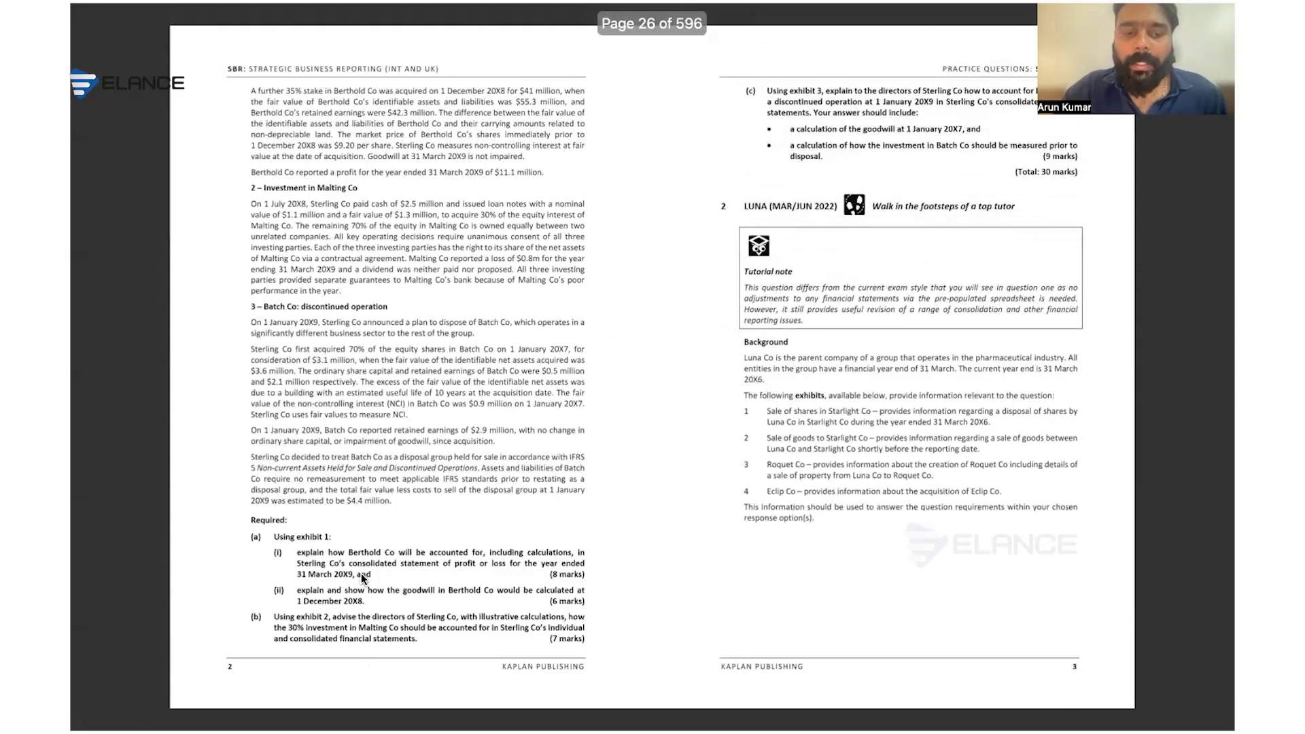
scroll(361, 573, "up", 5)
scroll(361, 573, "left", 3)
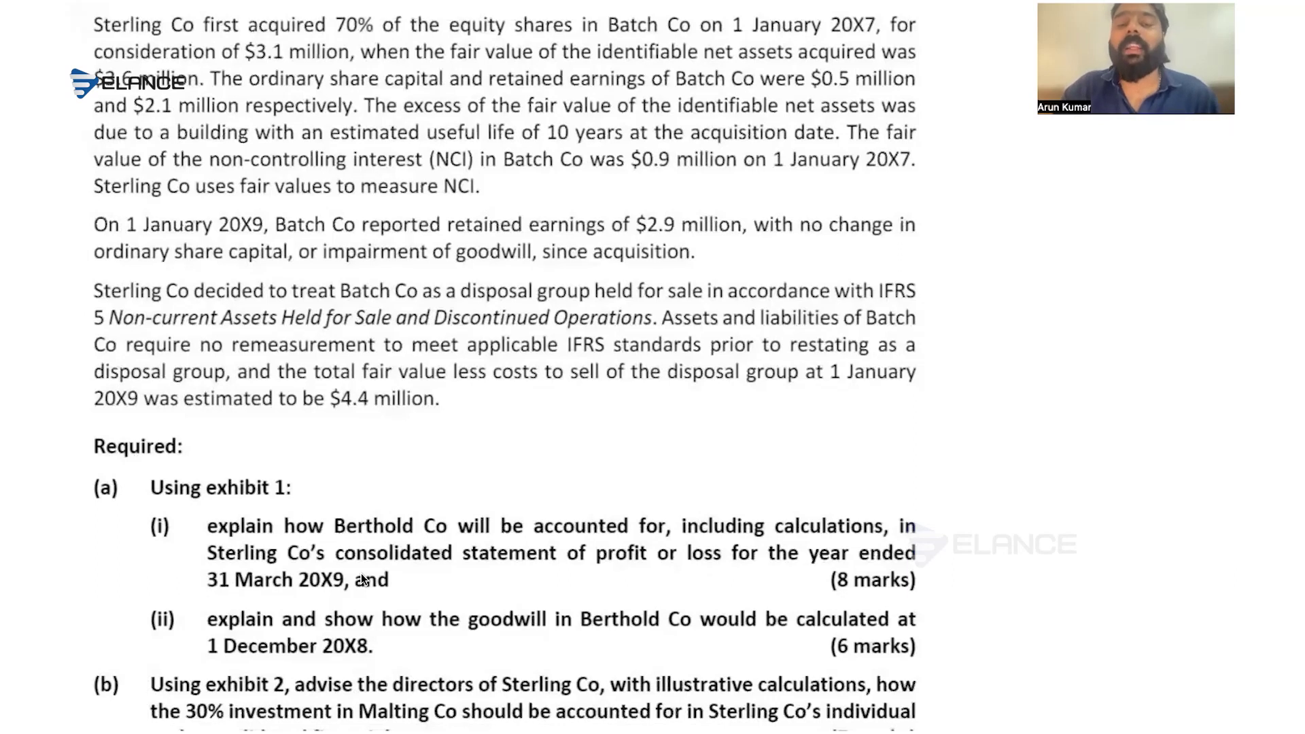
scroll(361, 578, "down", 3)
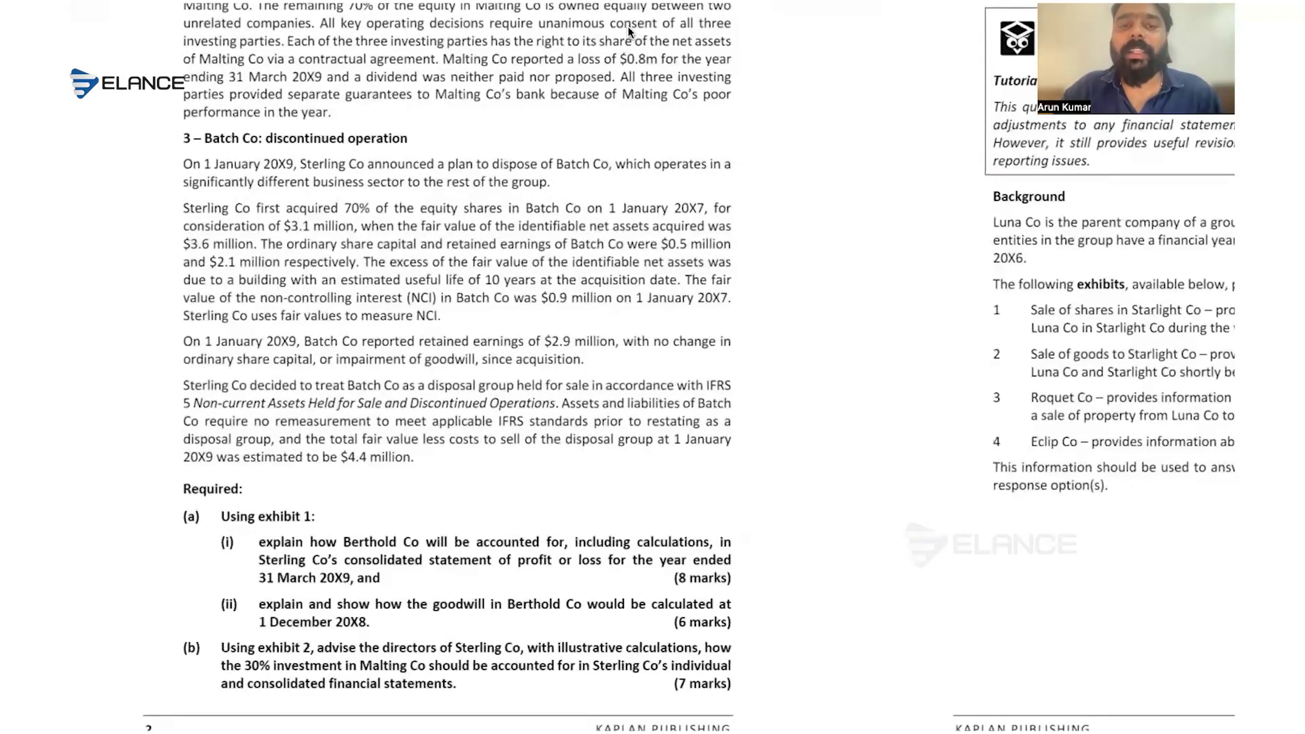
key("super+Tab")
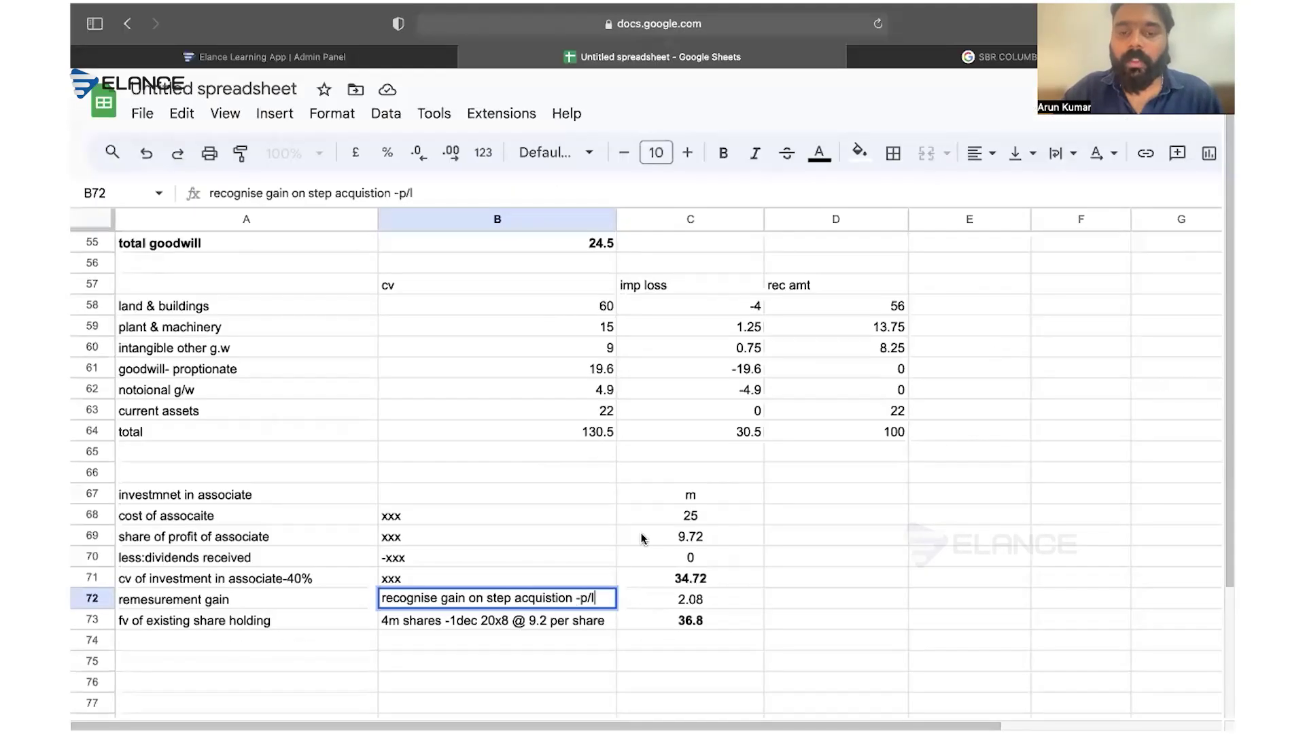
left_click(688, 598)
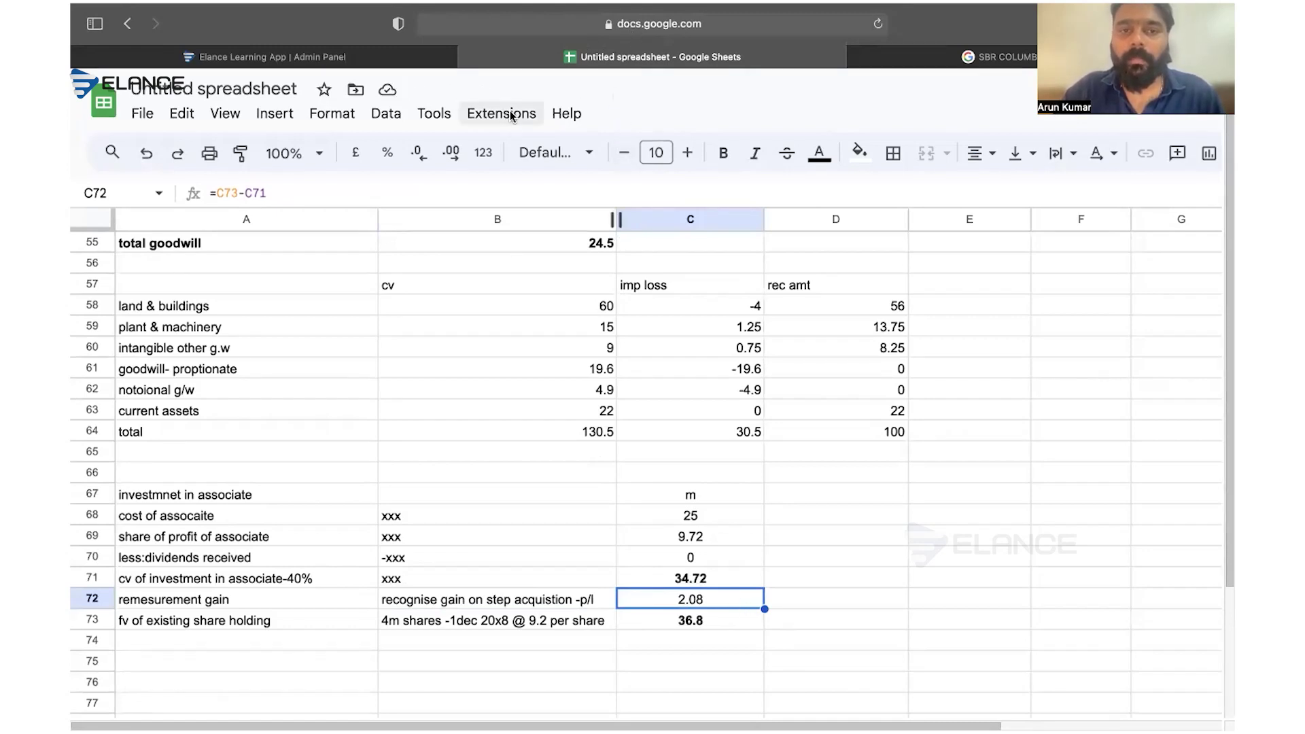
- Label A74 "add:cash paid for additonal shares" below the fair value of the existing shareholding
left_click(423, 538)
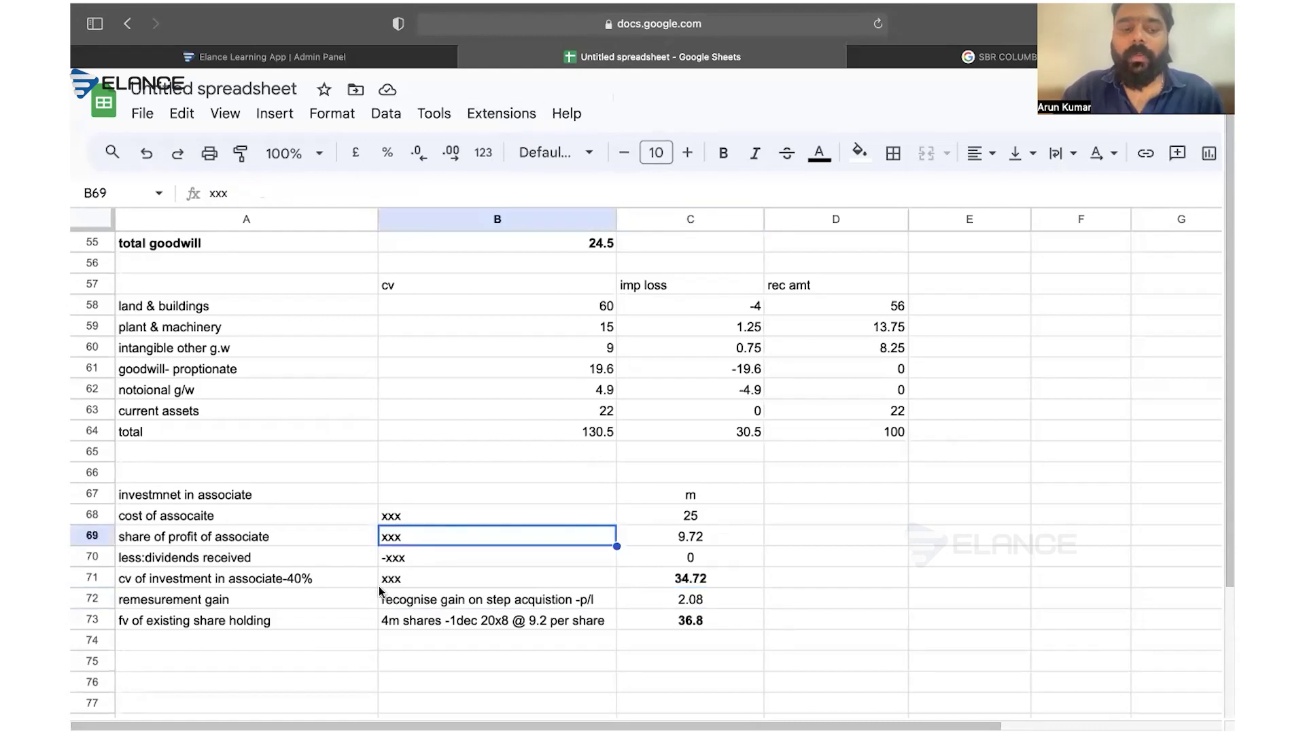
scroll(408, 558, "down", 2)
left_click(309, 554)
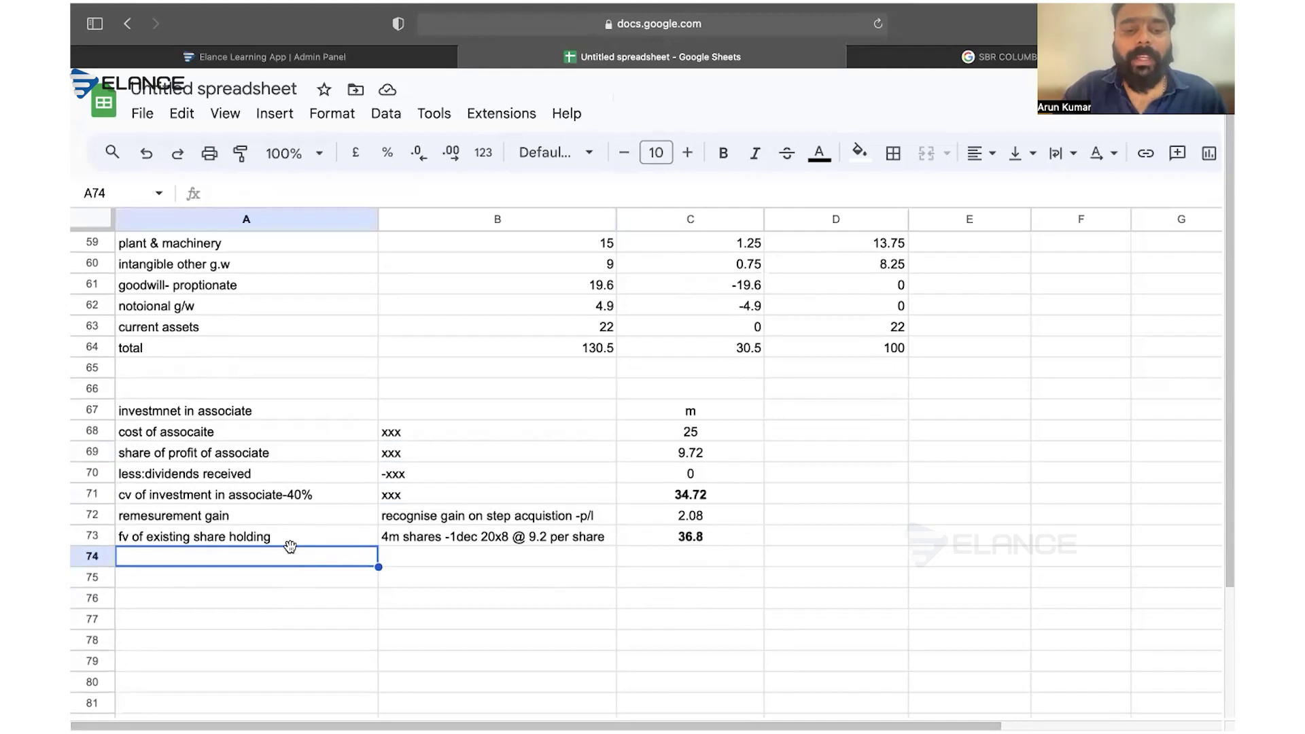
left_click_drag(262, 537, 612, 537)
left_click(343, 563)
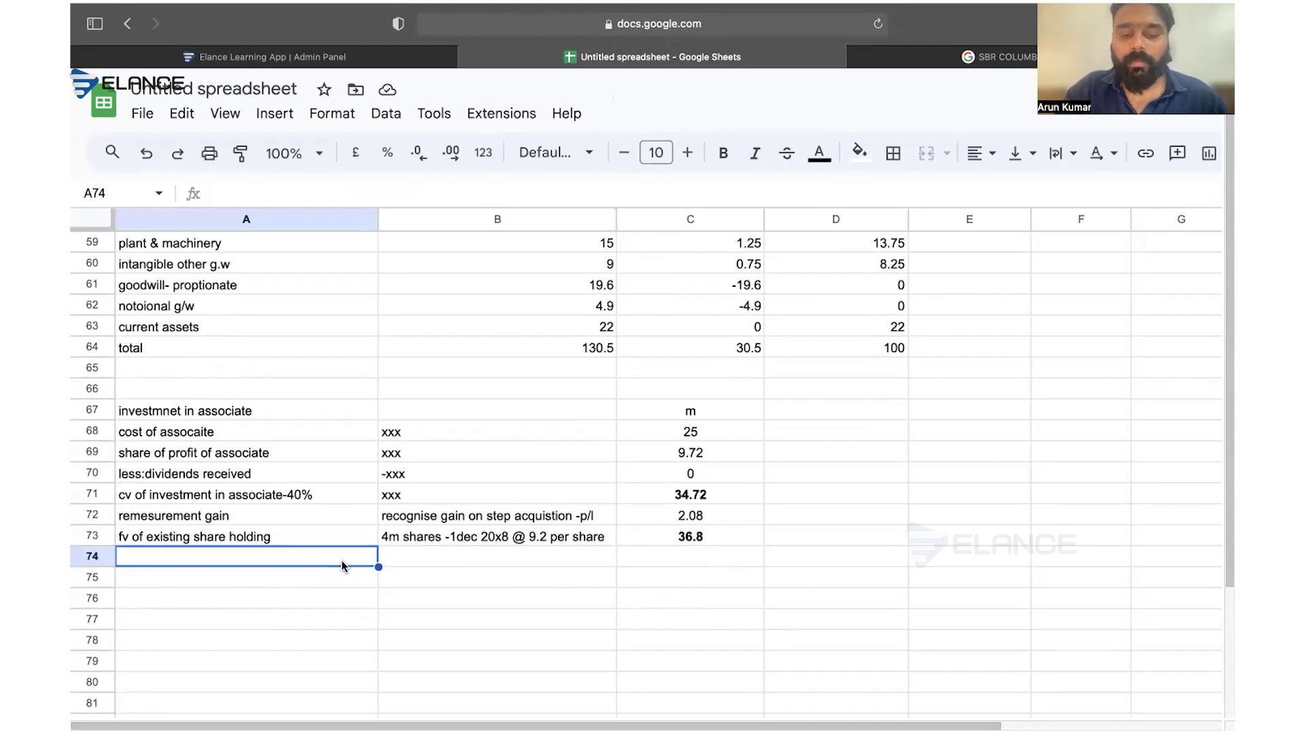
type("add:")
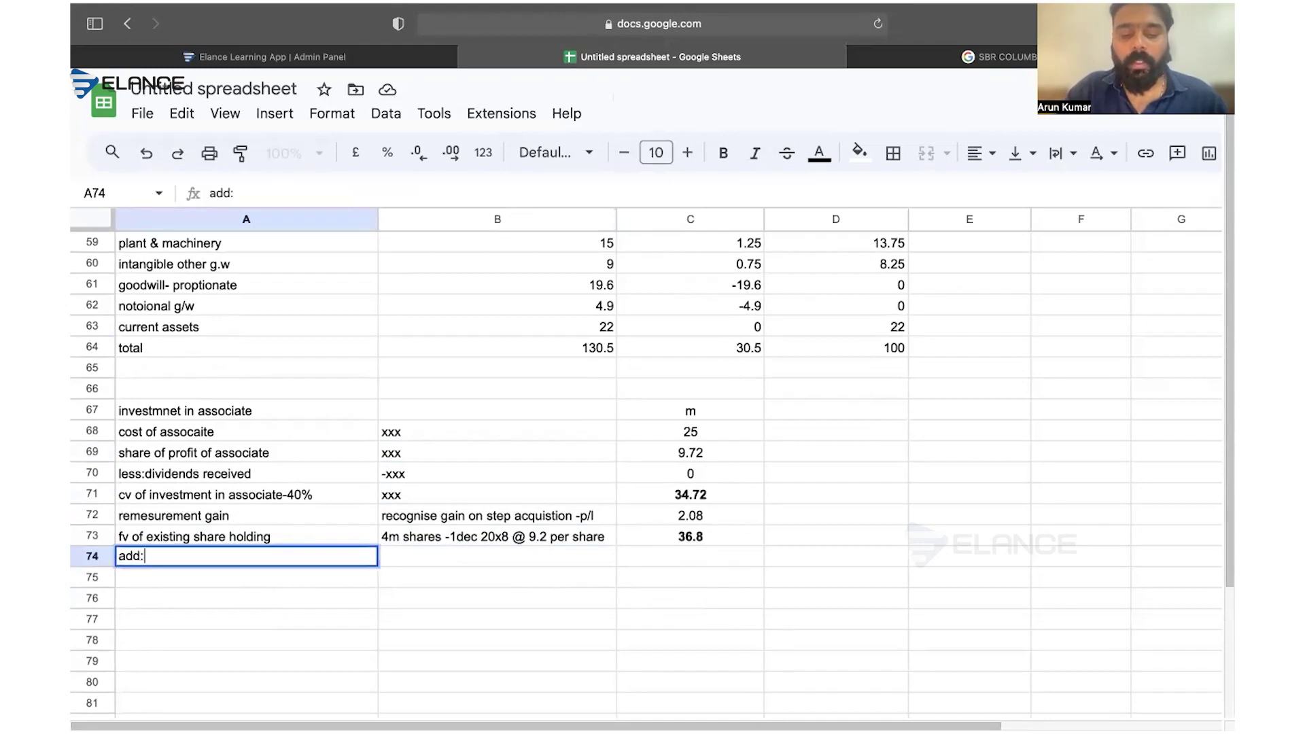
type("cas")
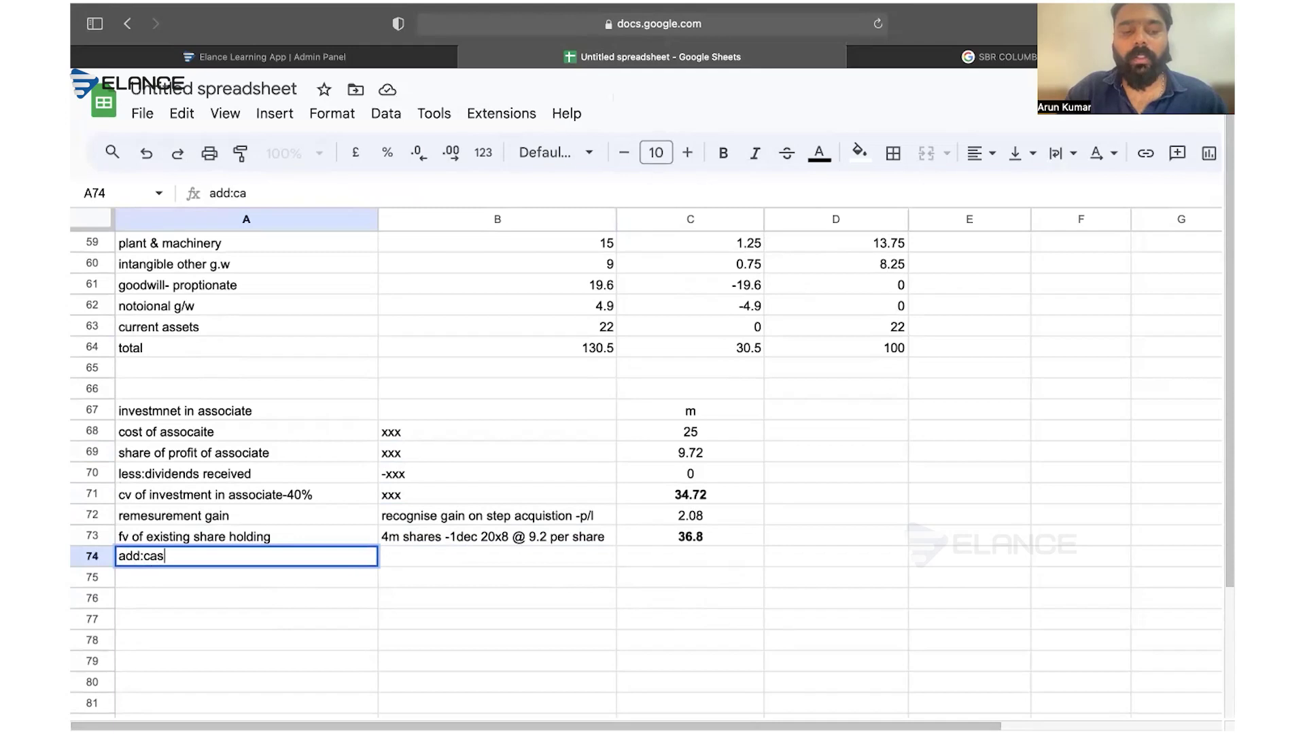
type("h paid for")
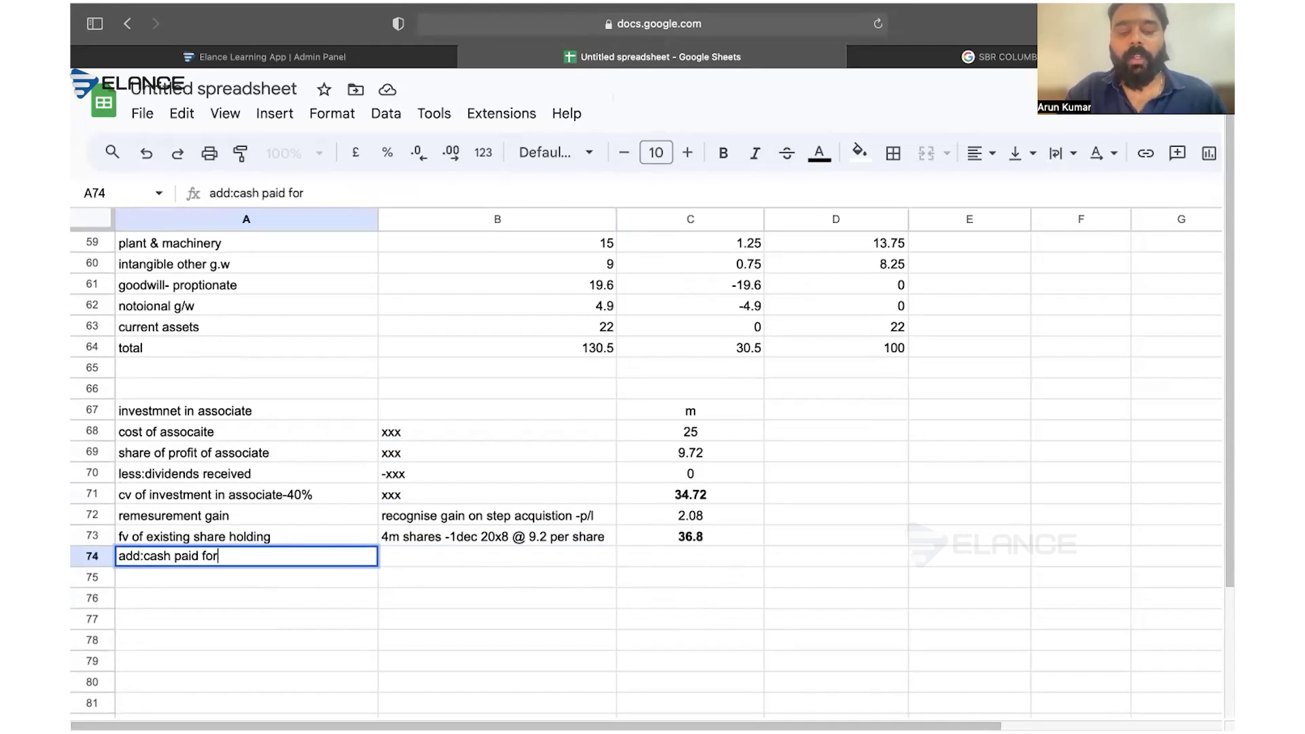
type(" additonal sahres")
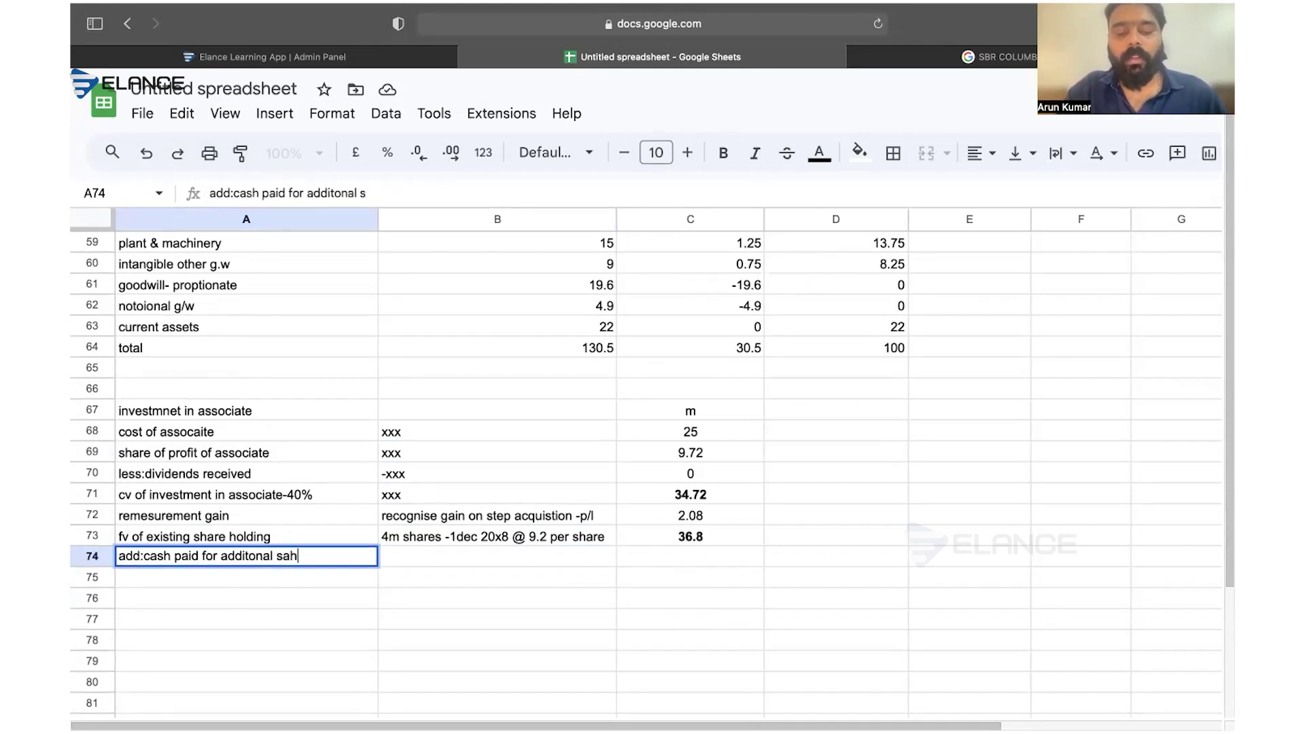
key("Left")
key("Left")
key("Left")
key("Left")
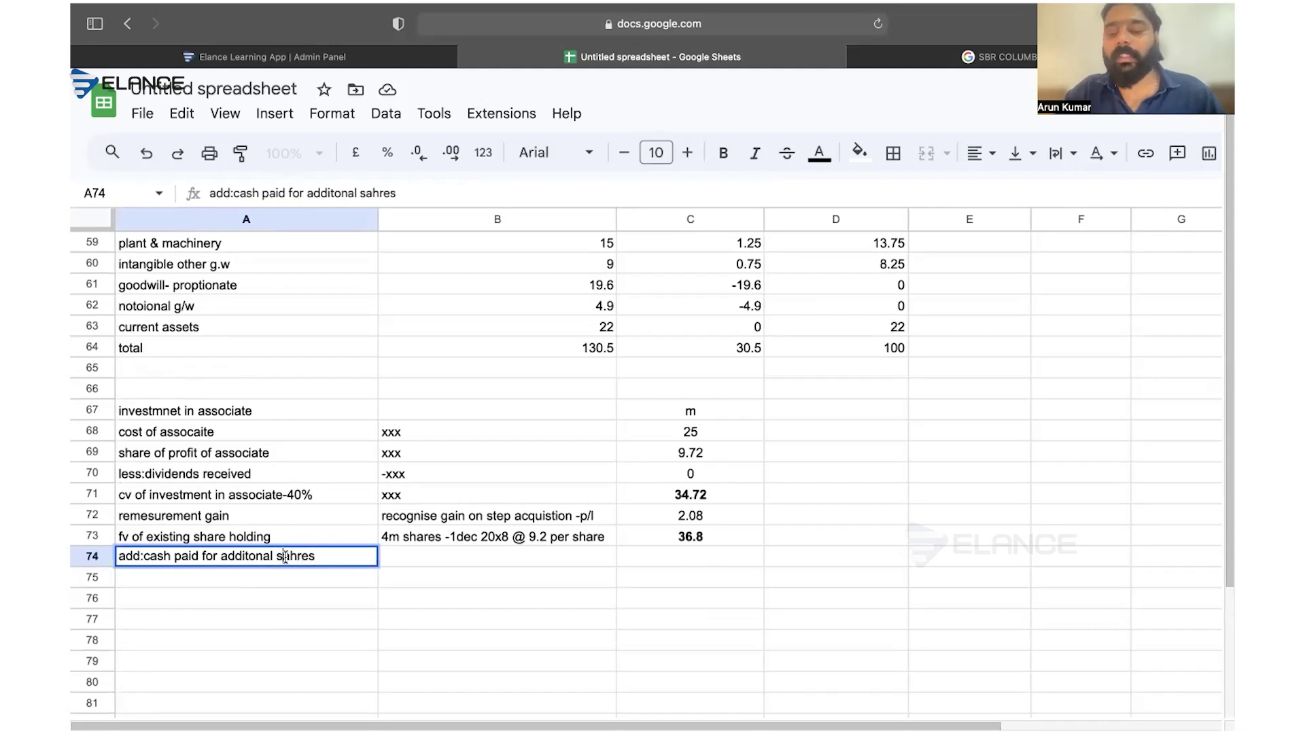
key("BackSpace")
key("BackSpace")
type("ha")
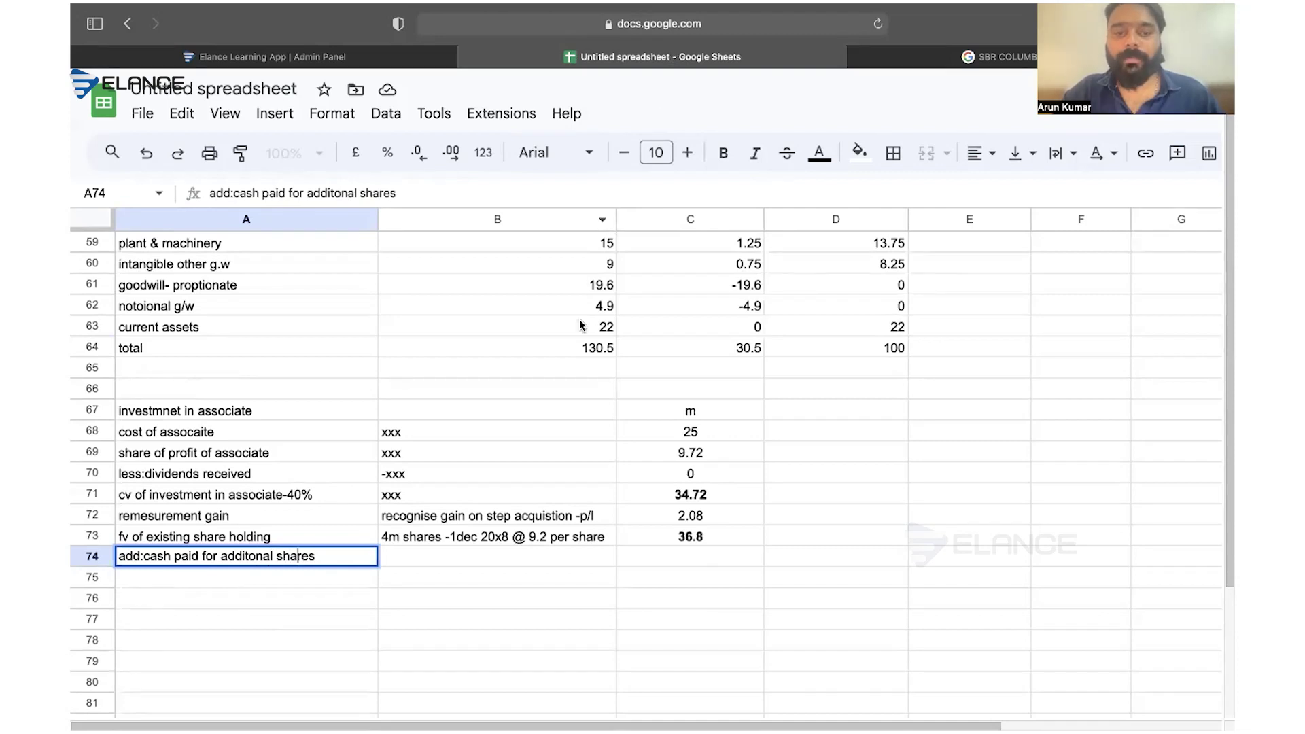
- Look up the cost of the further 35% Berthold Co stake in the question PDF, and enter 41 in C74 with the note "given" in B74
key("super+Tab")
scroll(639, 303, "up", 3)
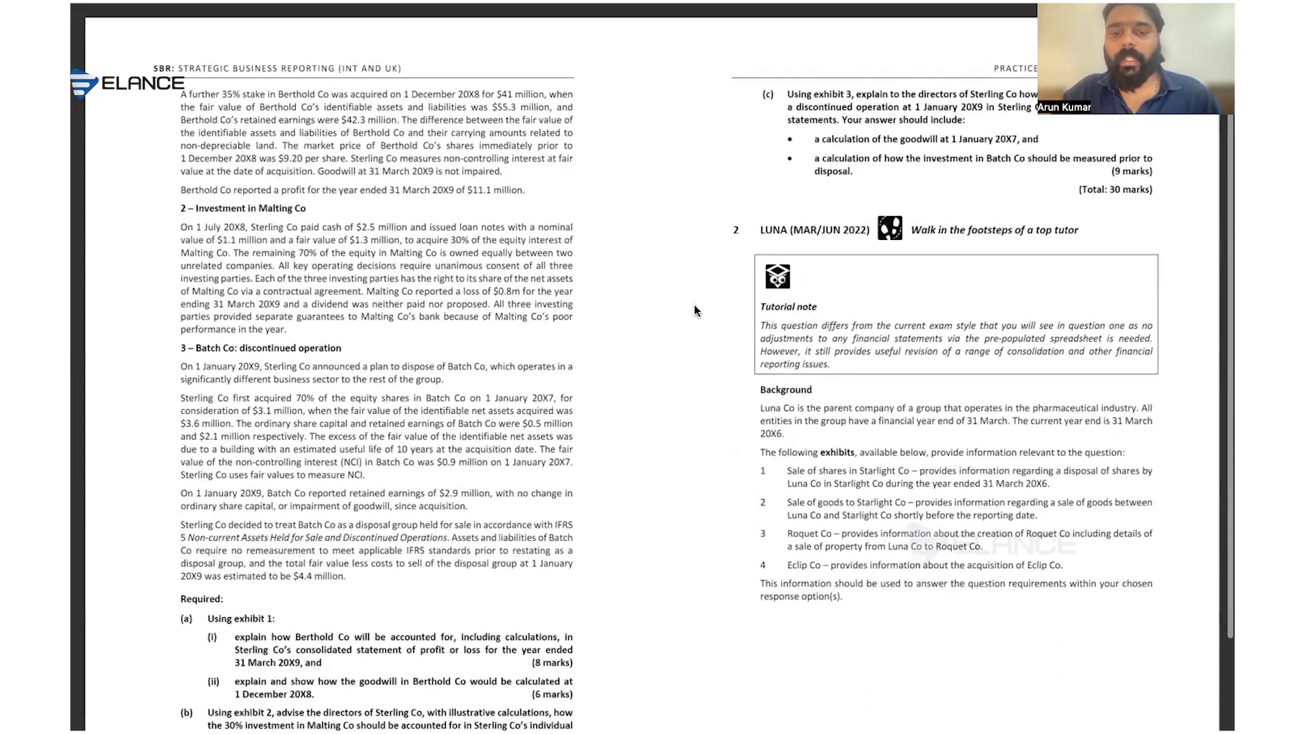
scroll(284, 171, "up", 5)
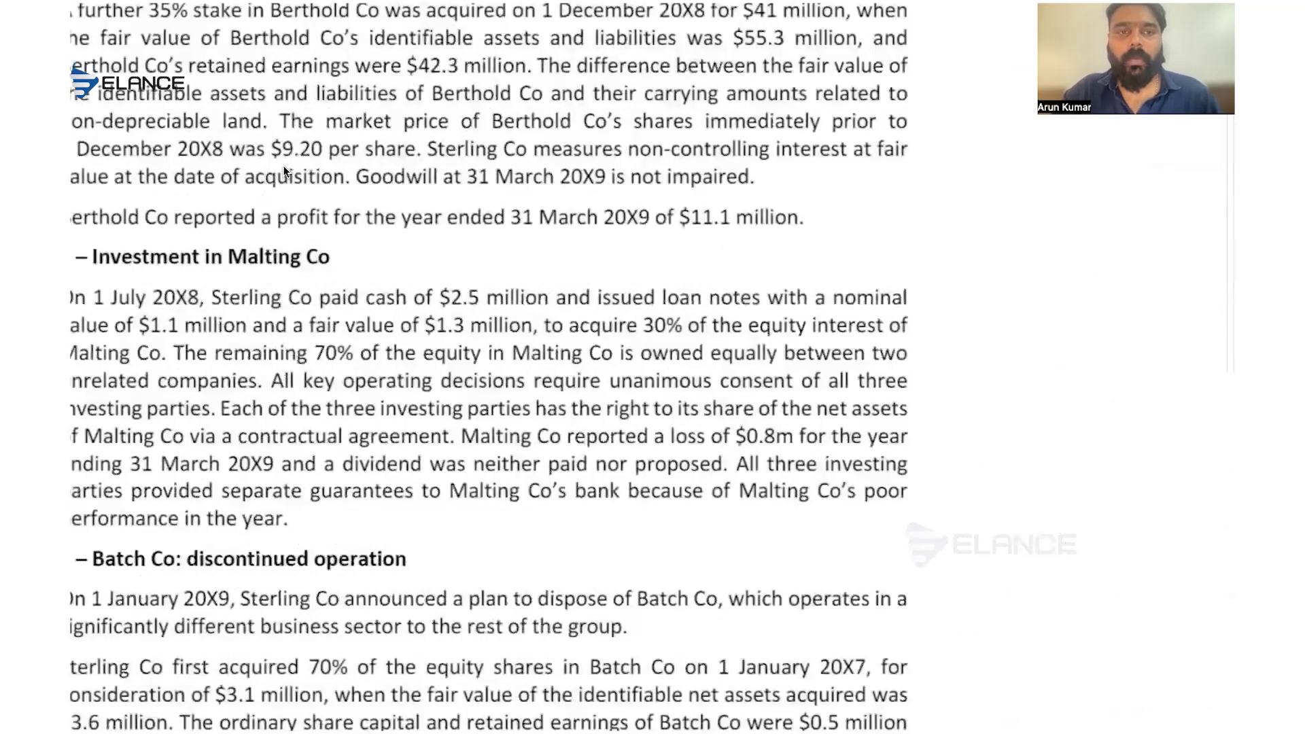
scroll(579, 389, "up", 1)
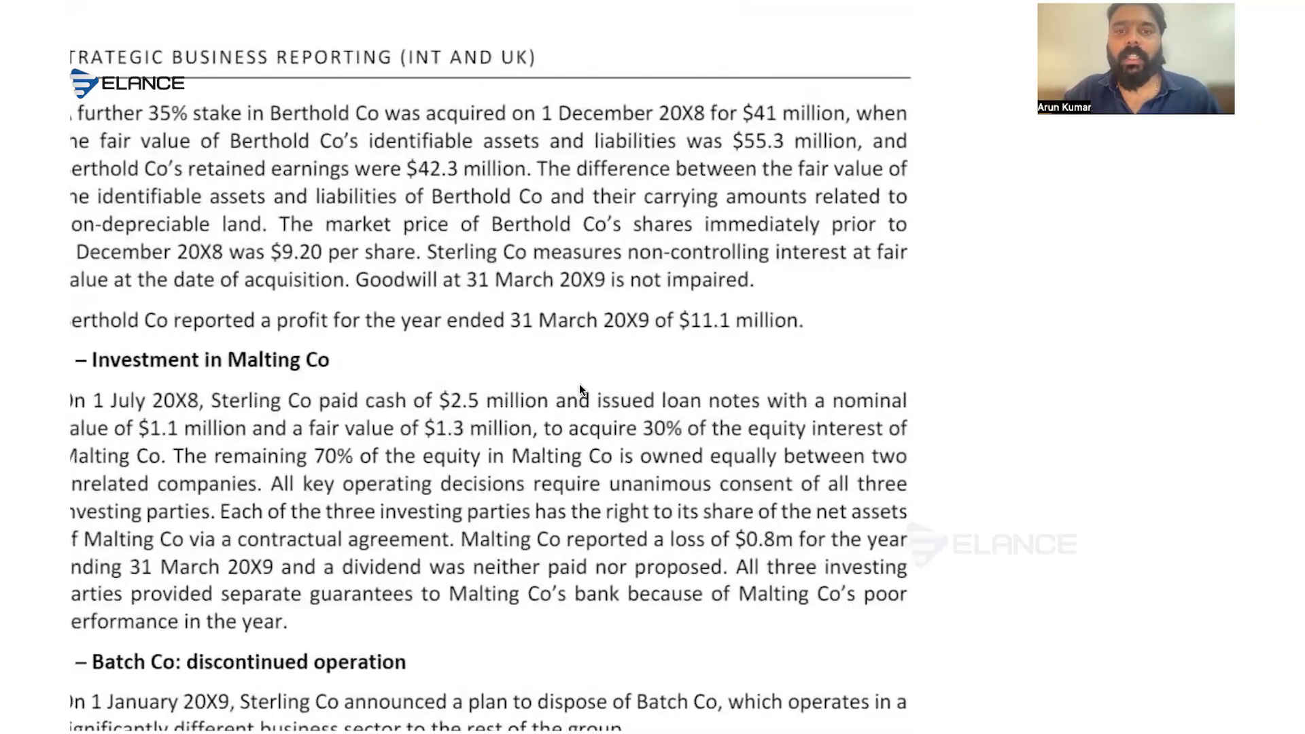
scroll(463, 210, "up", 1)
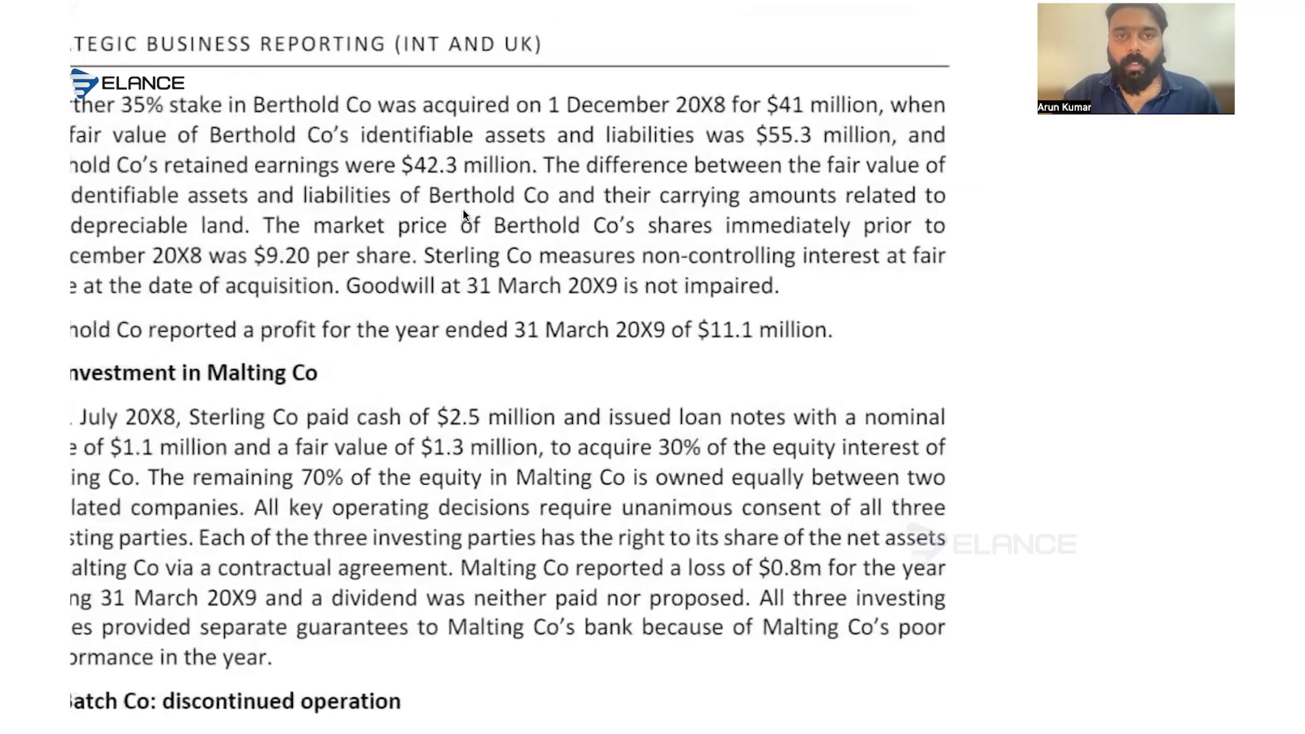
scroll(463, 210, "up", 3)
scroll(463, 210, "left", 3)
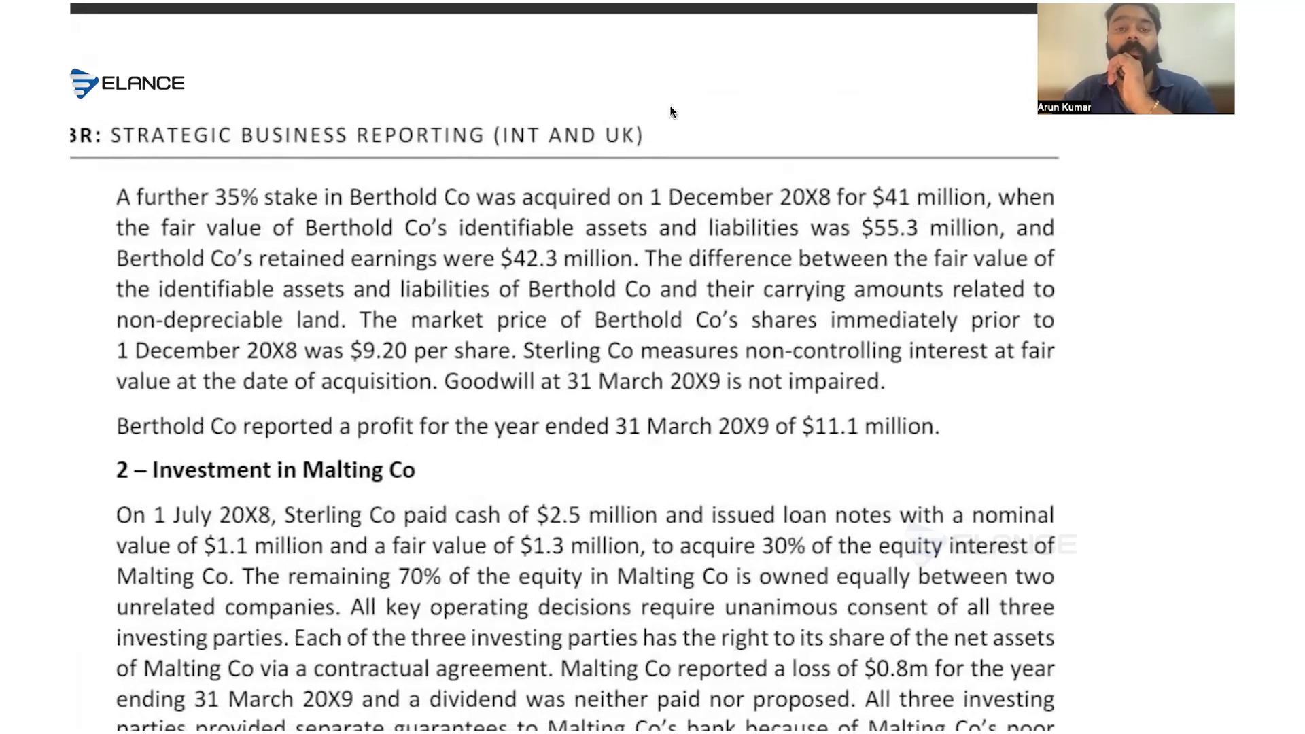
mouse_move(598, 63)
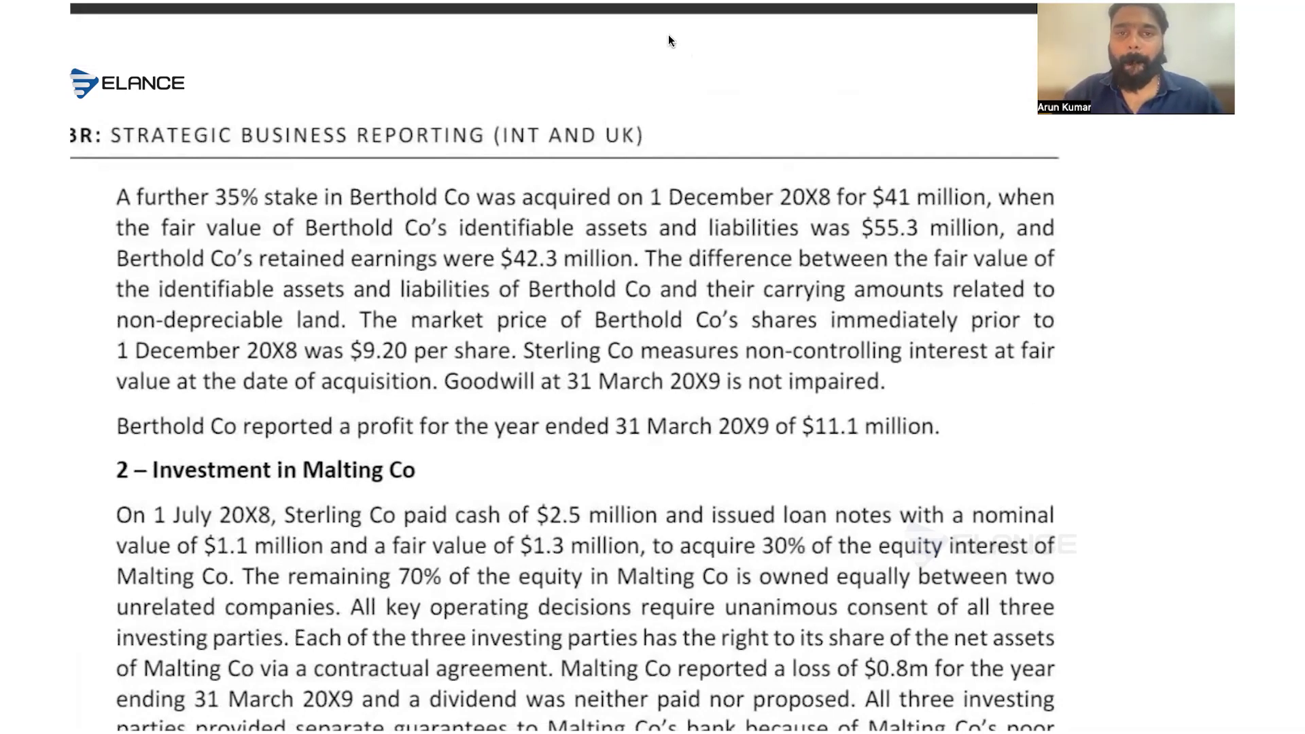
key("super+Tab")
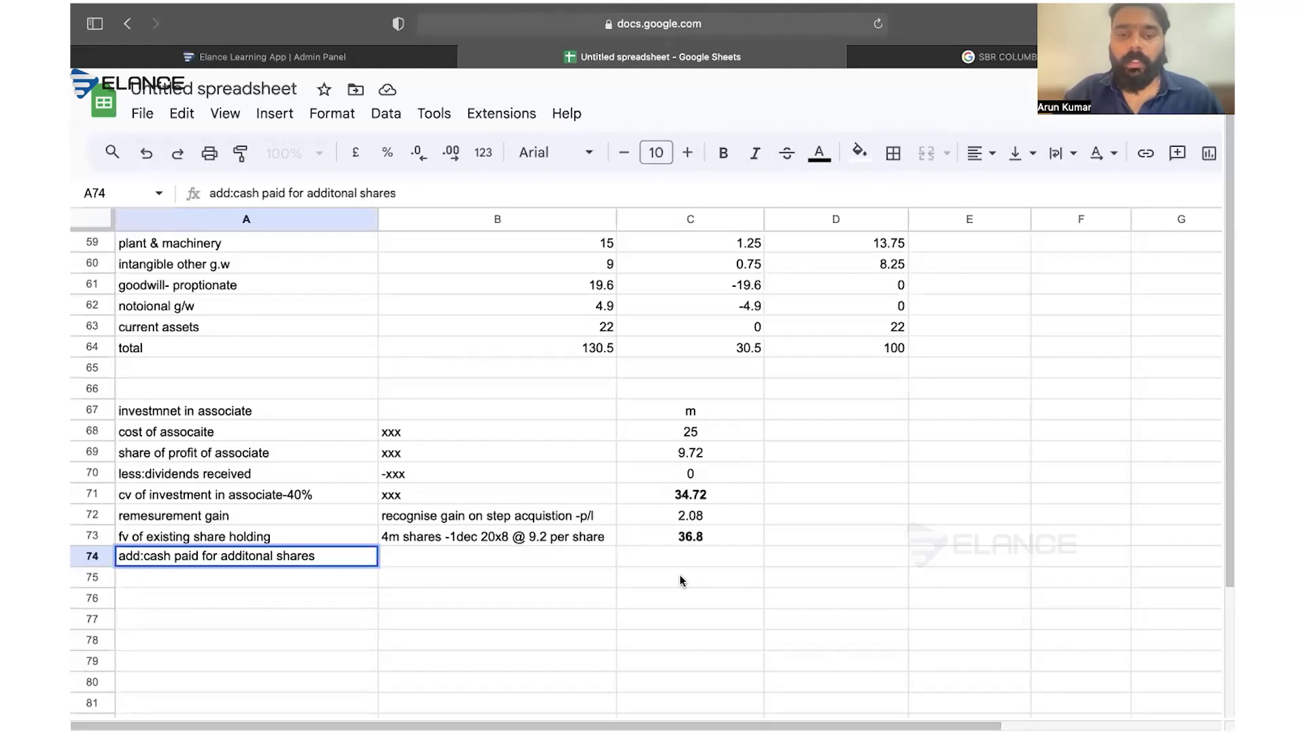
left_click(642, 561)
type("41")
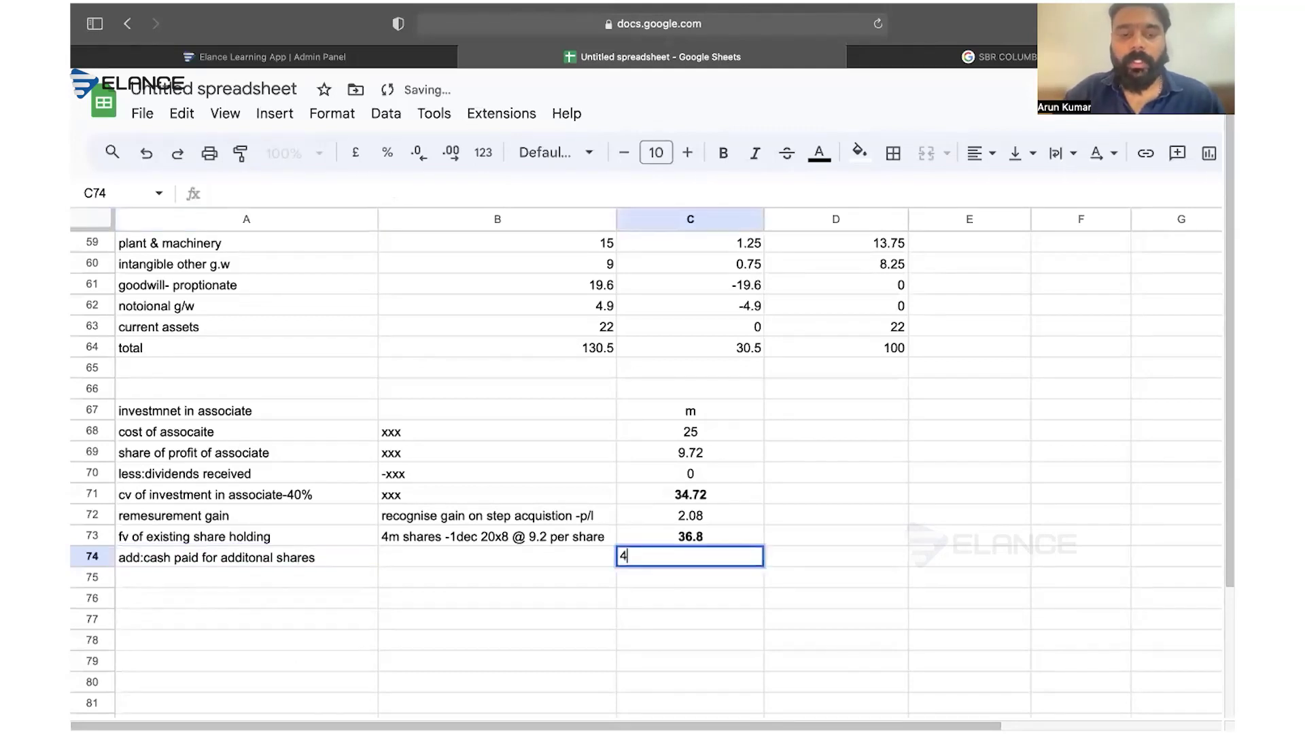
left_click(555, 554)
type("given")
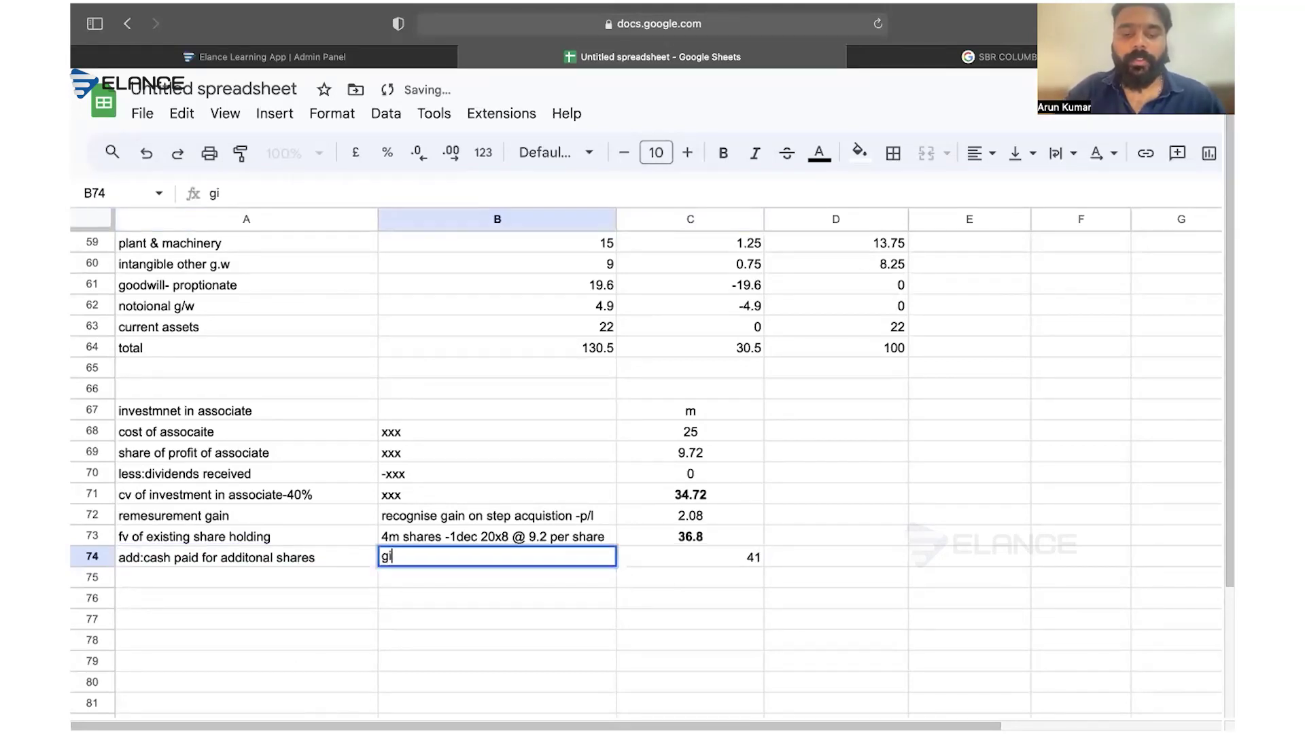
- Centre the cash paid for additional shares in C74 and make it bold
left_click(688, 561)
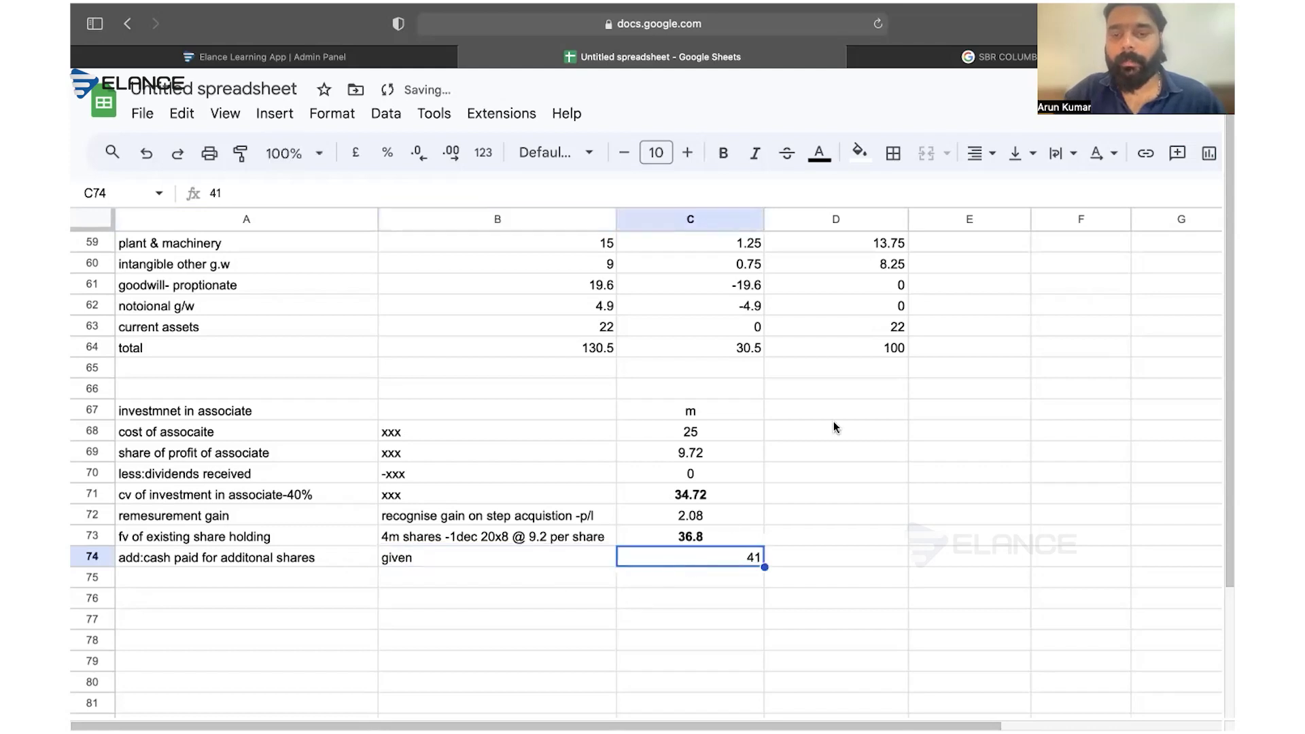
left_click(974, 153)
left_click(1012, 191)
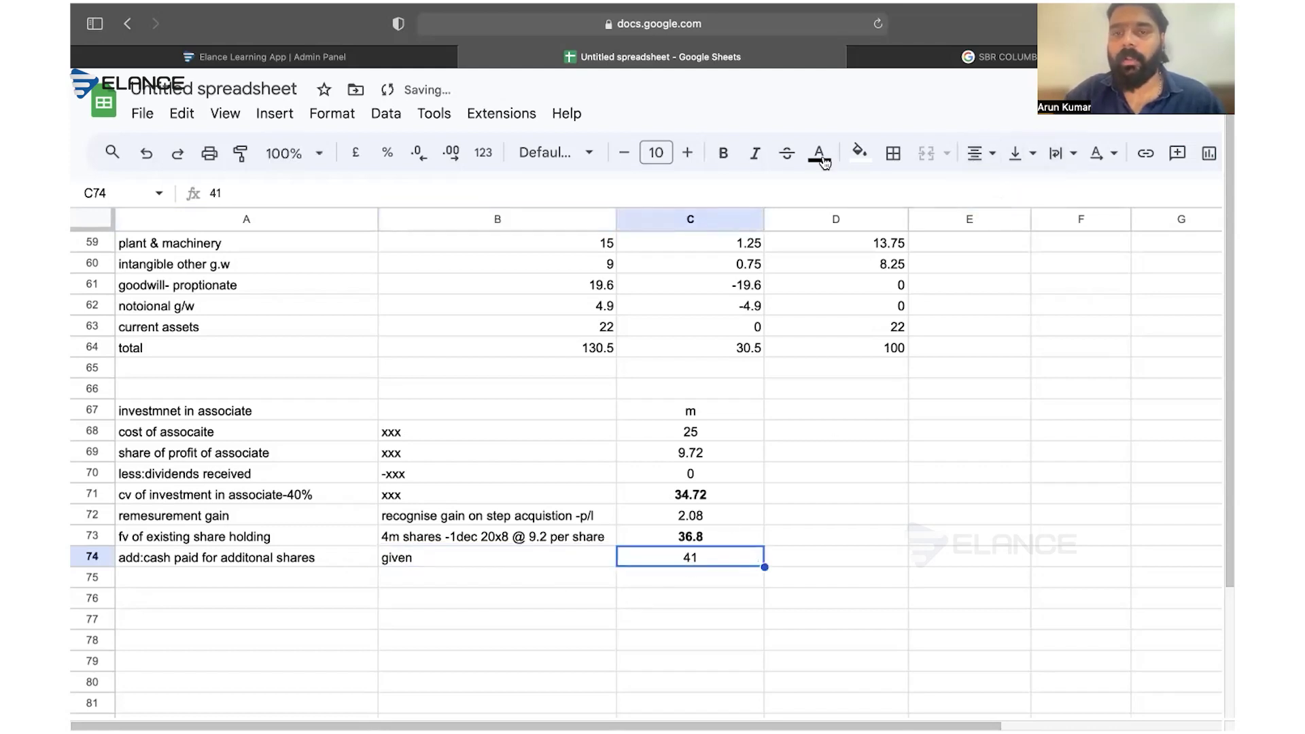
left_click(729, 153)
left_click(528, 523)
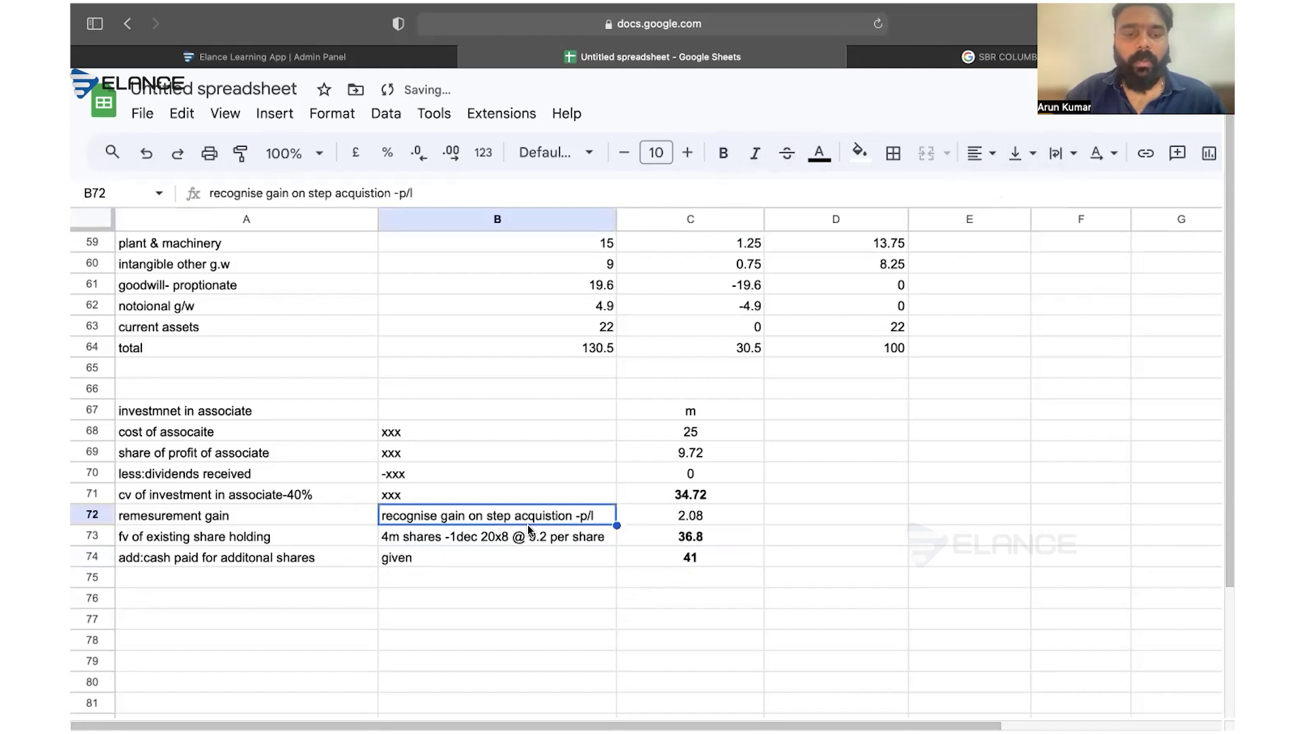
- Label A75 "add : fv of nci" below the cash paid for additional shares
left_click(223, 578)
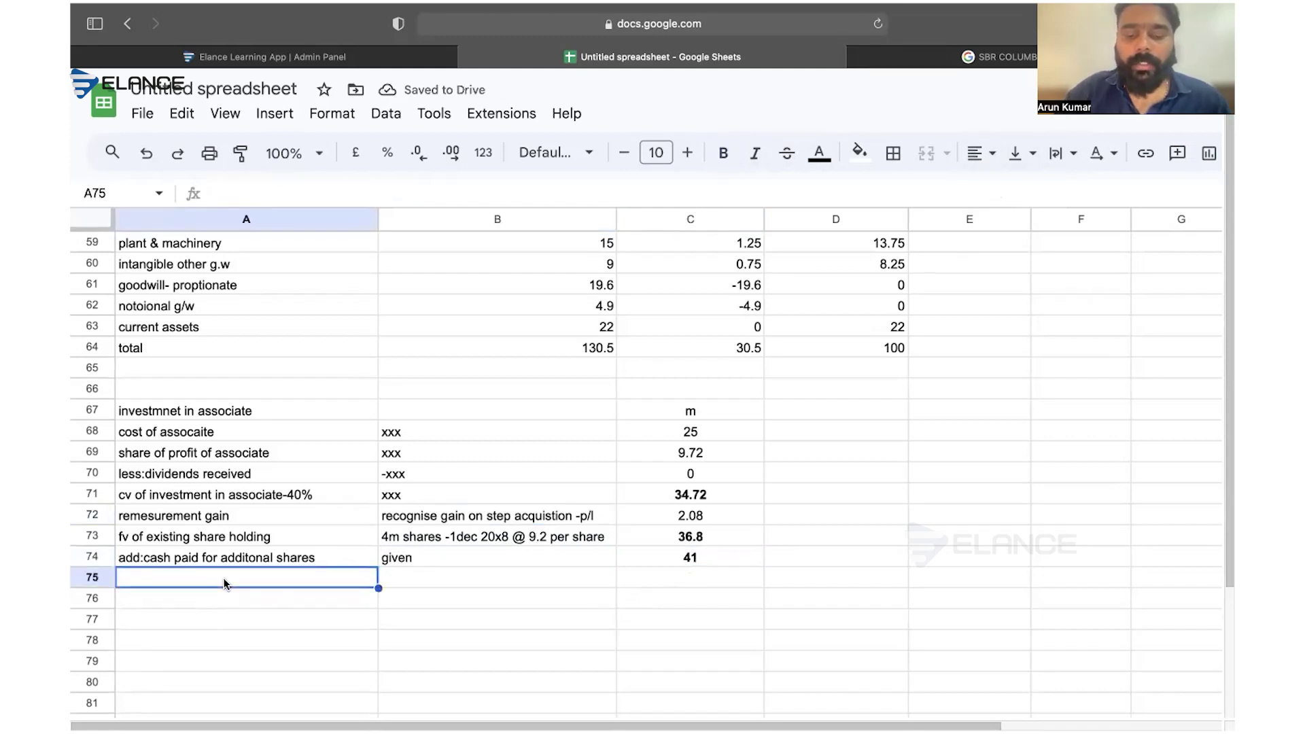
type("ad: f")
key("BackSpace")
key("BackSpace")
key("BackSpace")
type("d ")
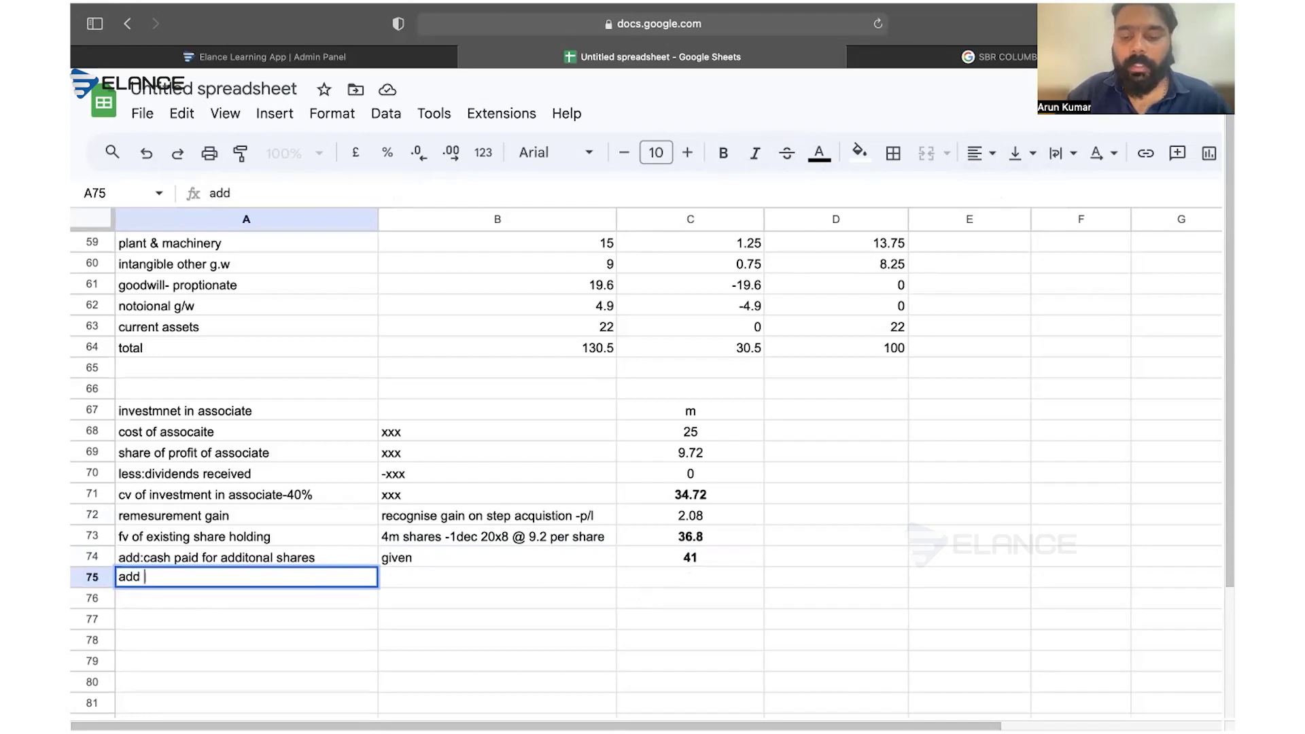
type(": fv of nci")
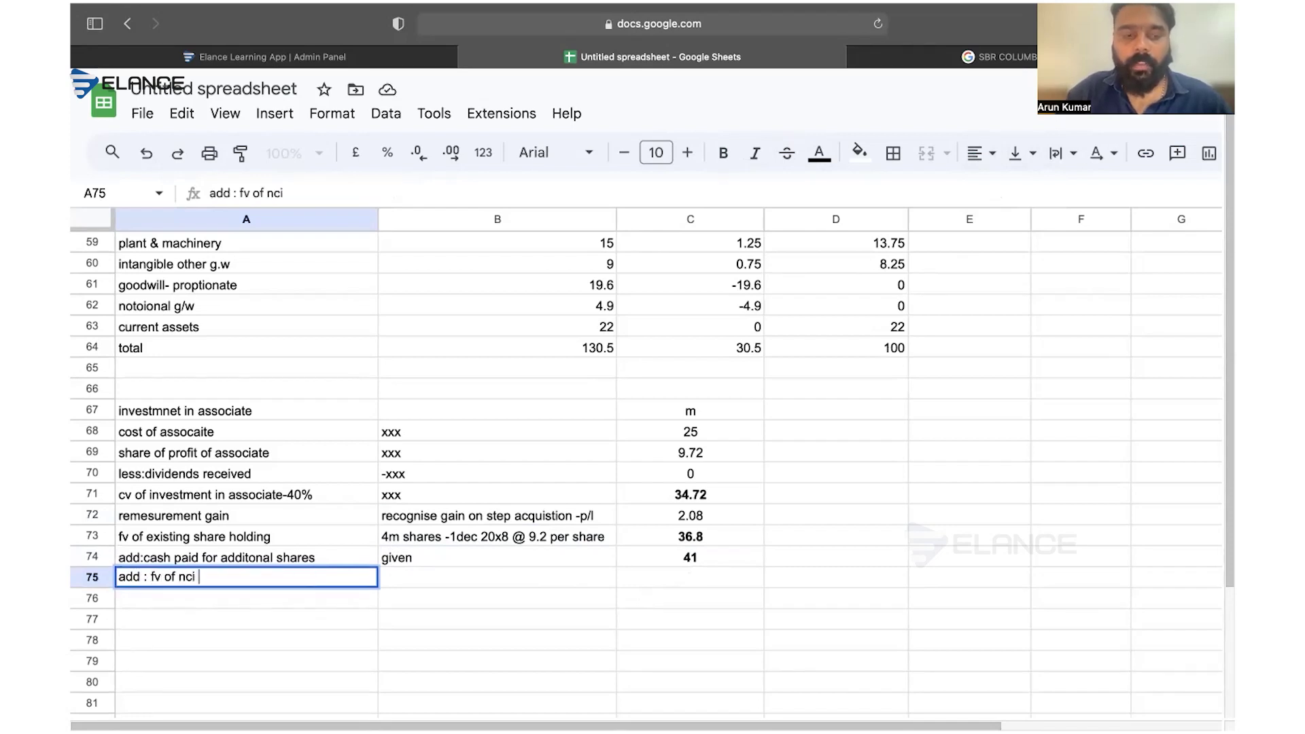
- Check the stake acquired in the question PDF, and append "-40%" to the label in A73, "-35%" to A74 and "-25%" to A75
left_click(445, 581)
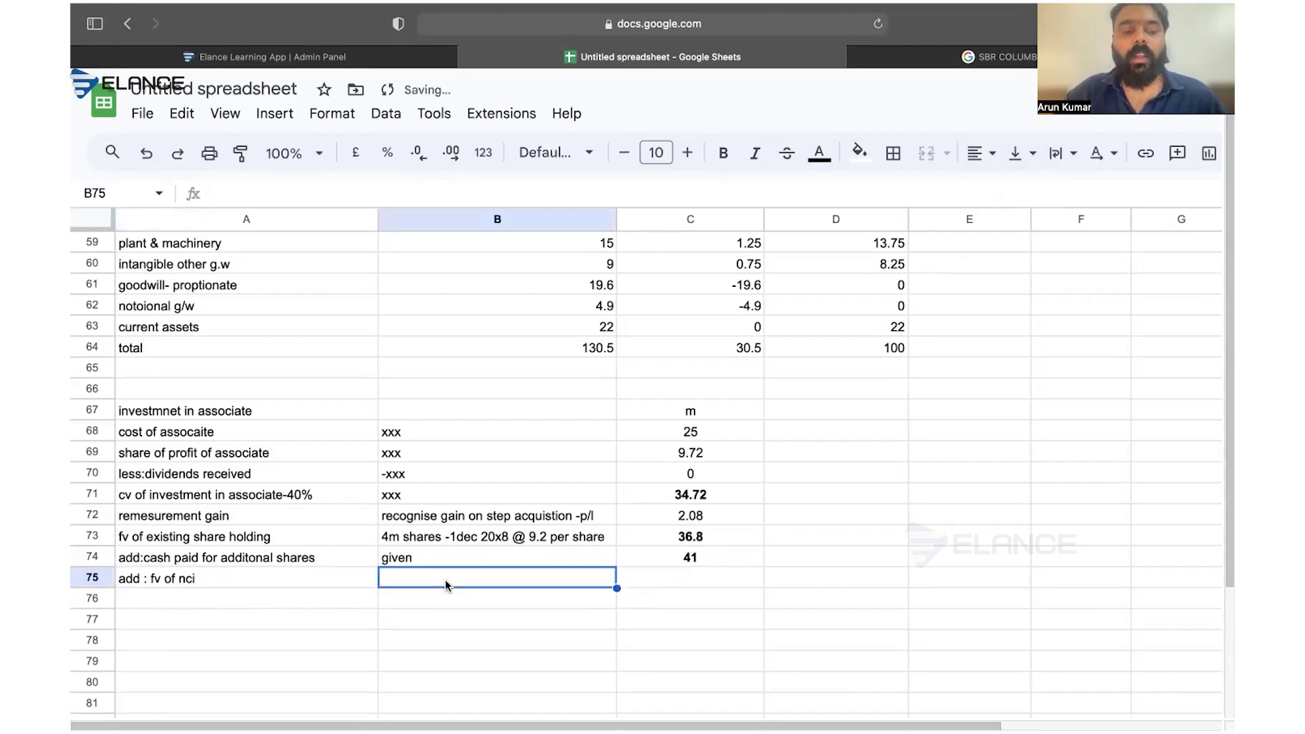
double_click(447, 554)
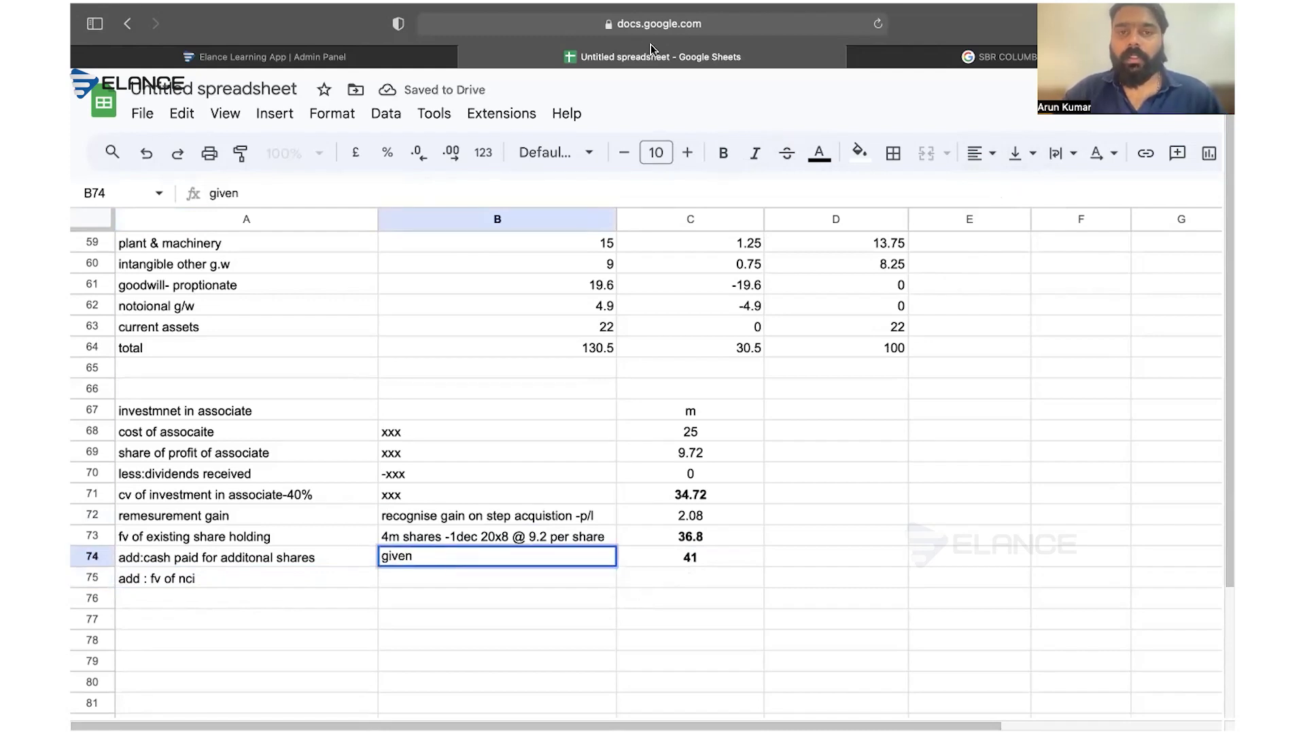
key("super+Tab")
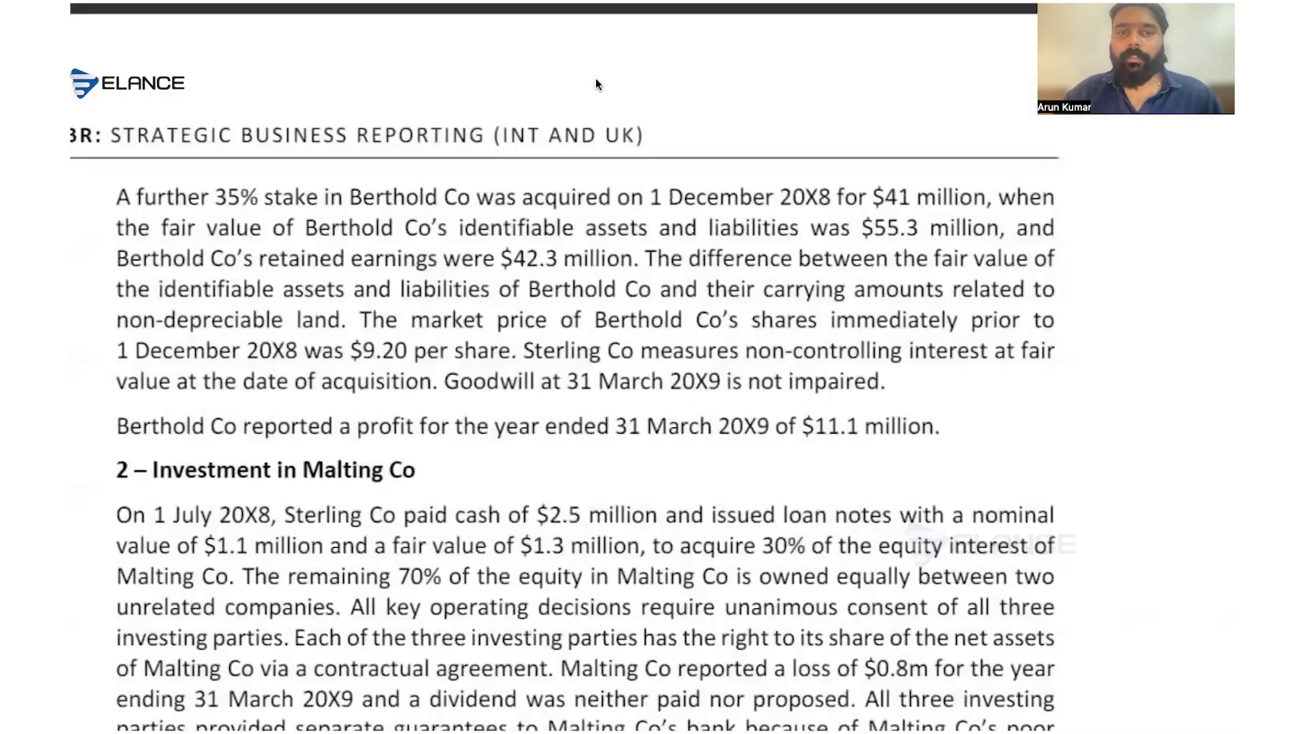
key("super+Tab")
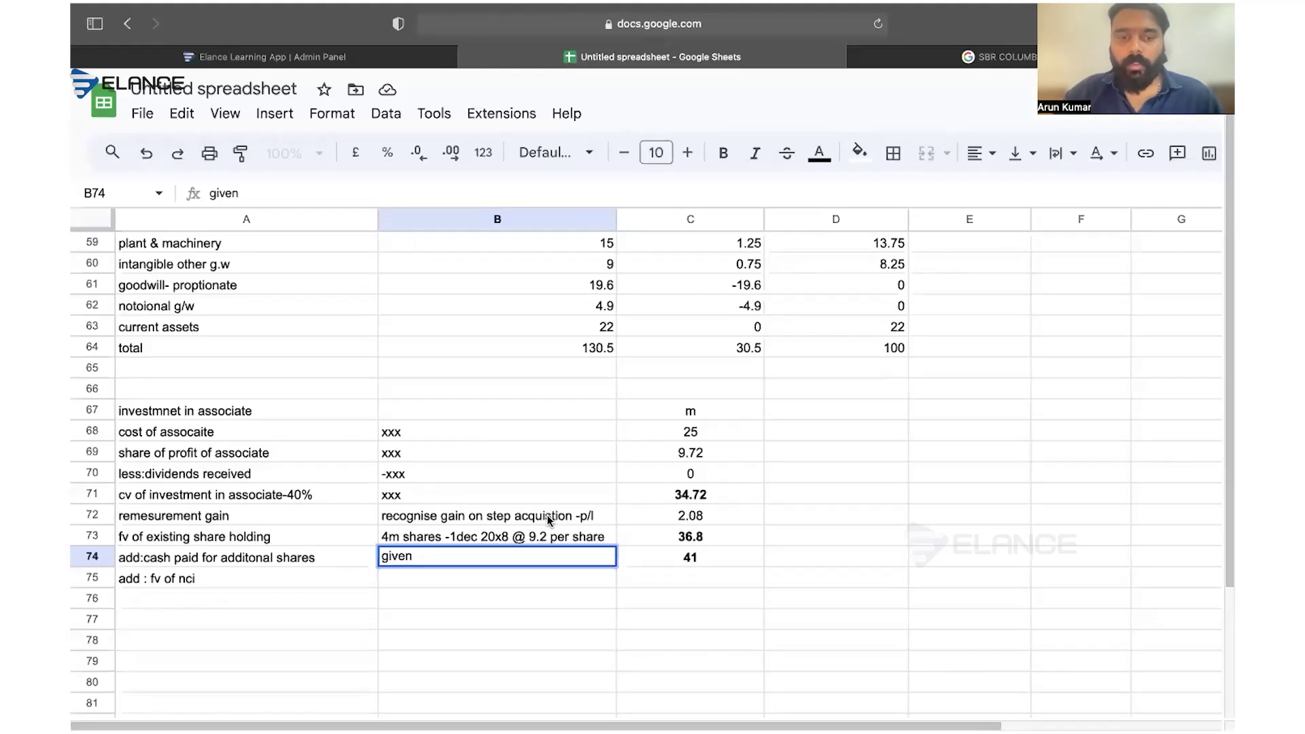
double_click(349, 536)
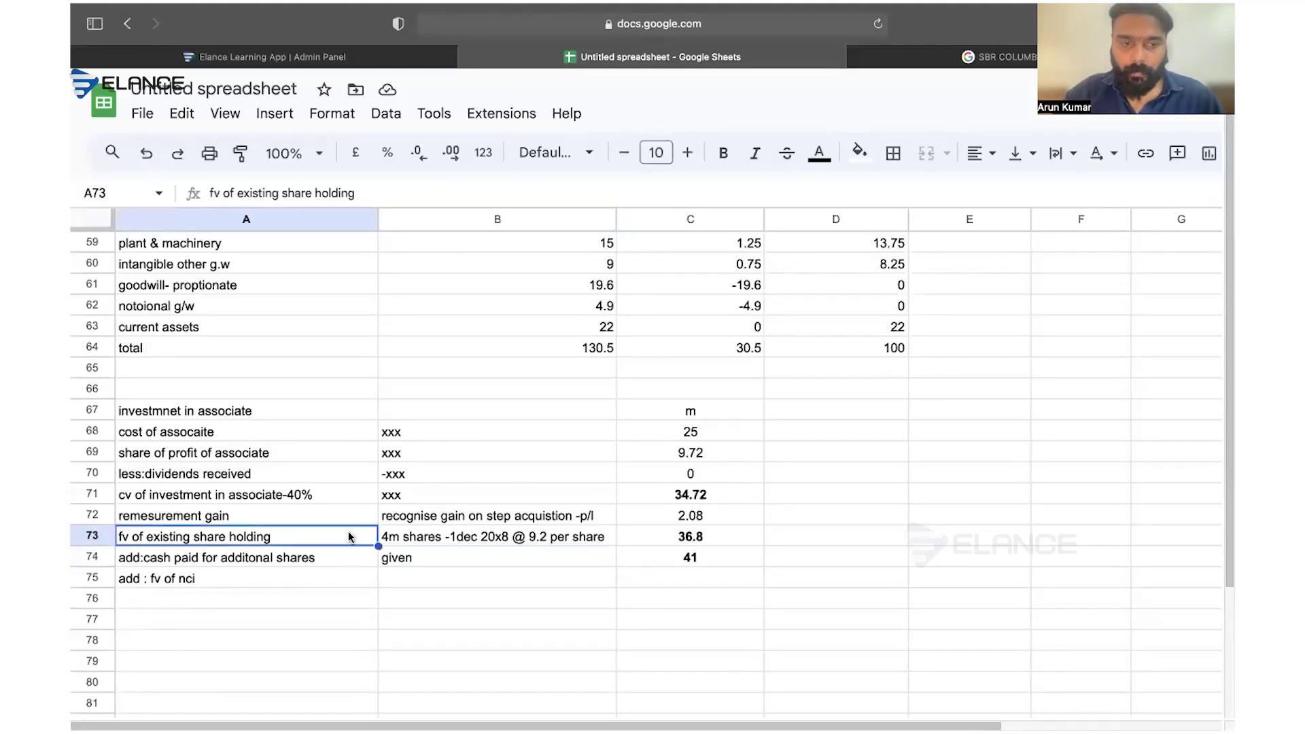
type("-40%")
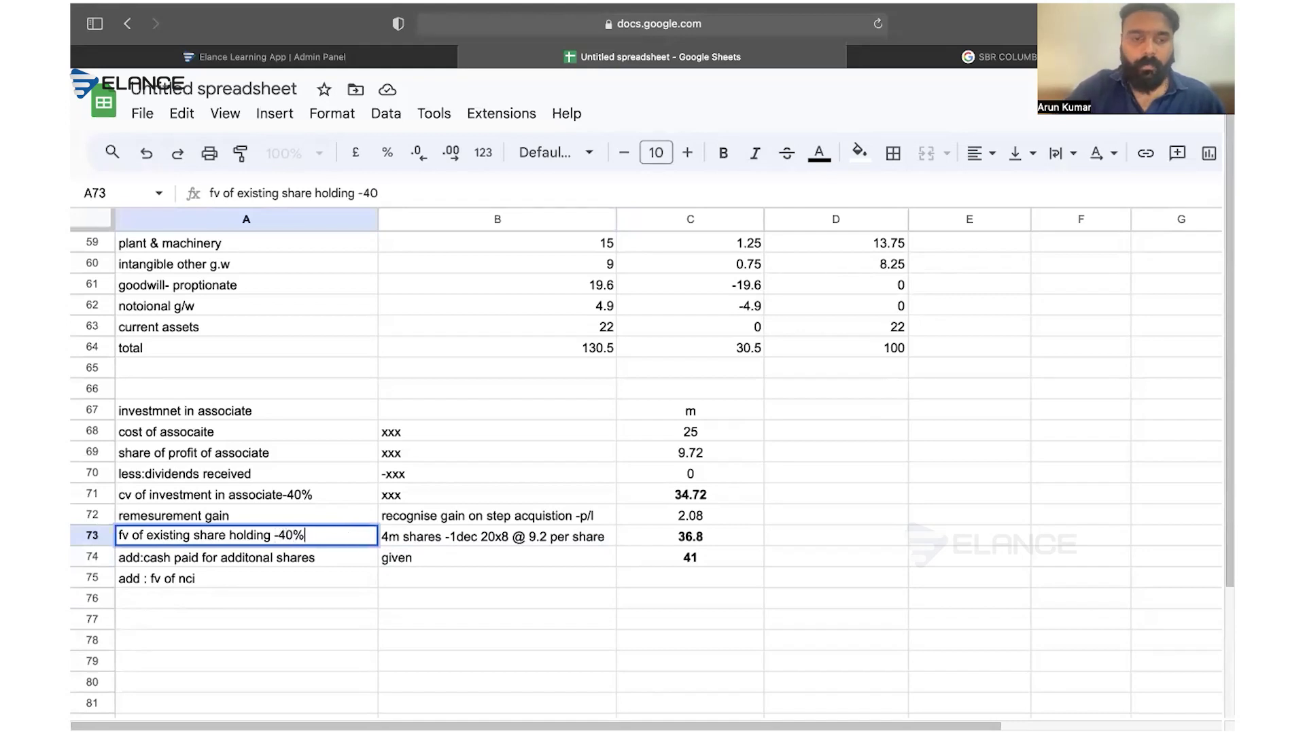
double_click(353, 563)
type("-35%")
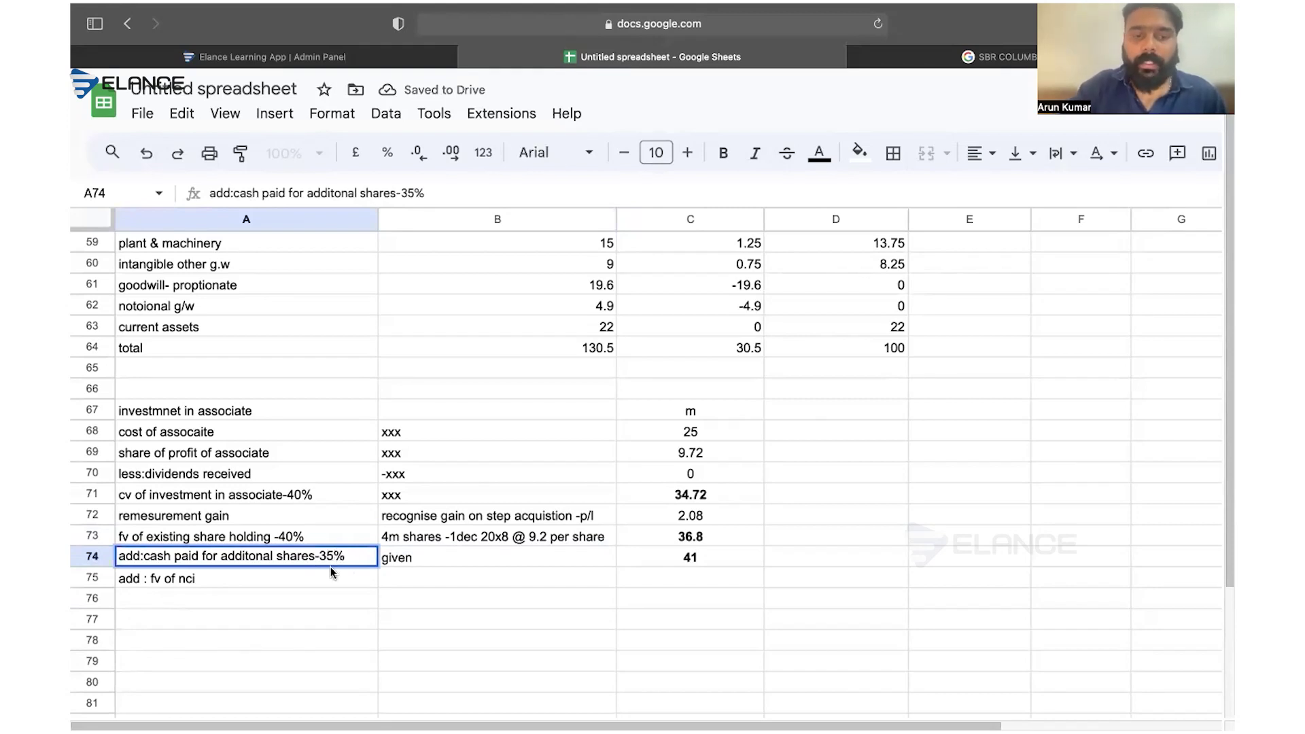
double_click(319, 579)
type("-25%")
- Enter the note "2.5m shares @ 9.2 per share" in B75 beside the fair value of NCI label
left_click(434, 577)
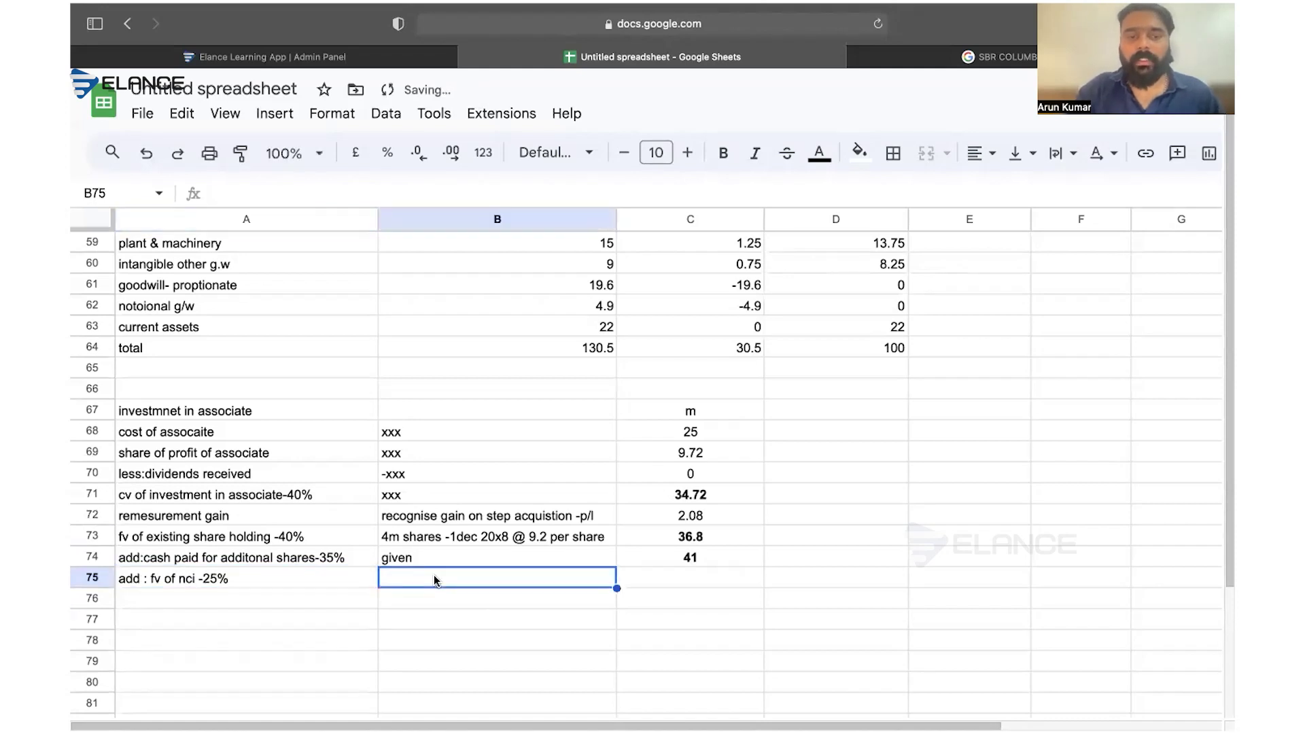
type("2")
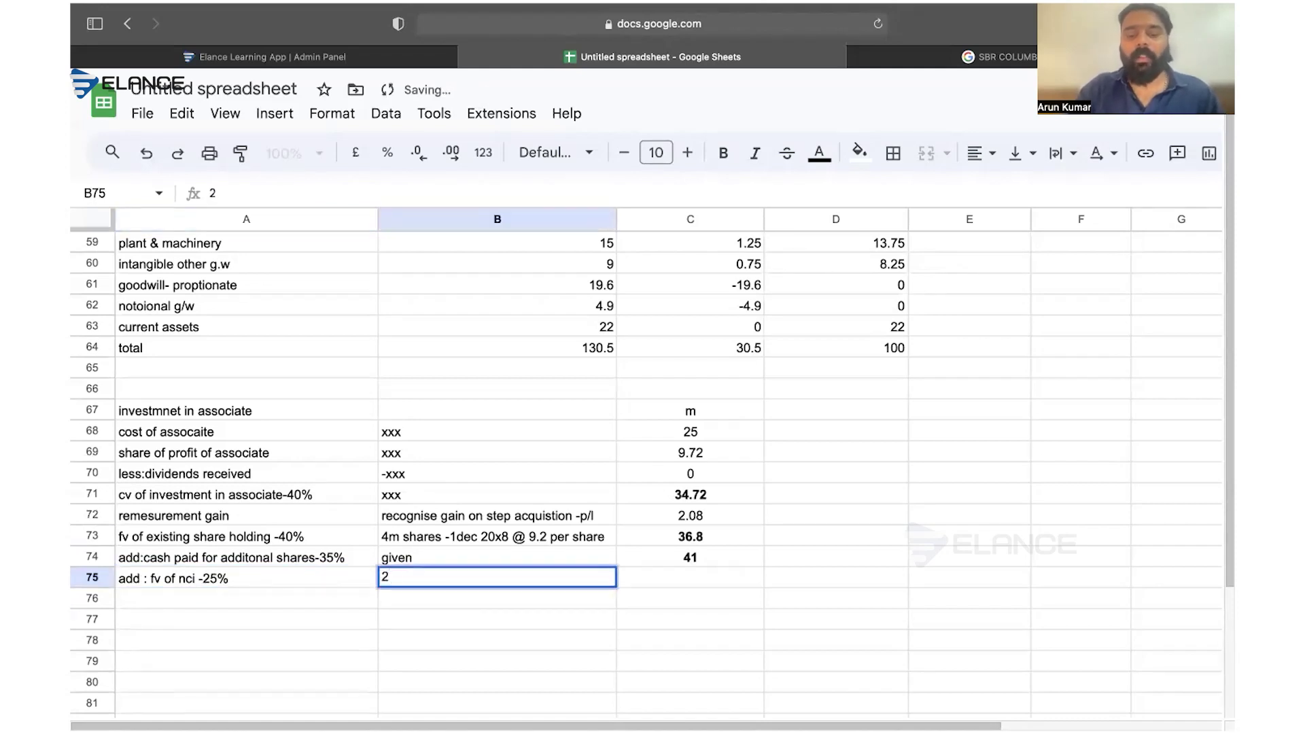
type(".5m sha")
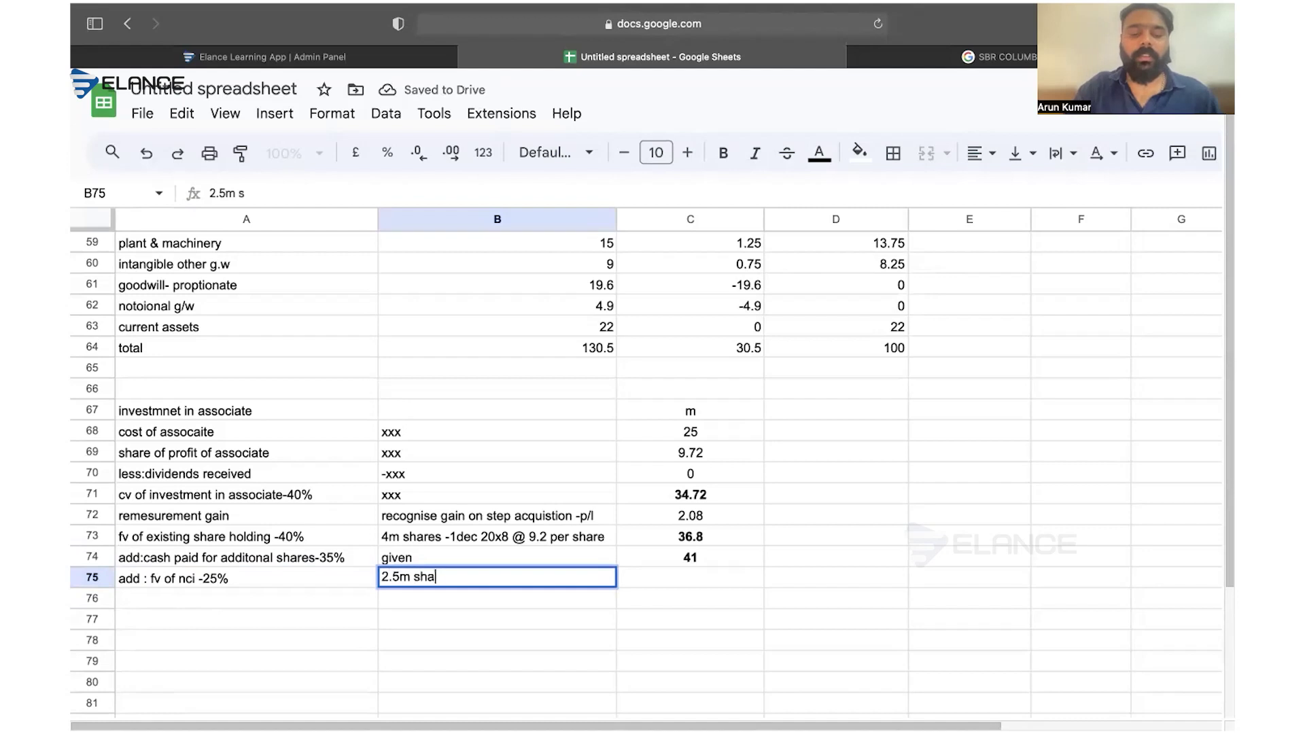
type("res ")
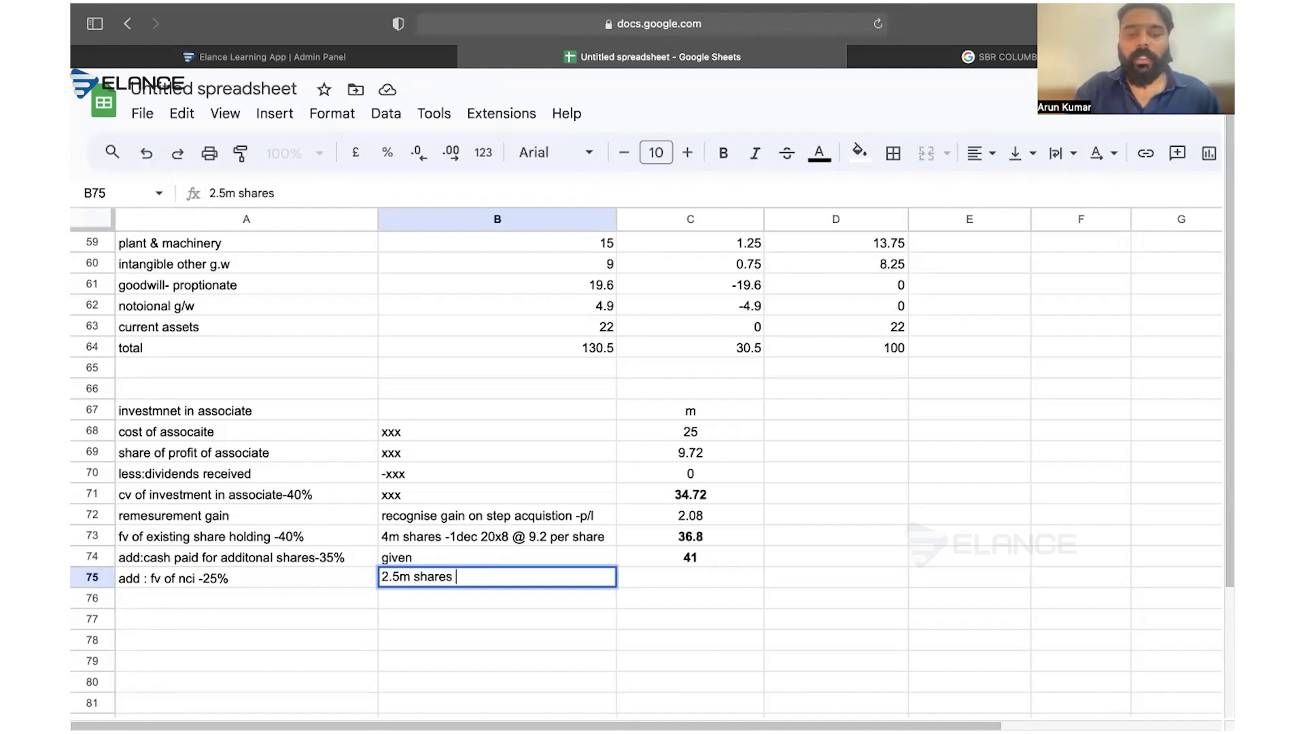
type("@ ")
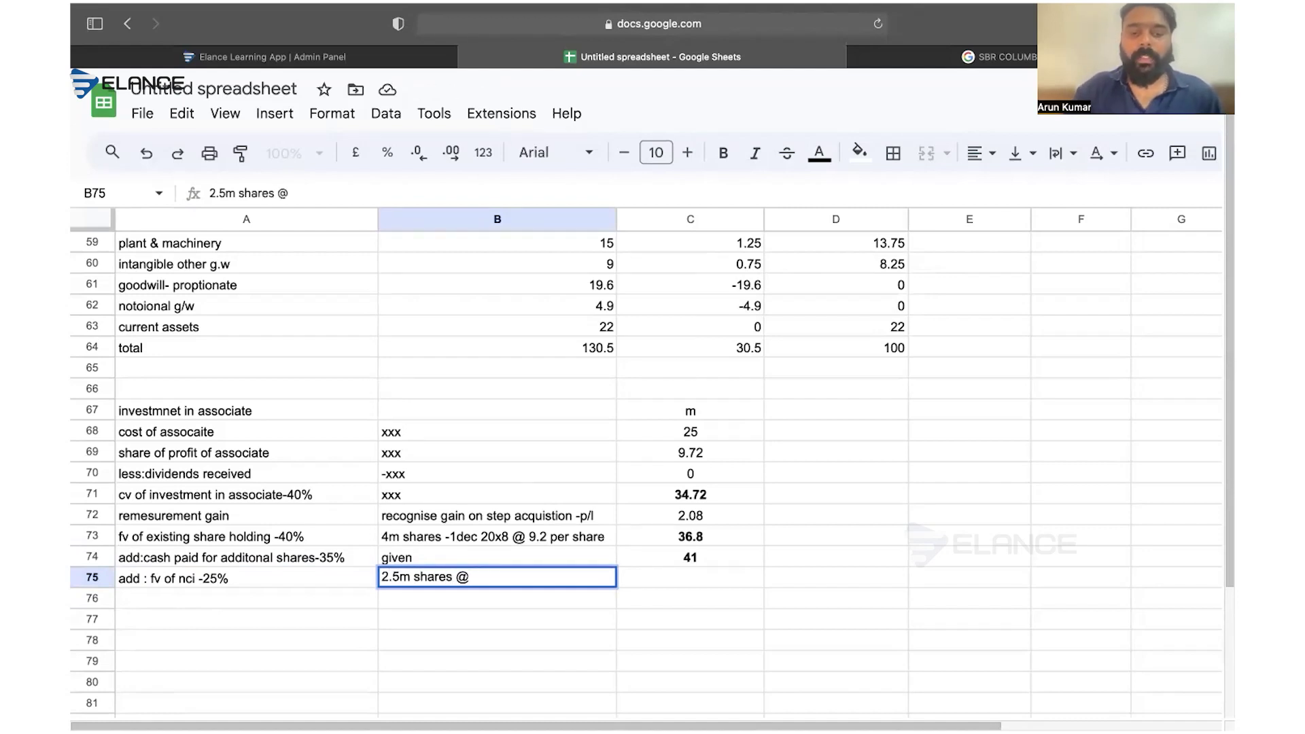
type("9.2 ")
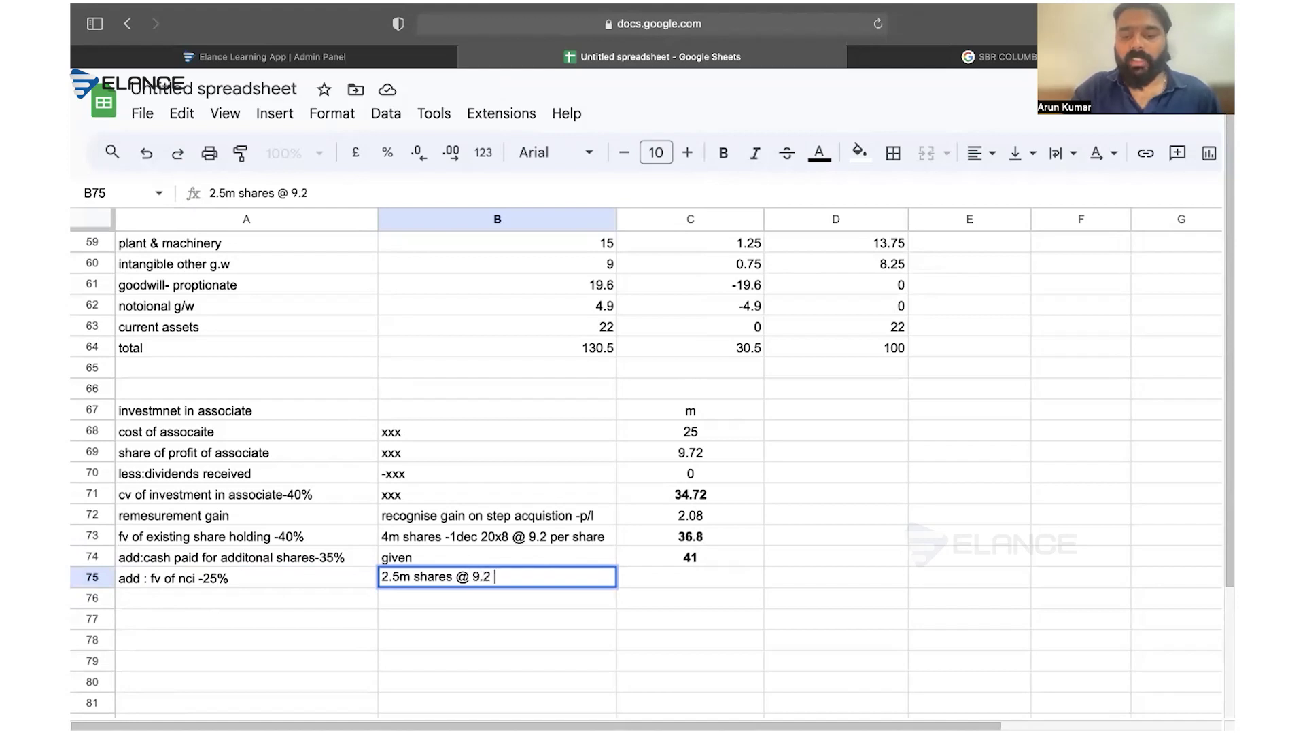
type("per share")
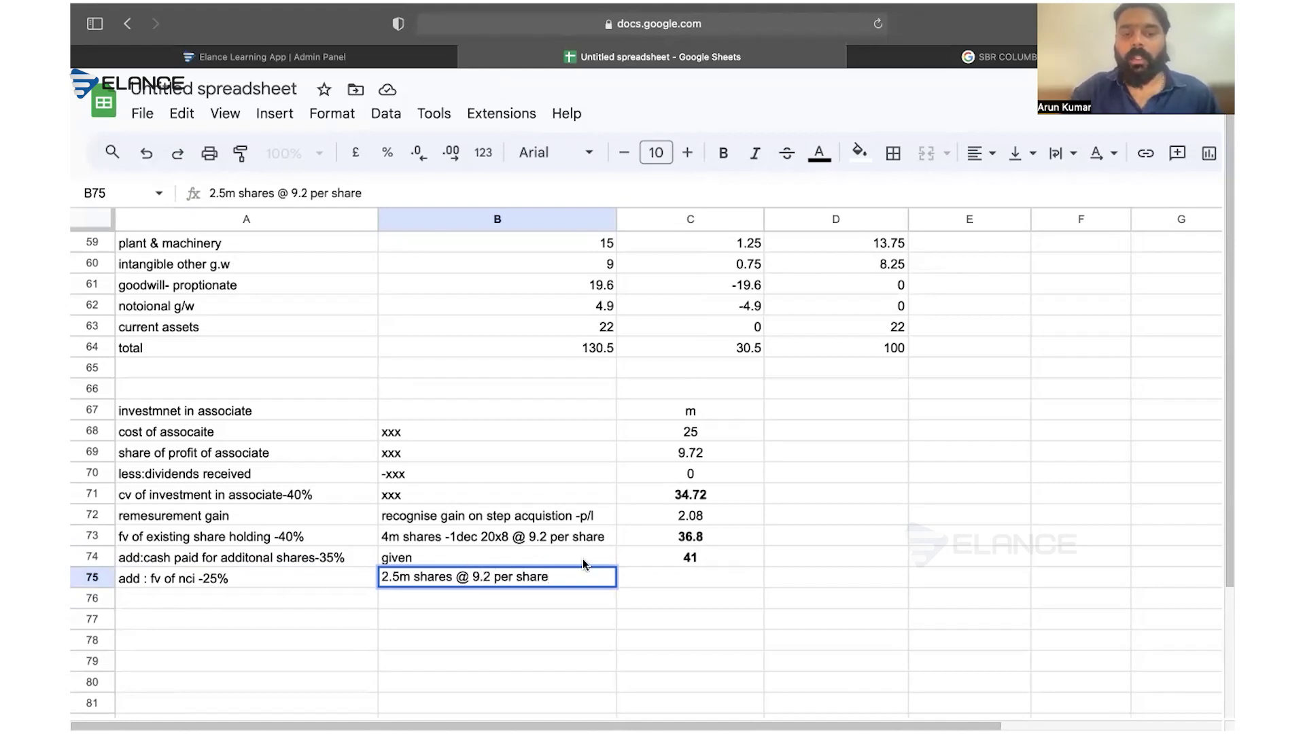
- Calculate the fair value of NCI in C75 with the formula =2.5*9.2
left_click(633, 579)
type("=2.")
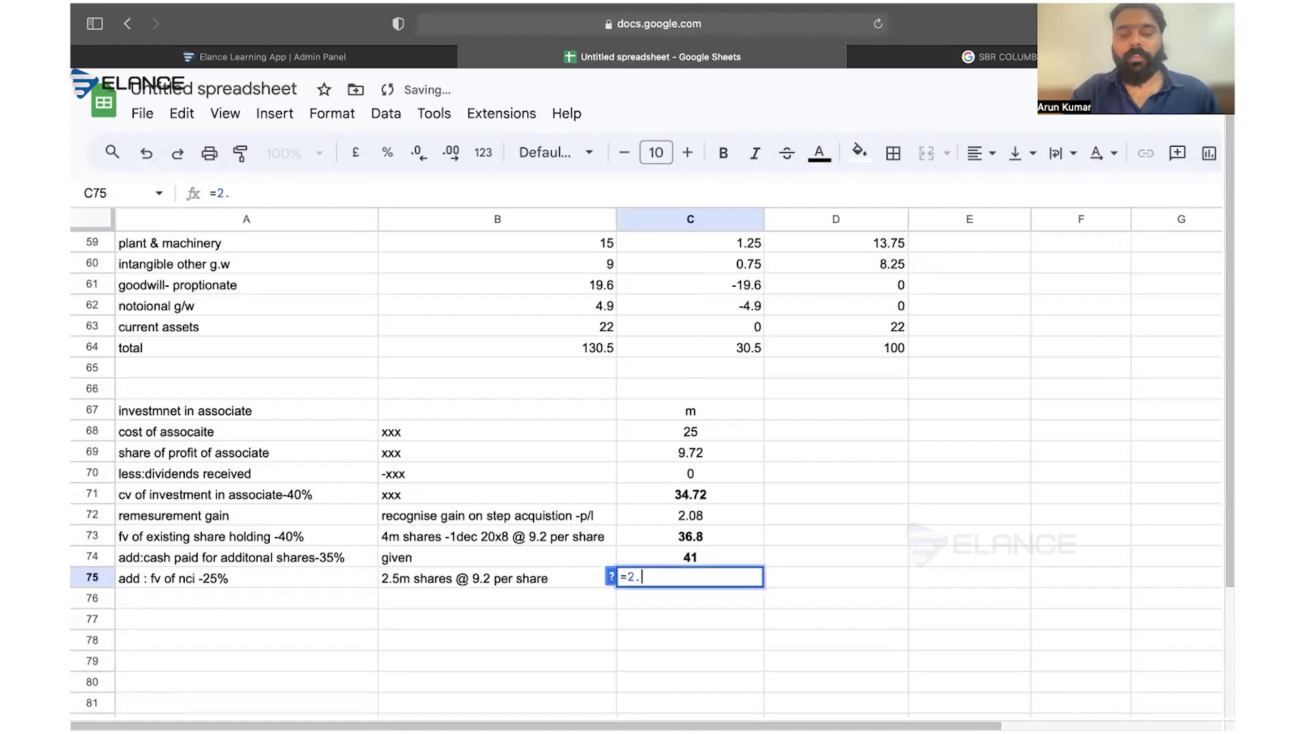
type("5*9.2")
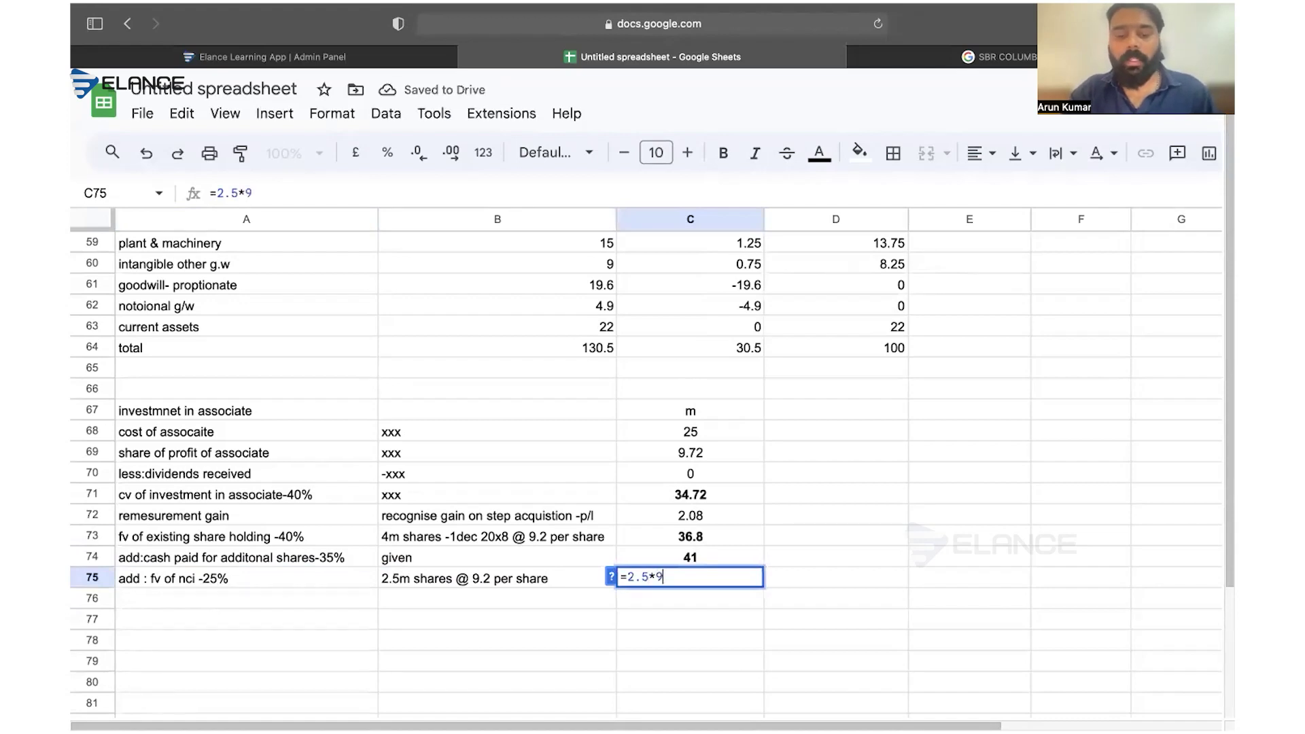
key("Return")
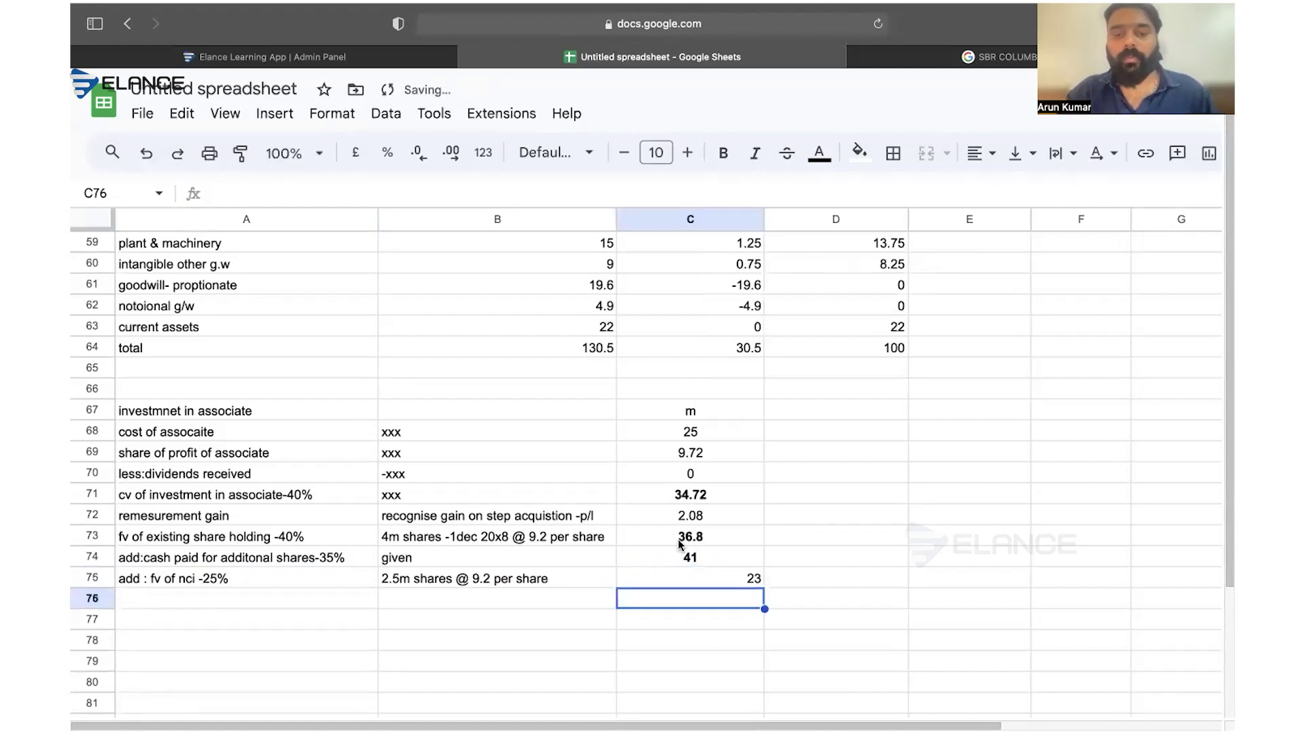
- Centre the fair value of NCI in C75 and make it bold
left_click(737, 584)
left_click(988, 165)
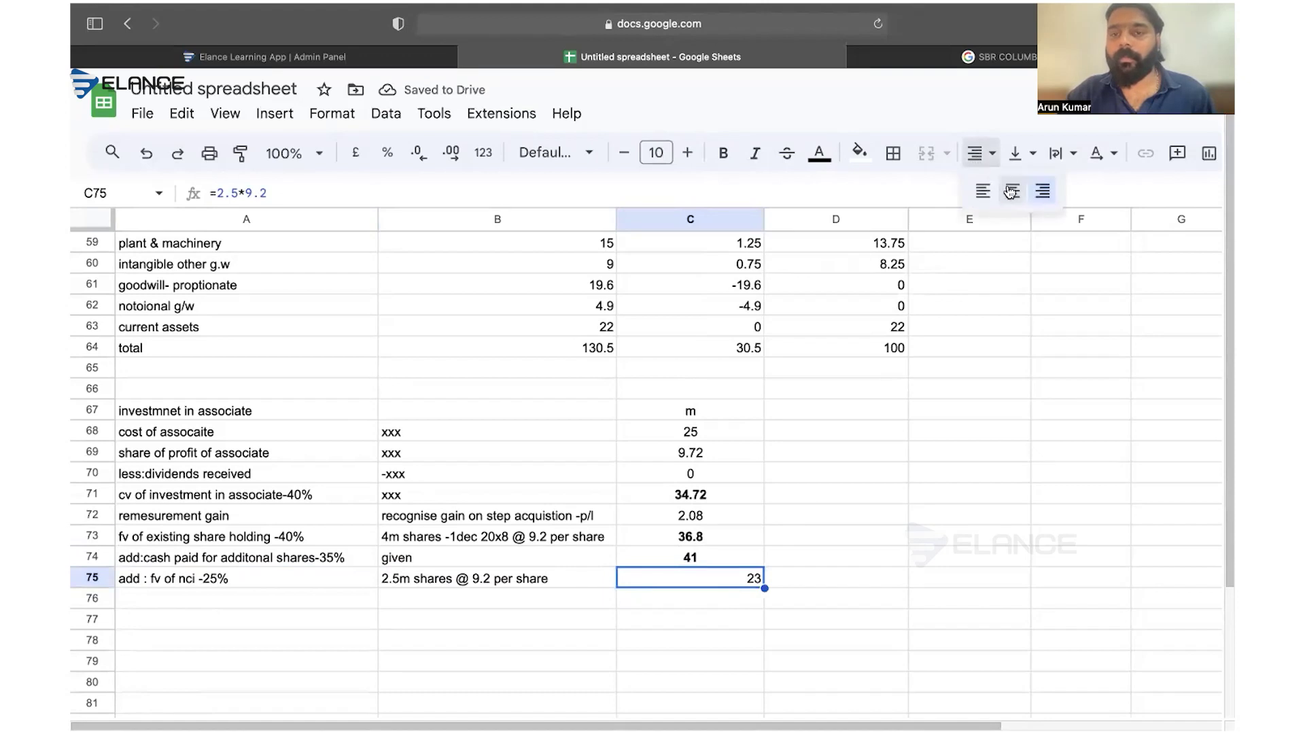
left_click(1010, 193)
left_click(733, 156)
left_click(830, 452)
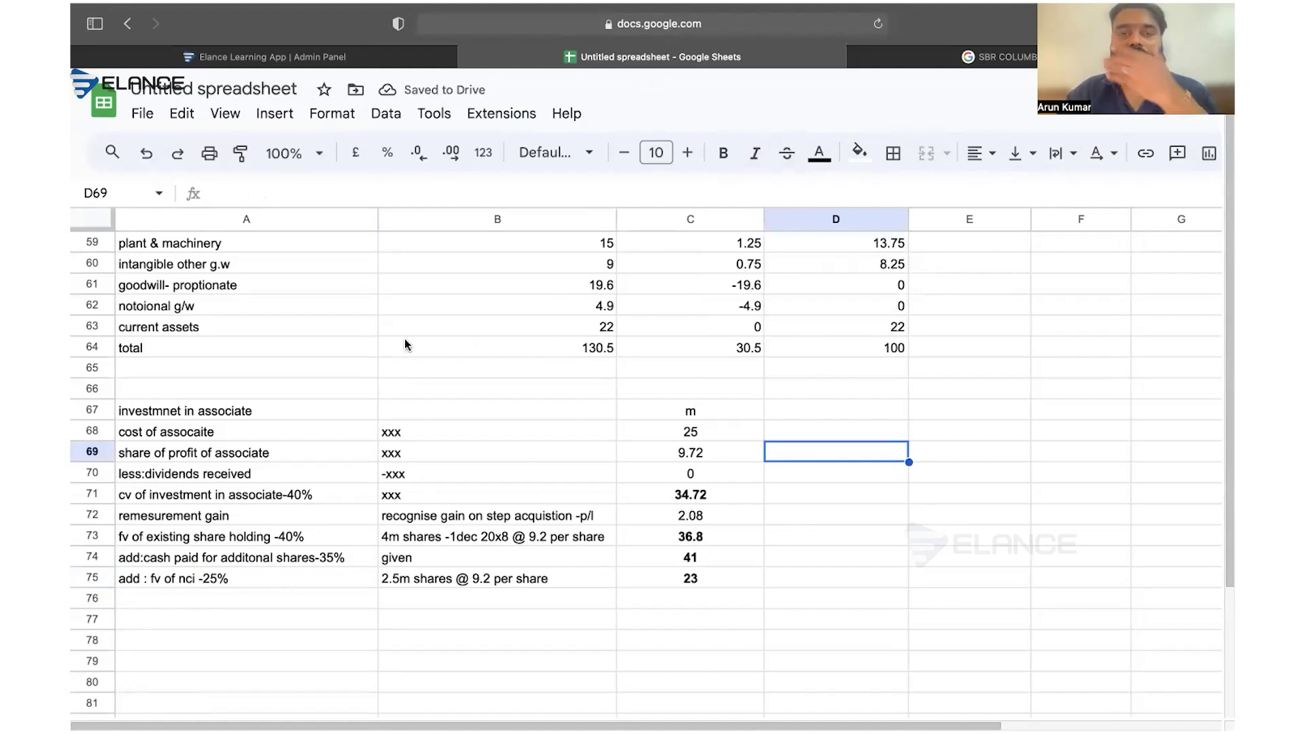
- Go over the shareholding percentages in A73 to A75, and switch to the question PDF to review Berthold Co's acquisition details
left_click(329, 556)
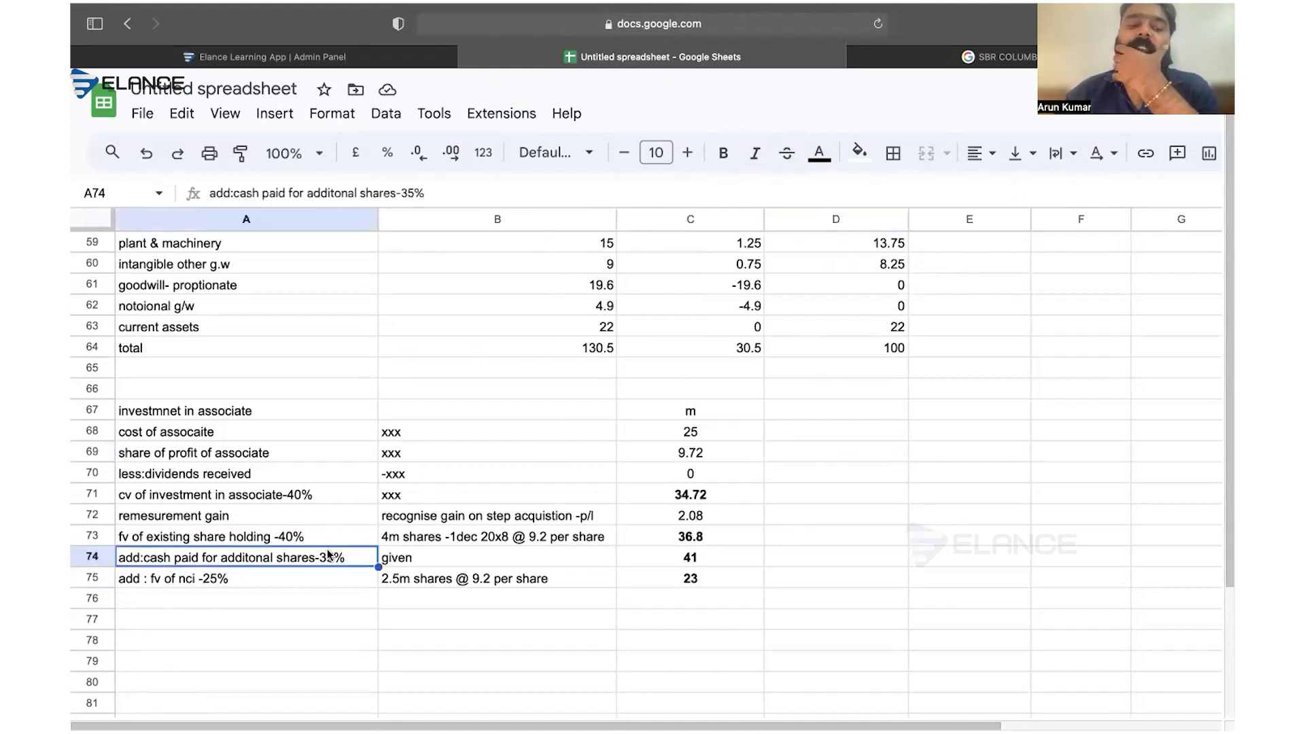
left_click(341, 541)
left_click(345, 562)
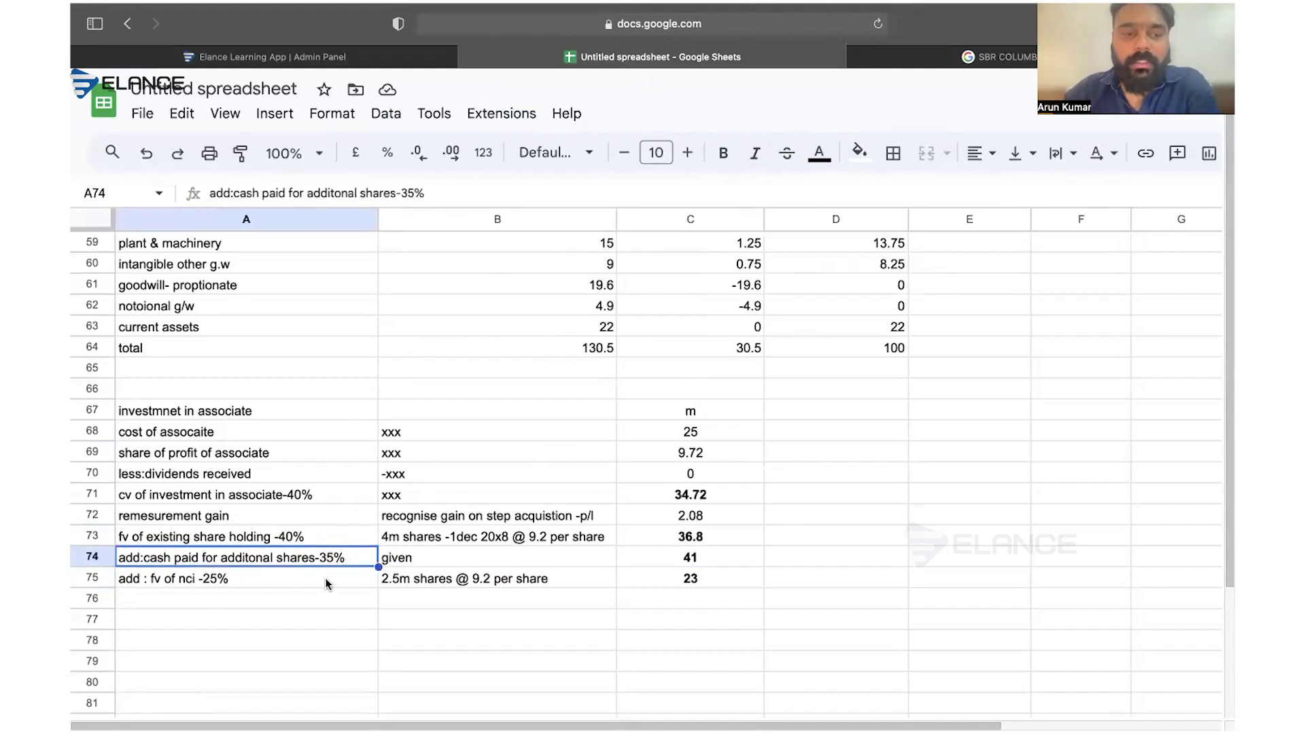
left_click(325, 579)
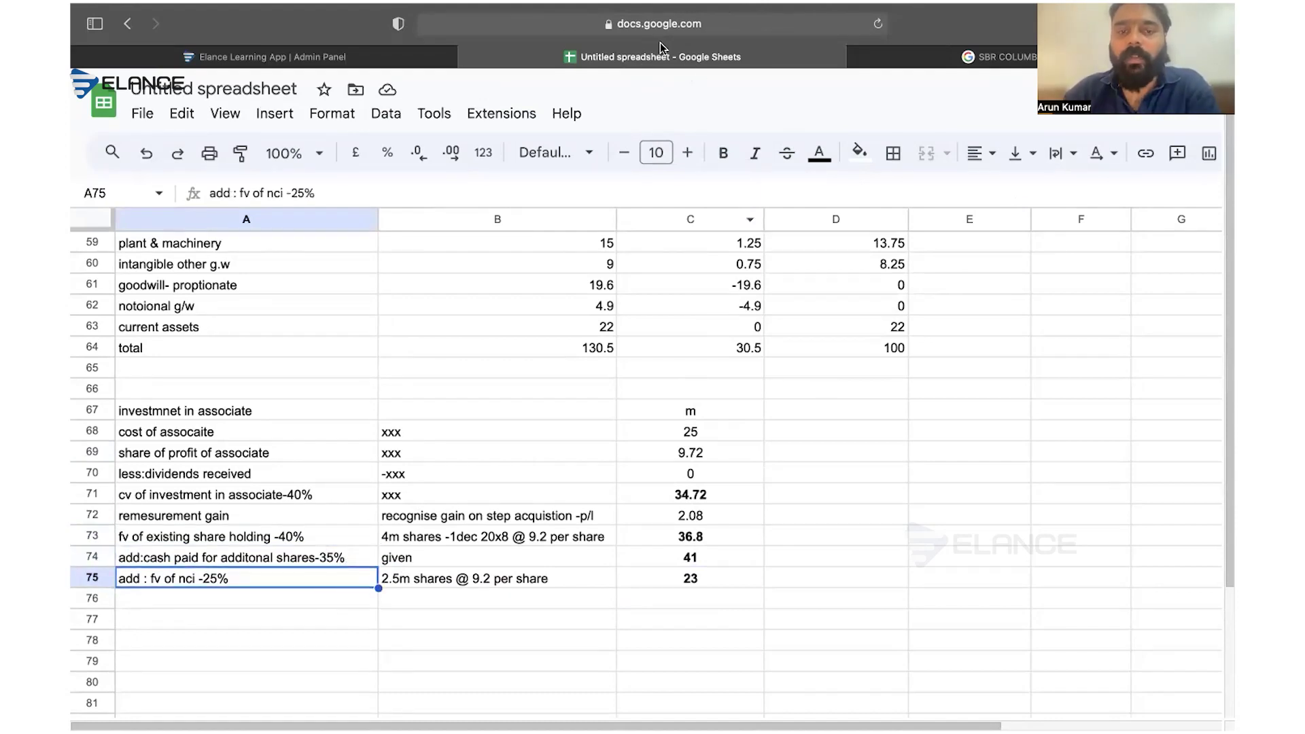
key("super+Tab")
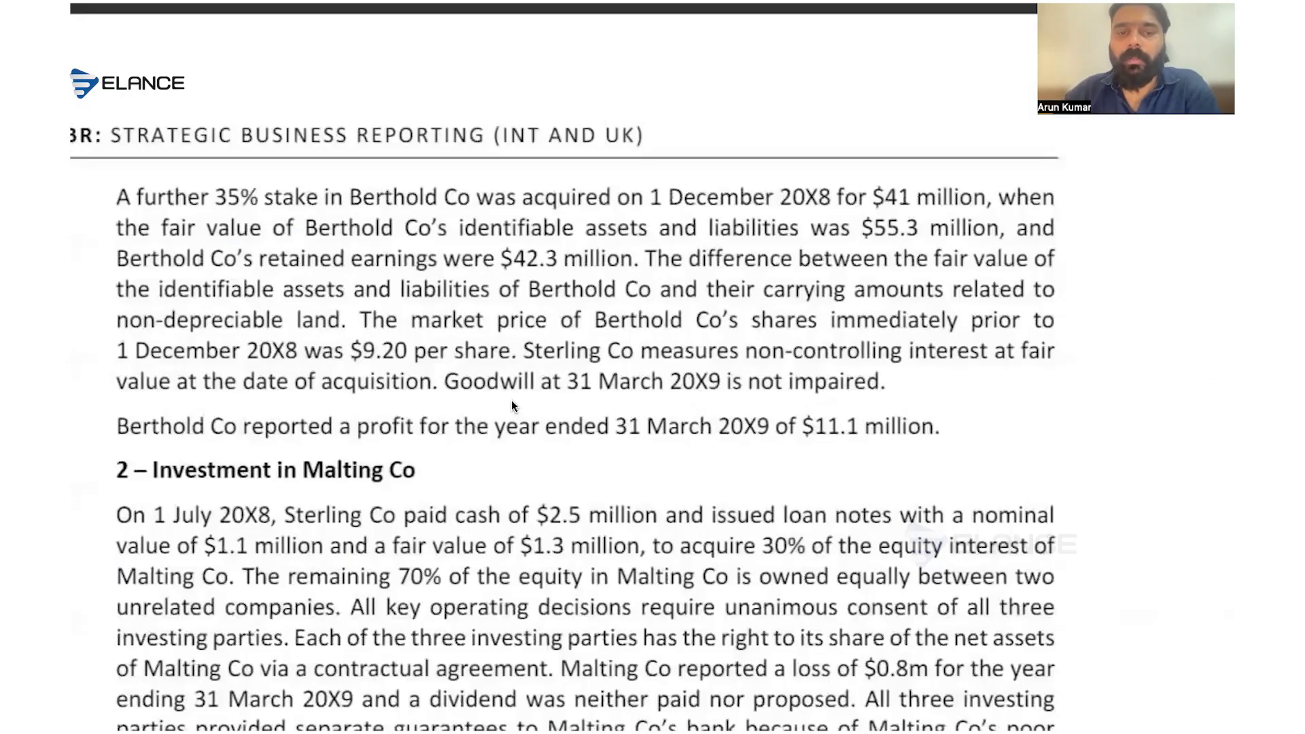